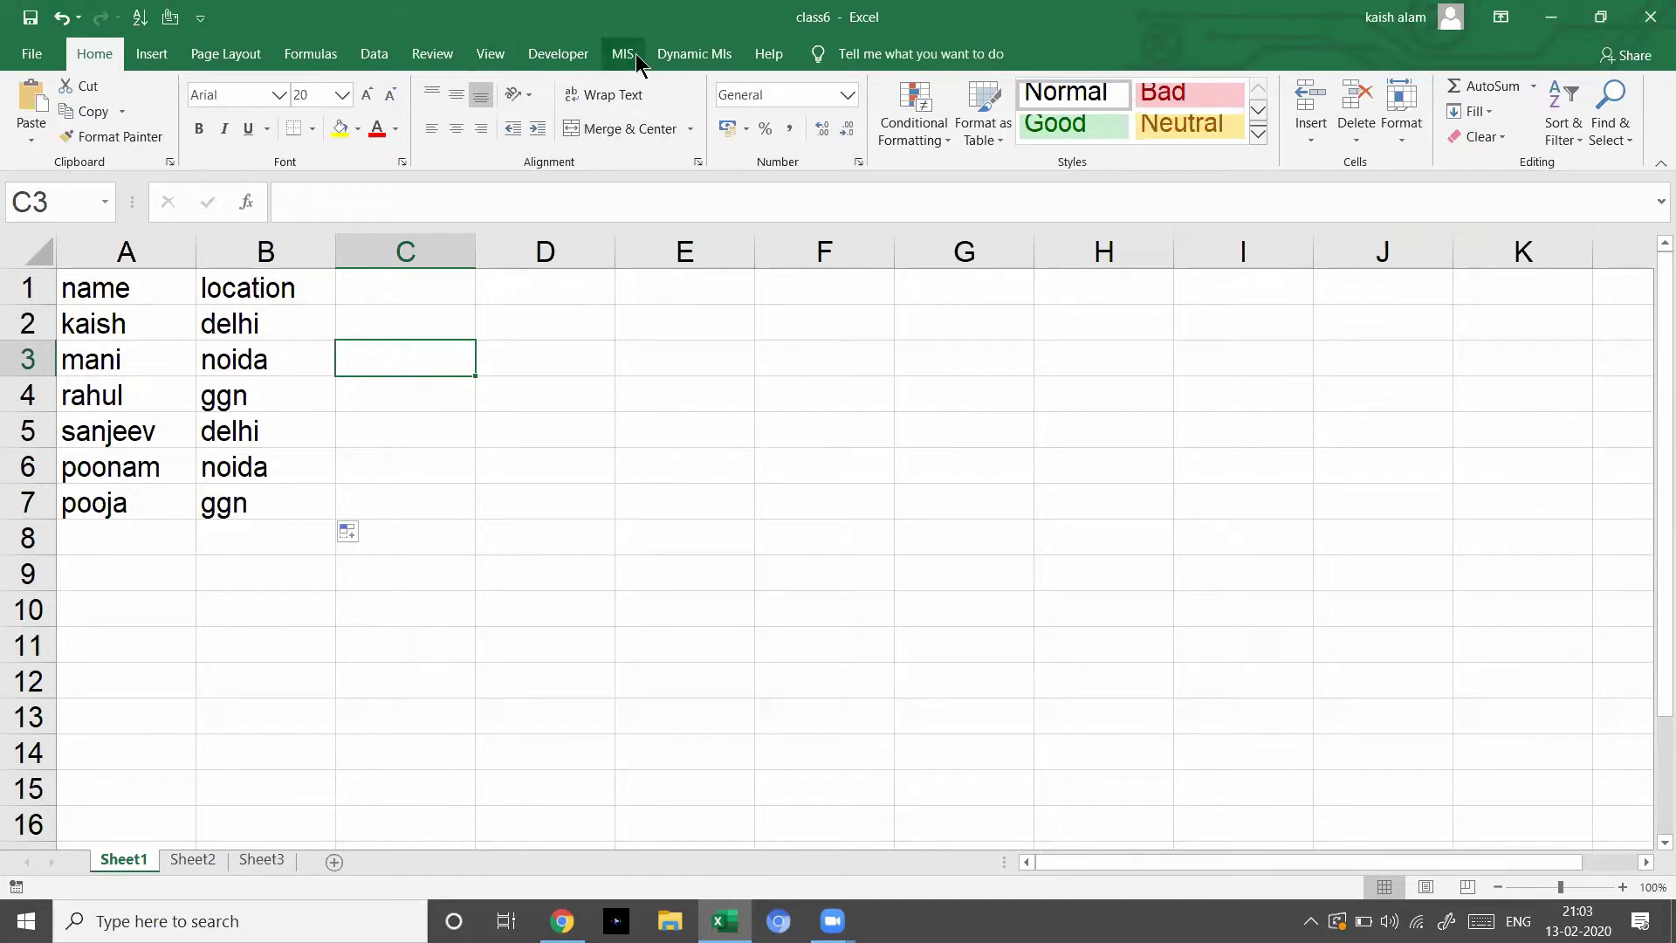
- Insert a new module in class6's VBA editor holding an empty Sub activateworkbook() procedure
{"action": "left_click", "coordinate": [558, 54]}
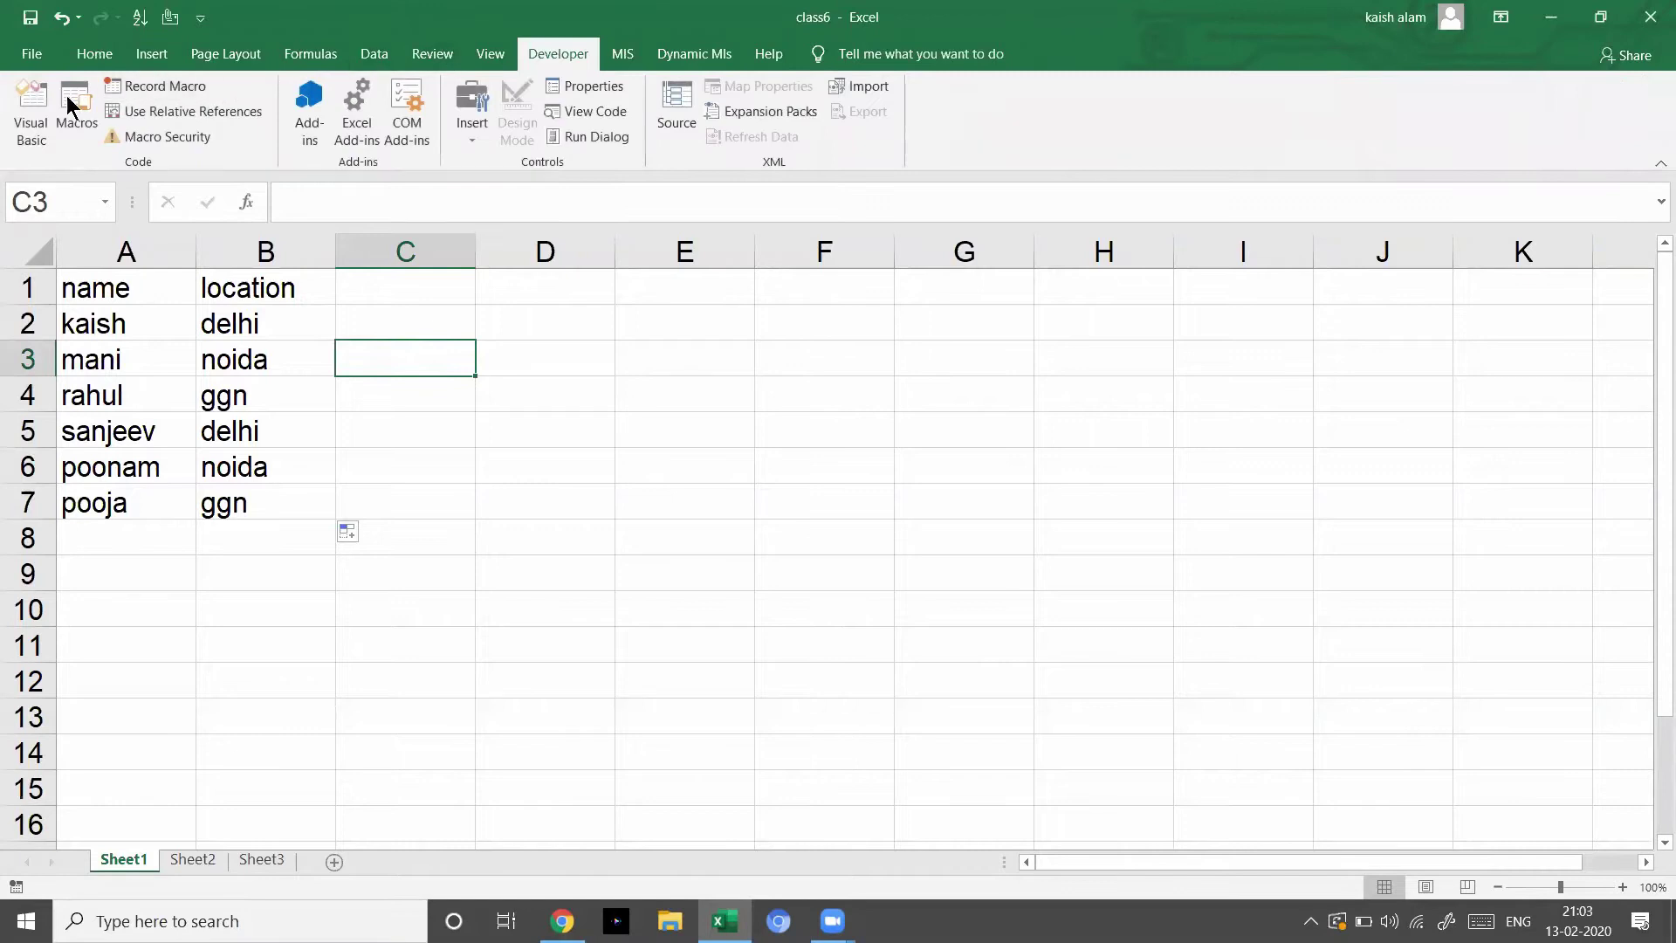
{"action": "left_click", "coordinate": [13, 103]}
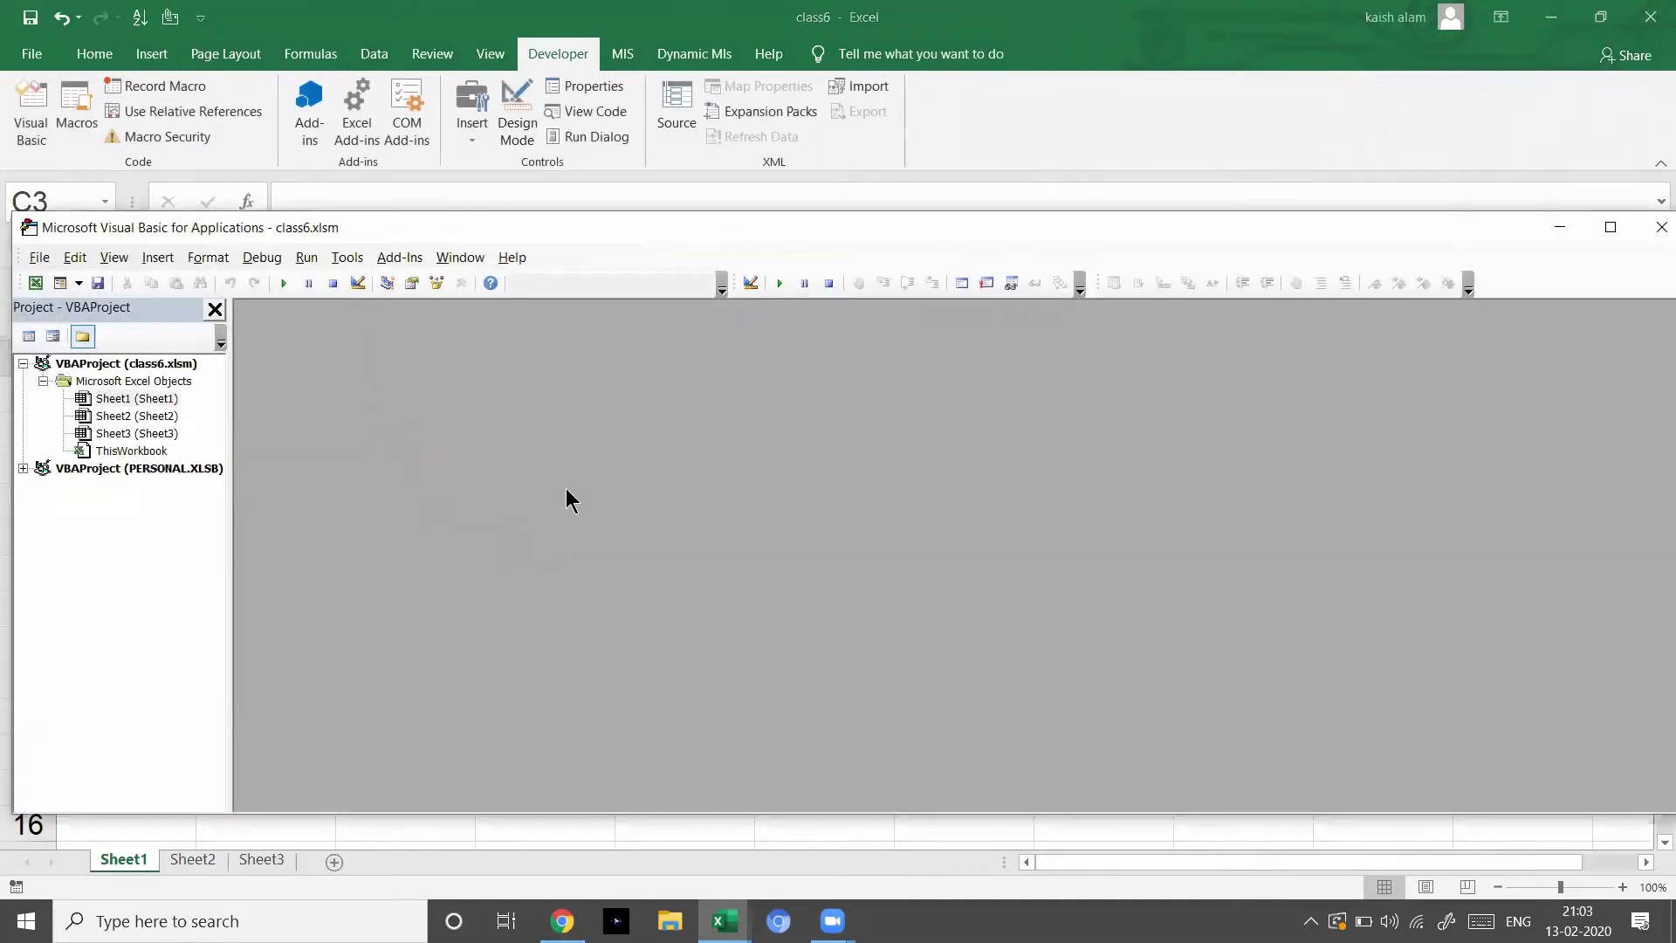
{"action": "left_click", "coordinate": [158, 257]}
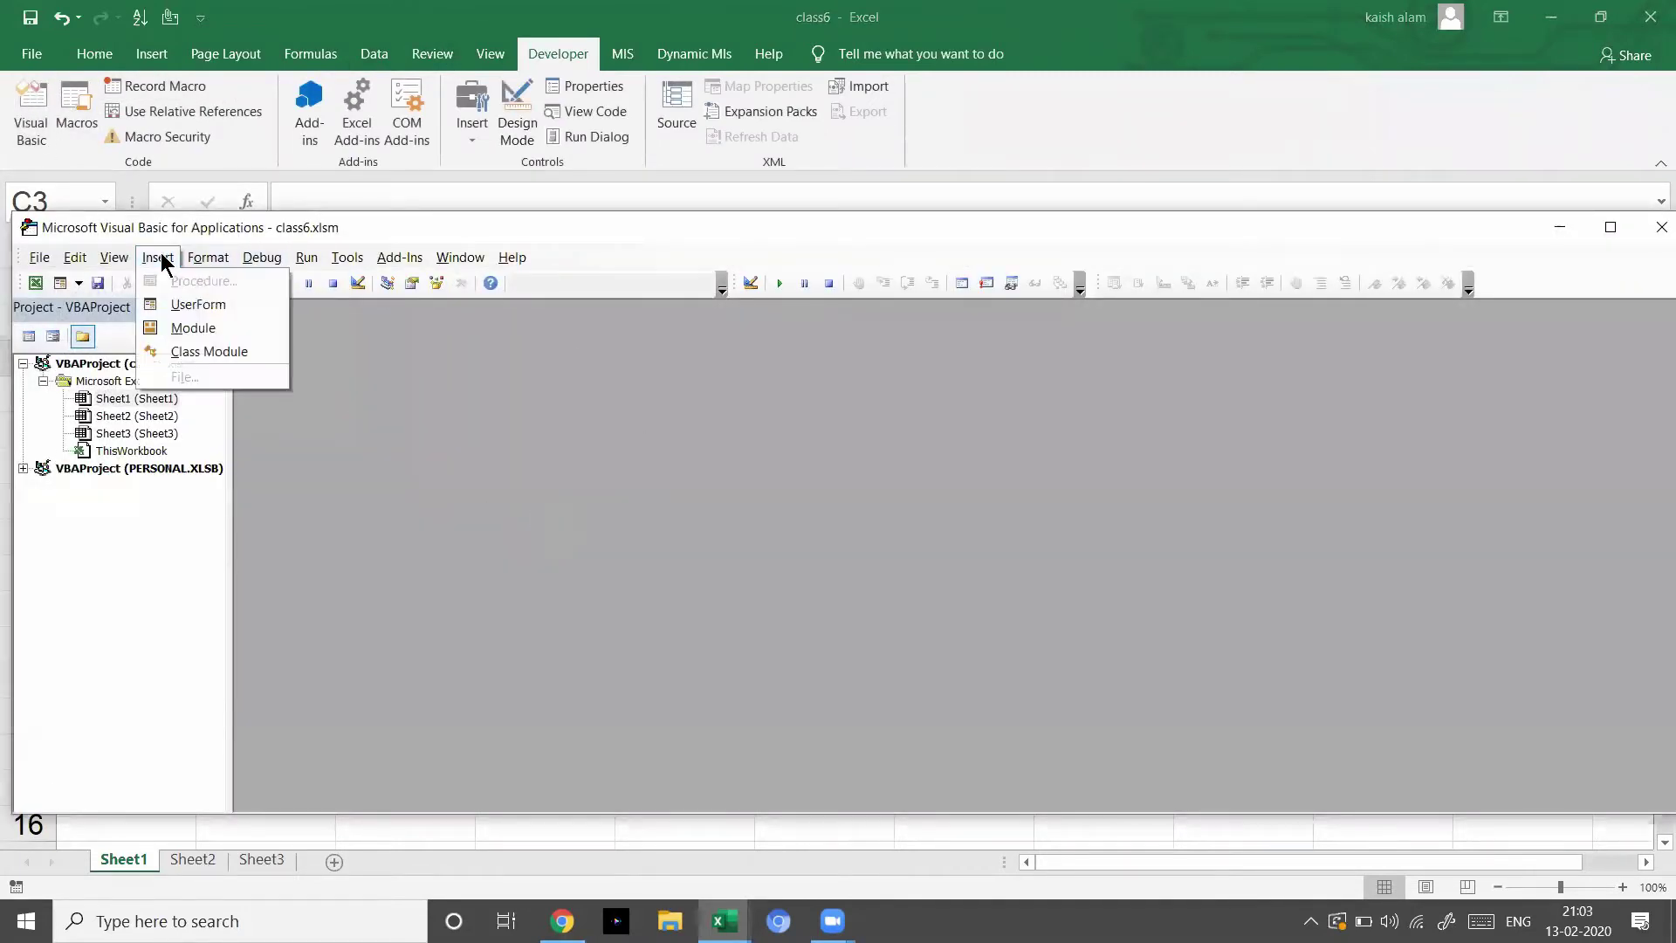
{"action": "left_click", "coordinate": [208, 330]}
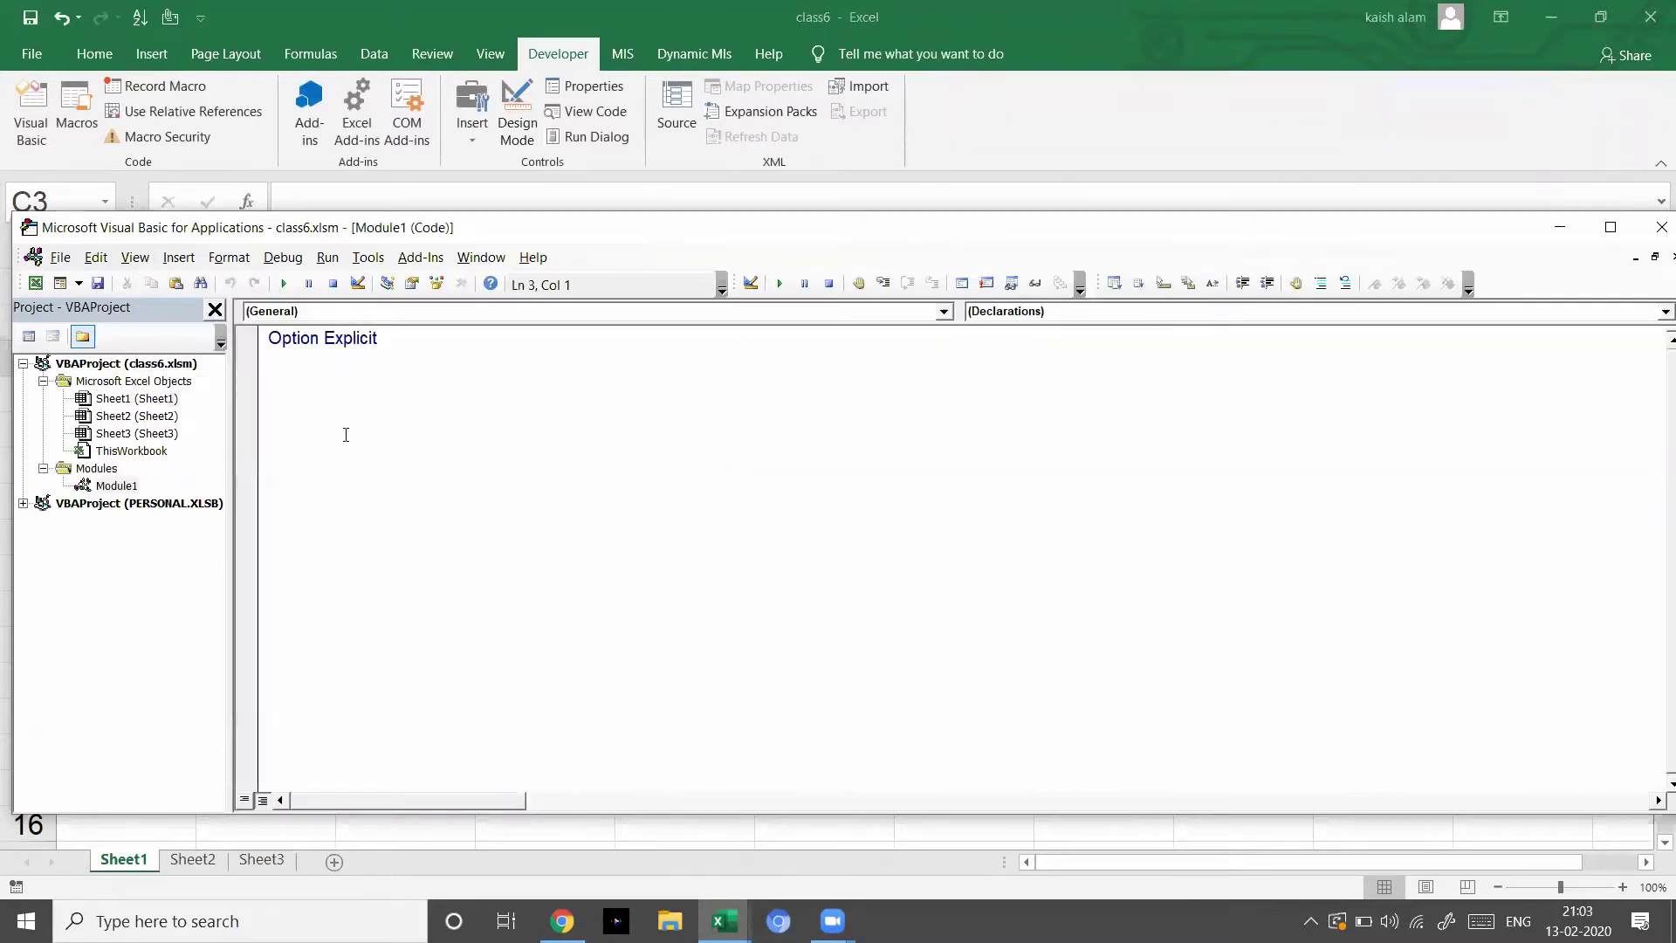
{"action": "type", "text": "sub"}
{"action": "type", "text": "activate"}
{"action": "type", "text": "workbook"}
{"action": "key", "text": "Return"}
{"action": "key", "text": "Return"}
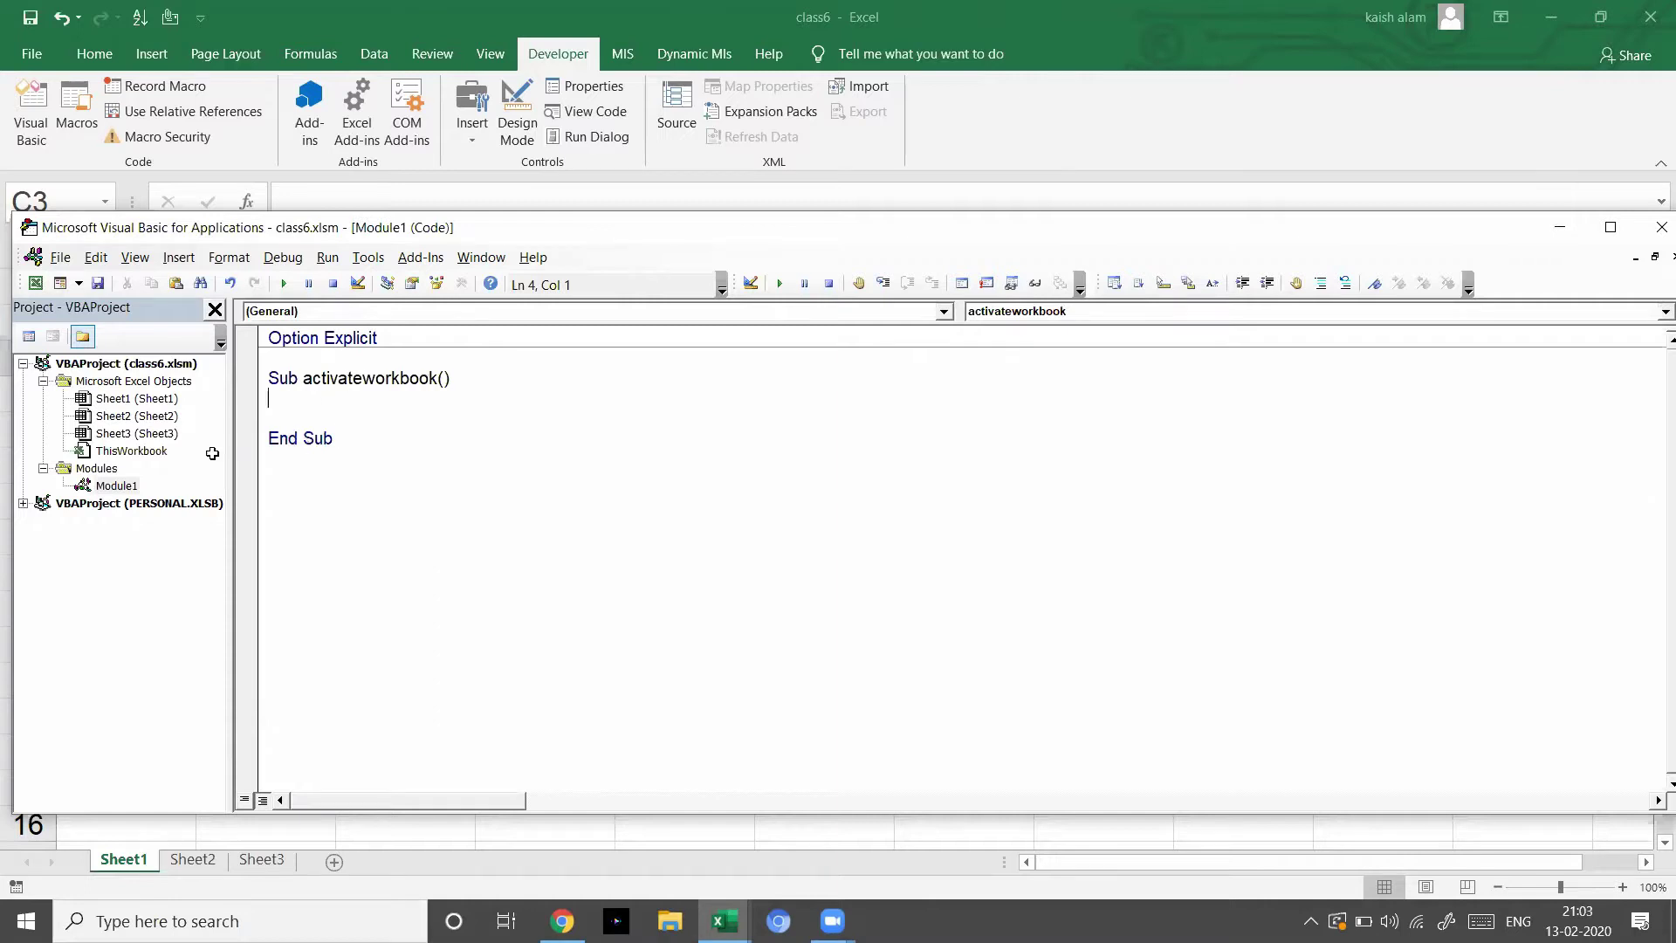
{"action": "key", "text": "alt+F11"}
- Create a new blank workbook, Book2, and bring the class6 workbook back to the front
{"action": "left_click", "coordinate": [307, 459]}
{"action": "key", "text": "ctrl+n"}
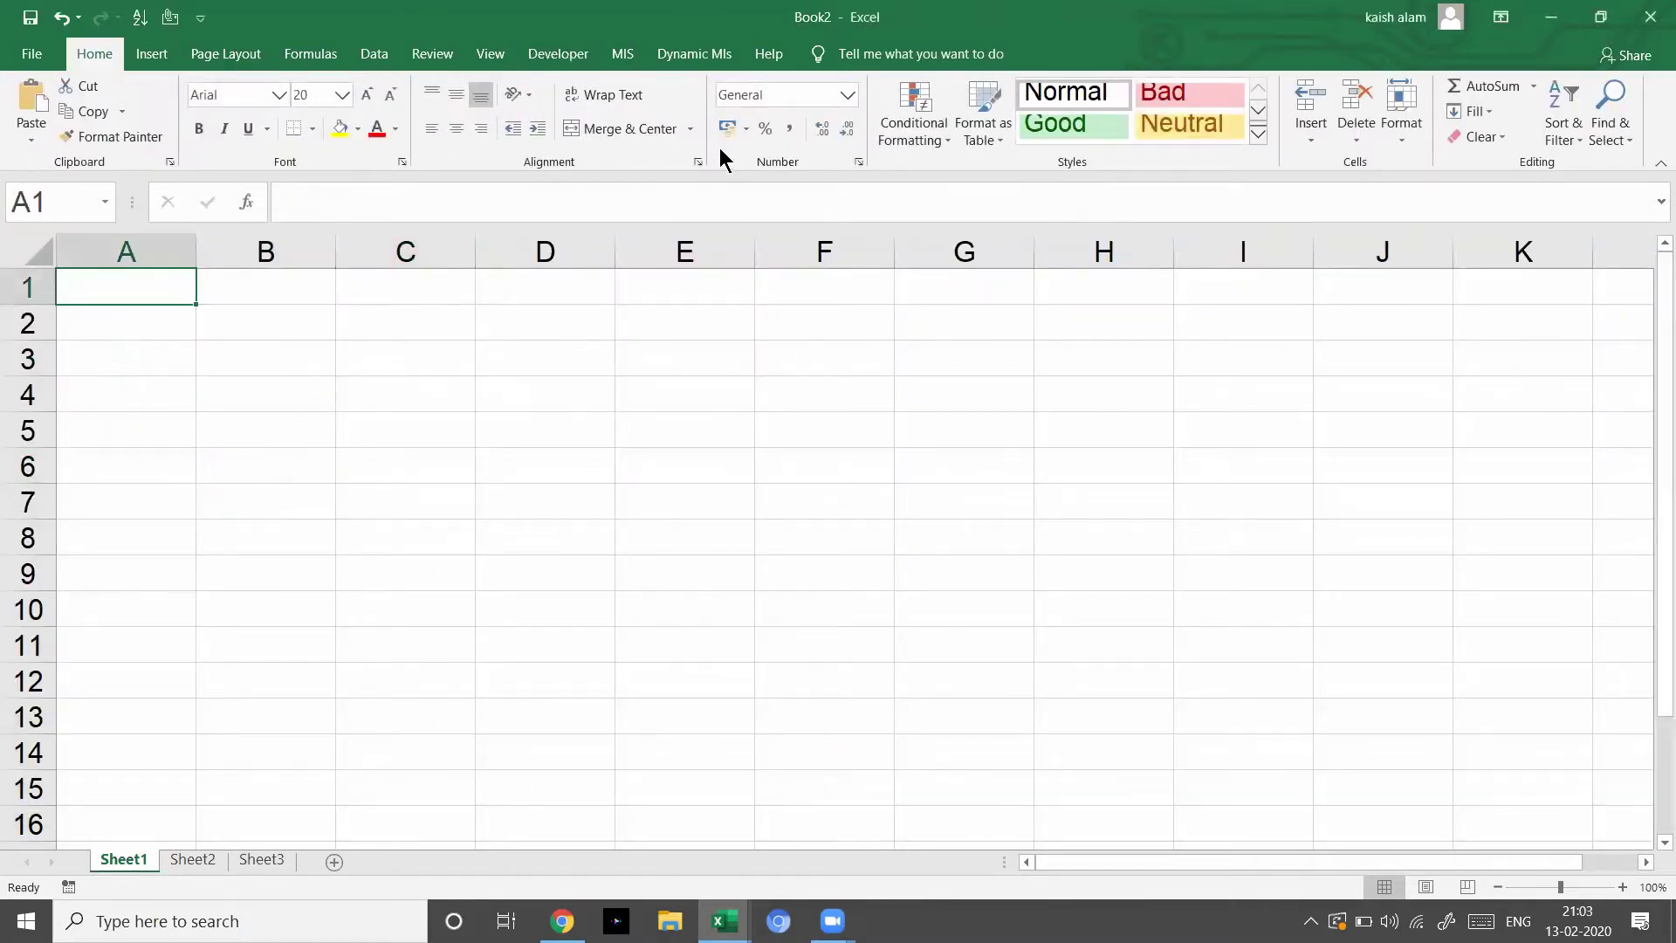
{"action": "key", "text": "ctrl+w"}
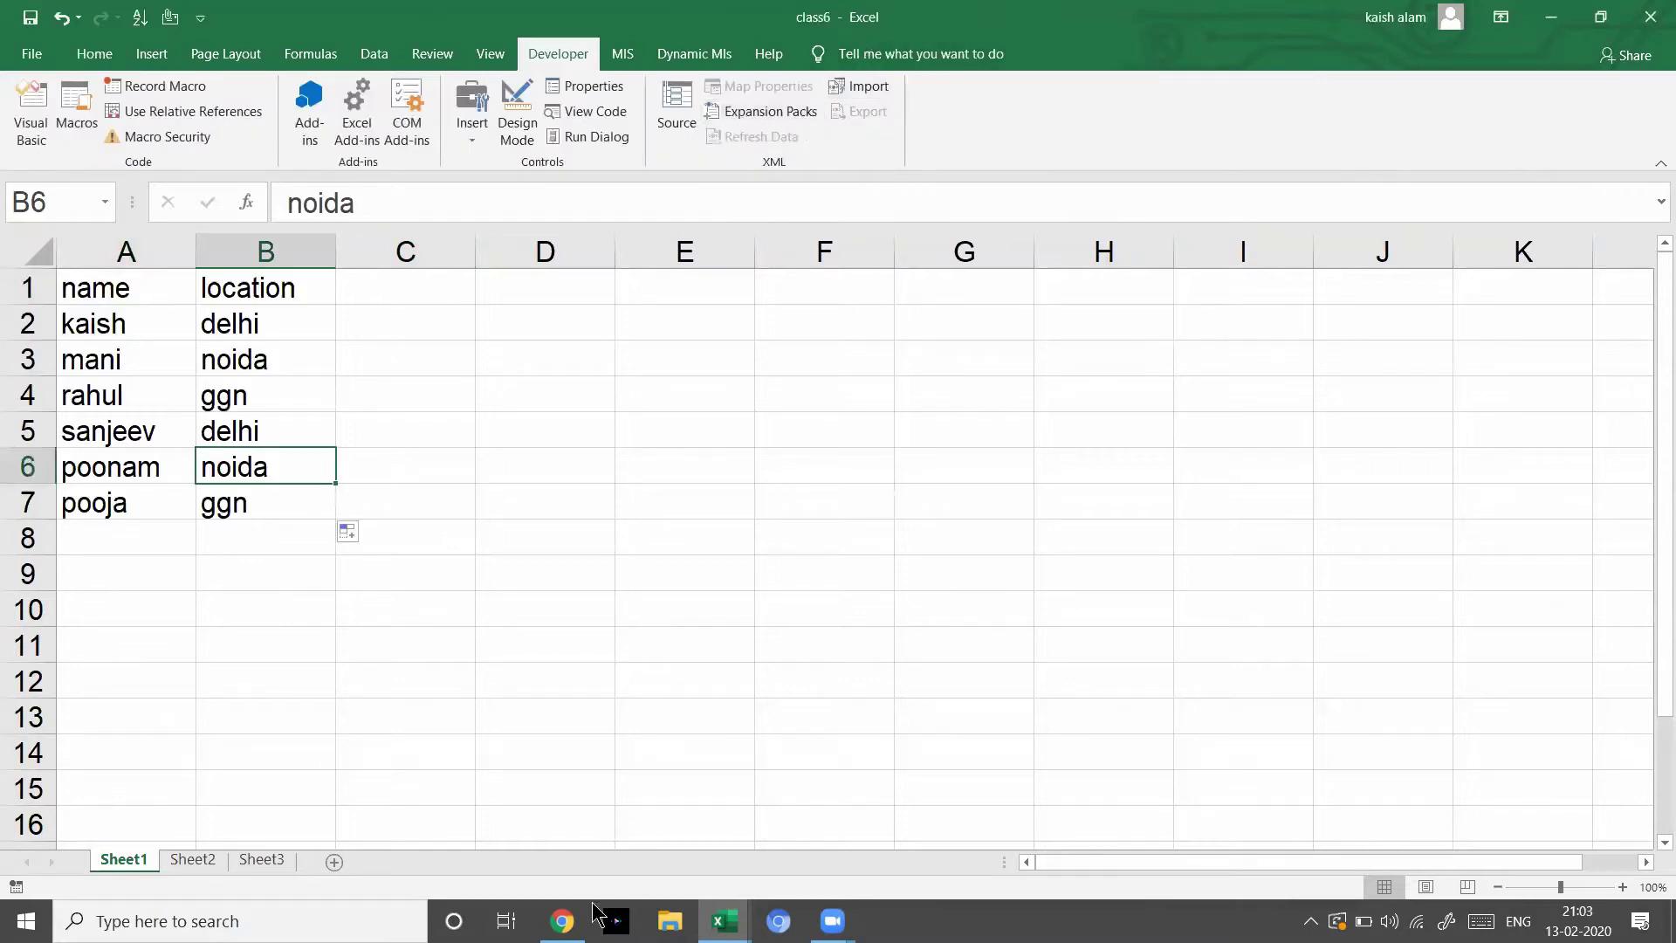
{"action": "left_click", "coordinate": [724, 921]}
- Write Workbooks("book2").Activate inside the activateworkbook procedure, completing Activate from IntelliSense
{"action": "left_click", "coordinate": [29, 103]}
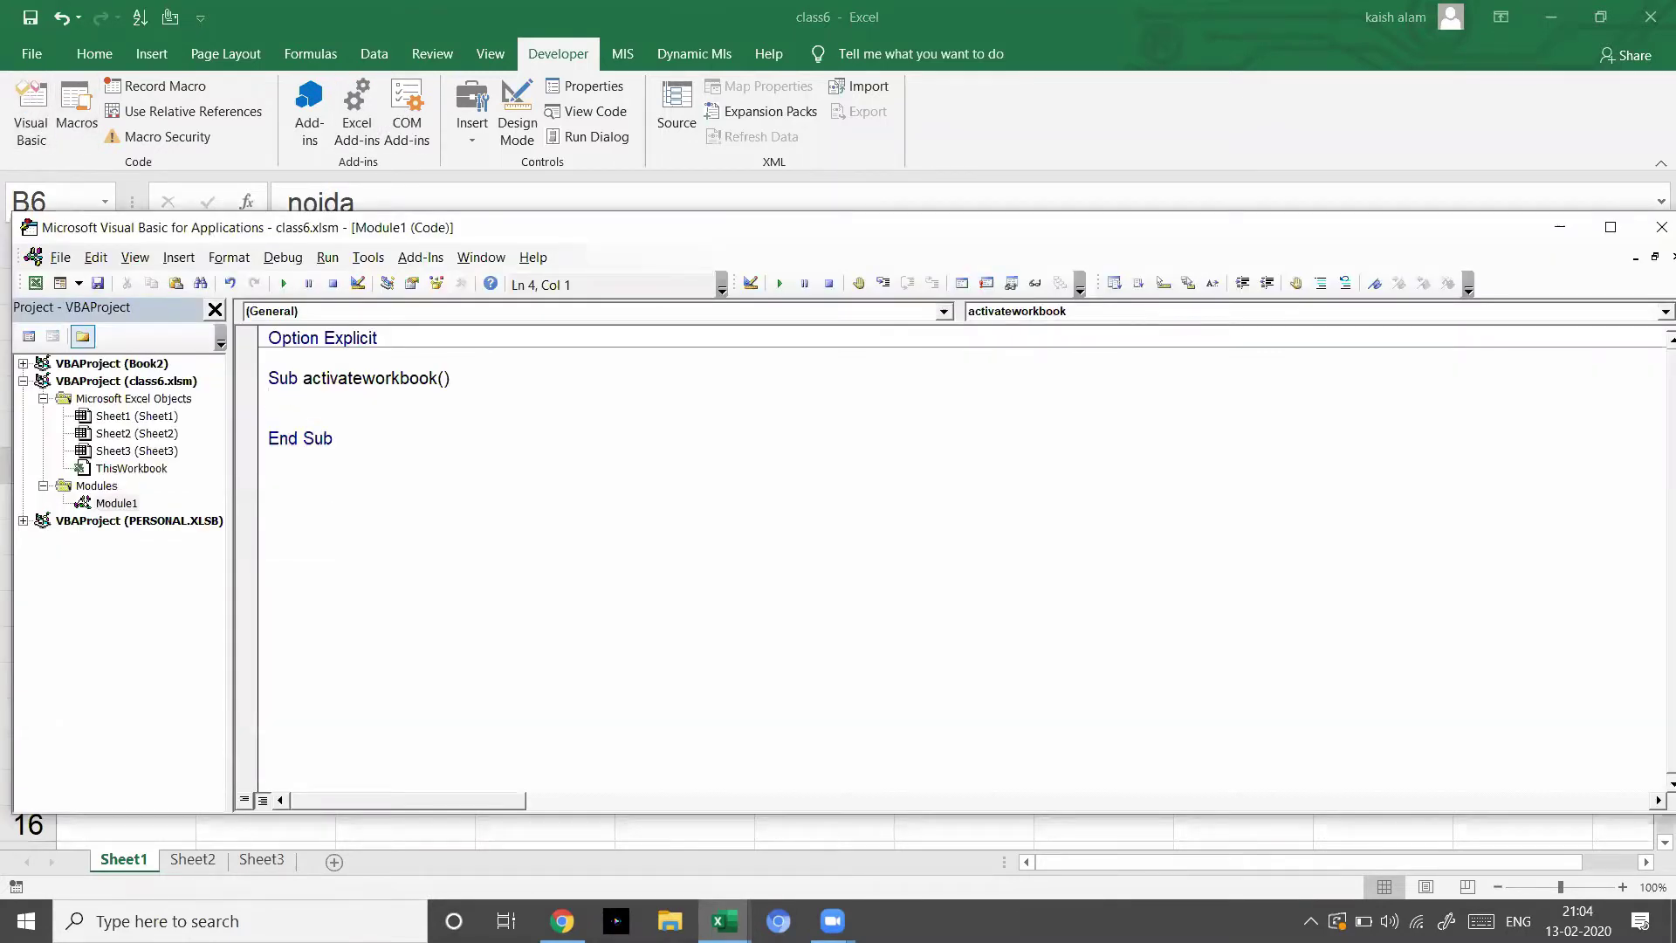
{"action": "key", "text": "Return"}
{"action": "type", "text": "workbooks"}
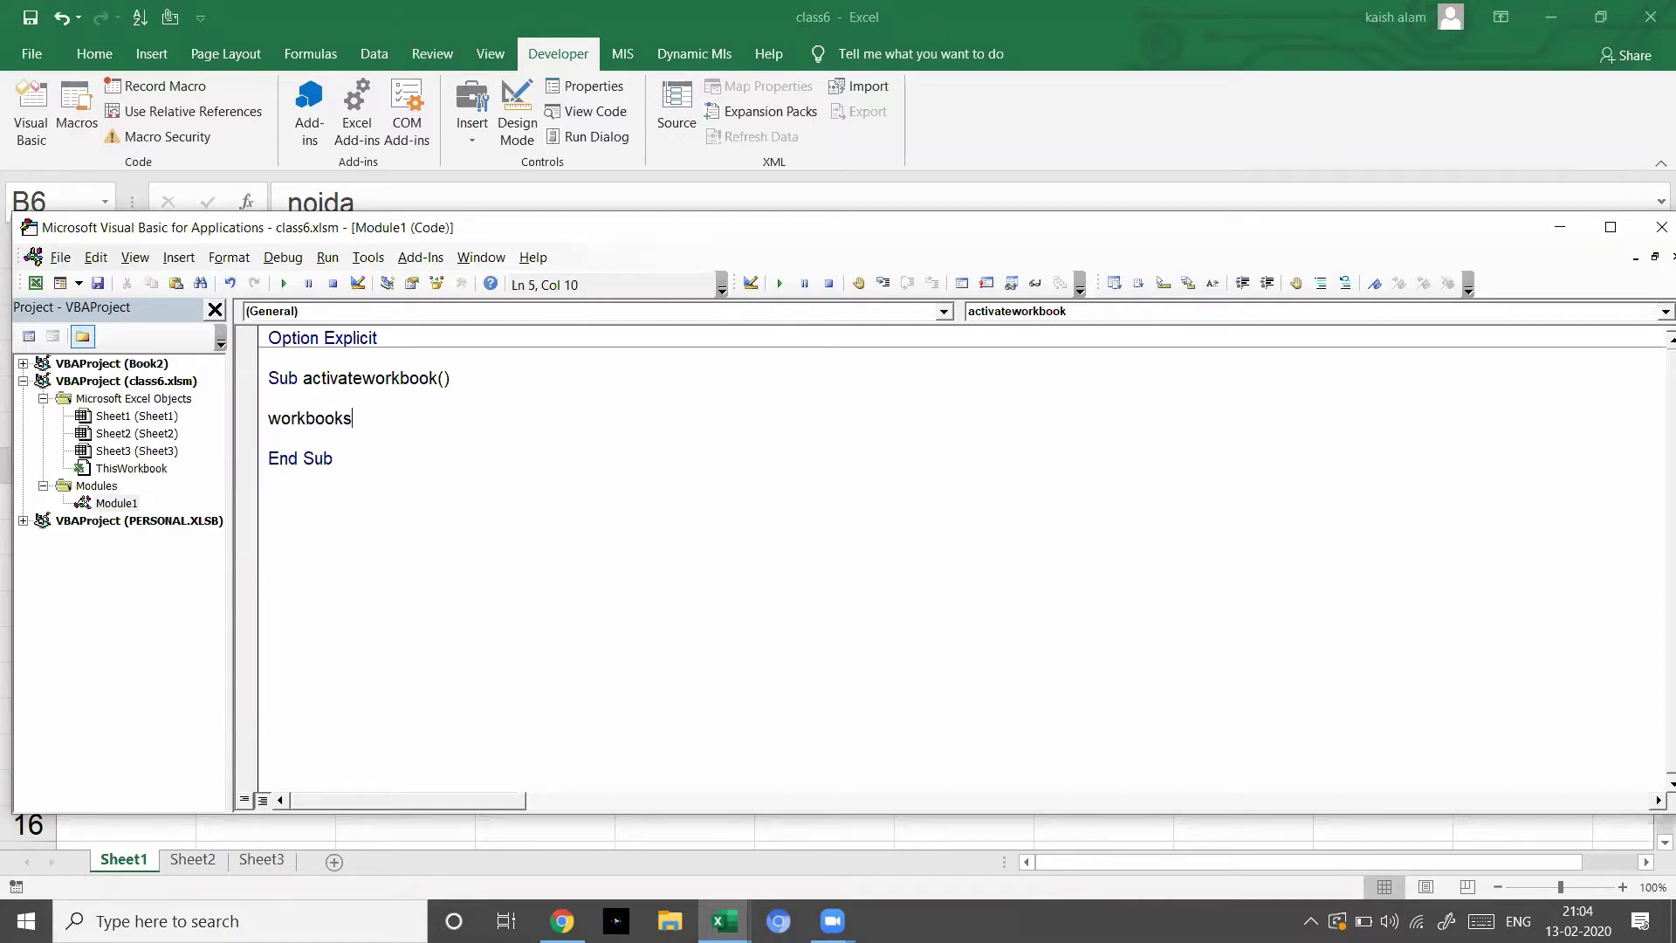
{"action": "type", "text": "(\""}
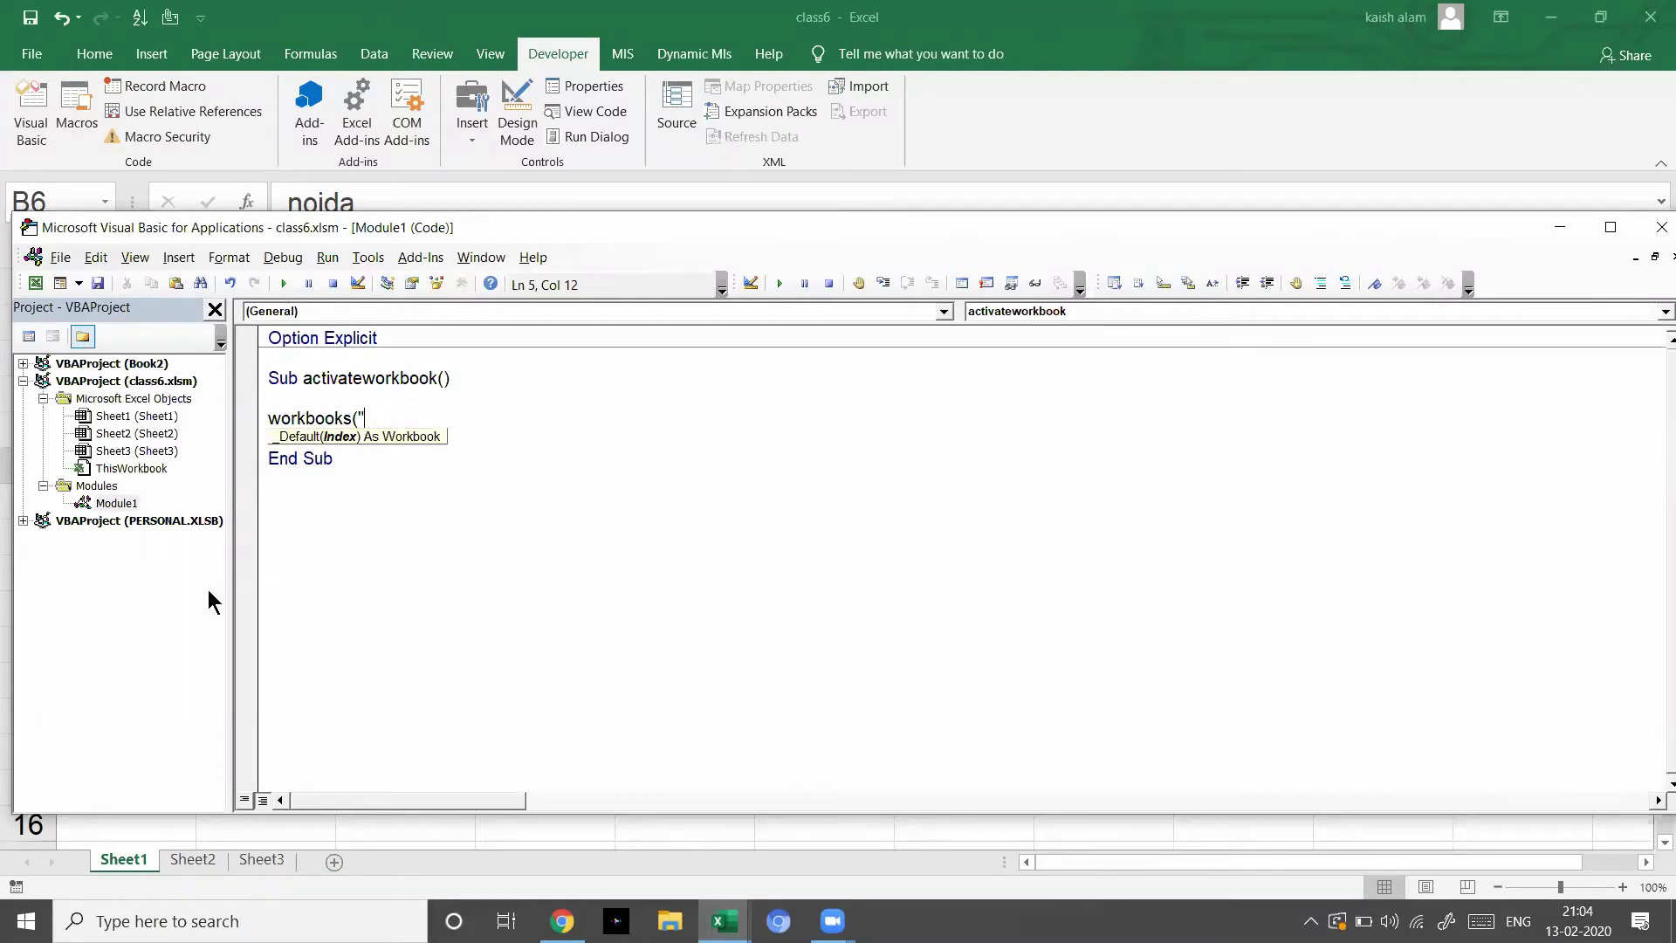
{"action": "type", "text": "book2"}
{"action": "type", "text": "\""}
{"action": "type", "text": ").a"}
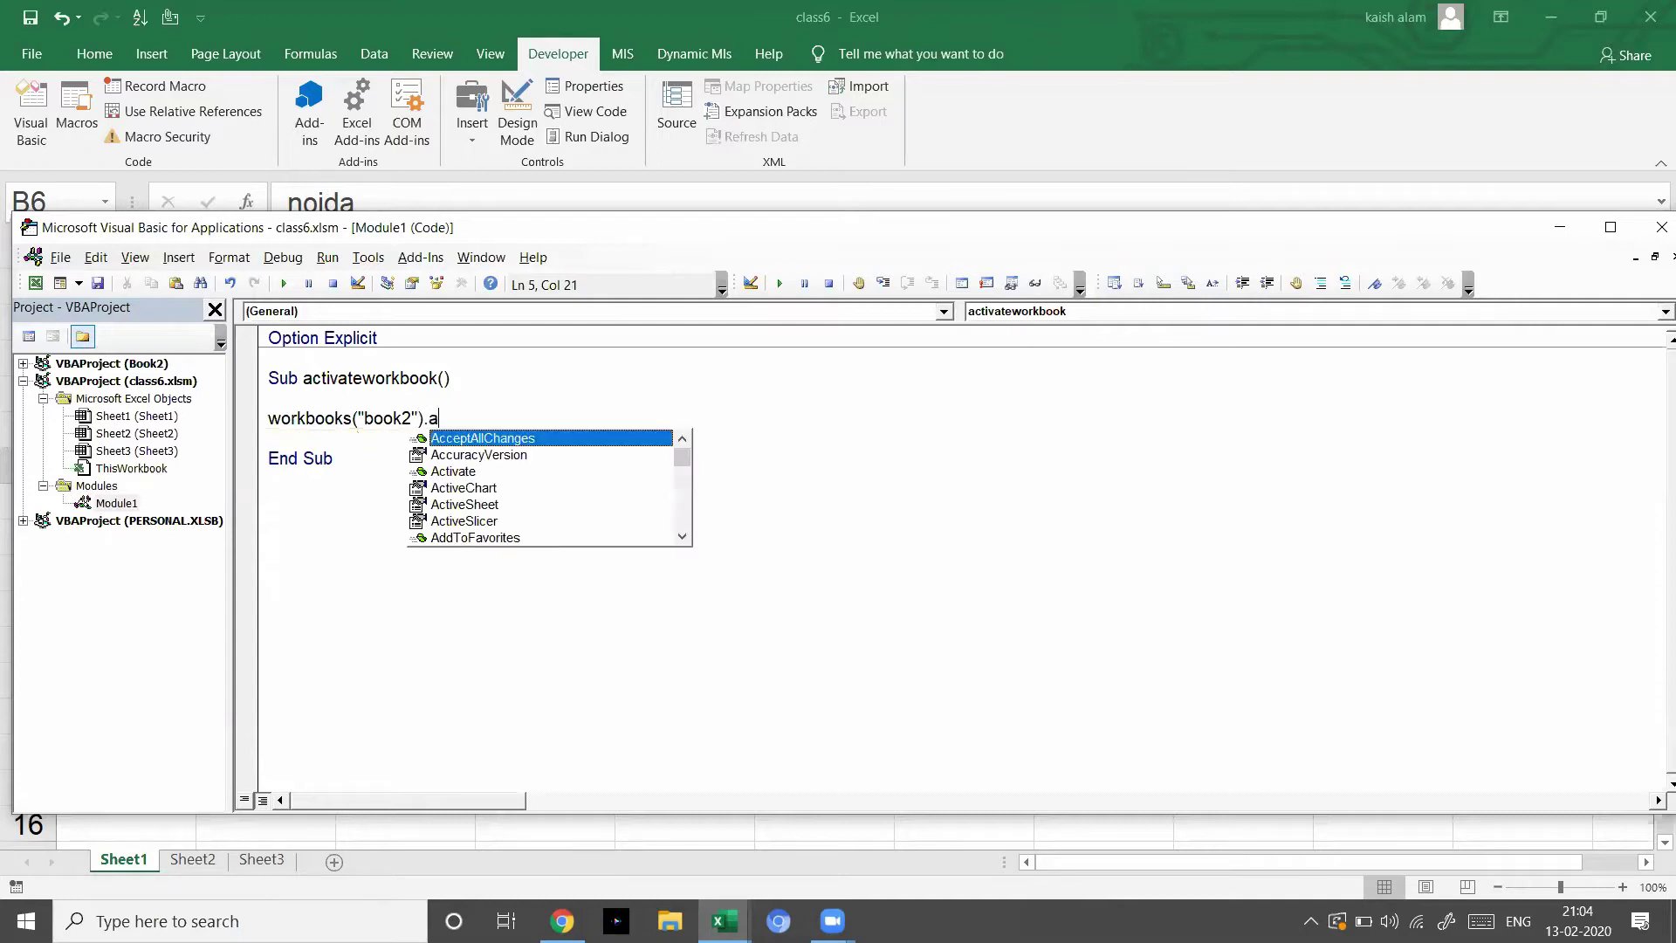
{"action": "key", "text": "Down"}
{"action": "key", "text": "Down"}
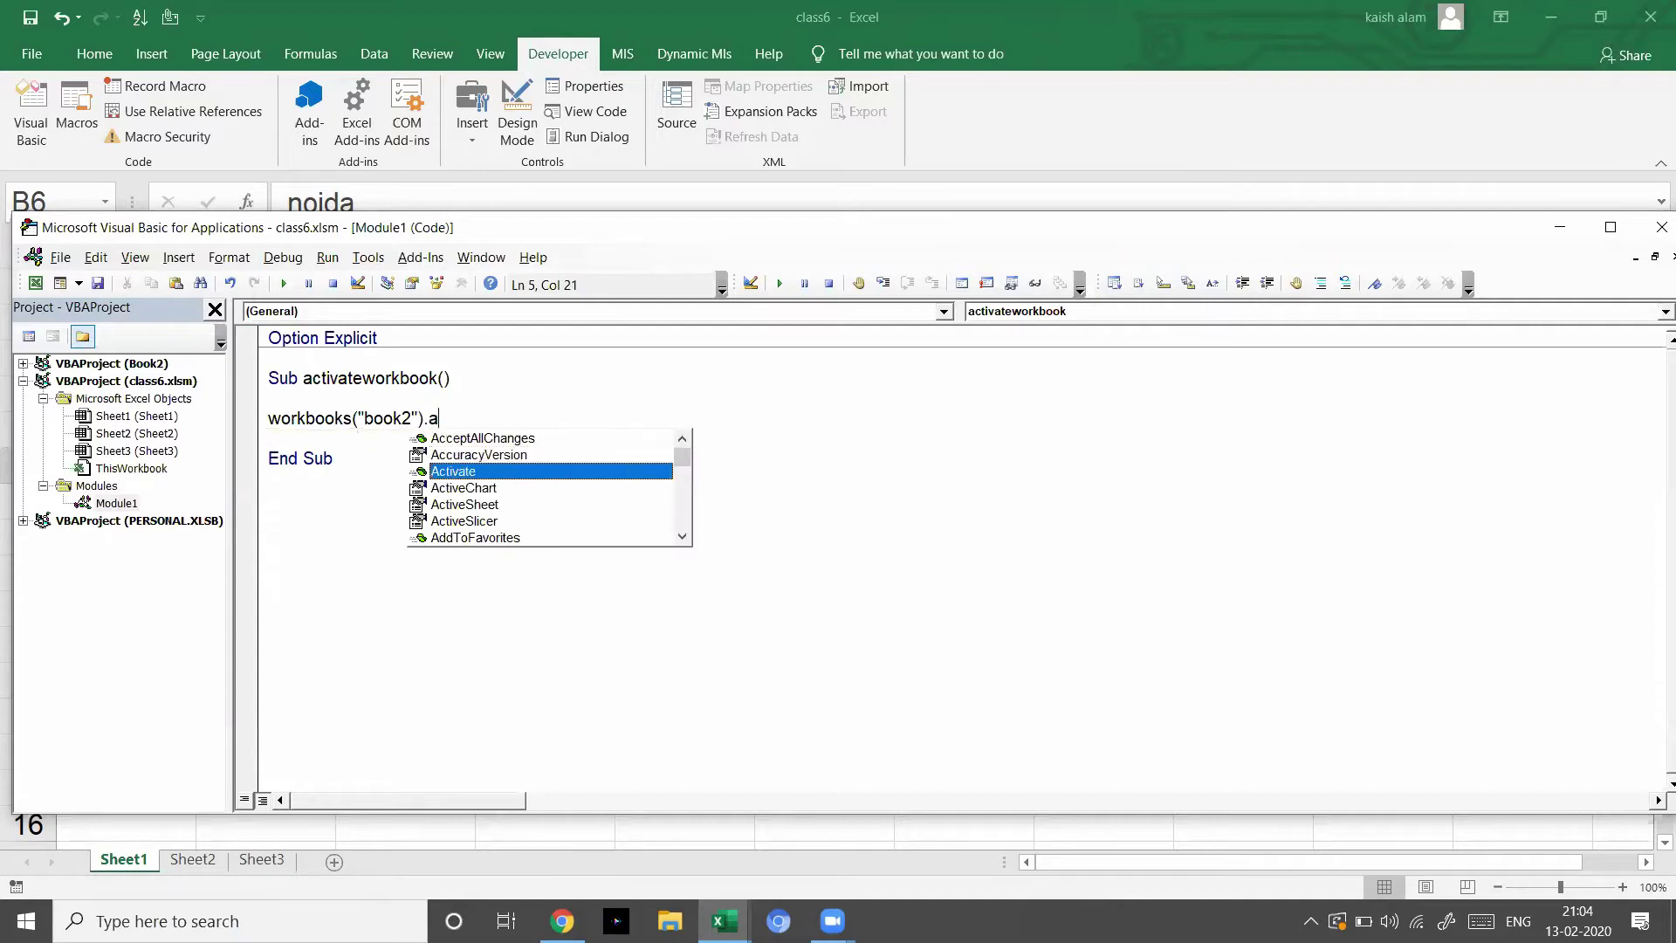
{"action": "key", "text": "Tab"}
{"action": "key", "text": "Down"}
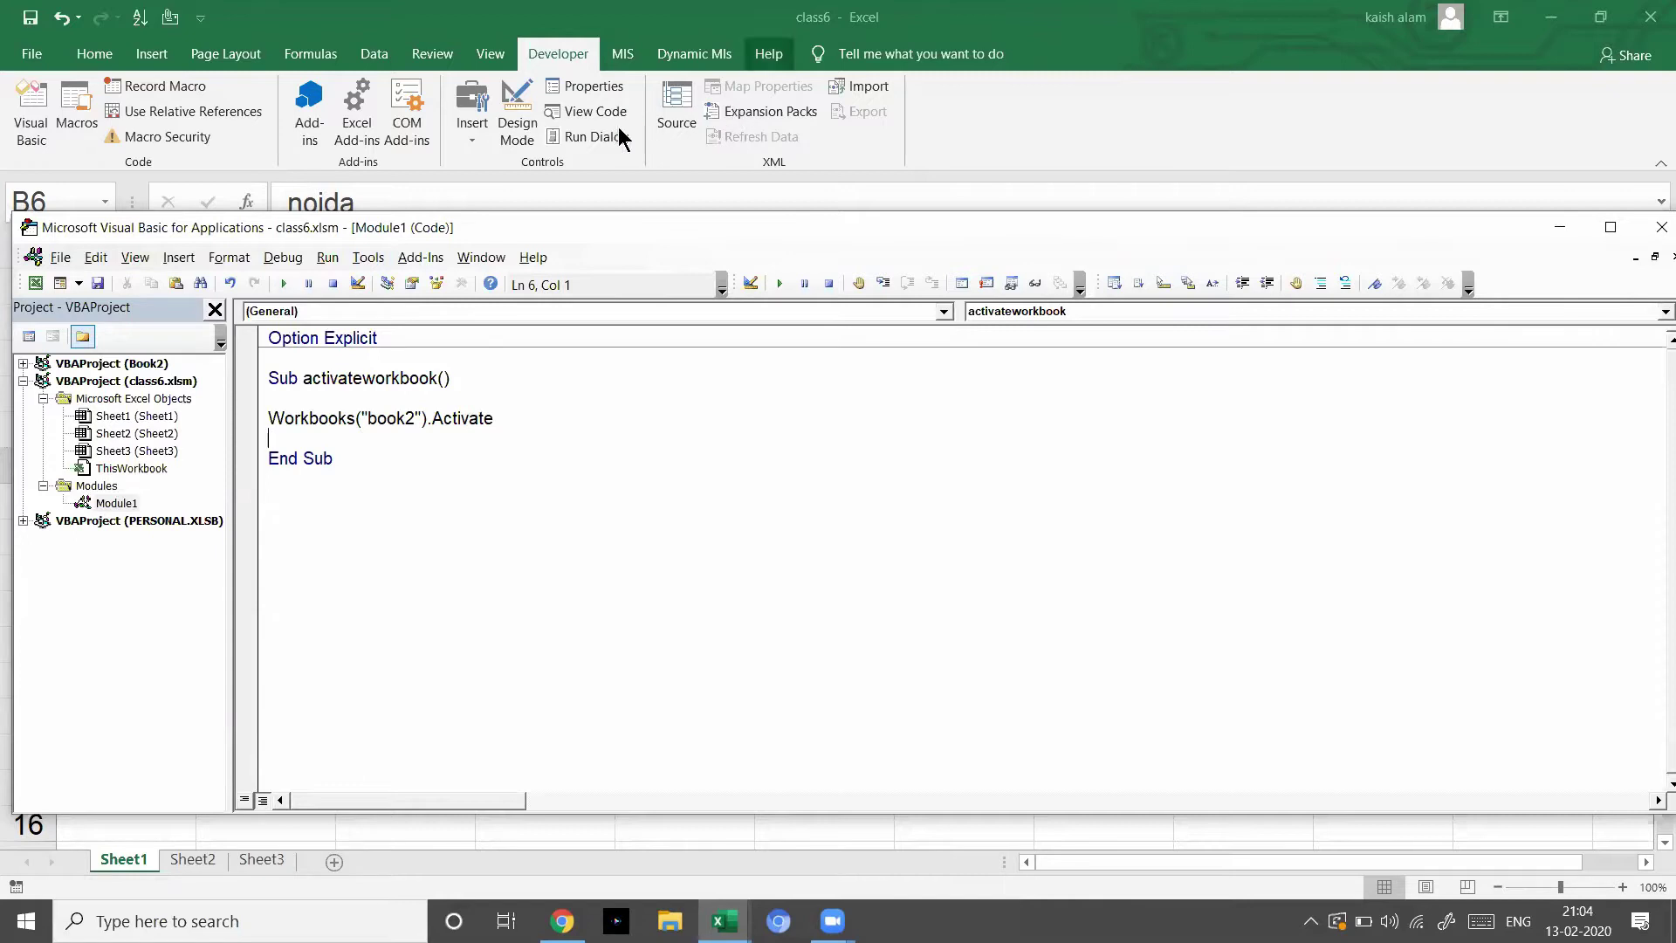
- Run the macro, add Workbooks("class6").Activate below the book2 line, and run it again
{"action": "left_click", "coordinate": [284, 284]}
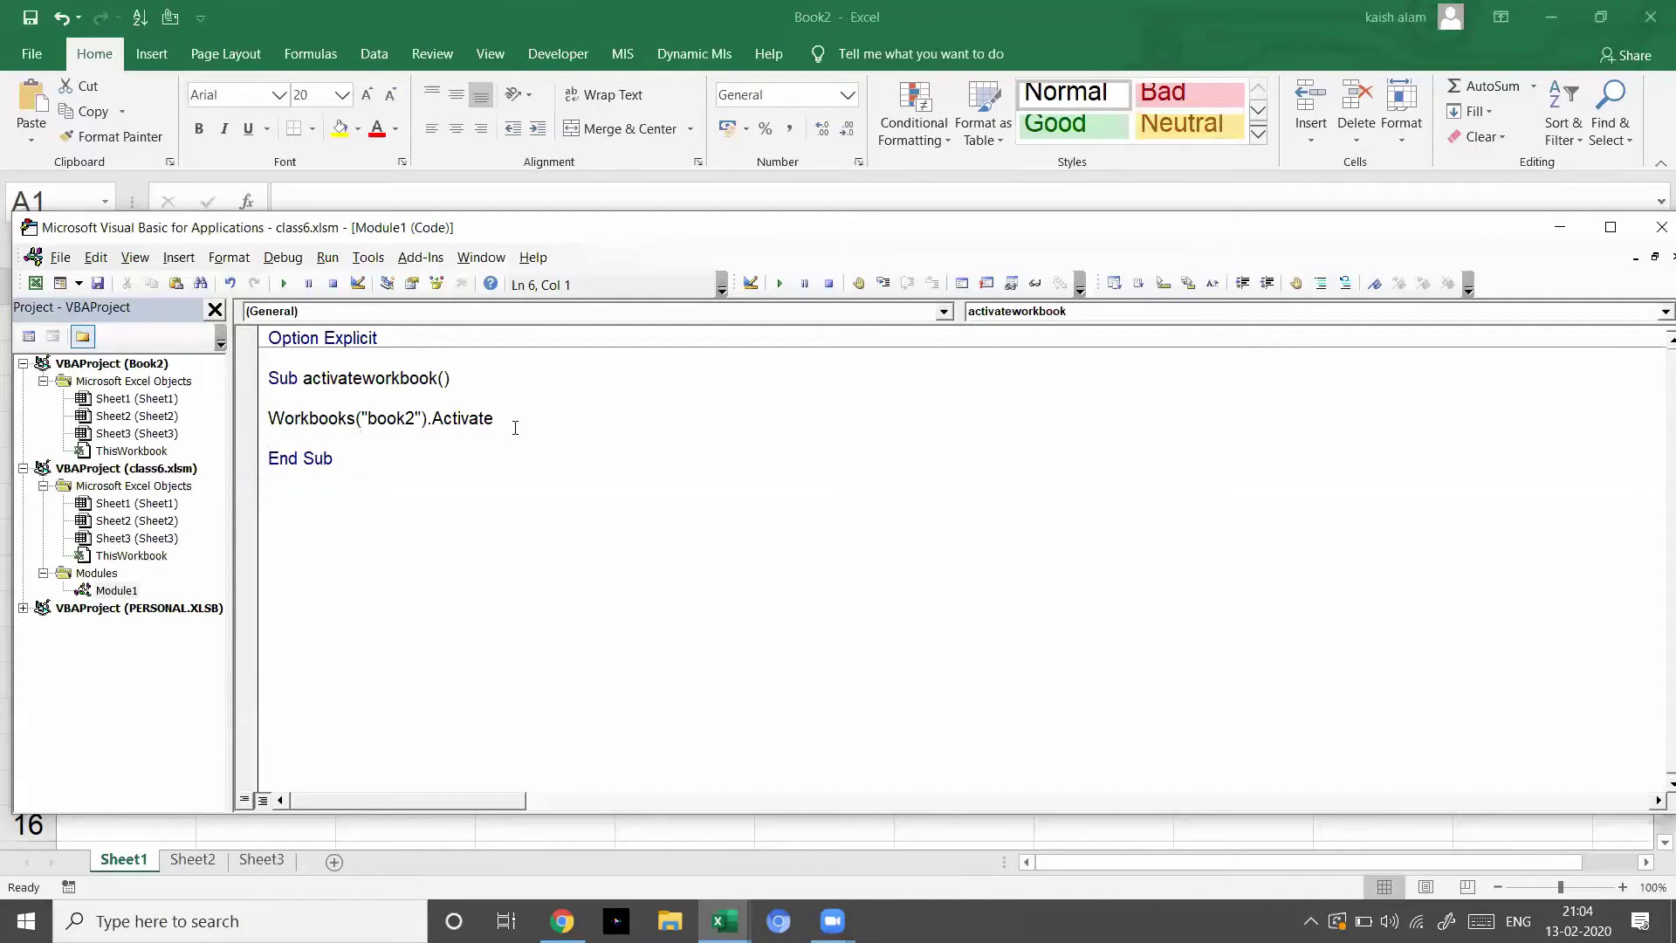
{"action": "type", "text": "workbooks(\"class"}
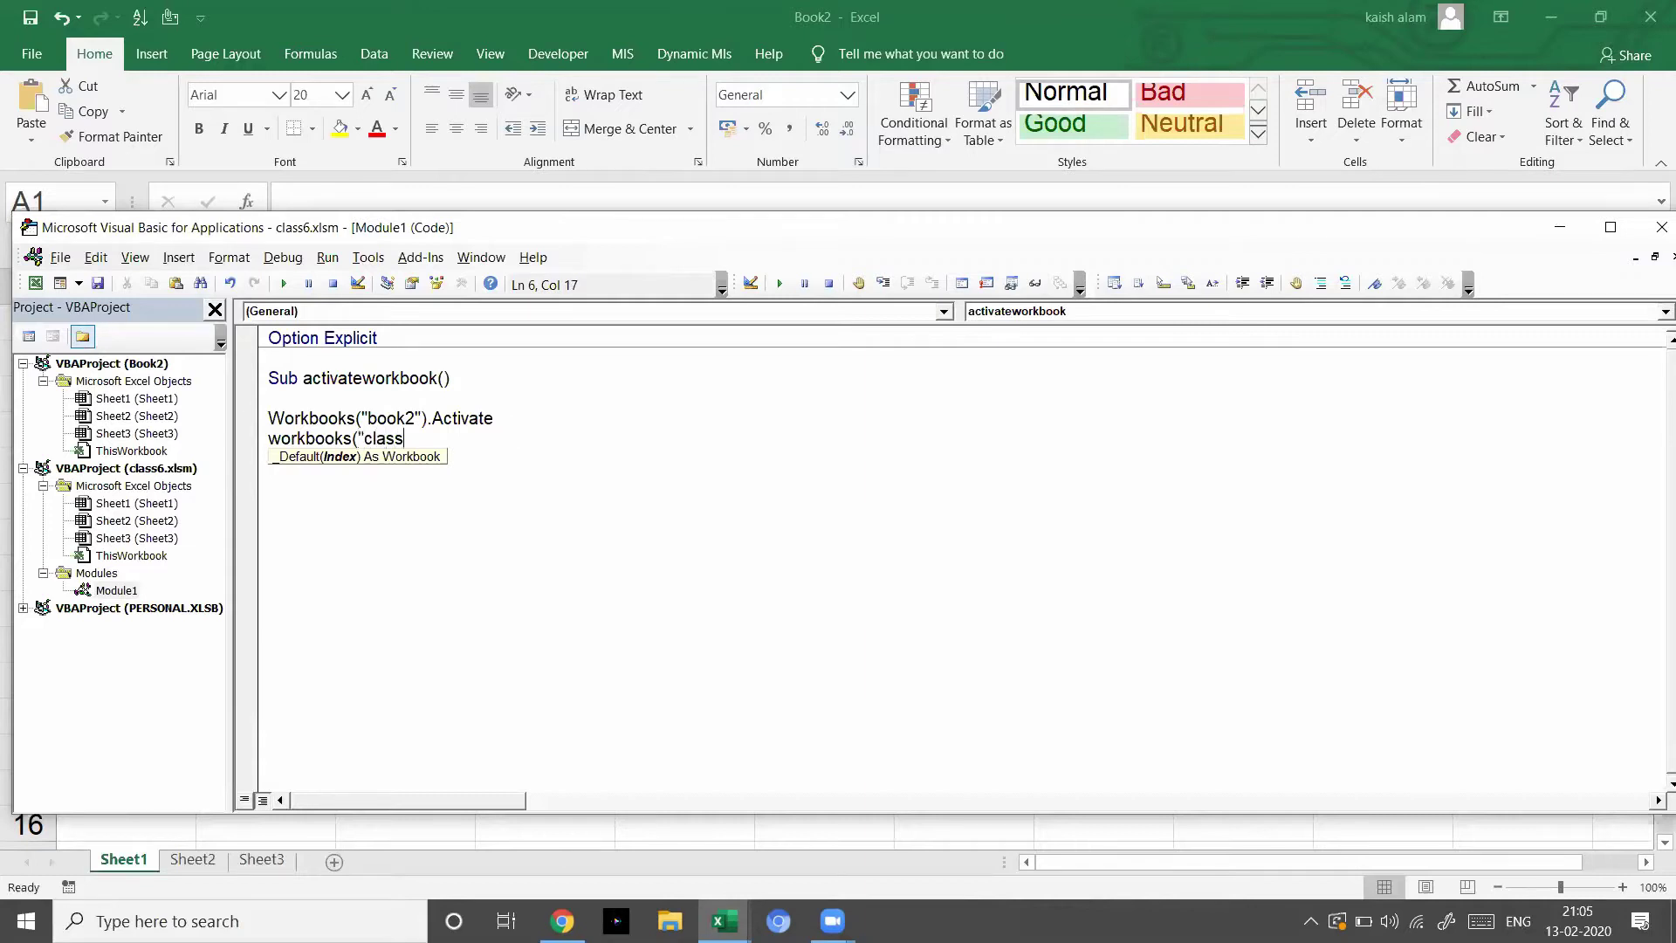
{"action": "type", "text": "6\")"}
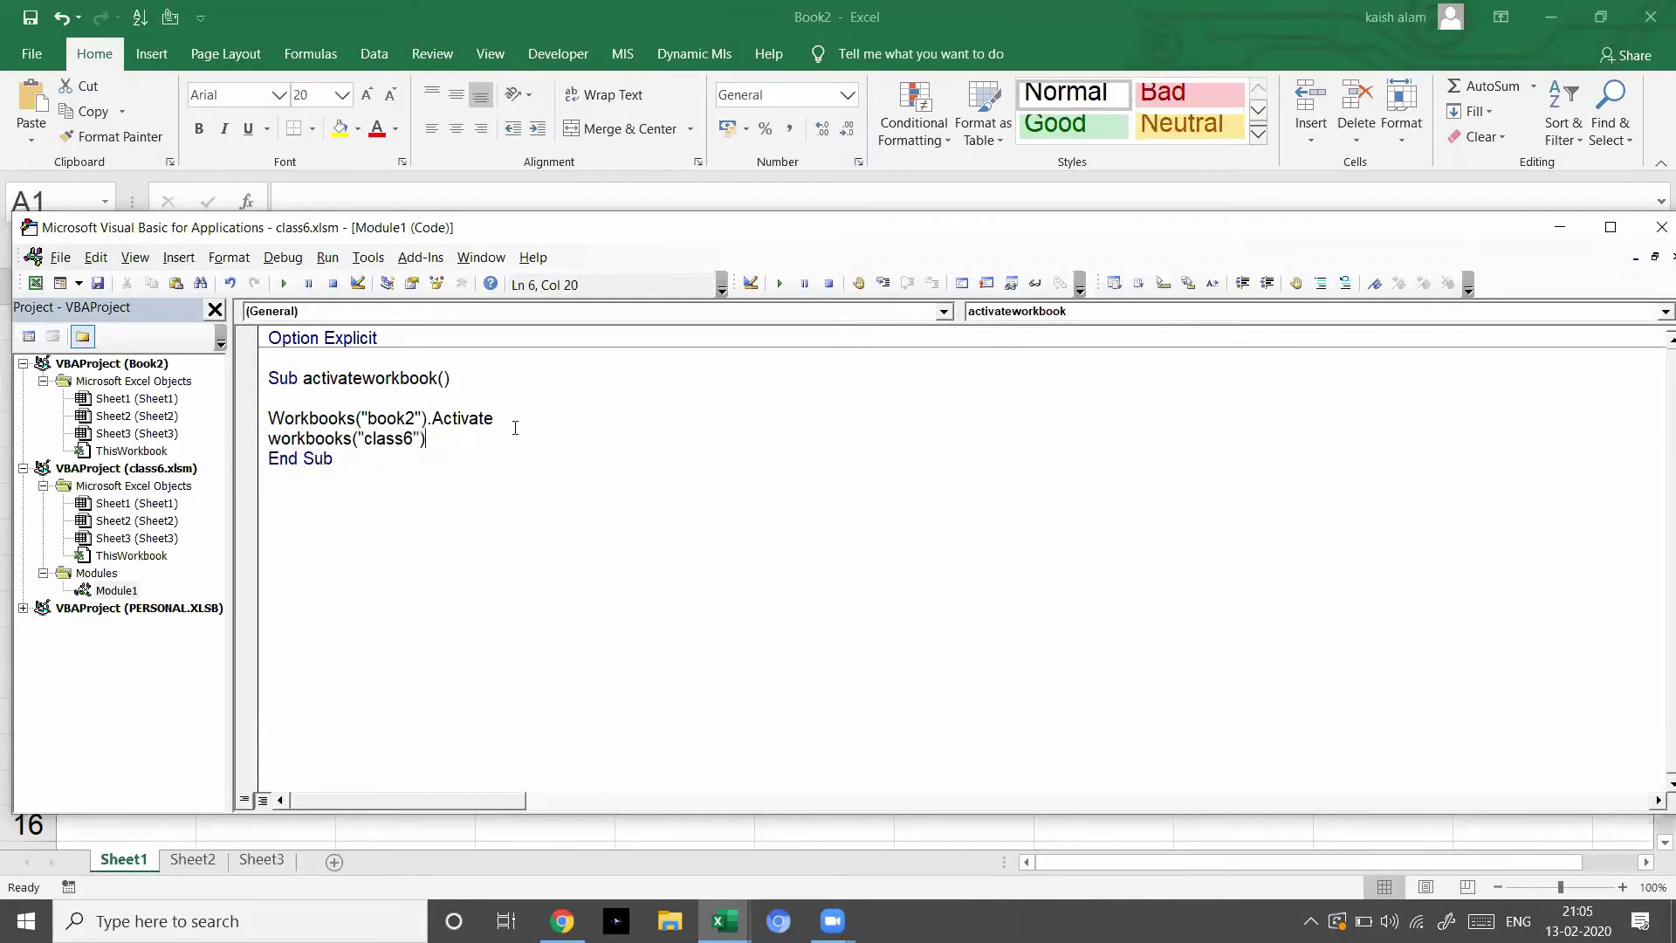
{"action": "type", "text": ".ac"}
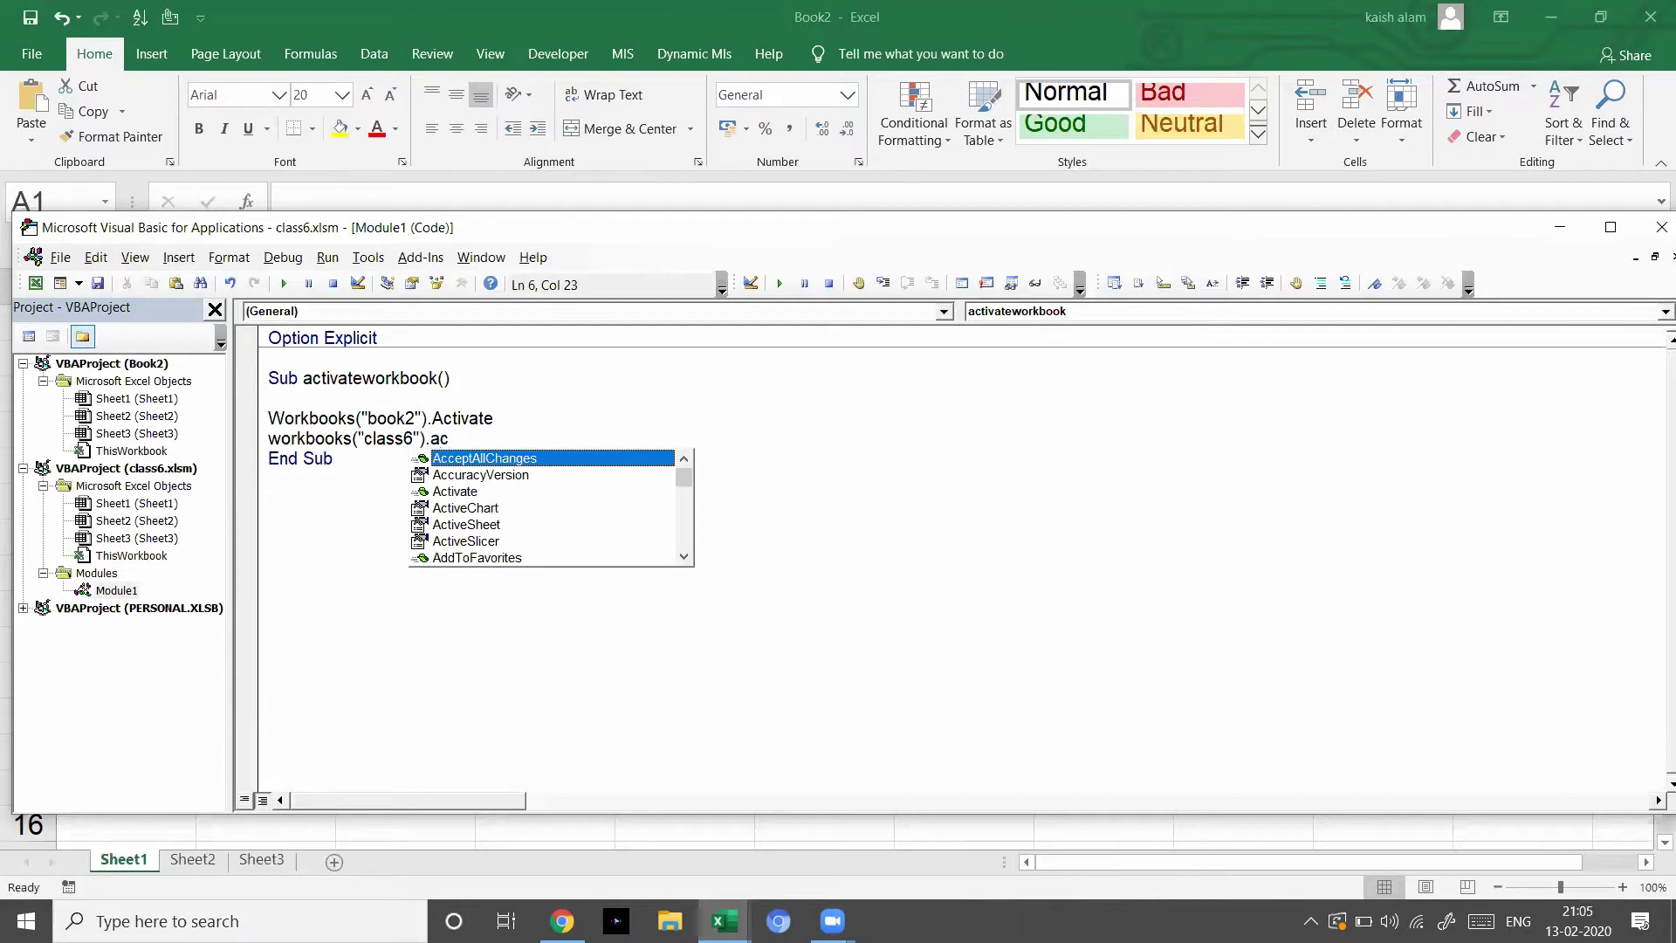
{"action": "key", "text": "Down"}
{"action": "key", "text": "Down"}
{"action": "key", "text": "Tab"}
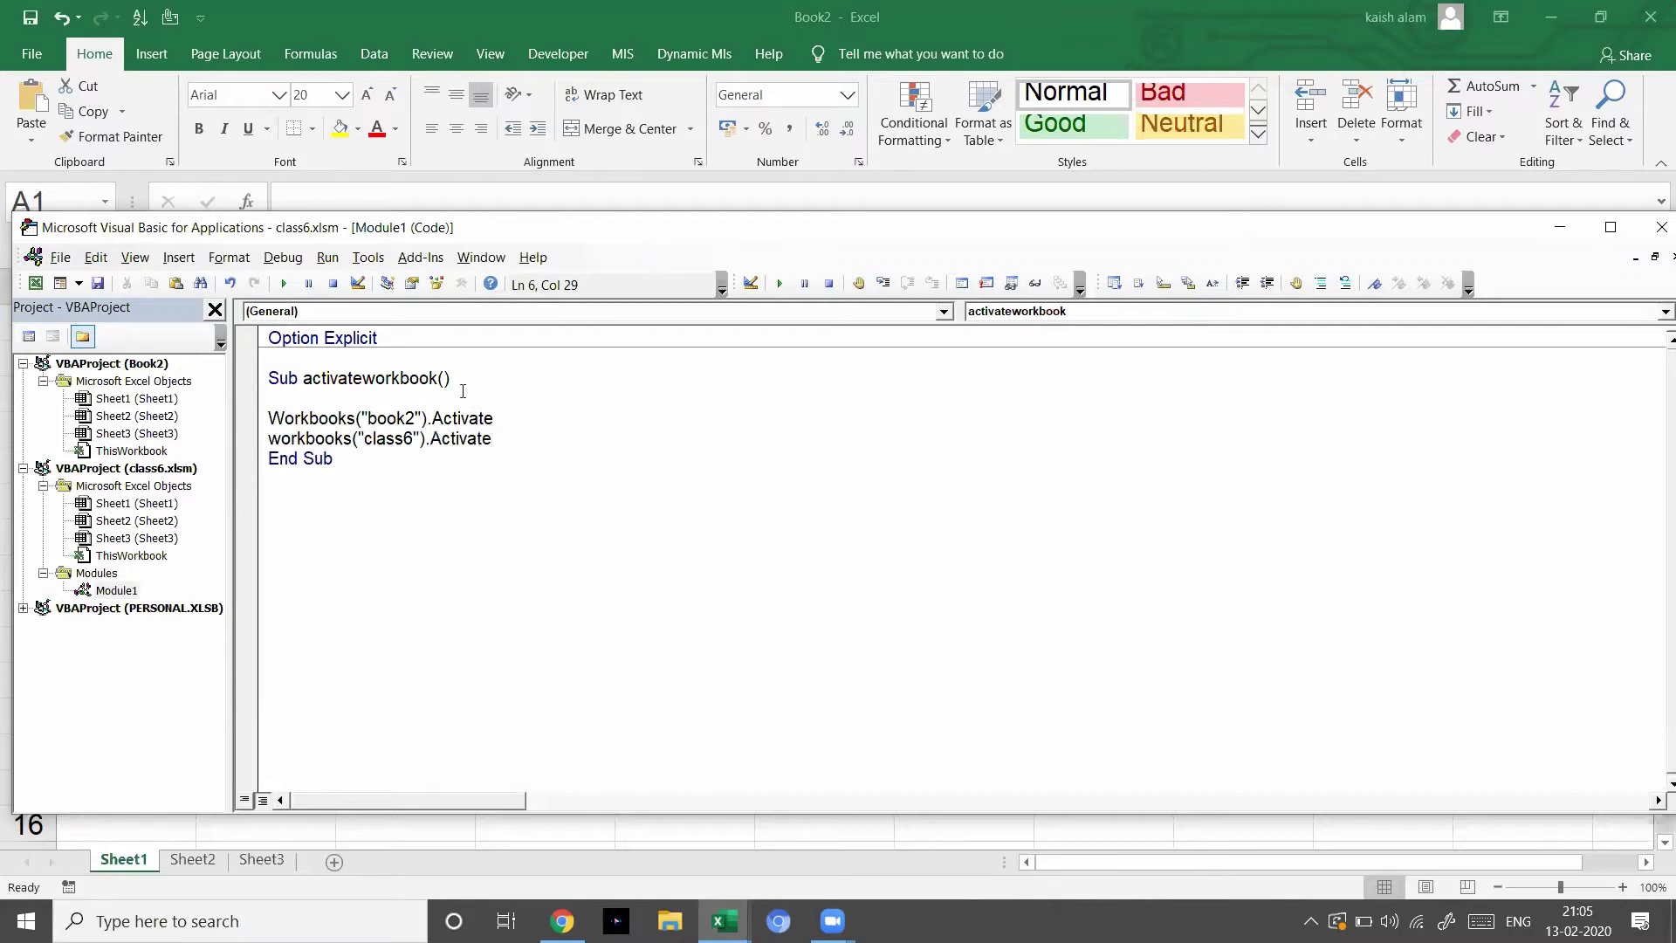
{"action": "left_click", "coordinate": [285, 285]}
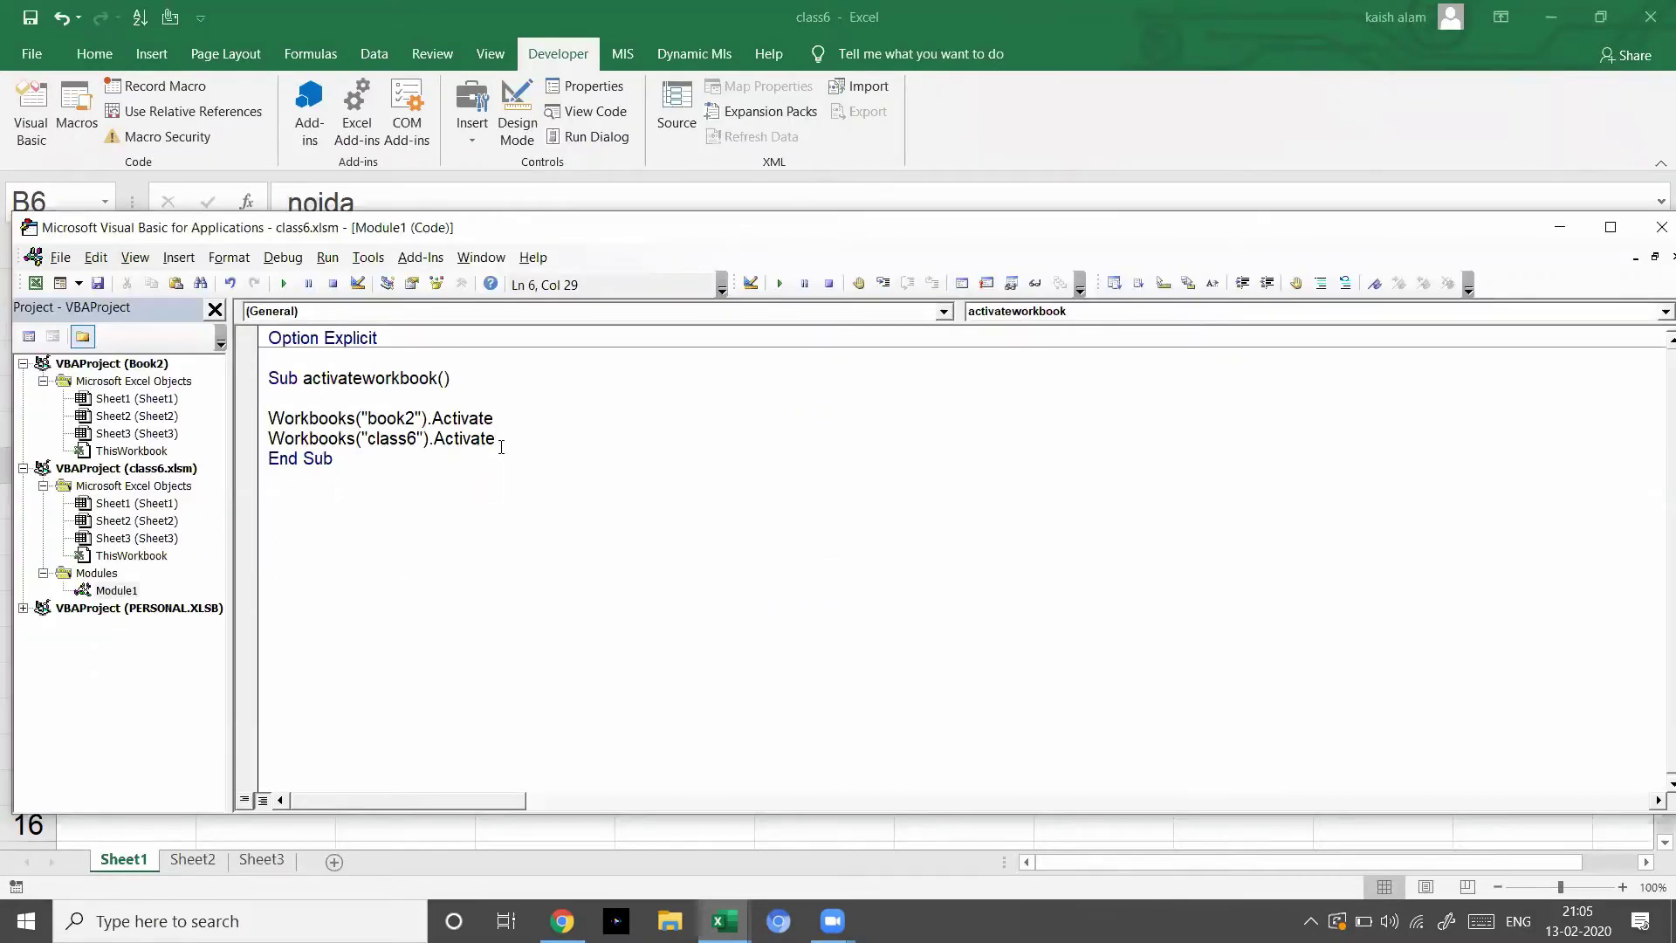
- Copy the name and location range A1:B7 from the class6 sheet
{"action": "key", "text": "Return"}
{"action": "key", "text": "alt+F11"}
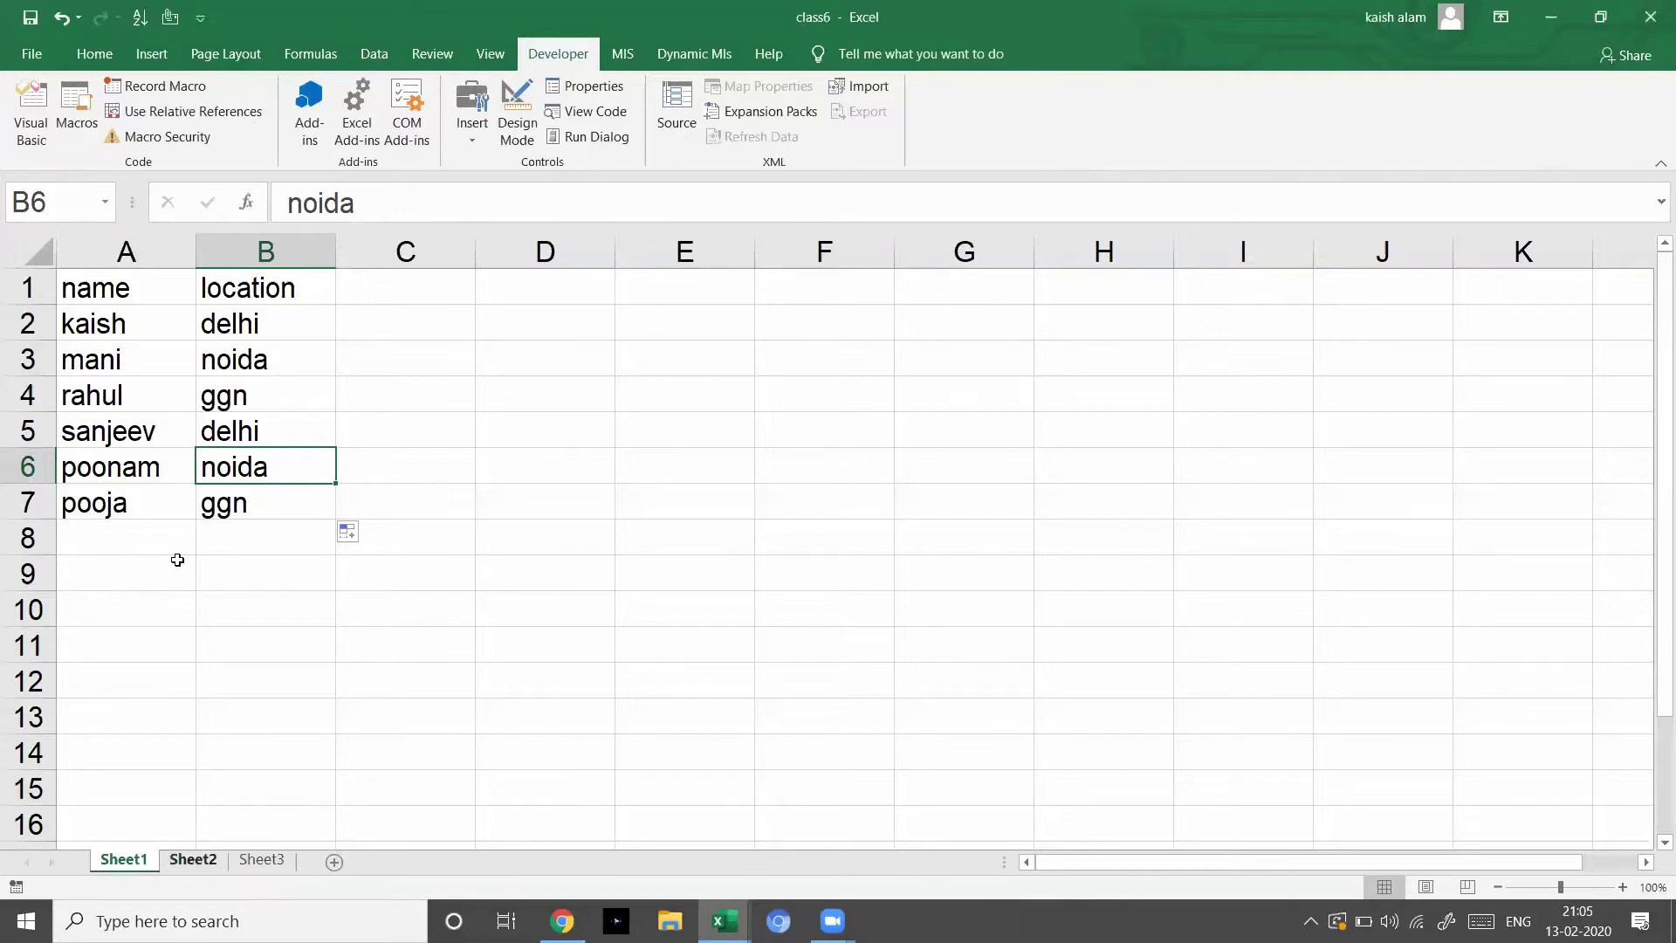
{"action": "left_click", "coordinate": [98, 295]}
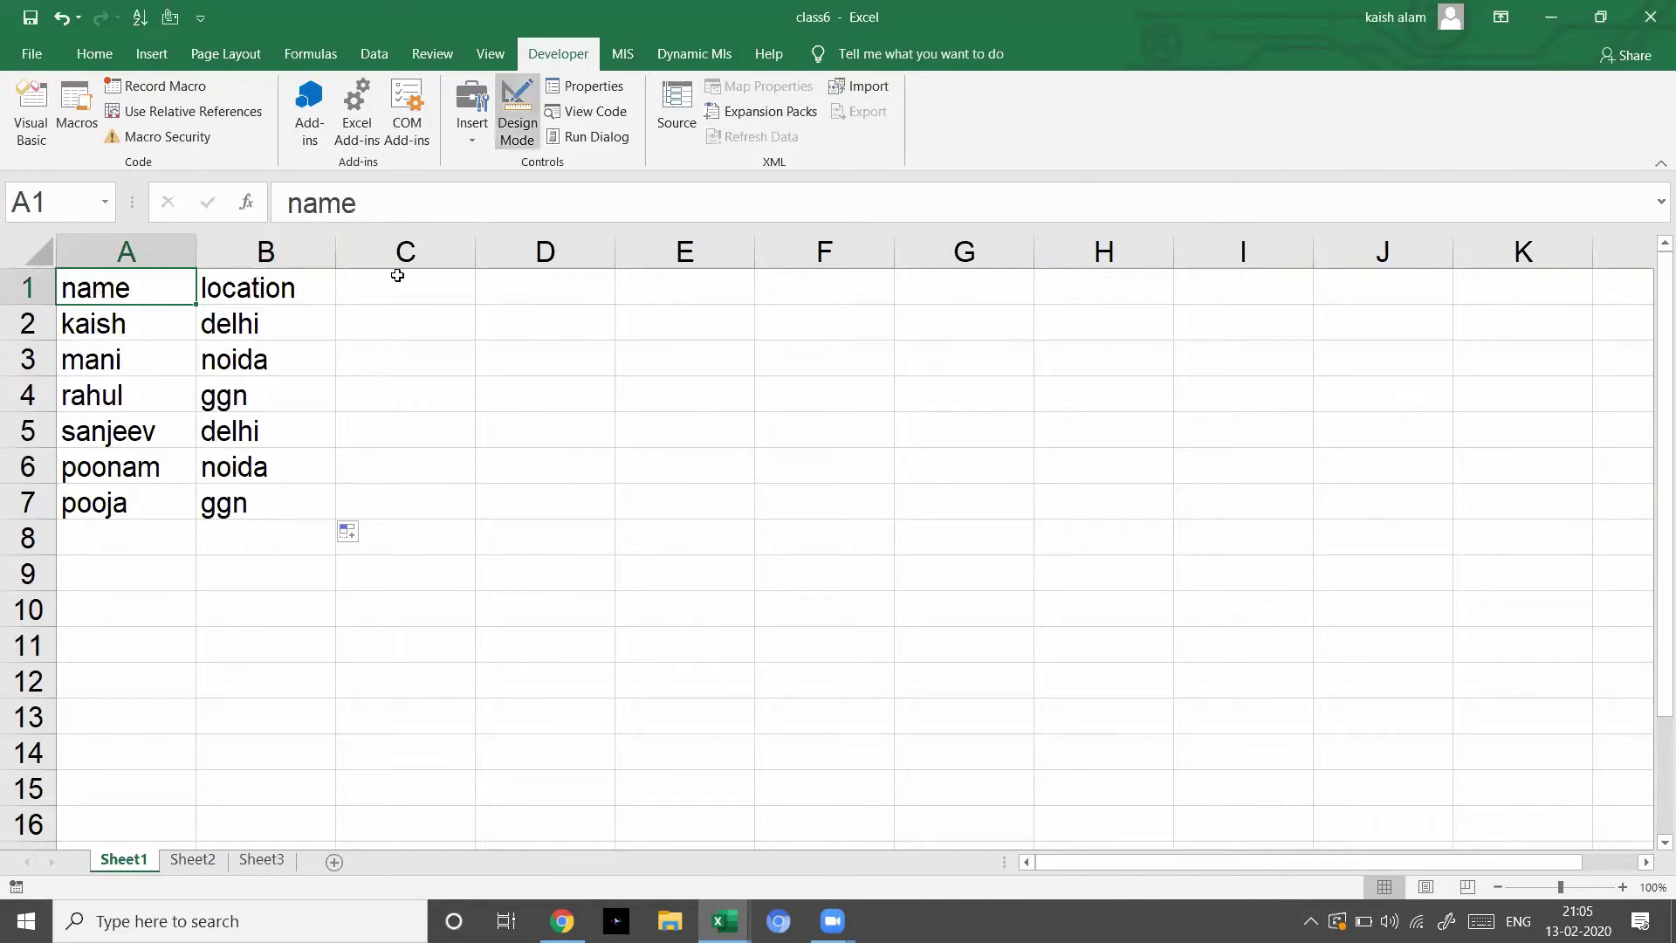
{"action": "key", "text": "shift+Right"}
{"action": "key", "text": "ctrl+shift+Down"}
{"action": "key", "text": "ctrl+c"}
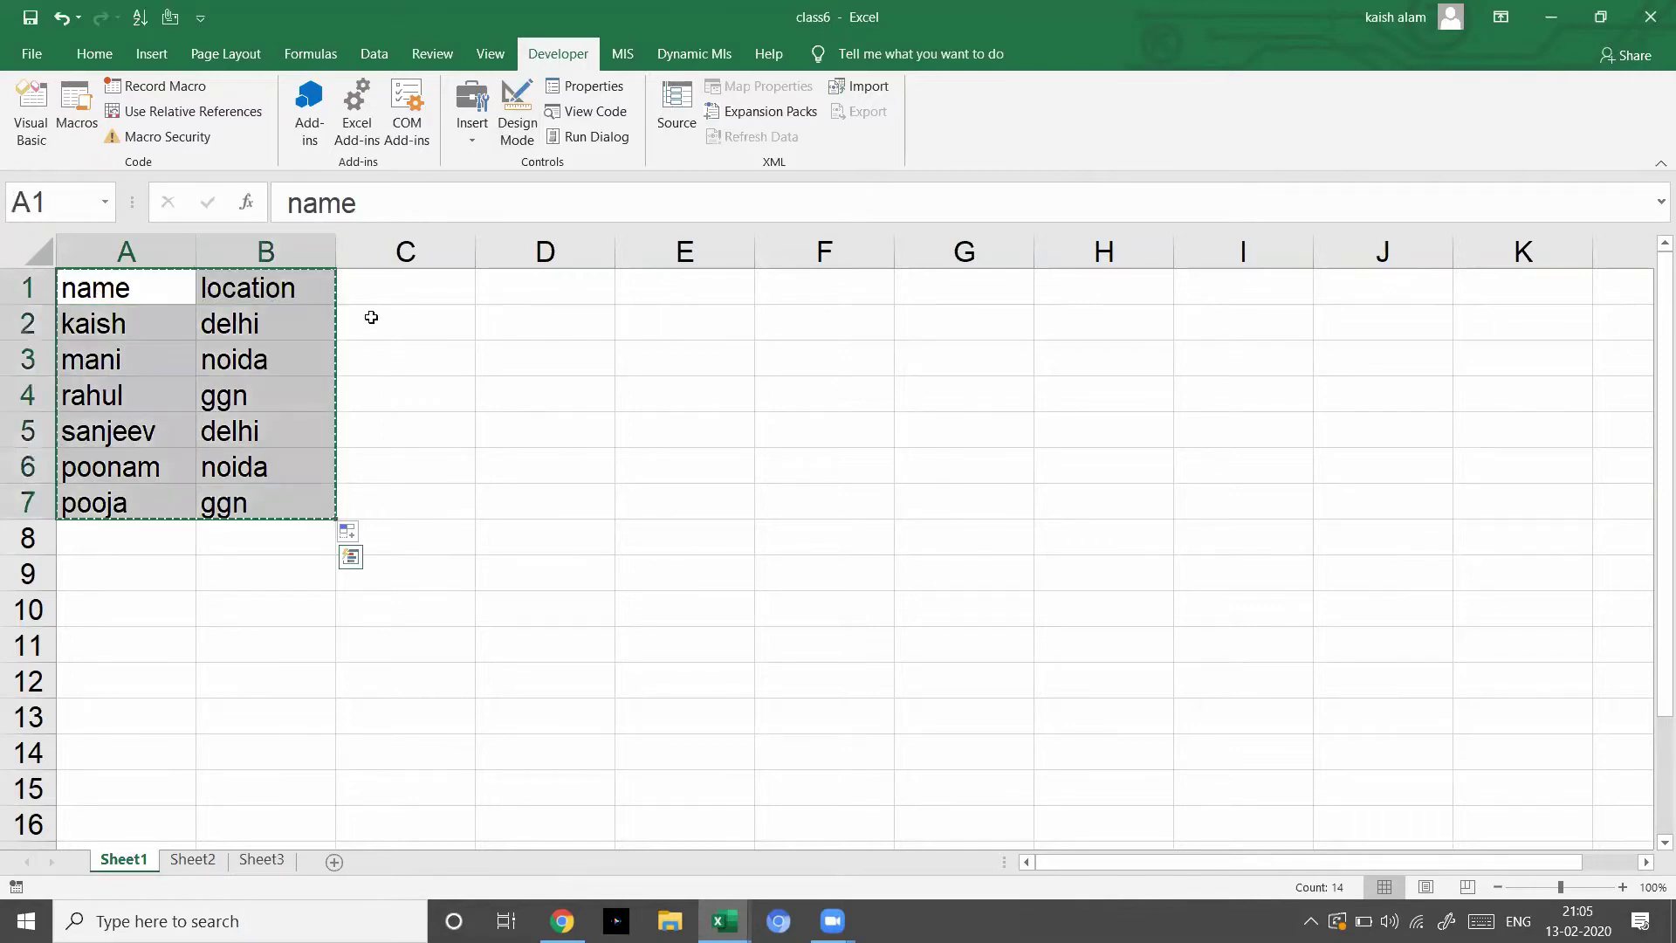
- Paste the copied name and location list into Book2's Sheet1
{"action": "key", "text": "alt+F11"}
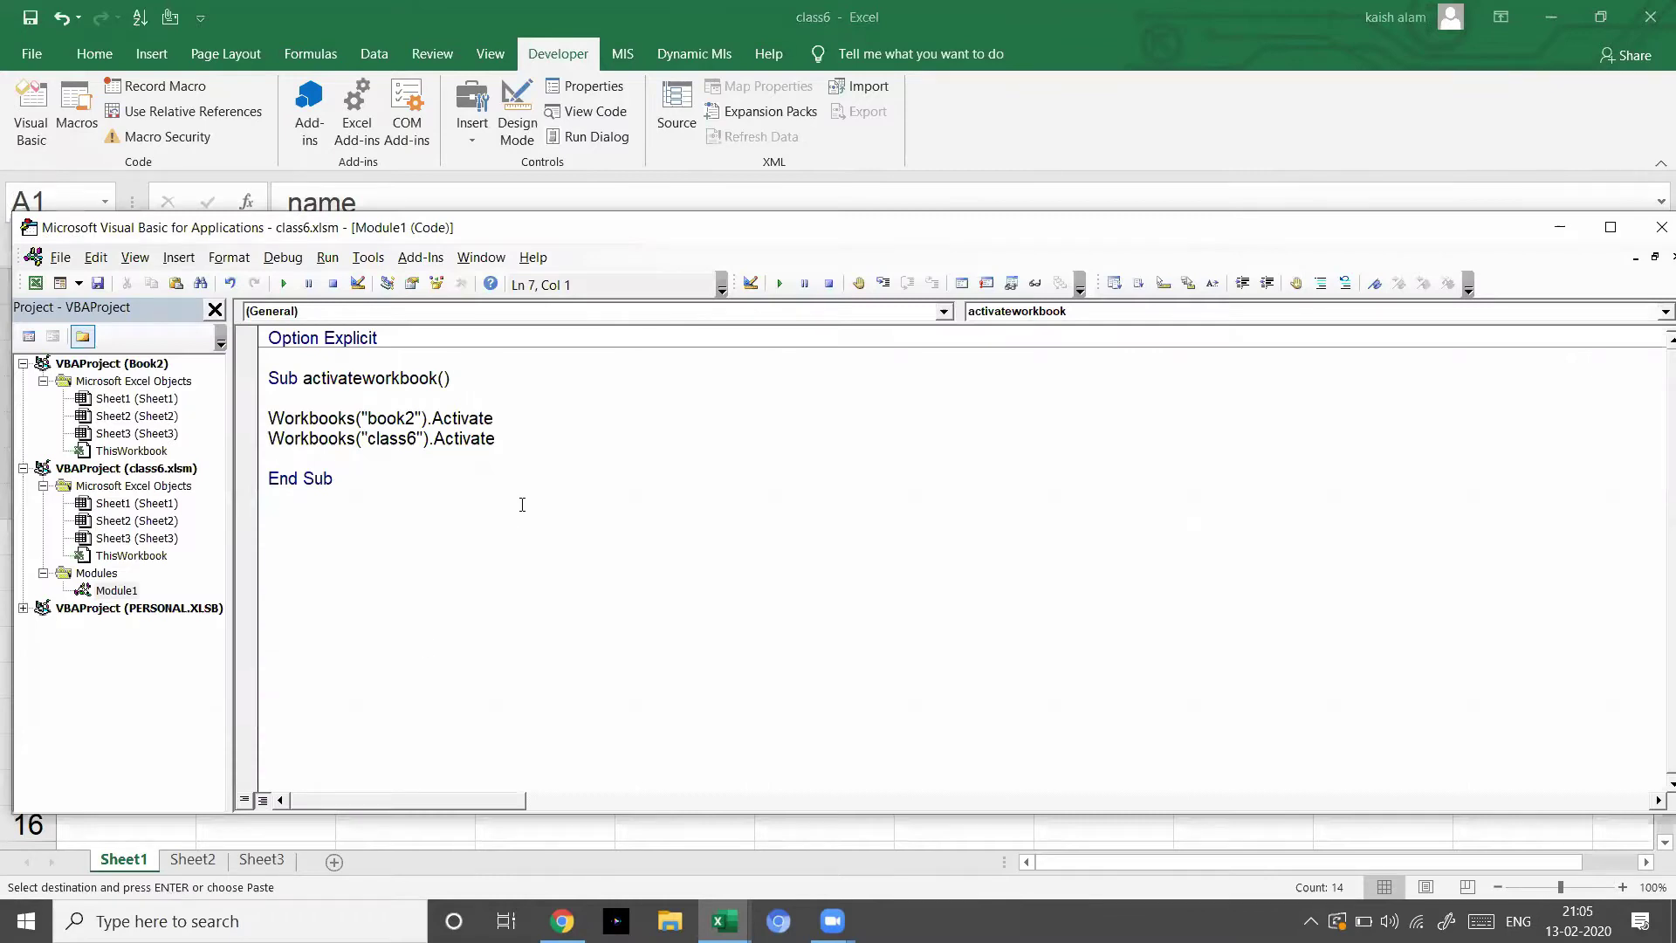
{"action": "key", "text": "alt+F11"}
{"action": "key", "text": "alt+Tab"}
{"action": "key", "text": "alt+Tab"}
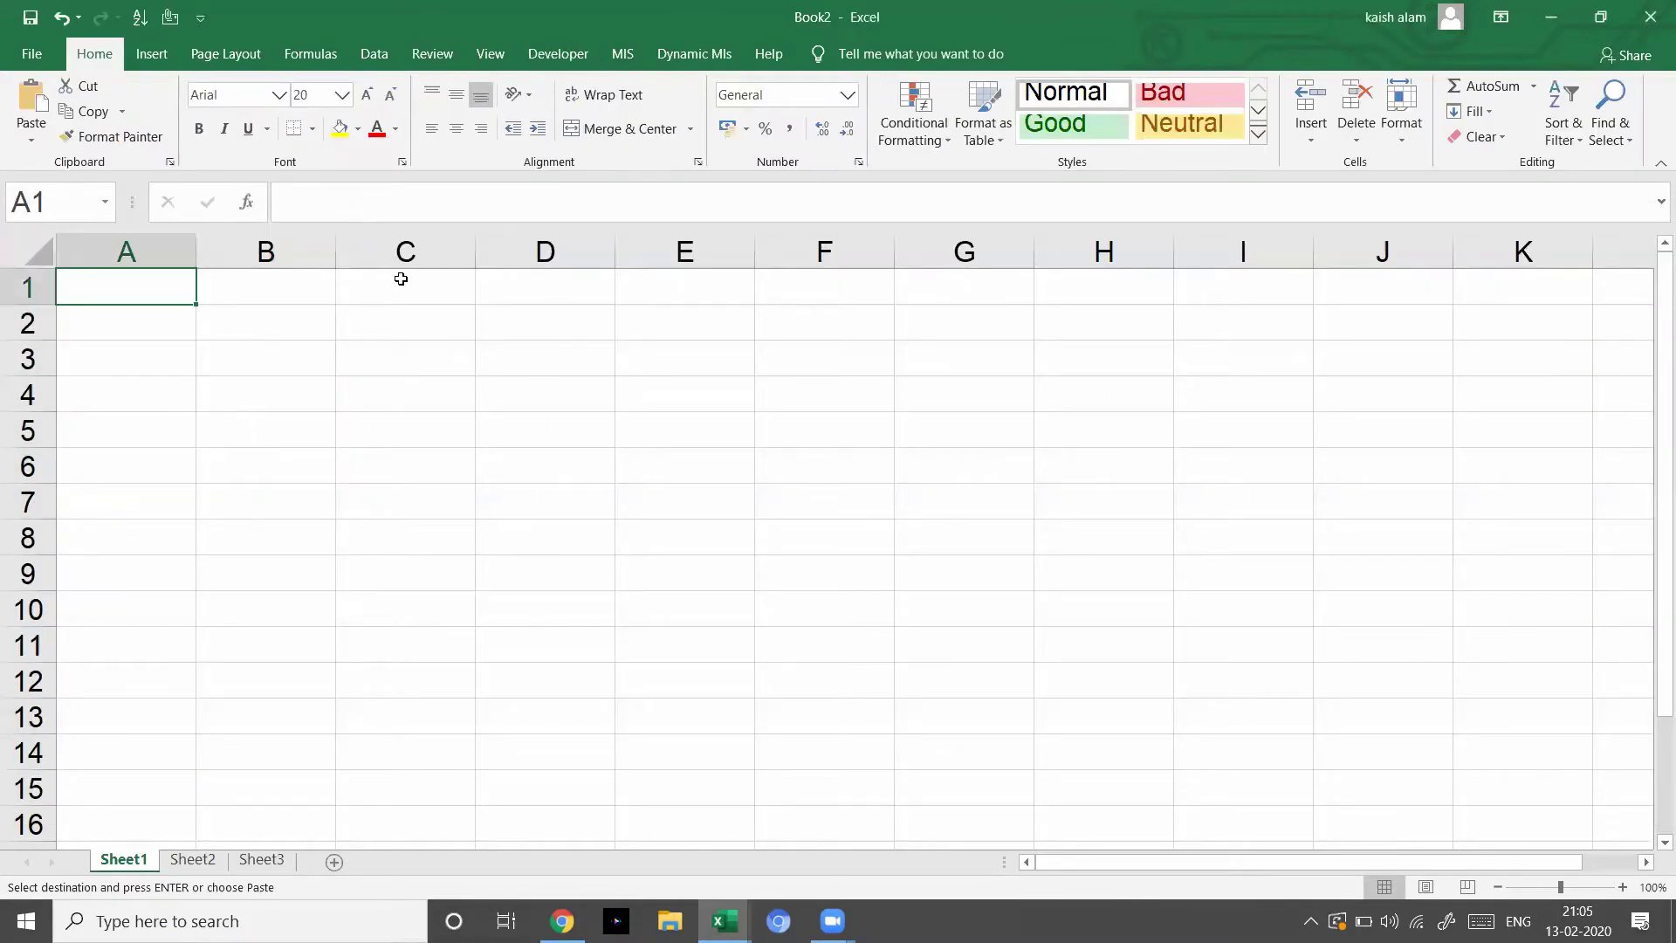
{"action": "key", "text": "ctrl+v"}
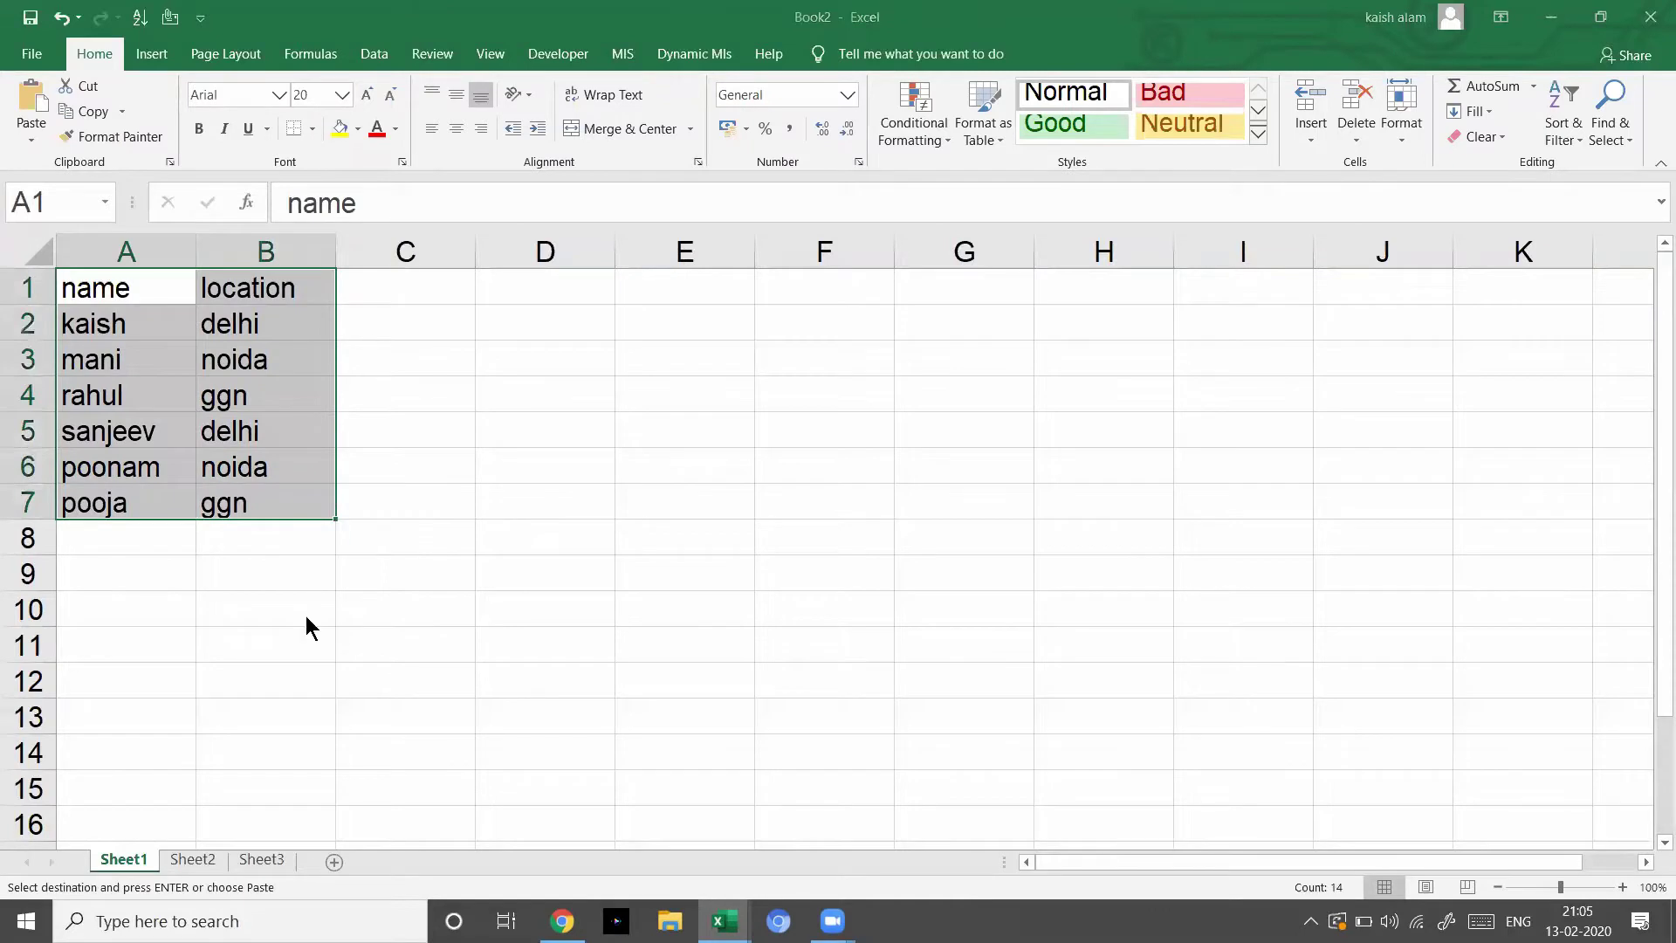
- Look through class6's Sheet2 and Sheet3, then reopen the VBA editor from Book2
{"action": "key", "text": "alt+Tab"}
{"action": "left_click", "coordinate": [191, 862]}
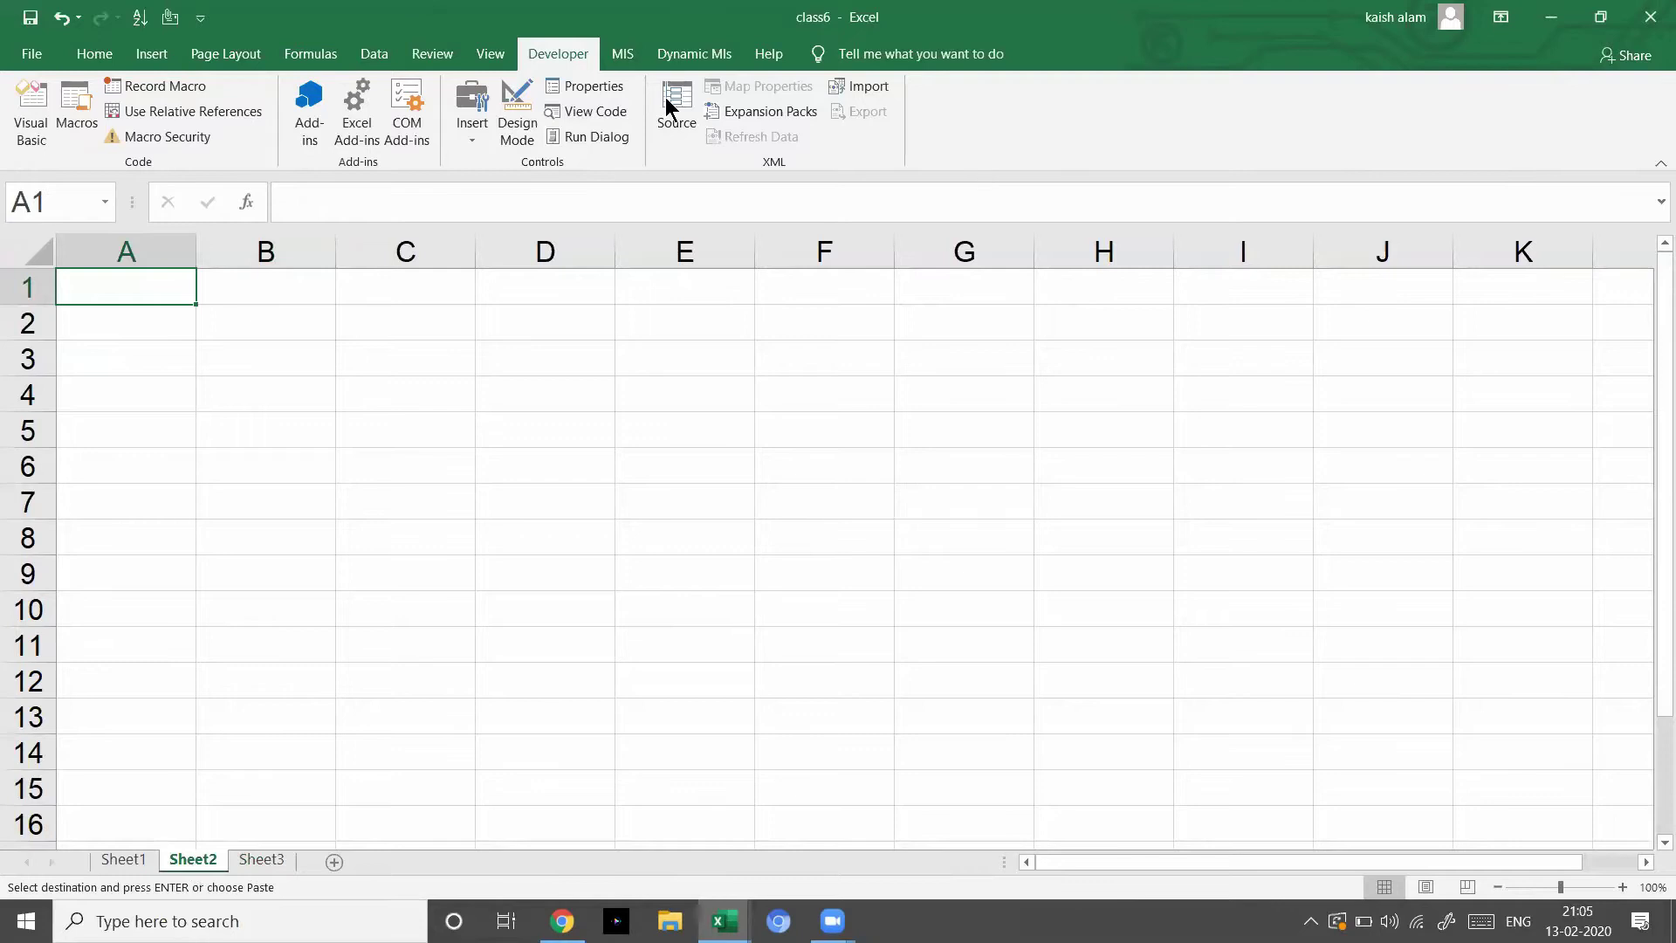
{"action": "key", "text": "alt+Tab"}
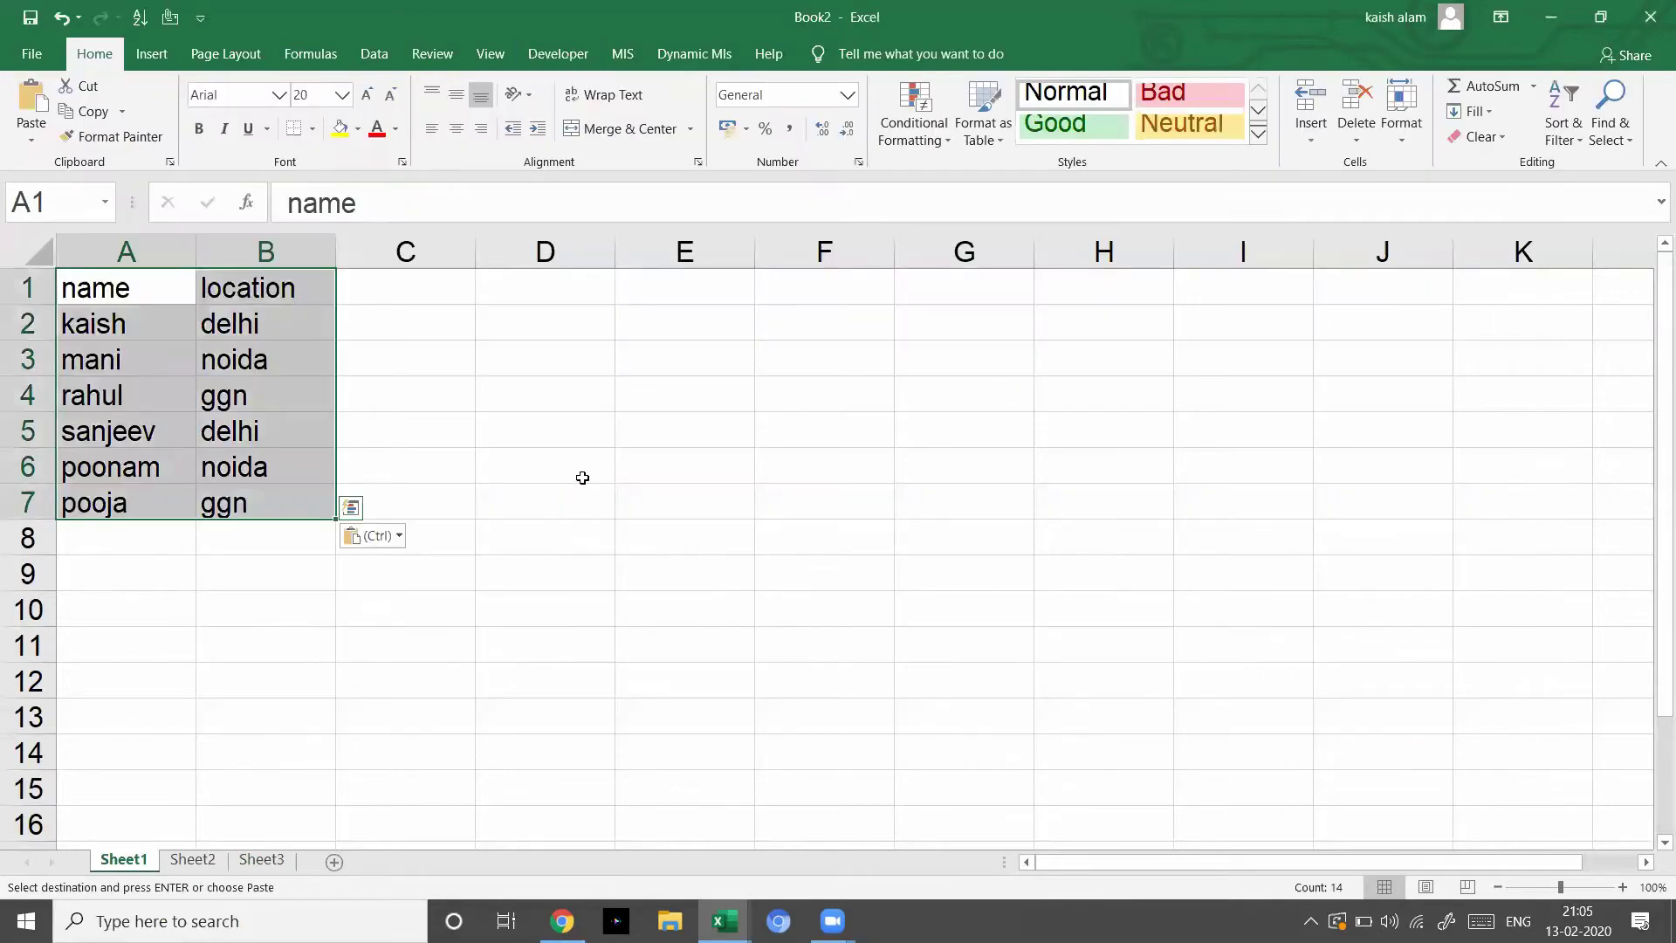
{"action": "key", "text": "alt+Tab"}
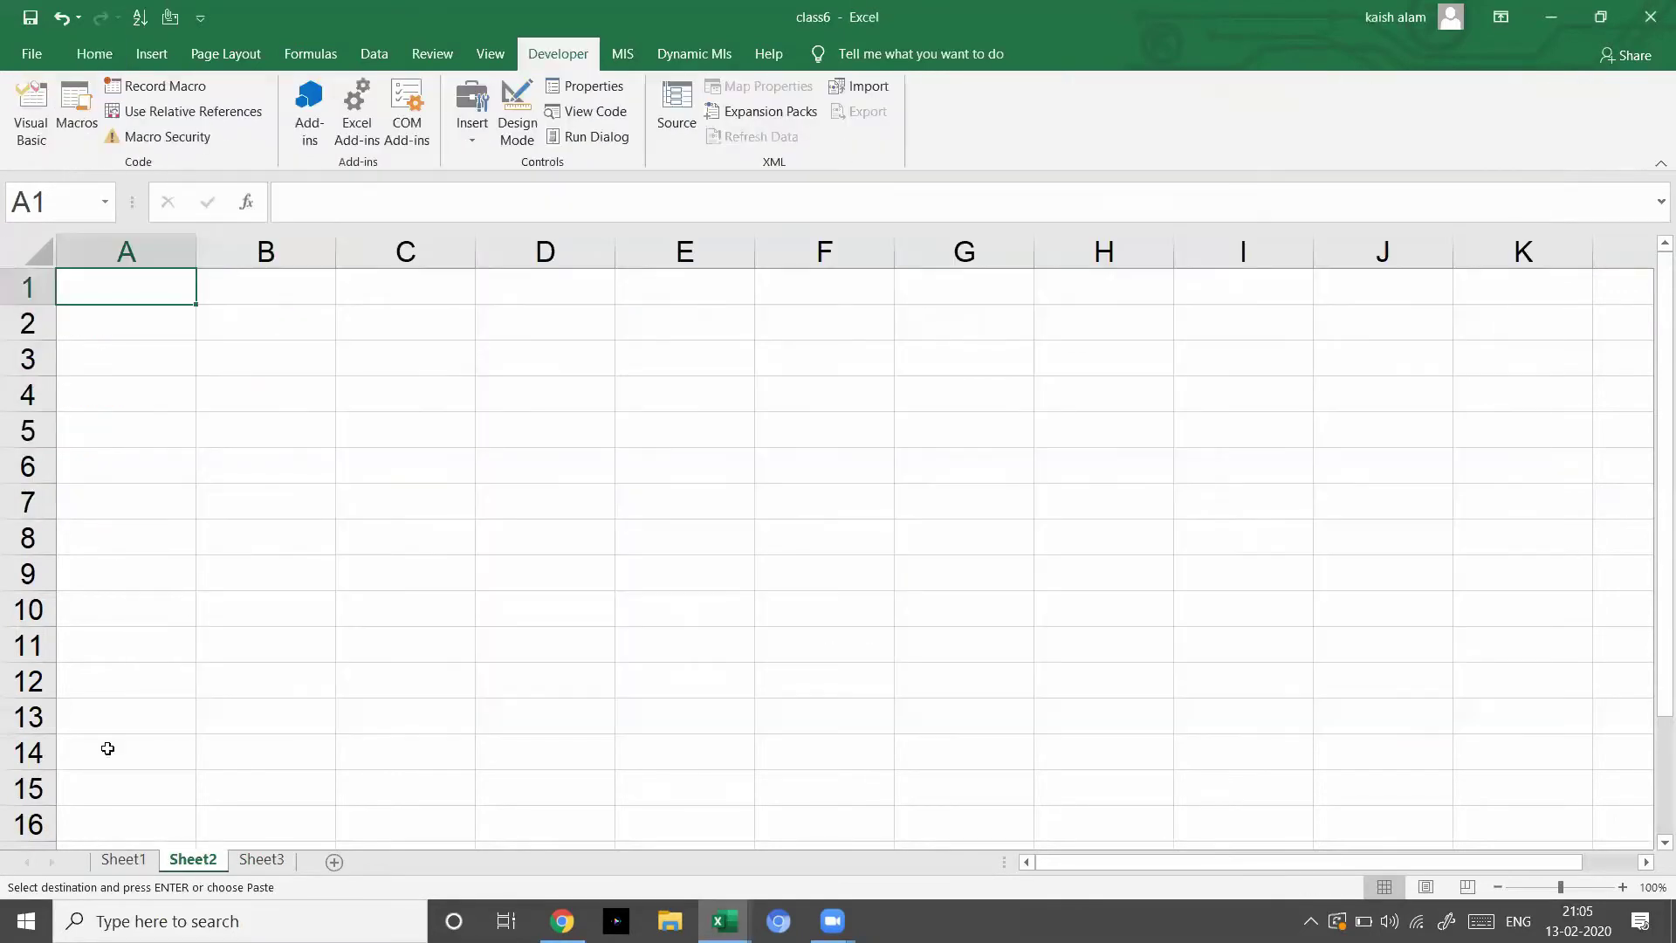
{"action": "left_click", "coordinate": [267, 861]}
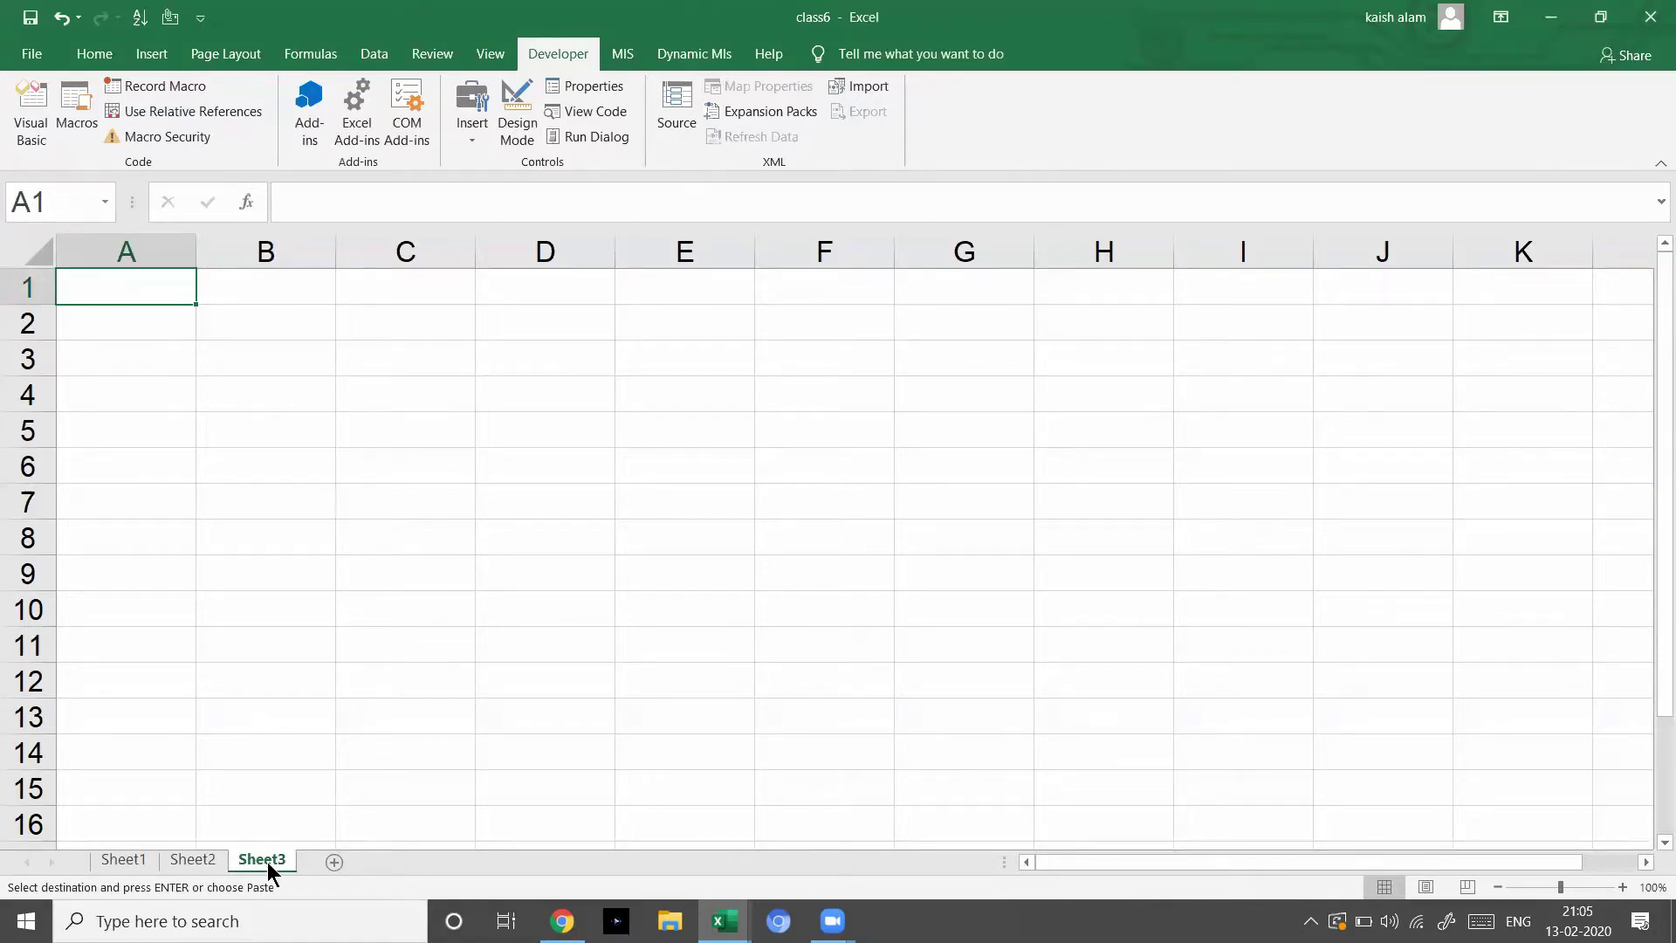
{"action": "key", "text": "alt+Tab"}
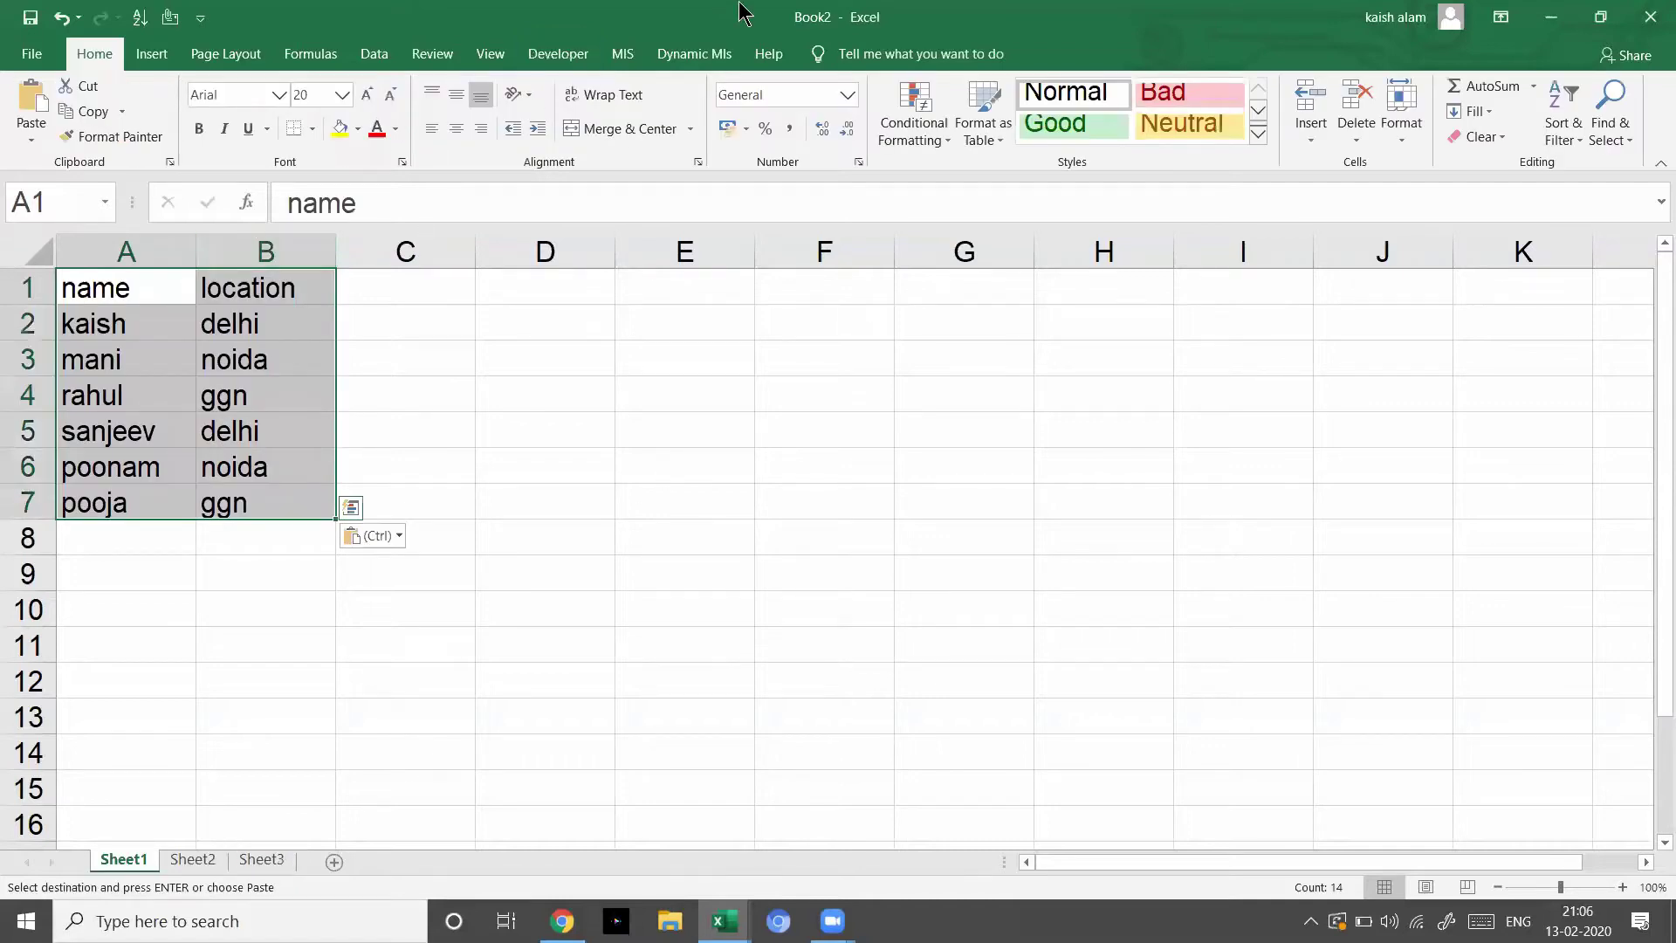
{"action": "left_click", "coordinate": [550, 54]}
{"action": "left_click", "coordinate": [33, 122]}
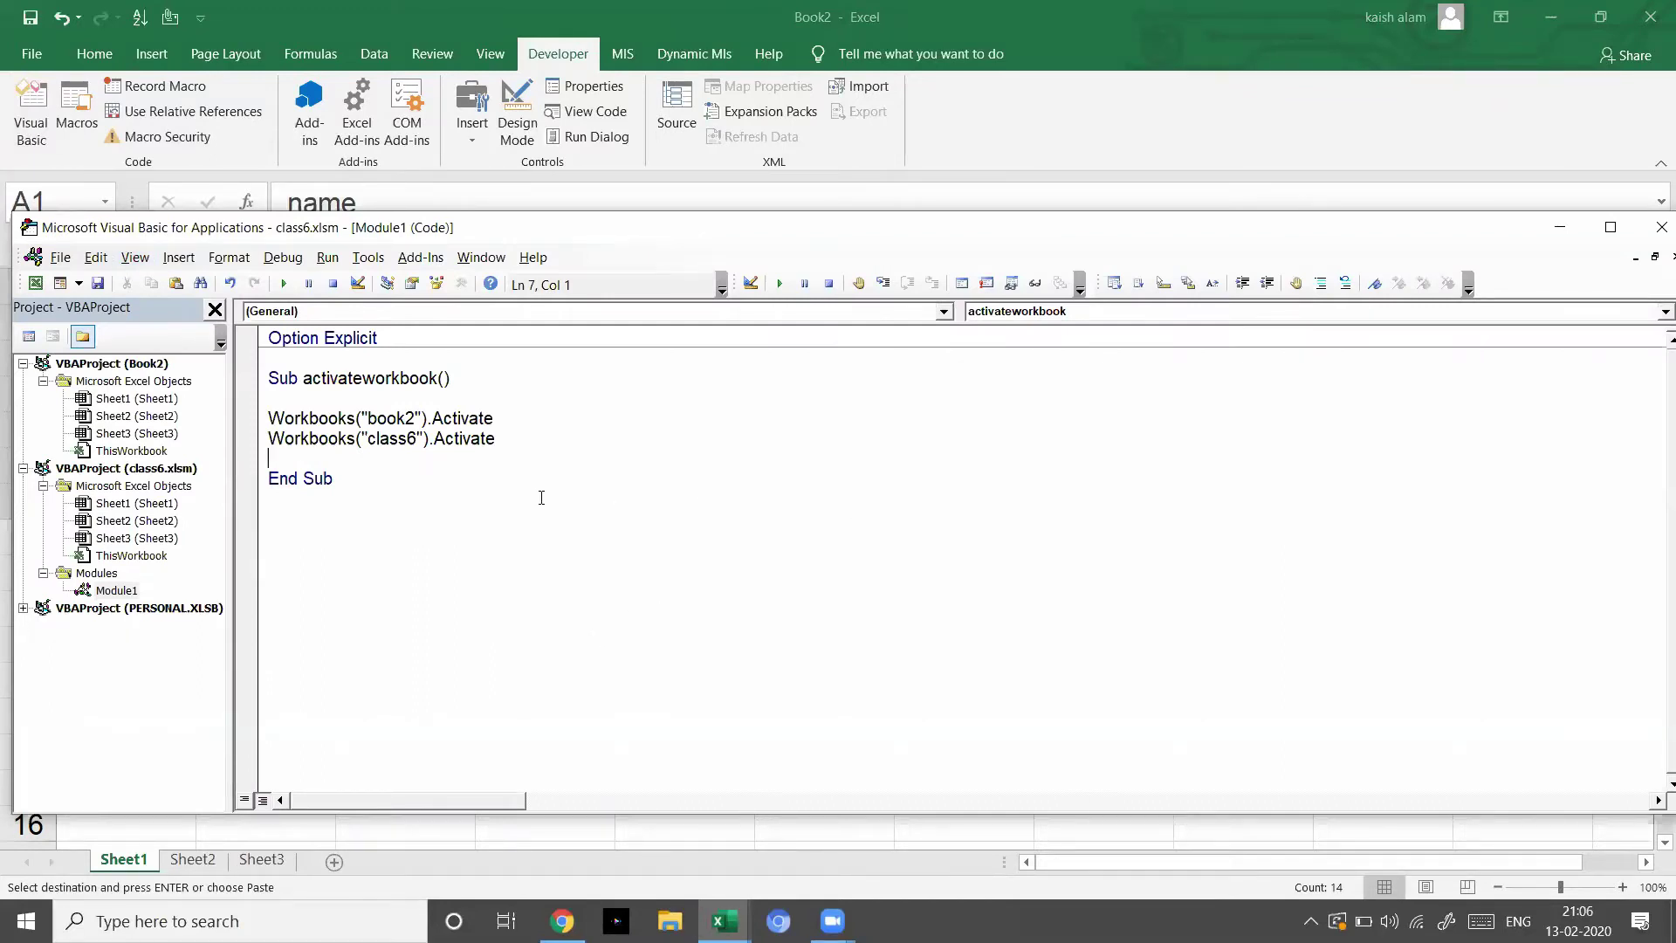
- Below the first macro, write Sub activateworkbookbyindex containing the line Workbooks(1).Activate
{"action": "left_click", "coordinate": [314, 513]}
{"action": "key", "text": "Return"}
{"action": "type", "text": "subac"}
{"action": "type", "text": "ti"}
{"action": "key", "text": "BackSpace"}
{"action": "key", "text": "BackSpace"}
{"action": "type", "text": "t"}
{"action": "key", "text": "BackSpace"}
{"action": "type", "text": "tivateworkbookby"}
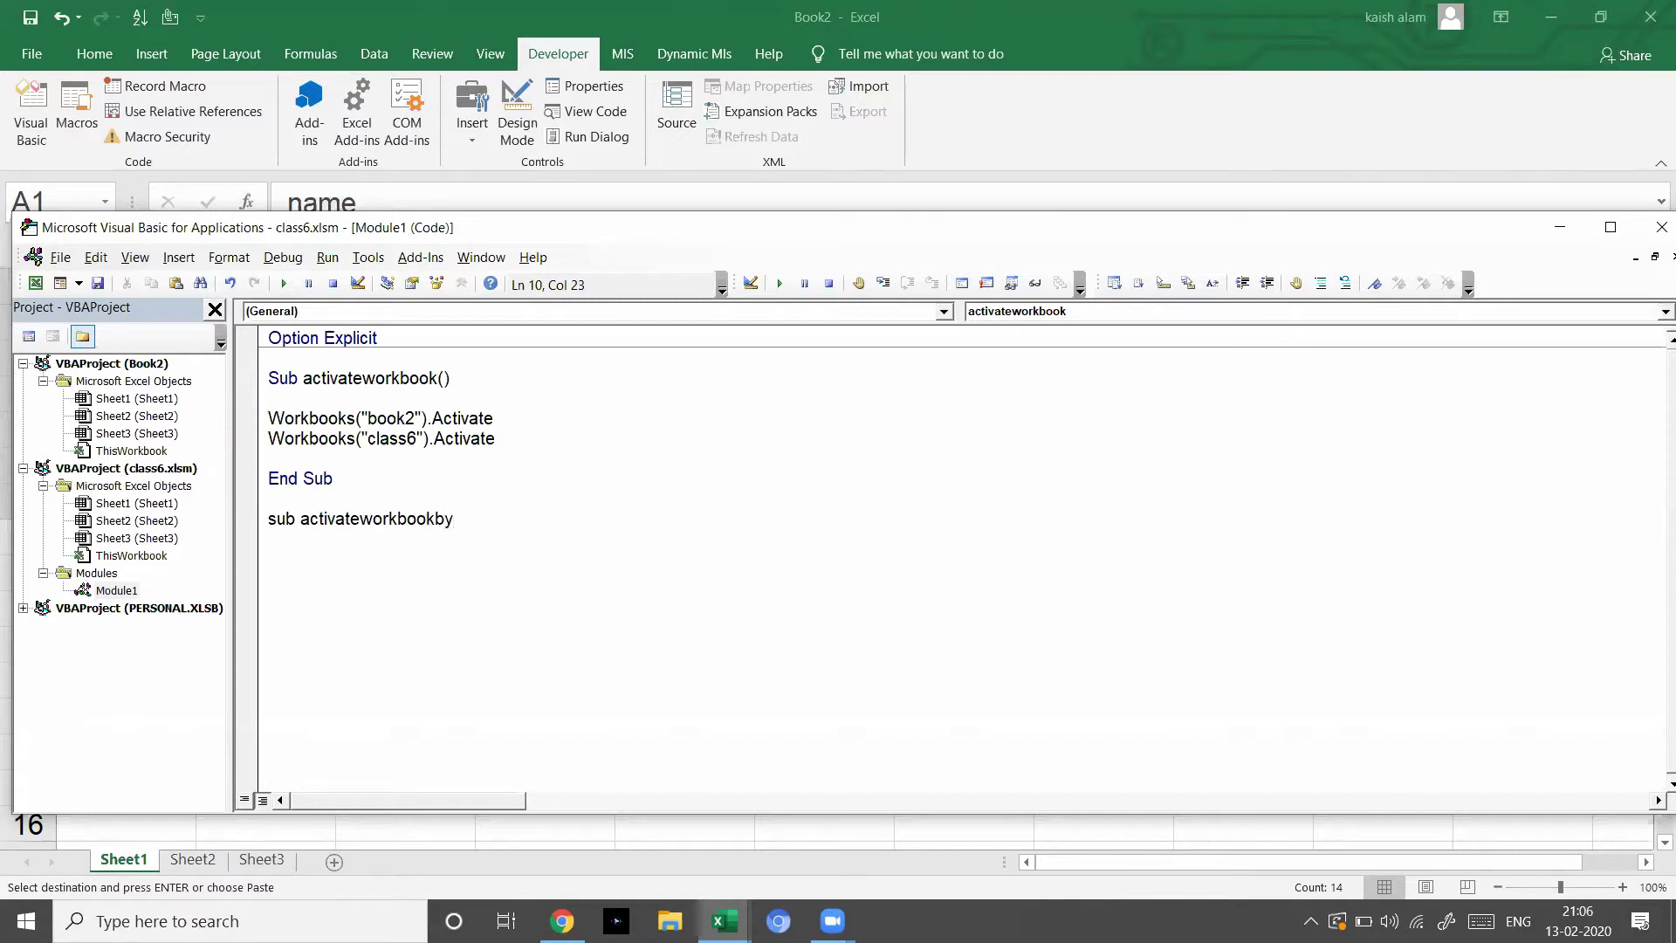
{"action": "type", "text": "index"}
{"action": "key", "text": "Return"}
{"action": "key", "text": "Return"}
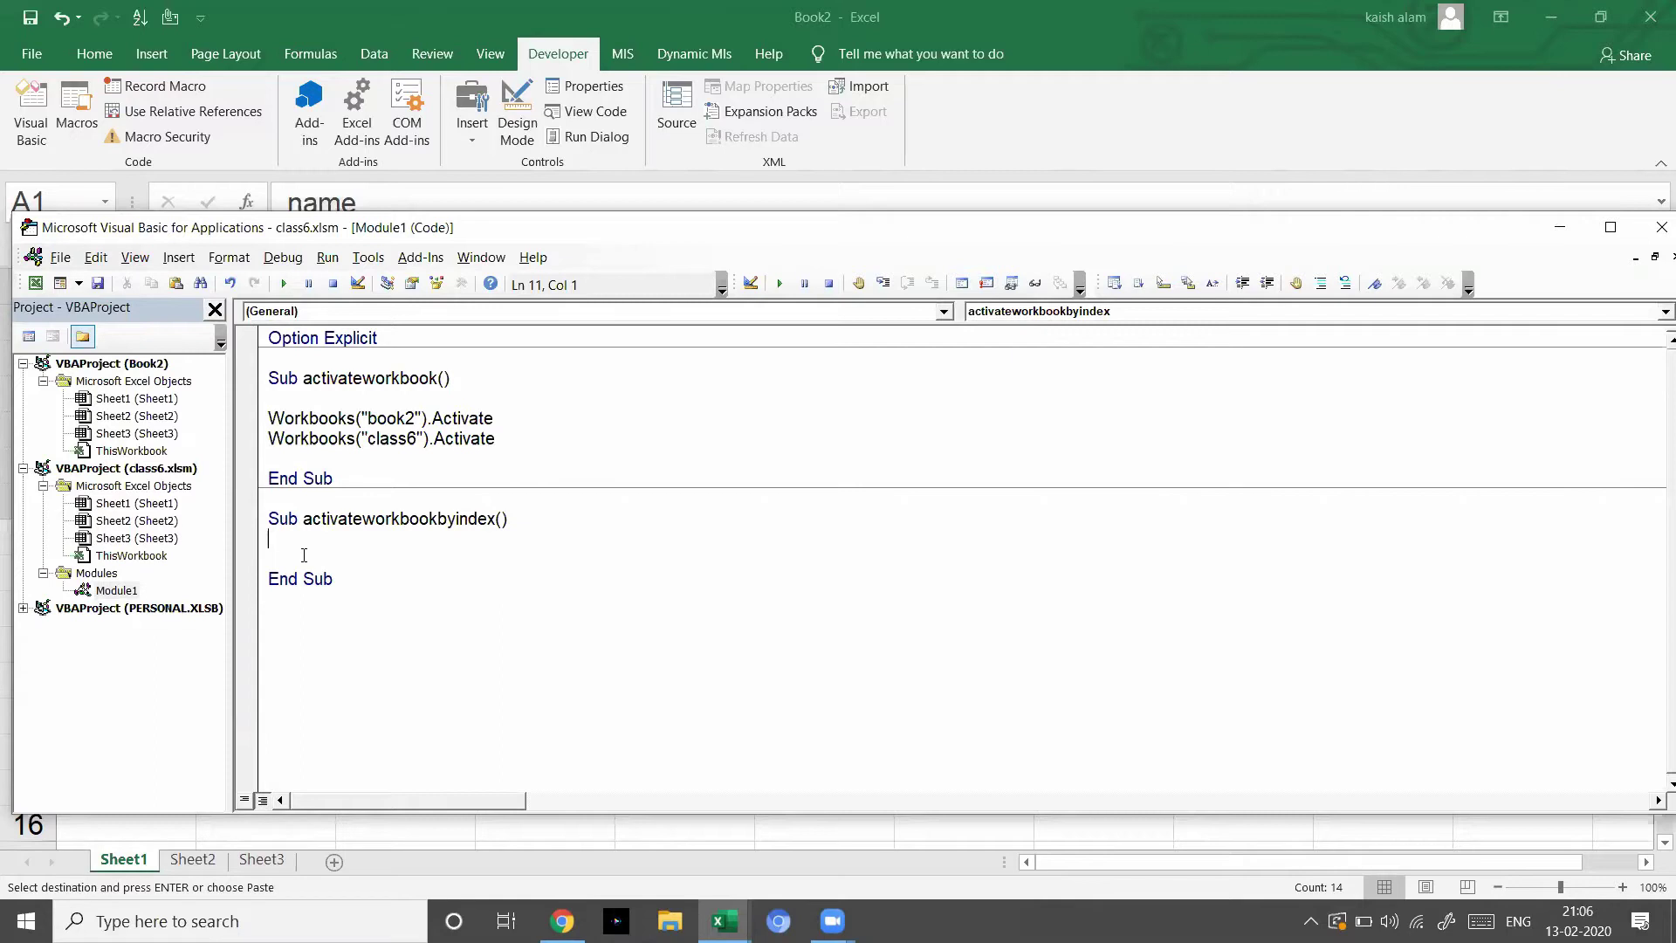
{"action": "type", "text": "workbooks(1)"}
{"action": "type", "text": ".ac"}
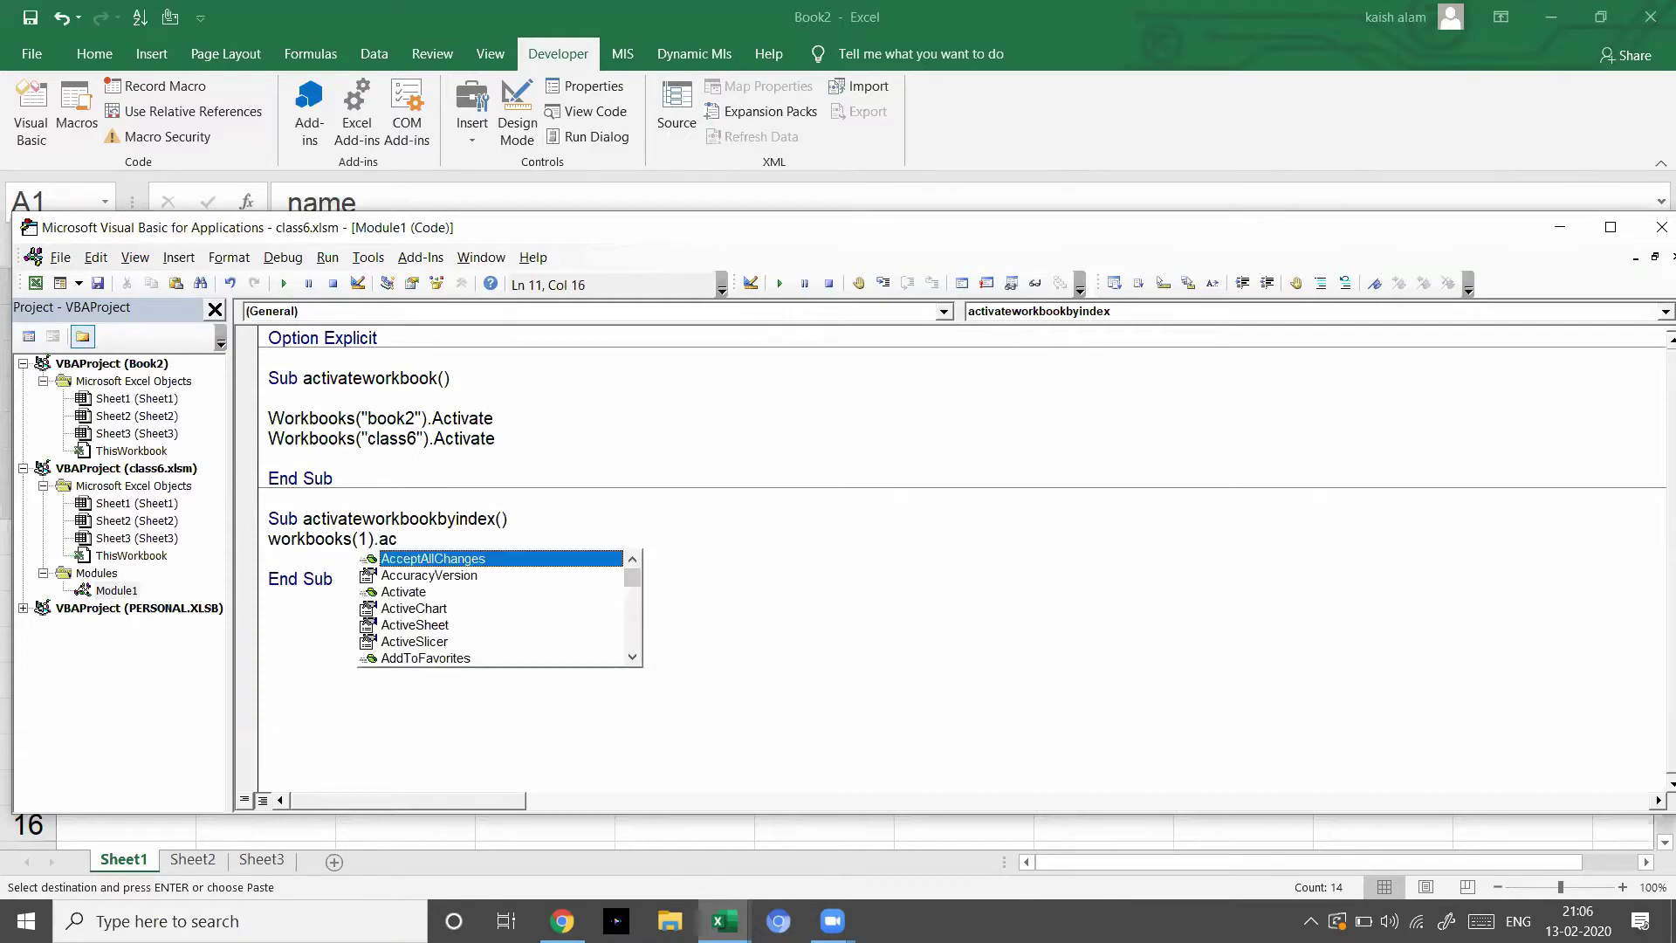
{"action": "type", "text": "t"}
{"action": "key", "text": "Tab"}
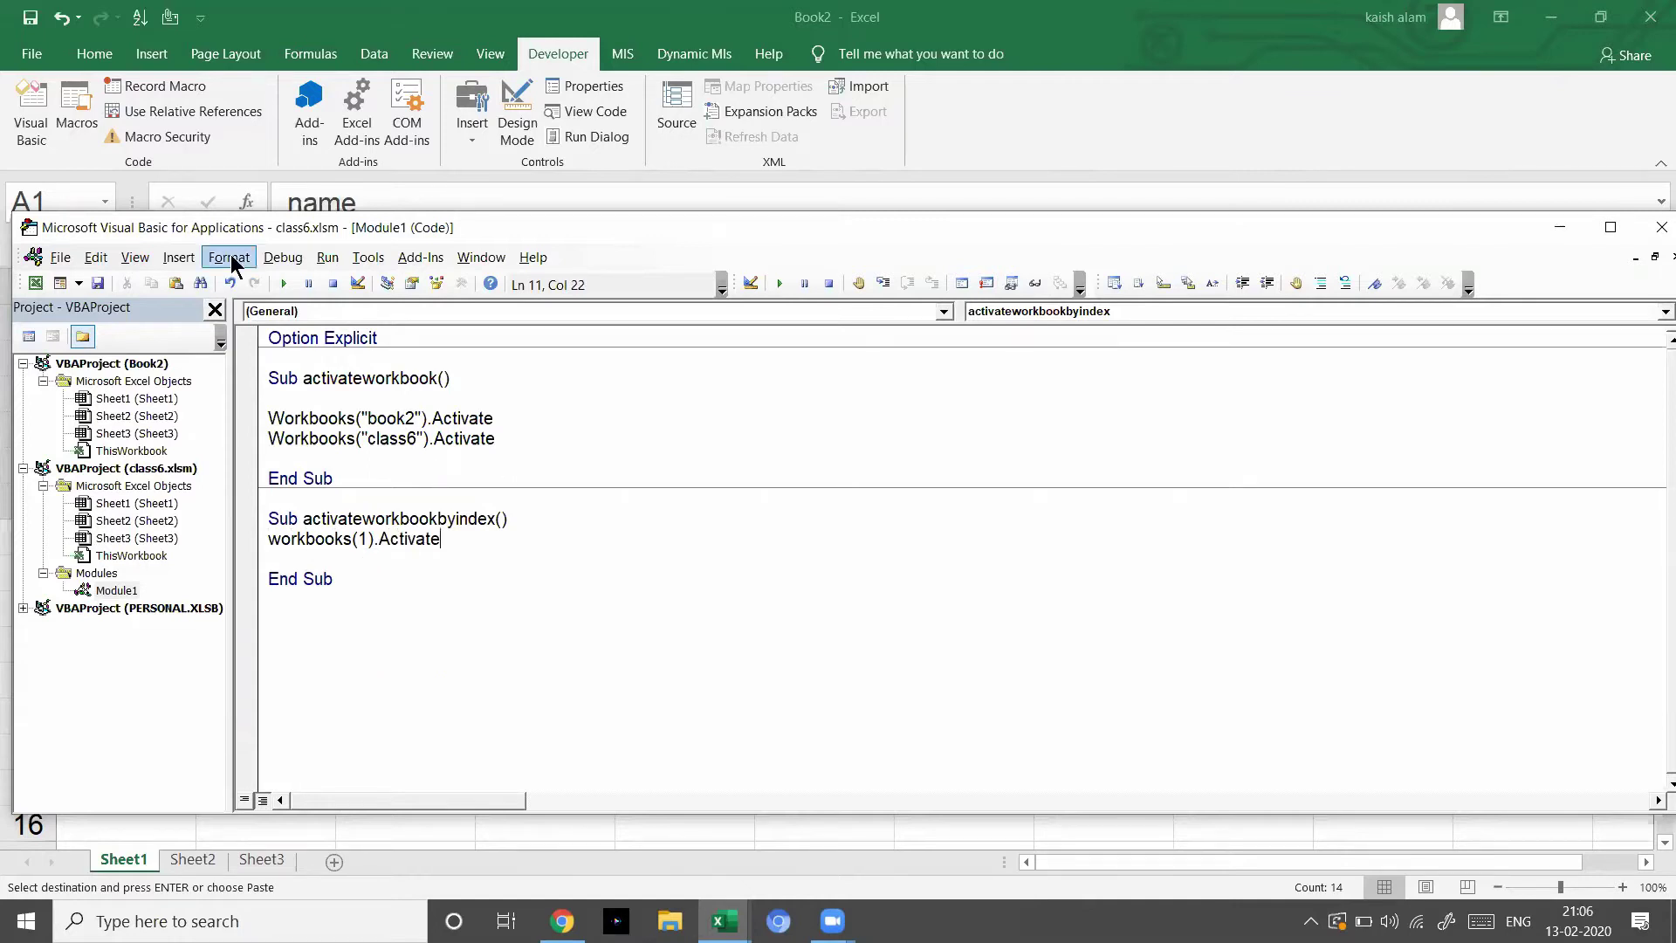
- Run activateworkbookbyindex, change the workbook index from 1 to 2, and run it again
{"action": "left_click", "coordinate": [285, 285]}
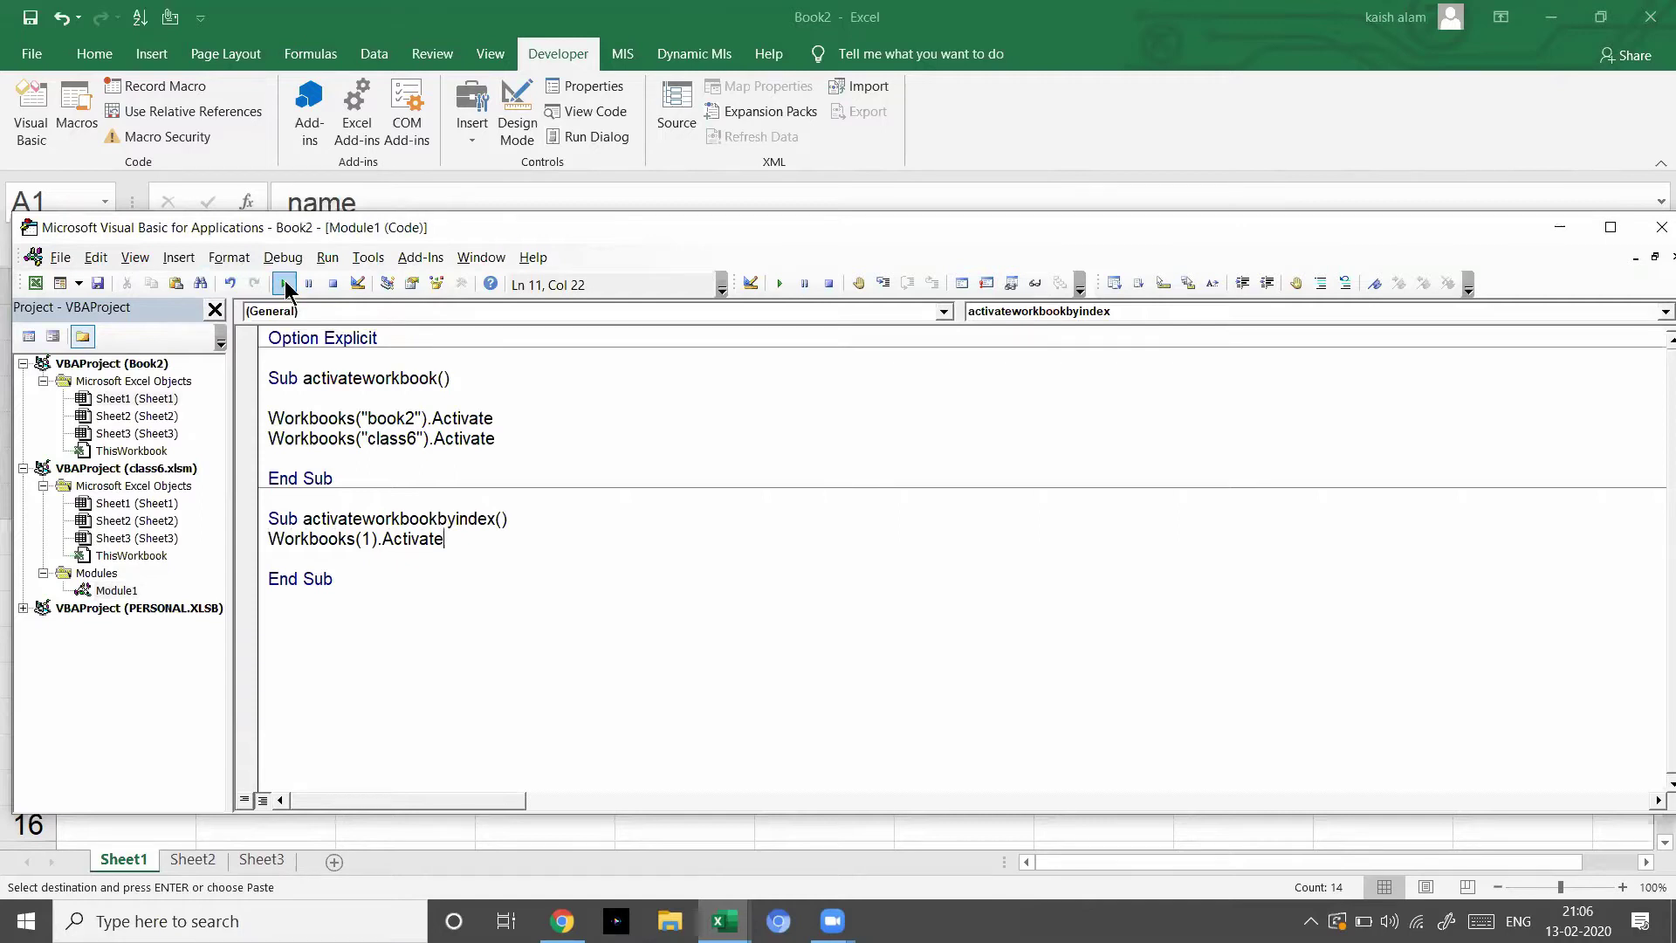
{"action": "left_click", "coordinate": [374, 539]}
{"action": "key", "text": "BackSpace"}
{"action": "type", "text": "2"}
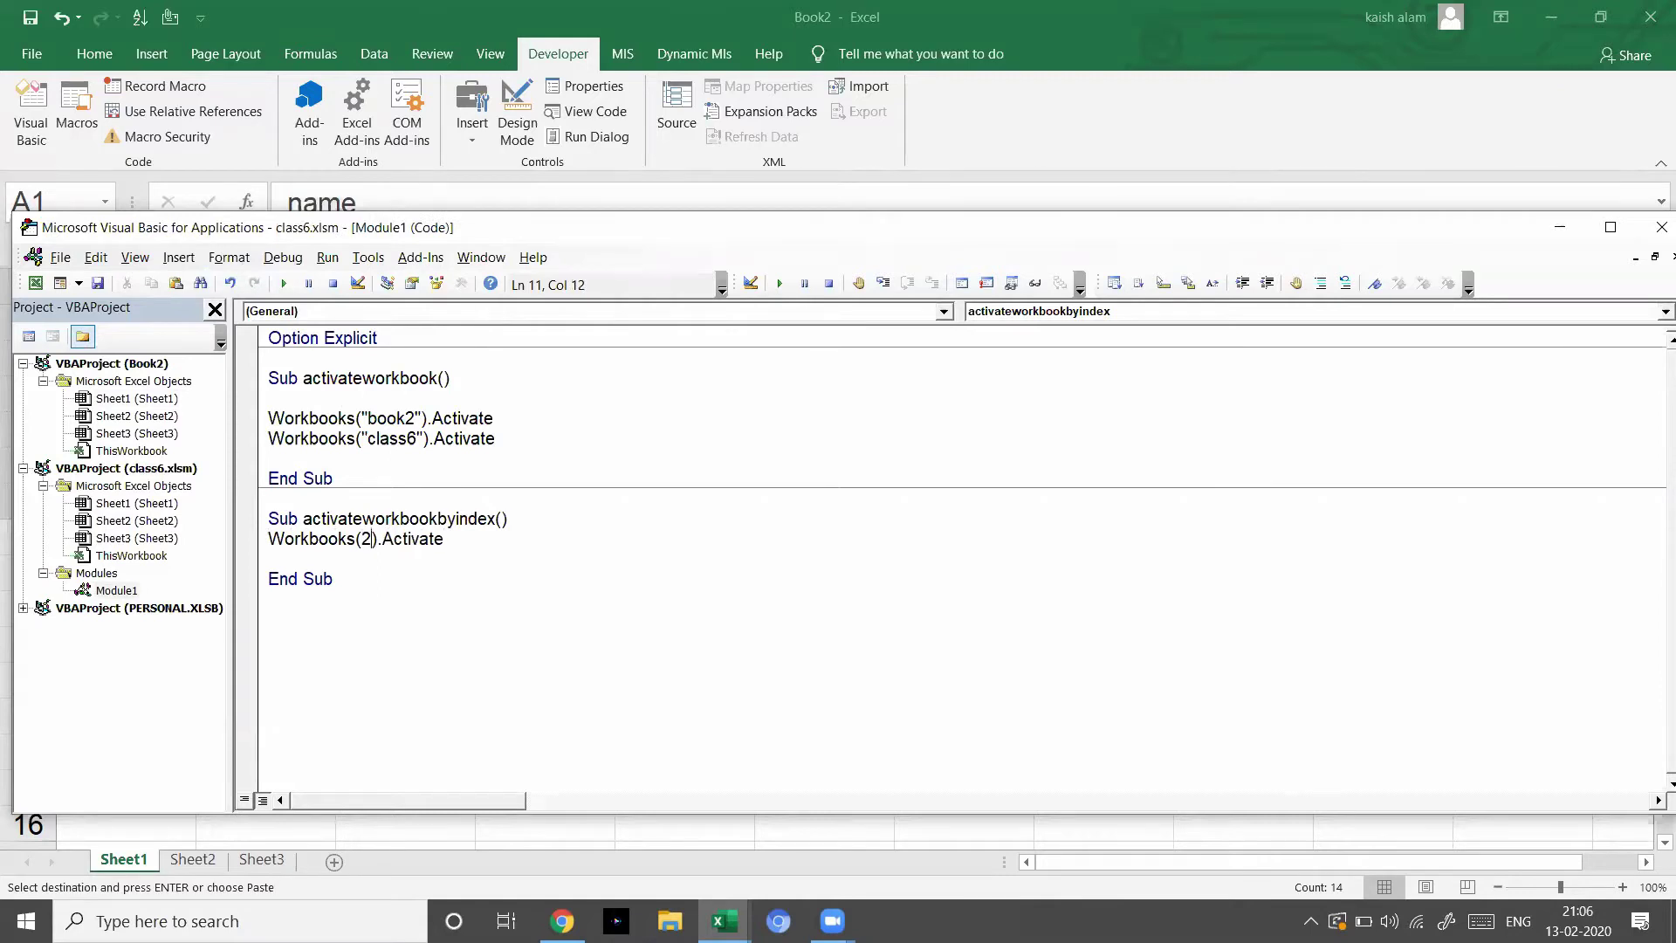
{"action": "left_click", "coordinate": [283, 284]}
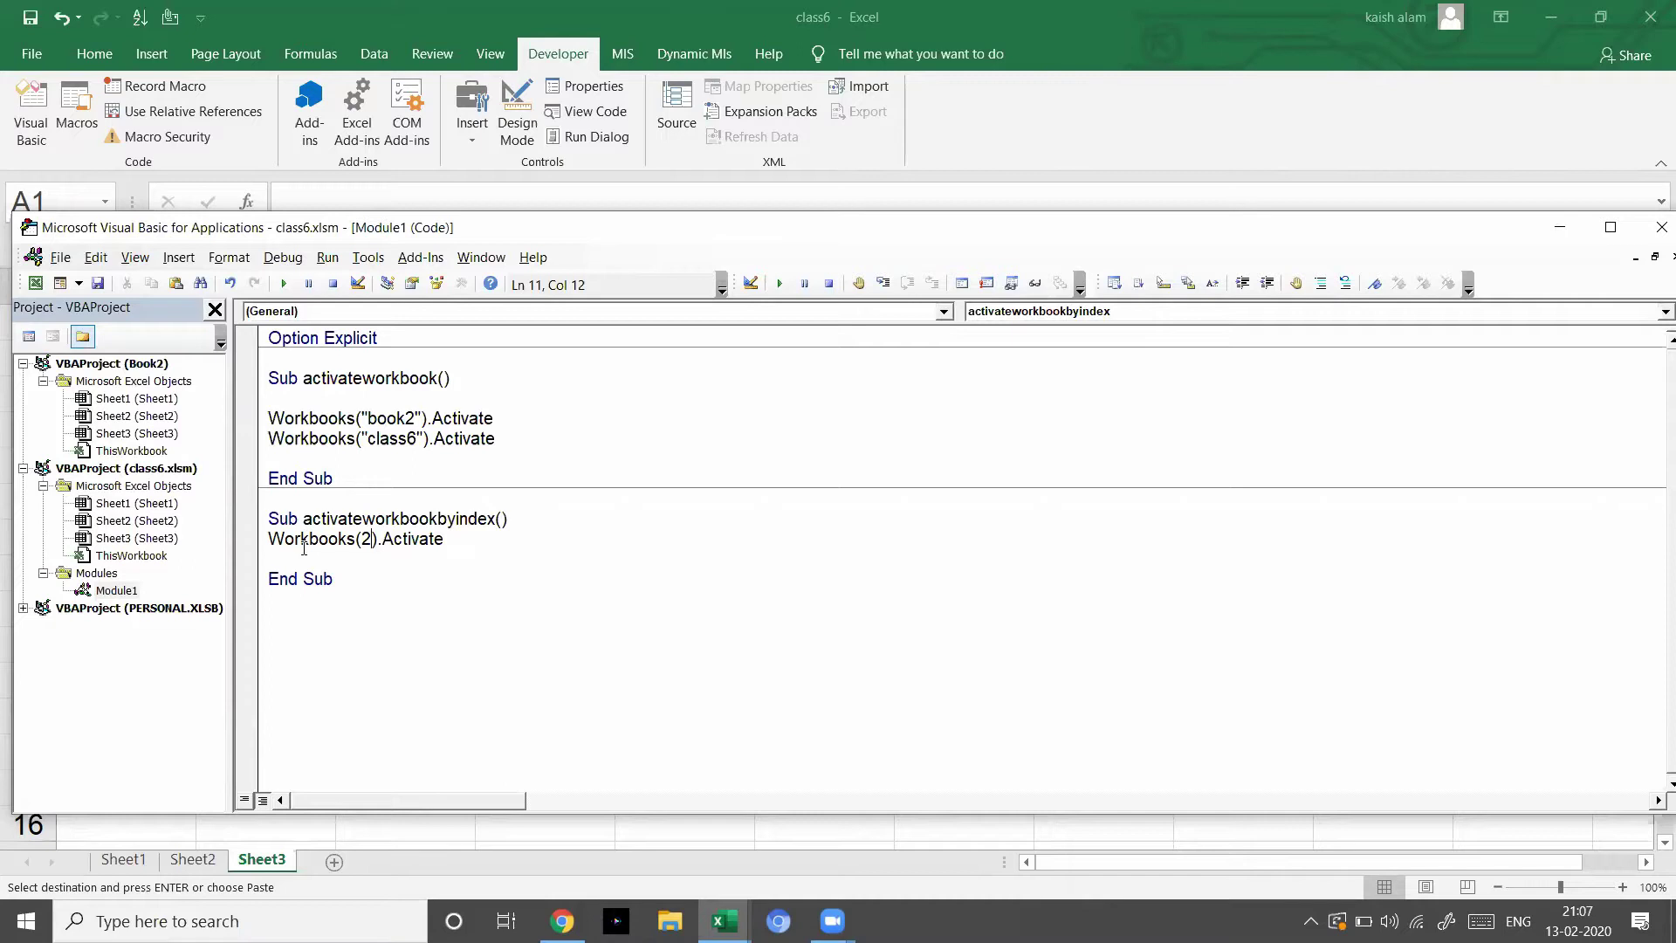
- Below the second End Sub, start a third macro declared as 'sub activateworkbook'
{"action": "left_click", "coordinate": [454, 542]}
{"action": "key", "text": "Down"}
{"action": "key", "text": "Down"}
{"action": "key", "text": "Down"}
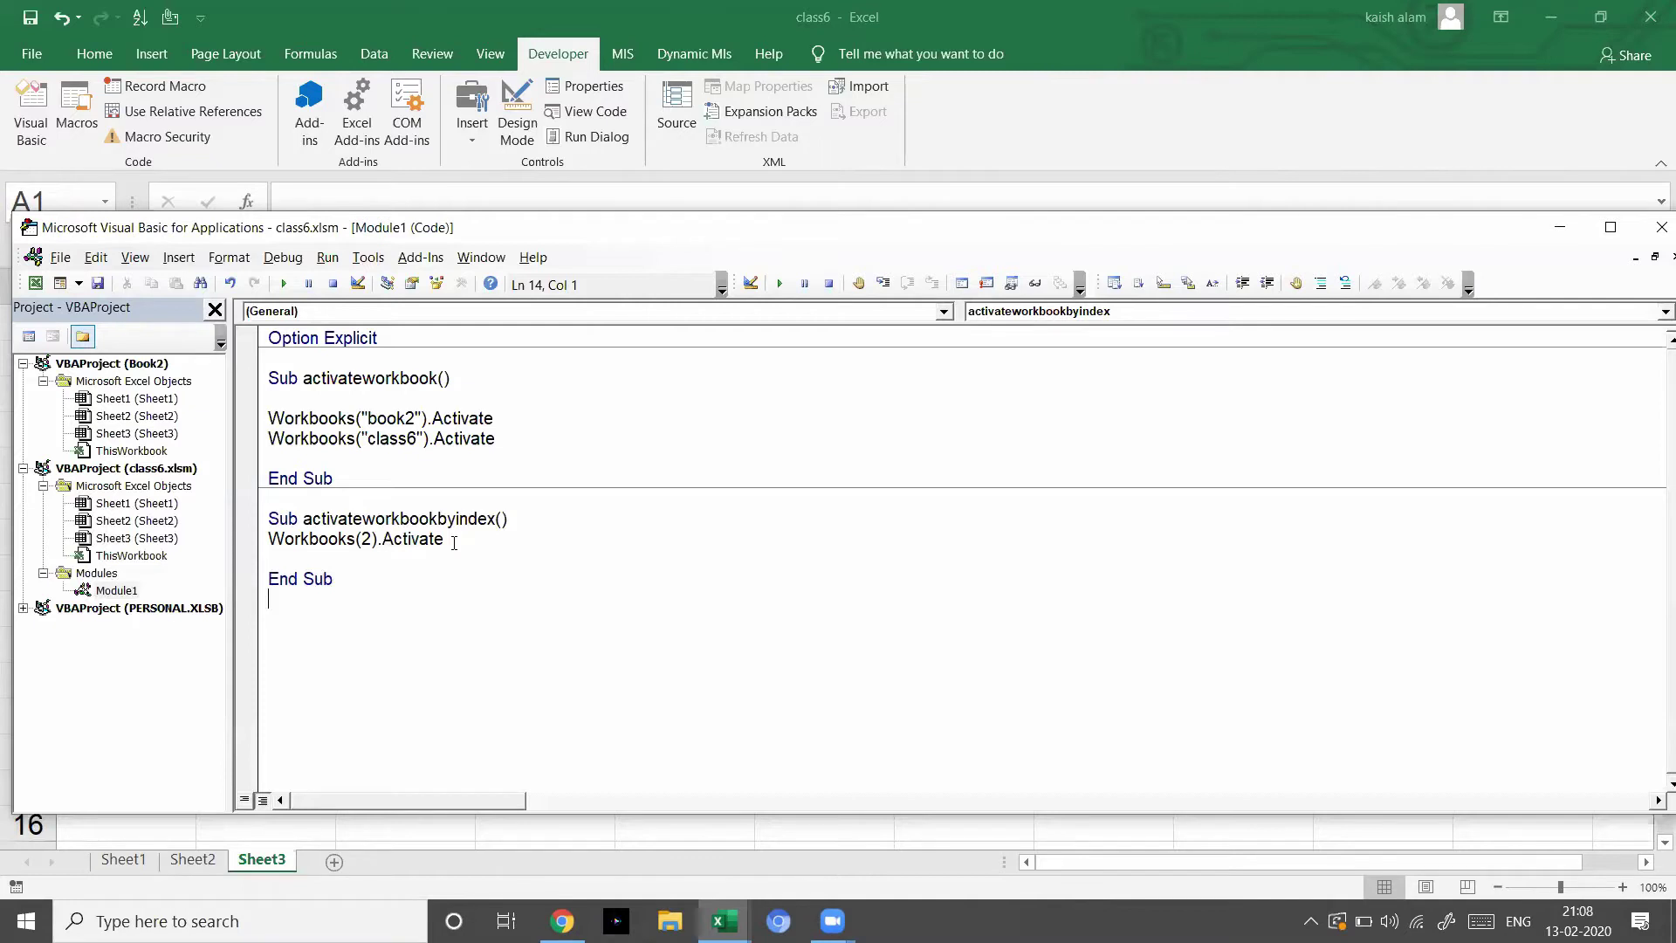
{"action": "key", "text": "Return"}
{"action": "type", "text": "sub "}
{"action": "type", "text": "activateworkbook"}
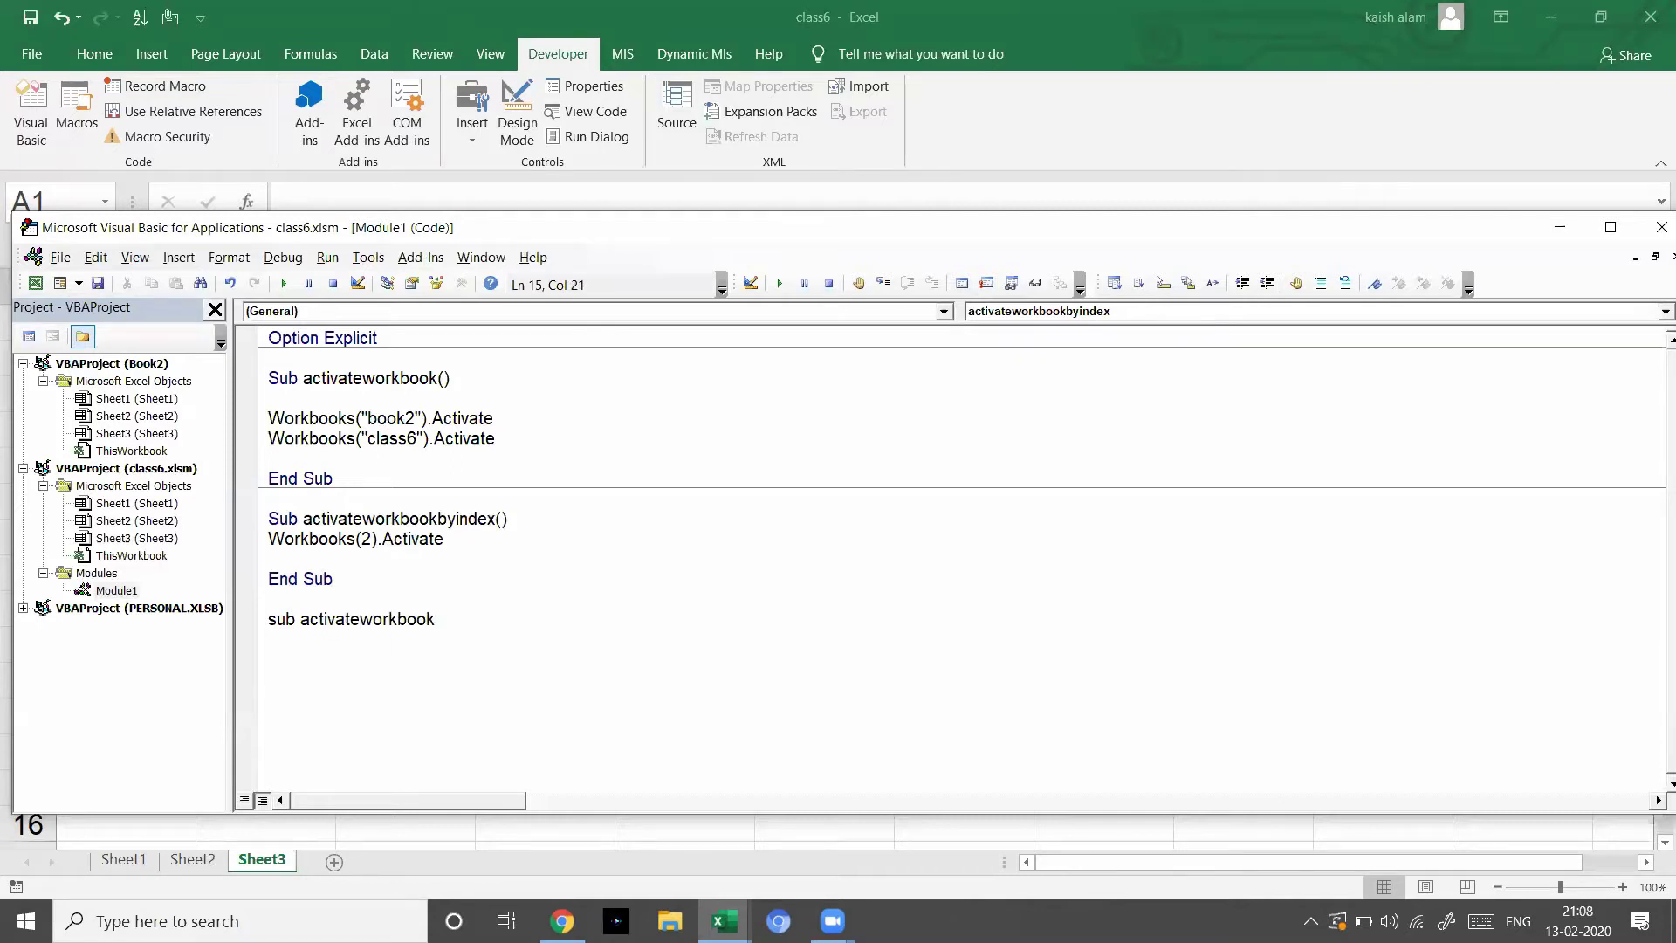
- Copy the Workbooks("book2").Activate line from the first macro into the new third macro
{"action": "key", "text": "Return"}
{"action": "key", "text": "Return"}
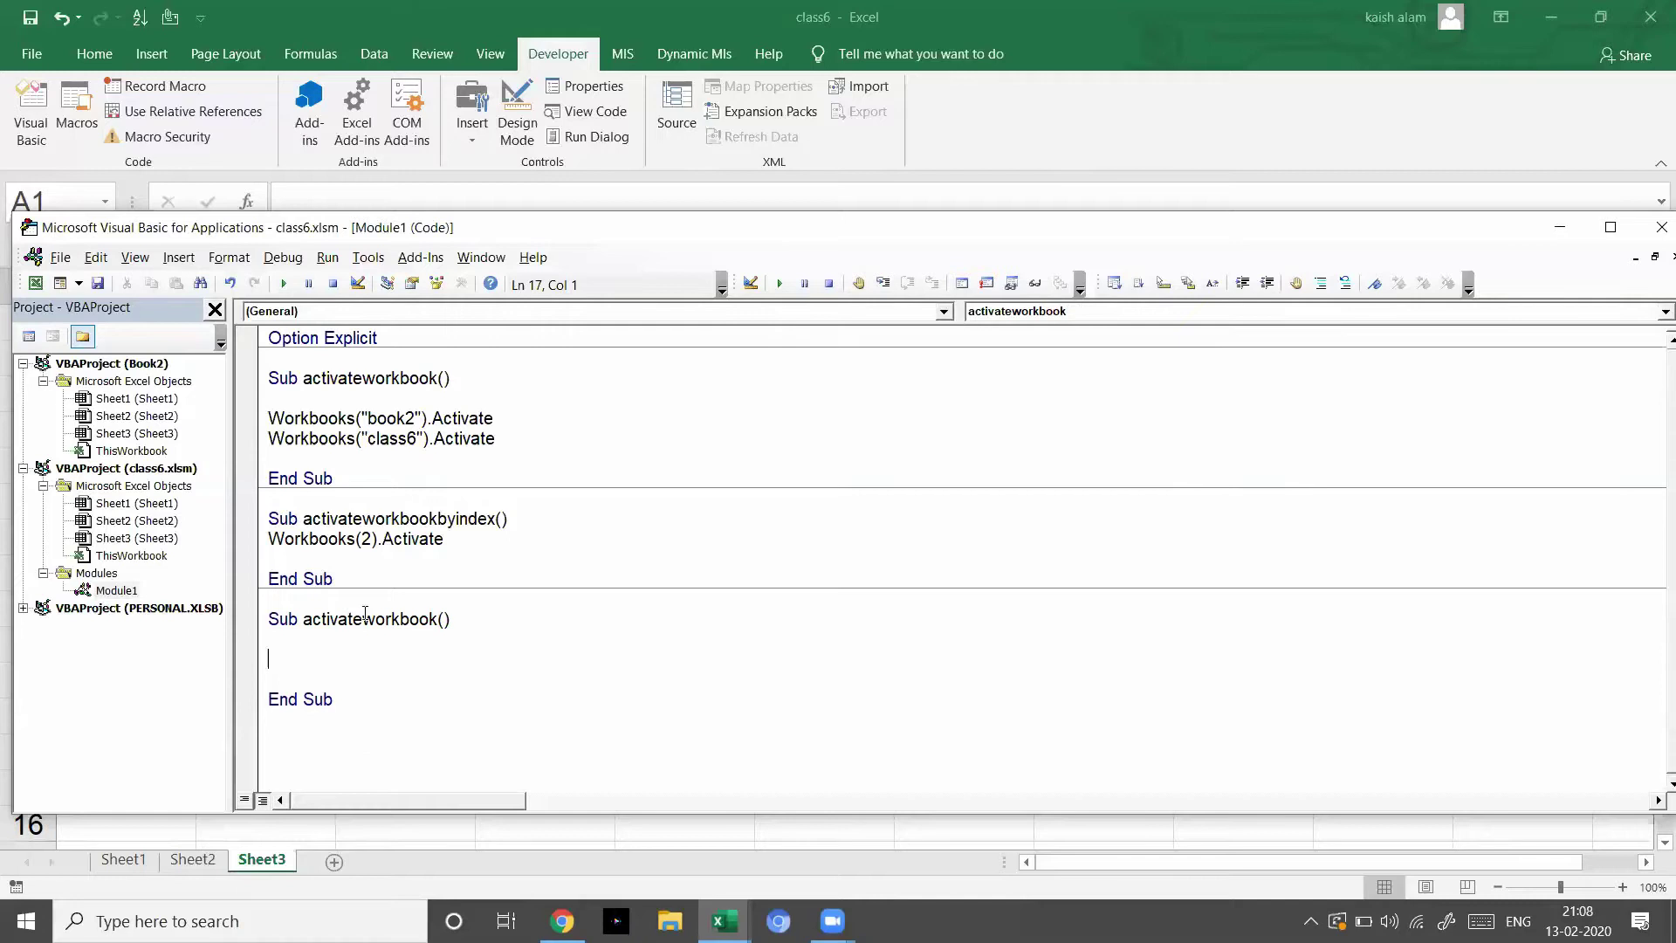
{"action": "left_click", "coordinate": [367, 417]}
{"action": "left_click", "coordinate": [319, 417]}
{"action": "left_click_drag", "start_coordinate": [273, 418], "coordinate": [507, 426]}
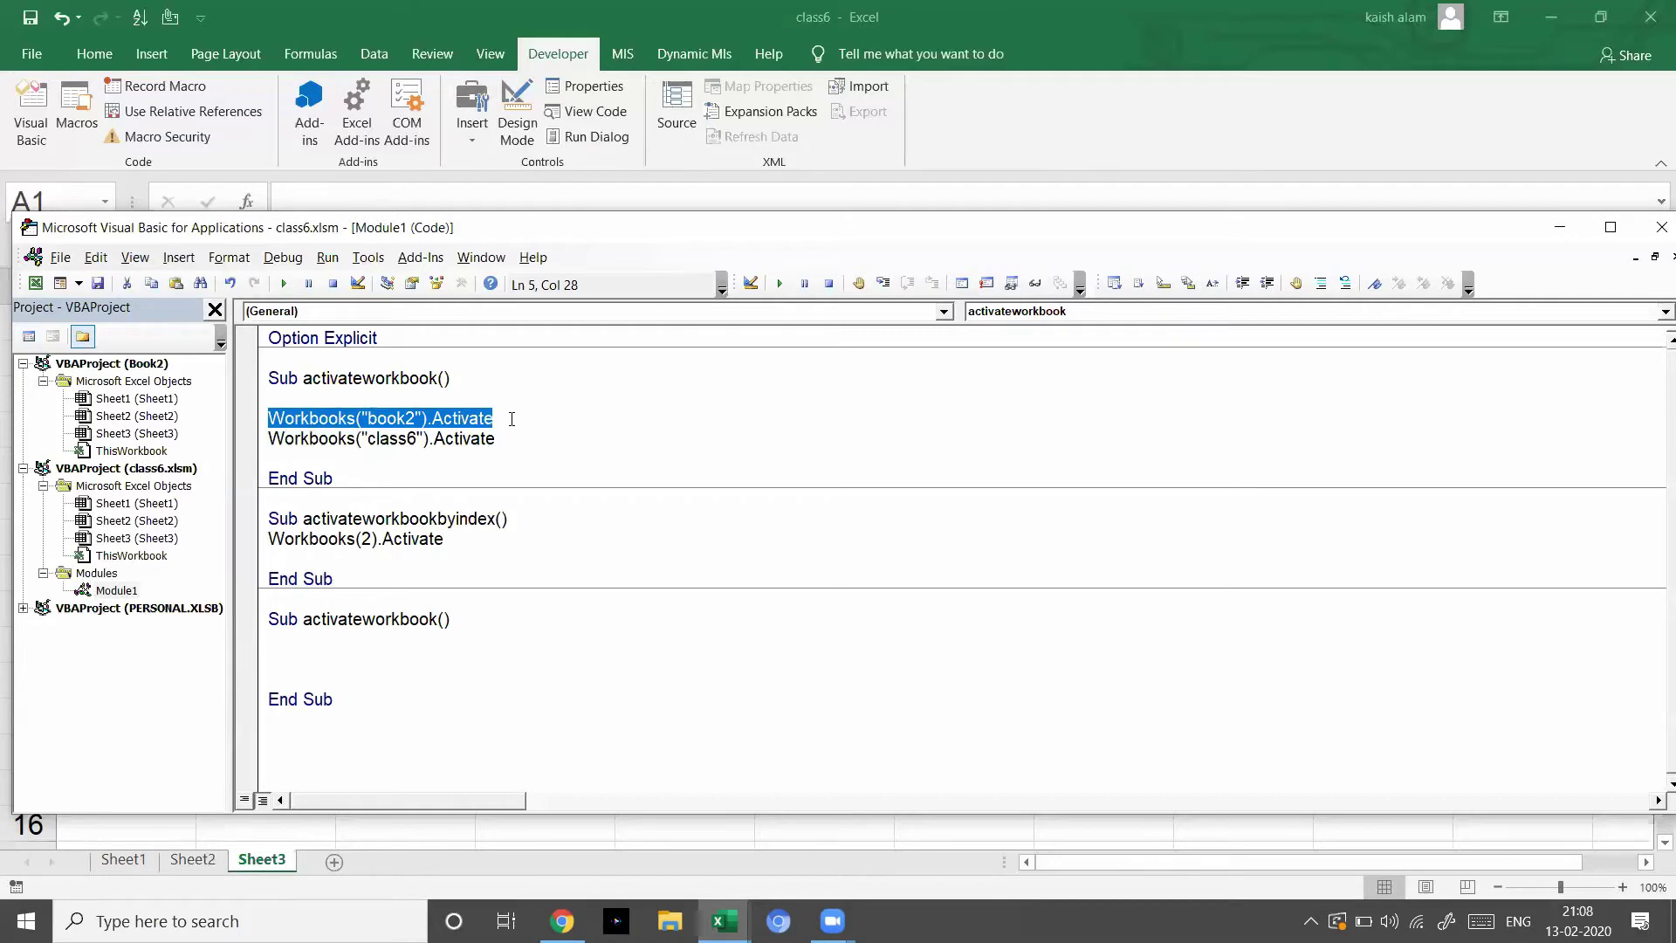
{"action": "left_click", "coordinate": [320, 651]}
{"action": "type", "text": "v"}
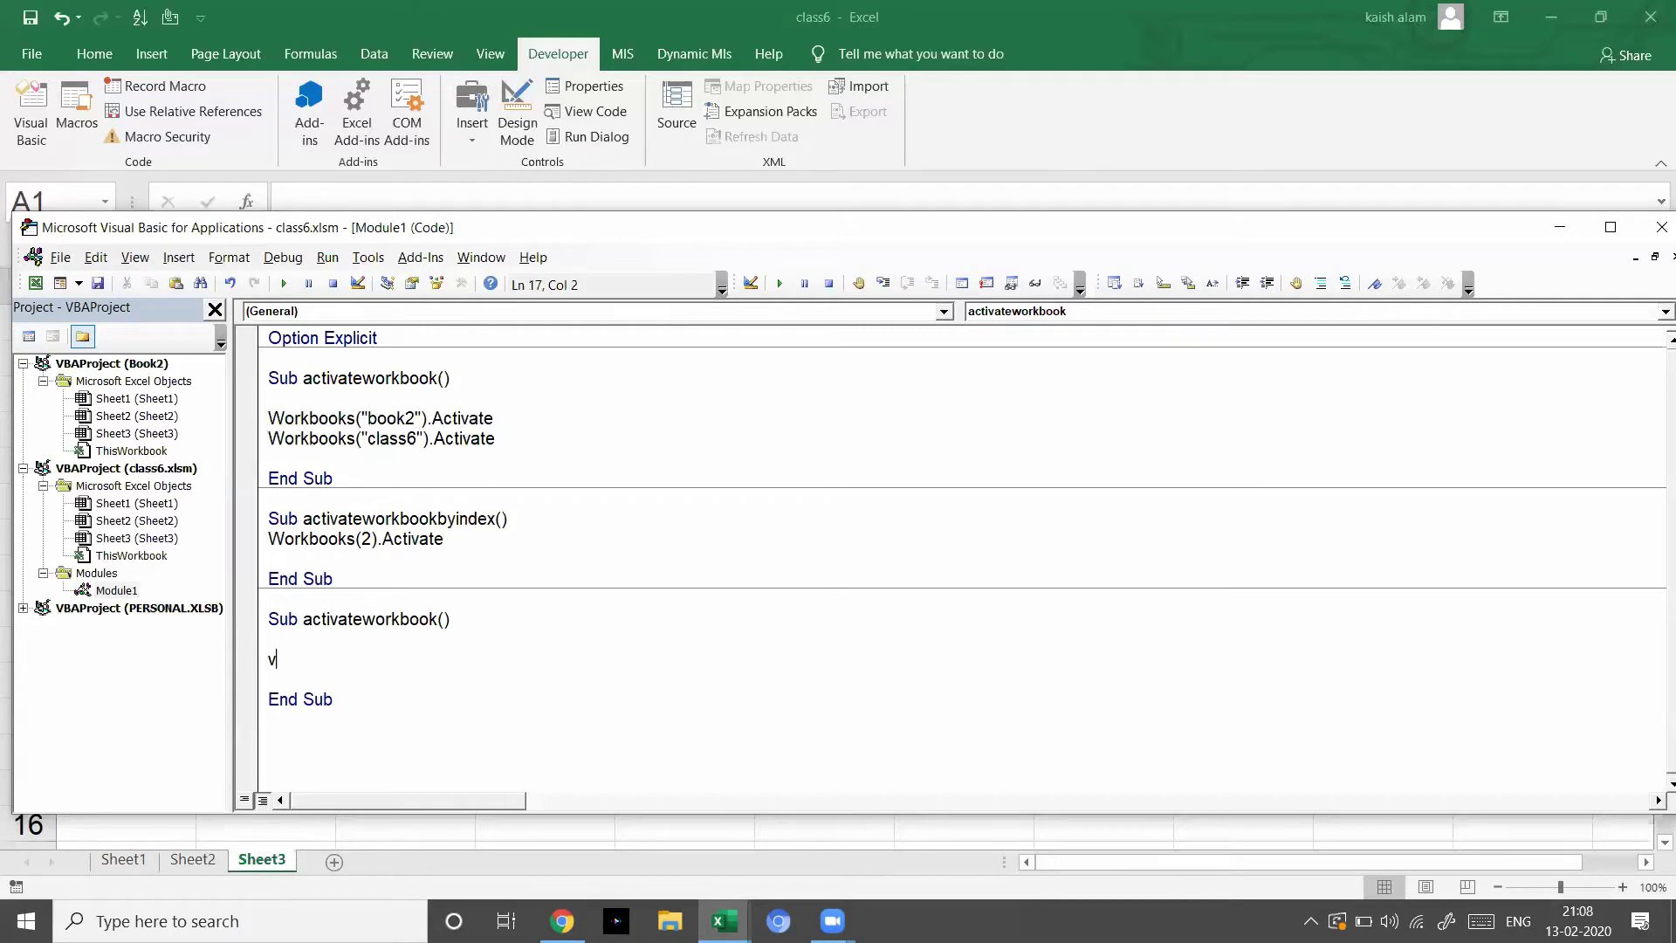
{"action": "key", "text": "BackSpace"}
{"action": "type", "text": "Workbooks(\"book2\").Activate"}
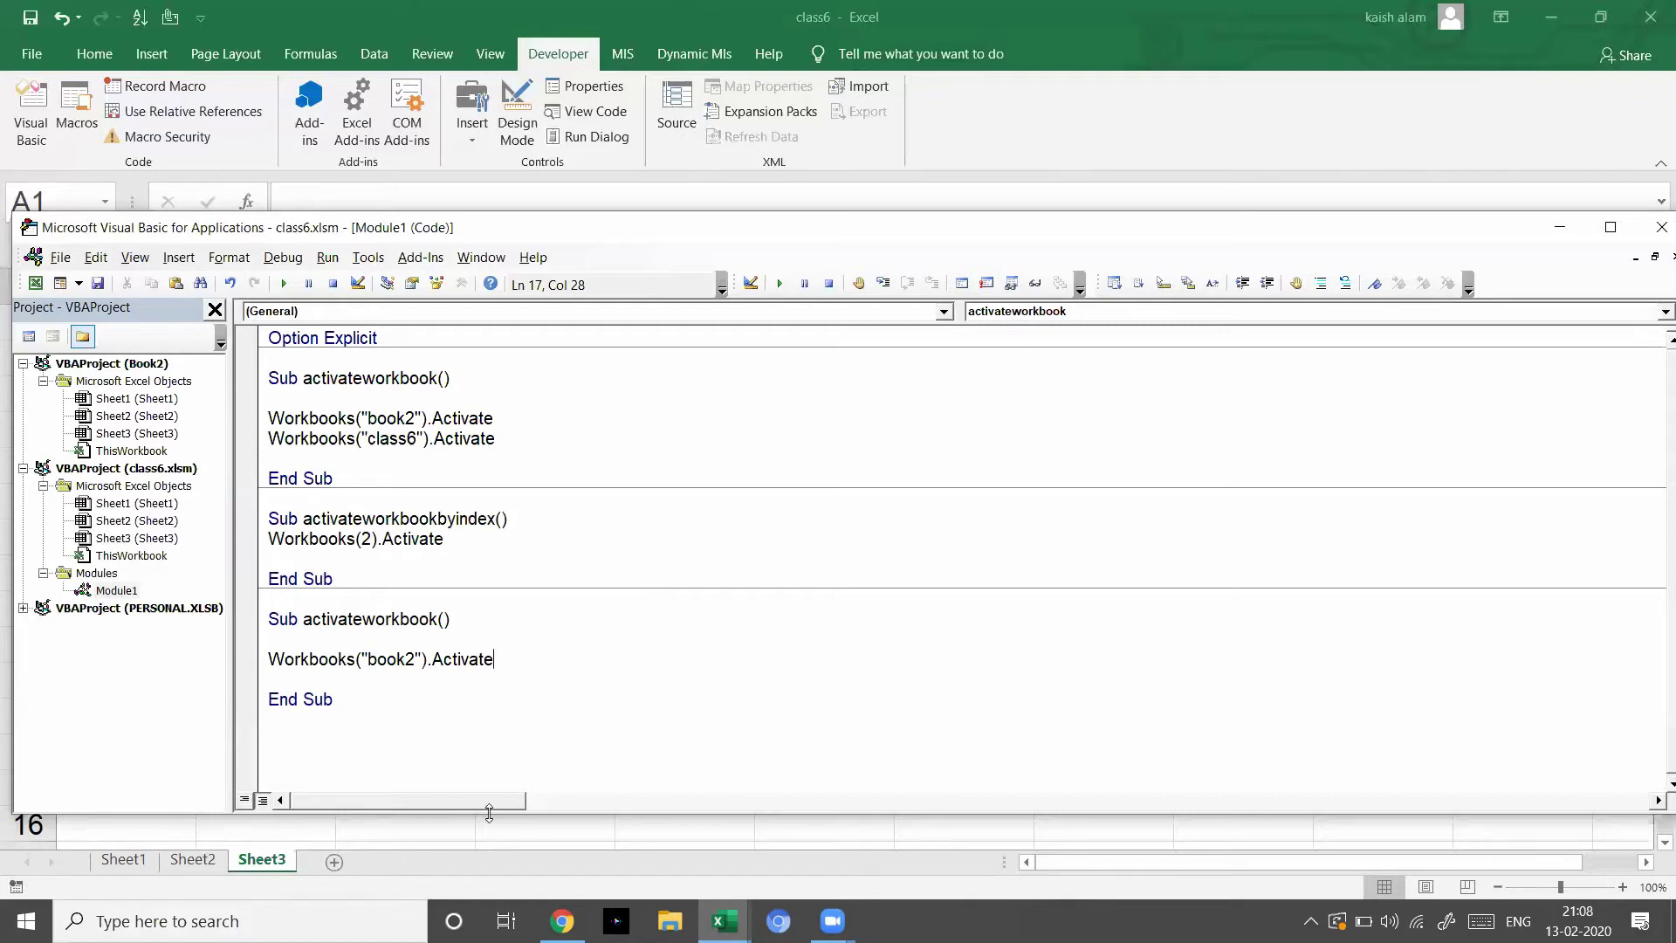
{"action": "key", "text": "Return"}
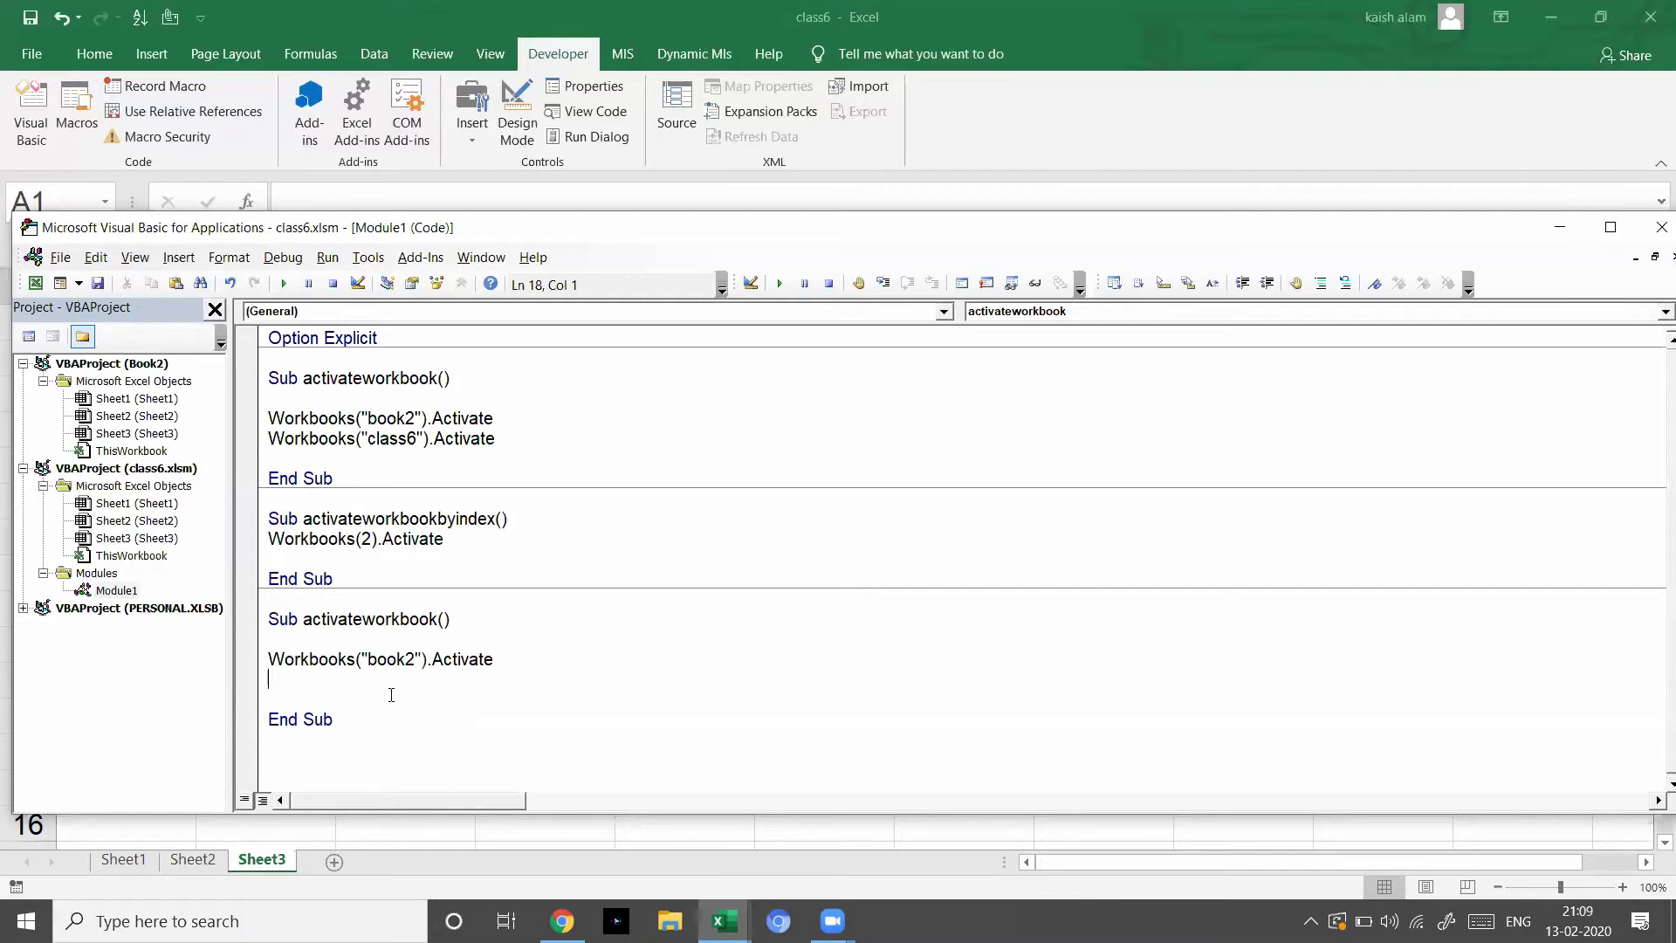
- Bring Book2 to the front to check it, then go back to the VBA editor
{"action": "left_click", "coordinate": [504, 838]}
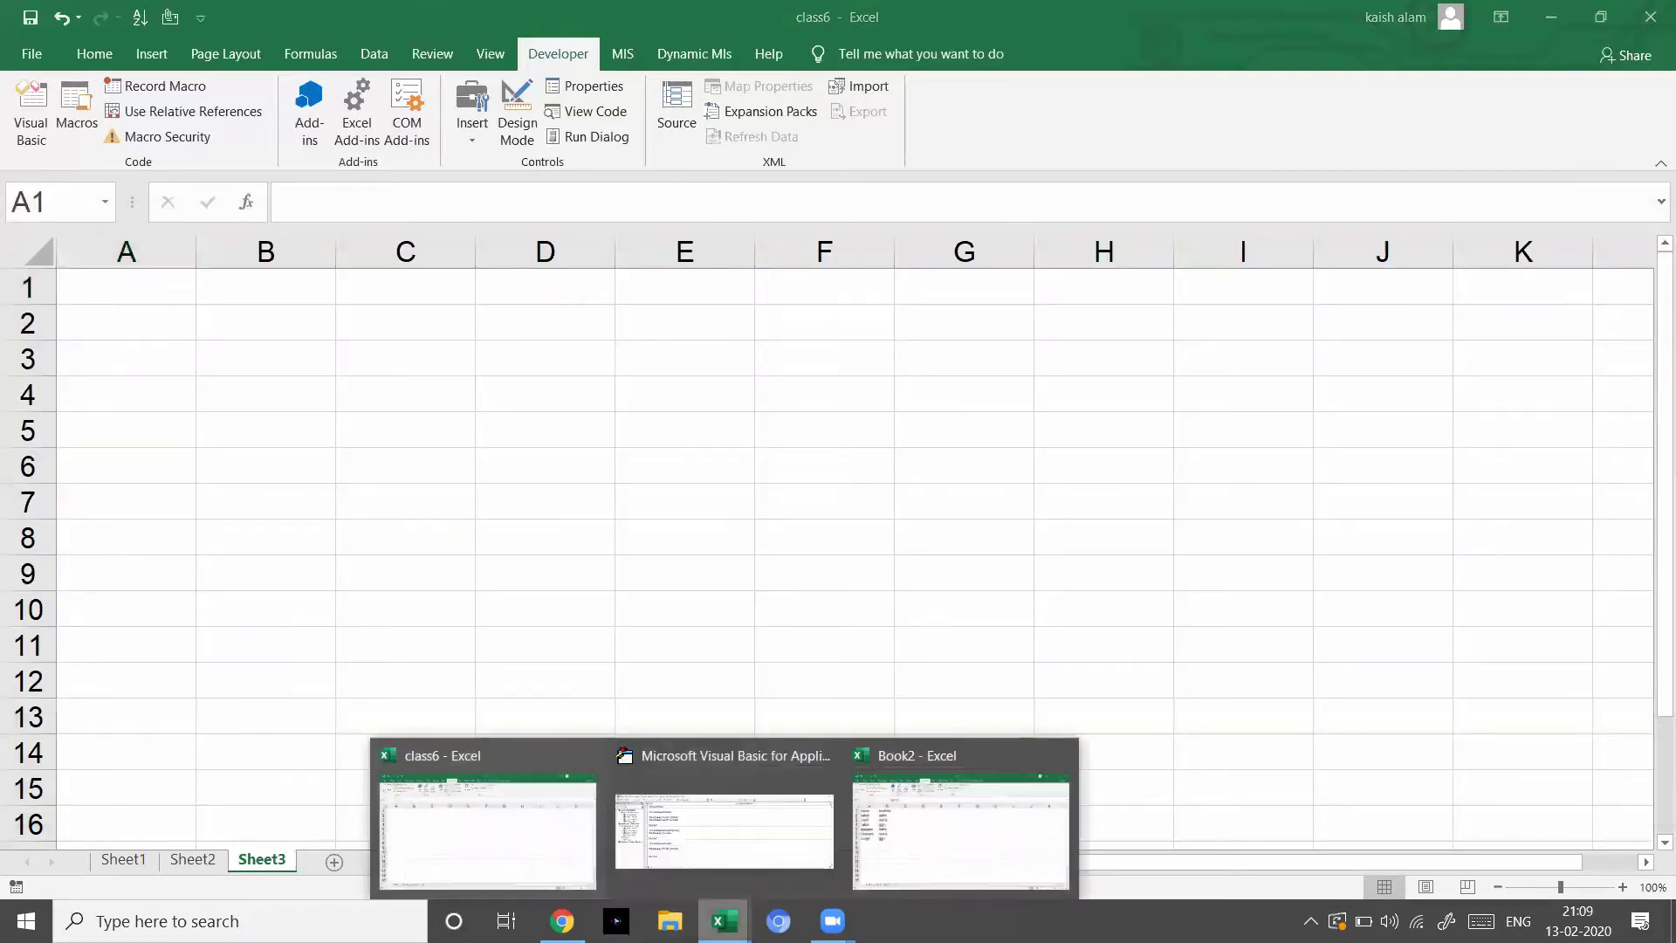
{"action": "mouse_move", "coordinate": [719, 920]}
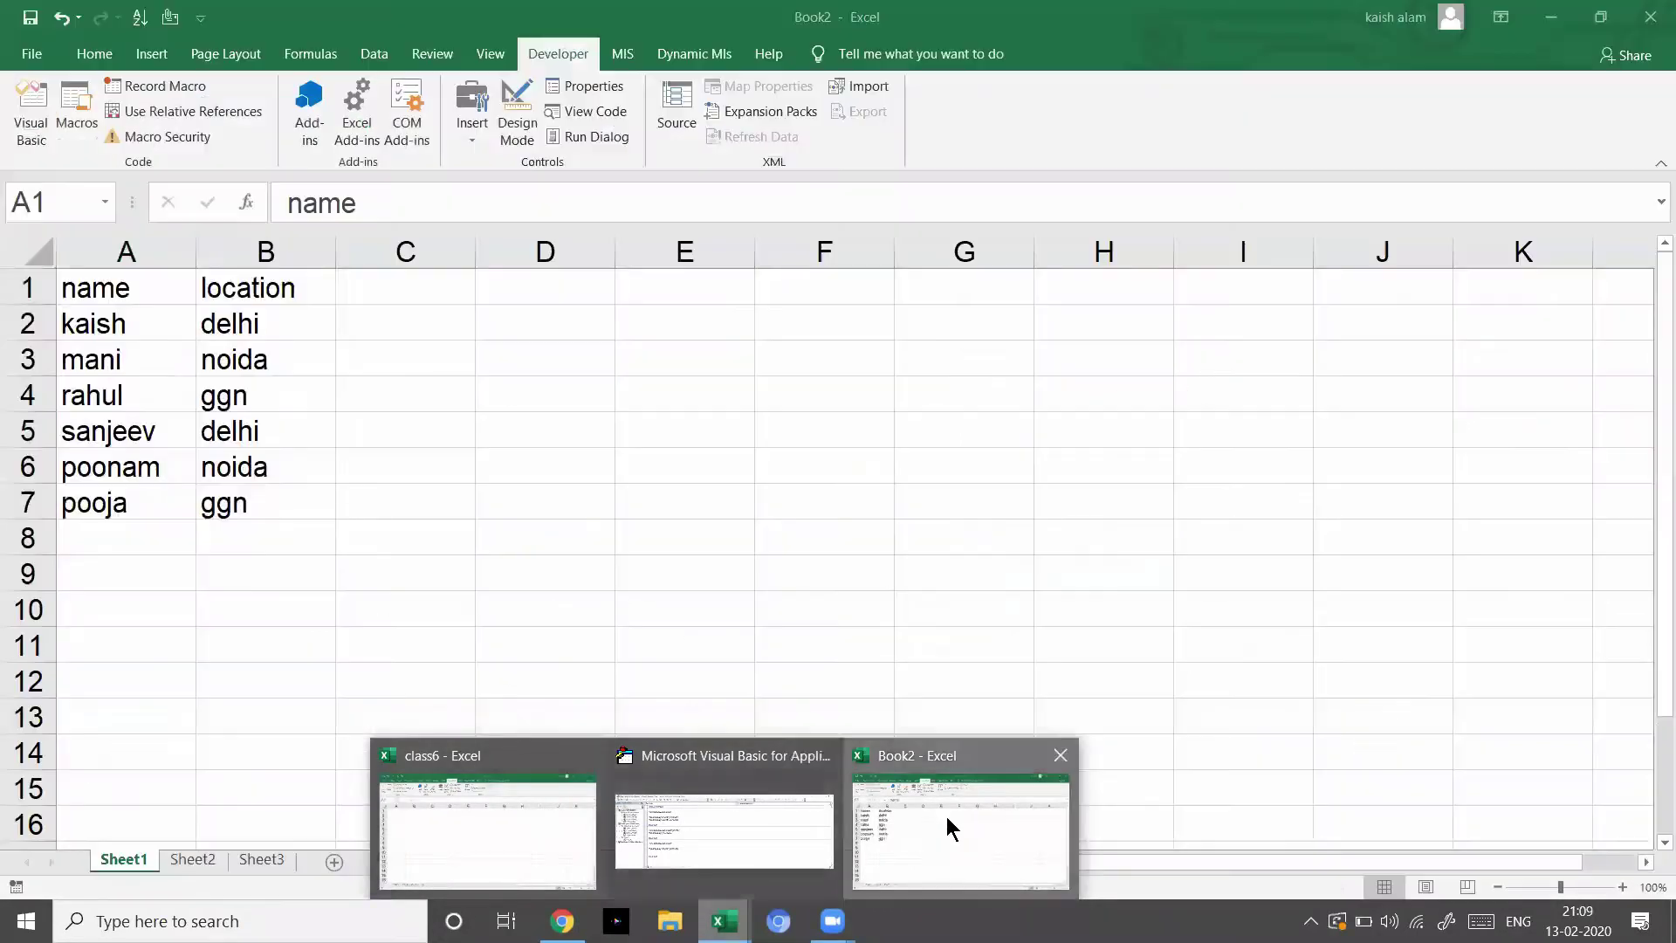
{"action": "left_click", "coordinate": [946, 815]}
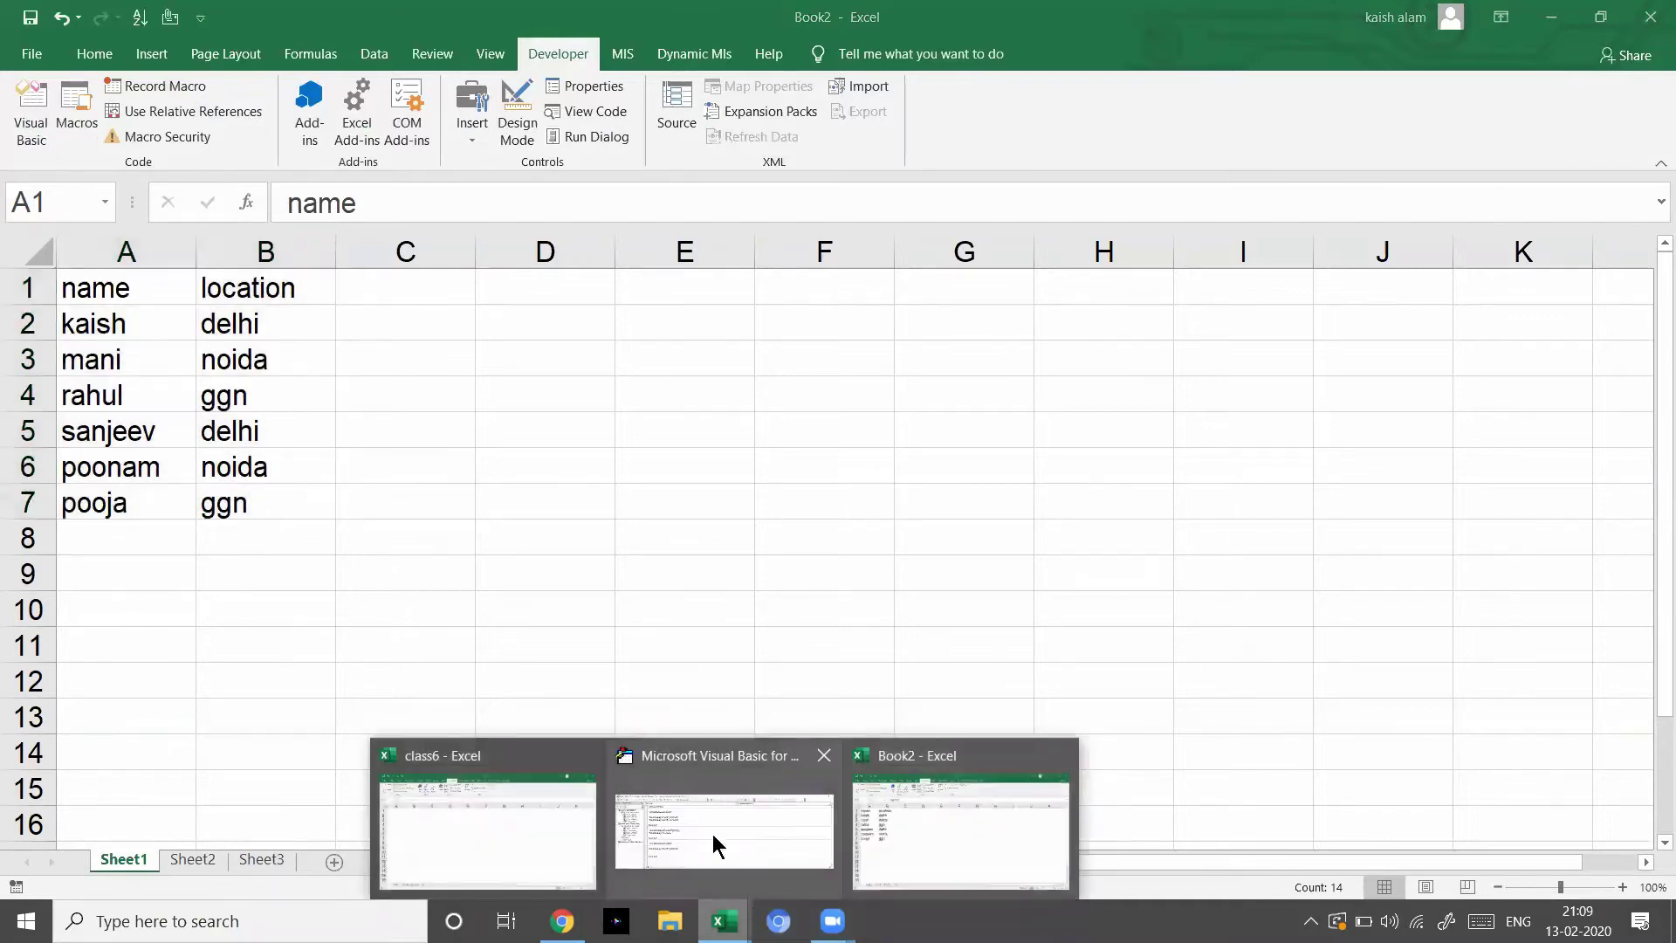
{"action": "left_click", "coordinate": [618, 764]}
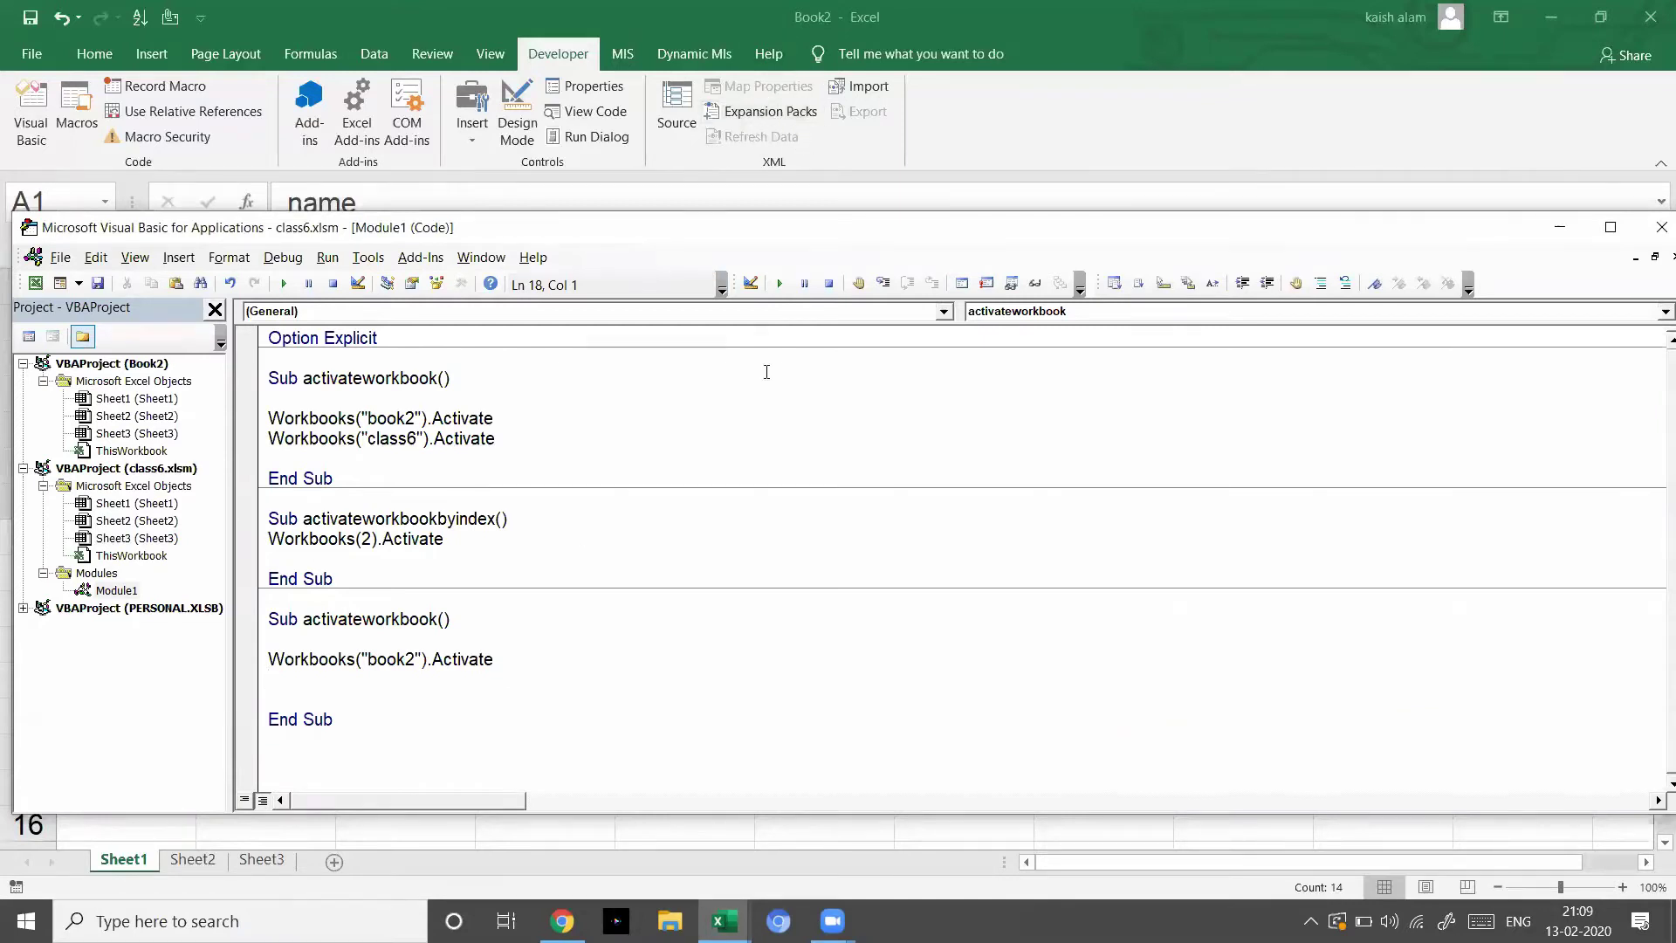
- Add ActiveWorkbook.Close to the third macro and run it, triggering an ambiguous-name compile error
{"action": "type", "text": "activeworkbook."}
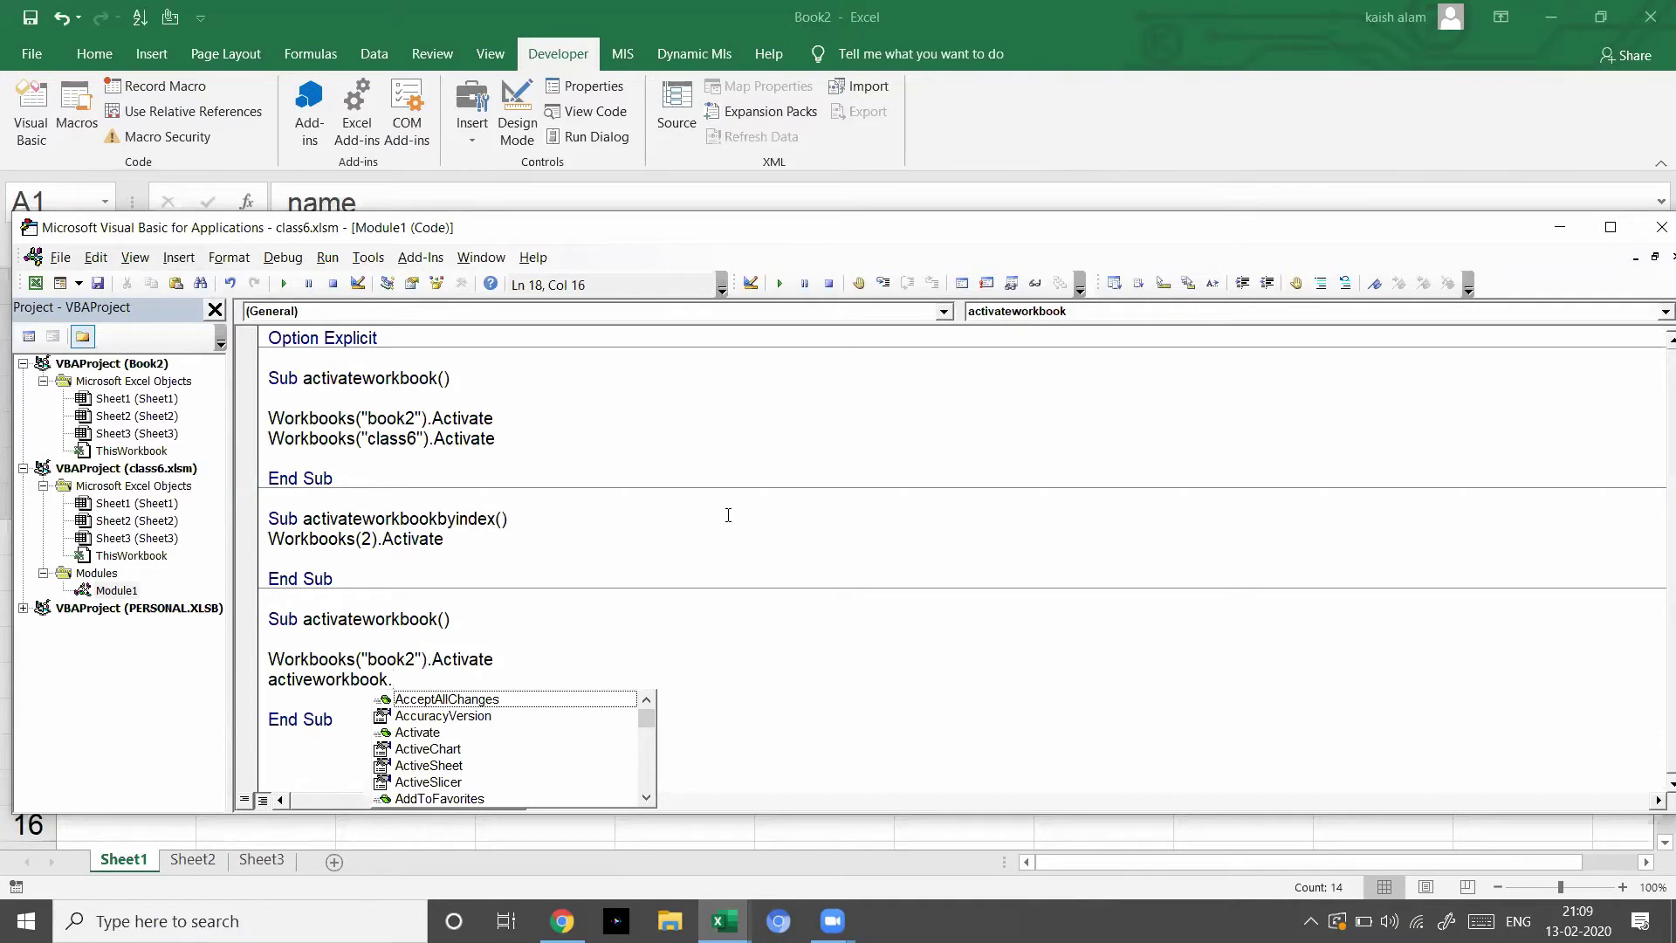
{"action": "type", "text": "c"}
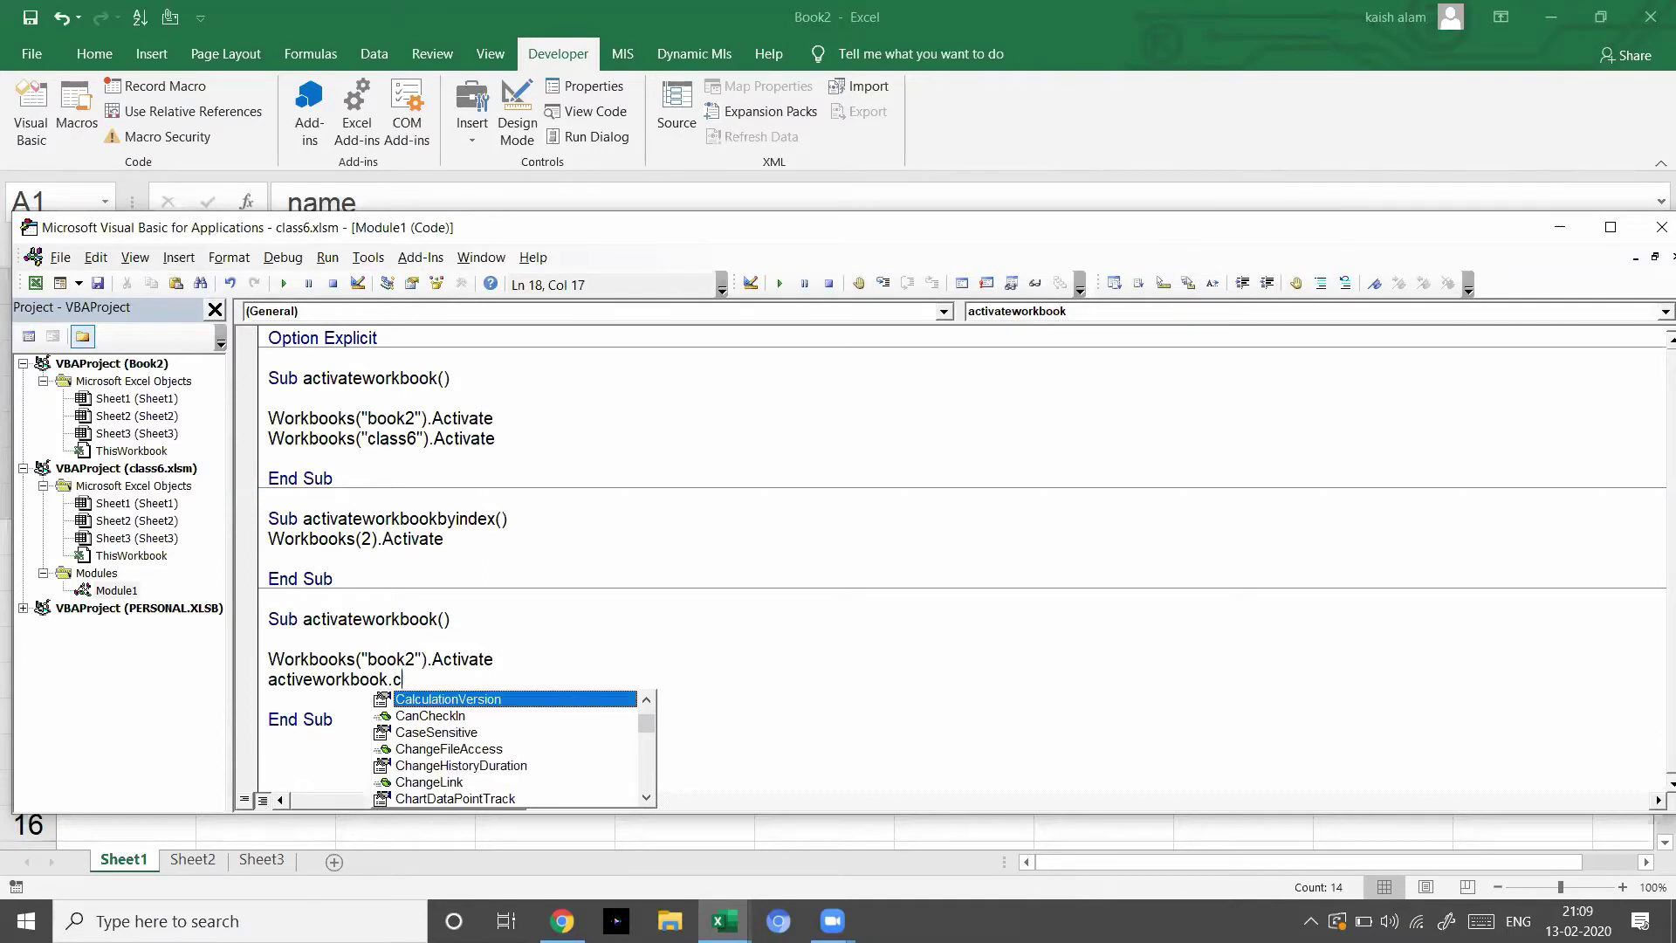
{"action": "type", "text": "lo"}
{"action": "key", "text": "Tab"}
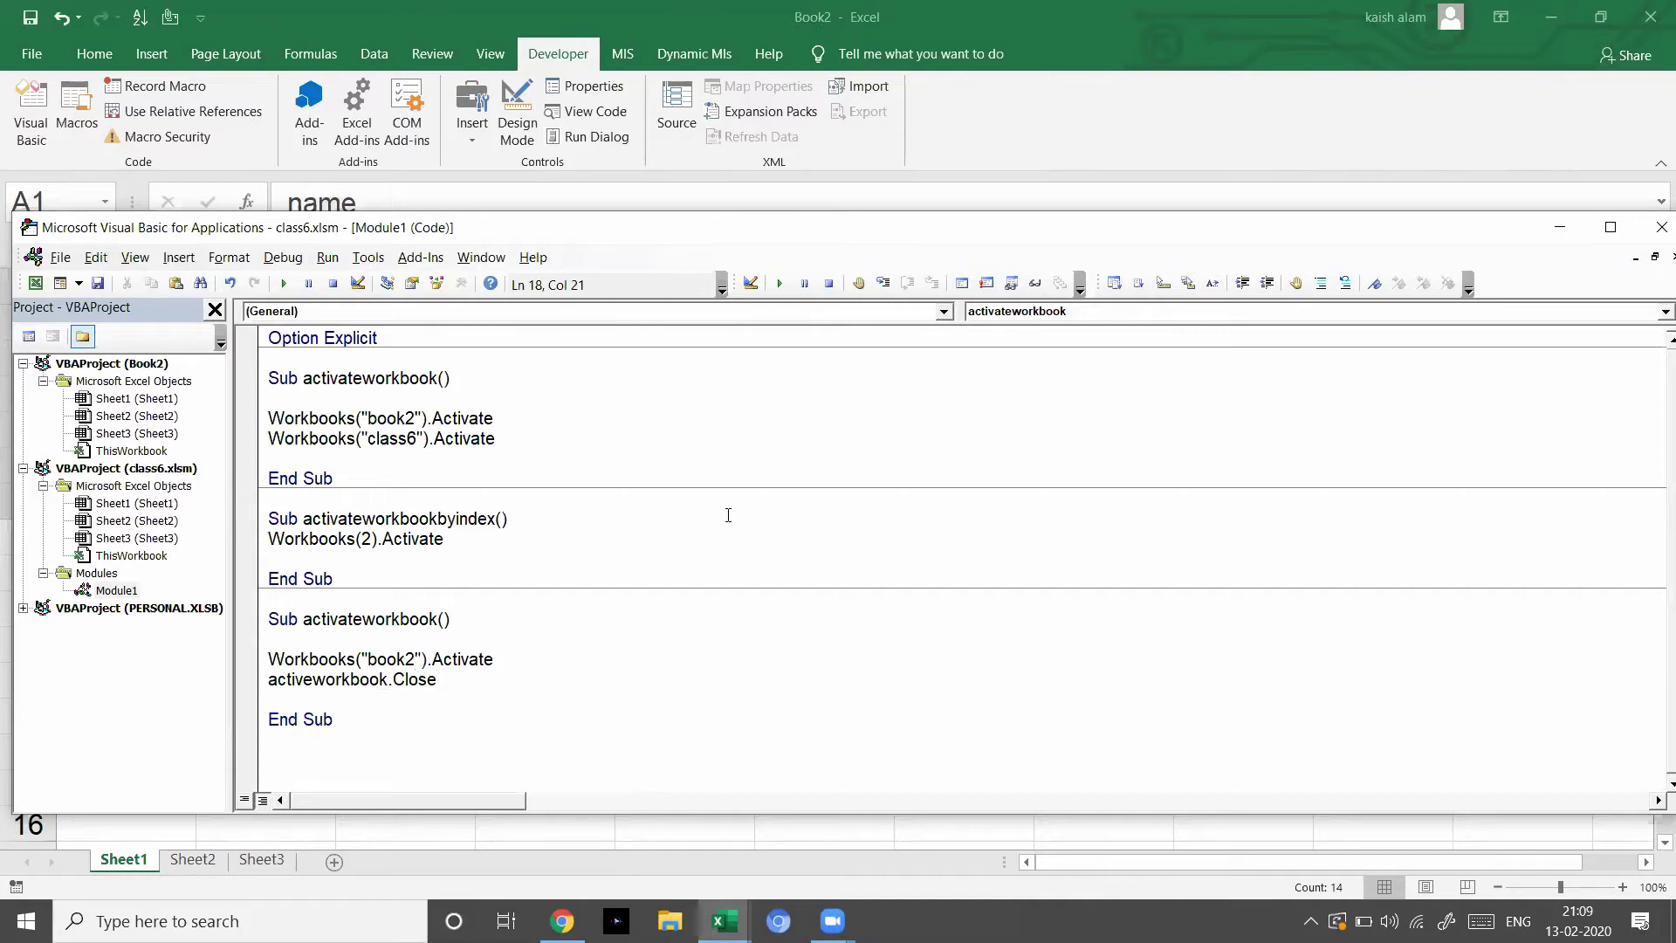
{"action": "key", "text": "Return"}
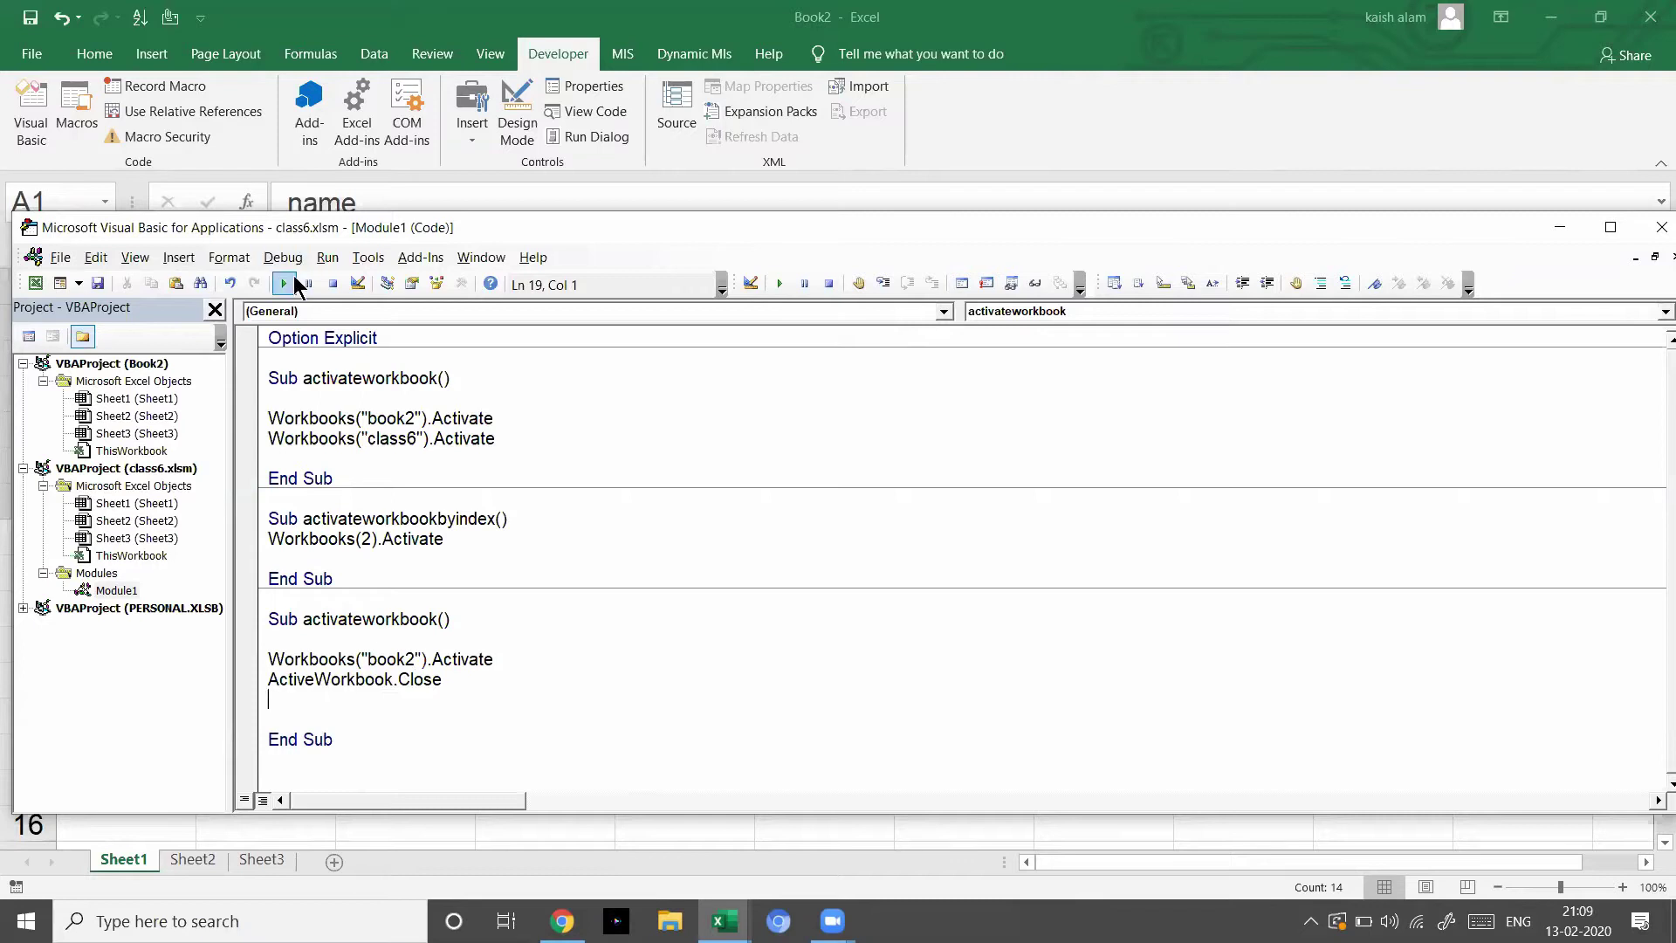
{"action": "left_click", "coordinate": [288, 284]}
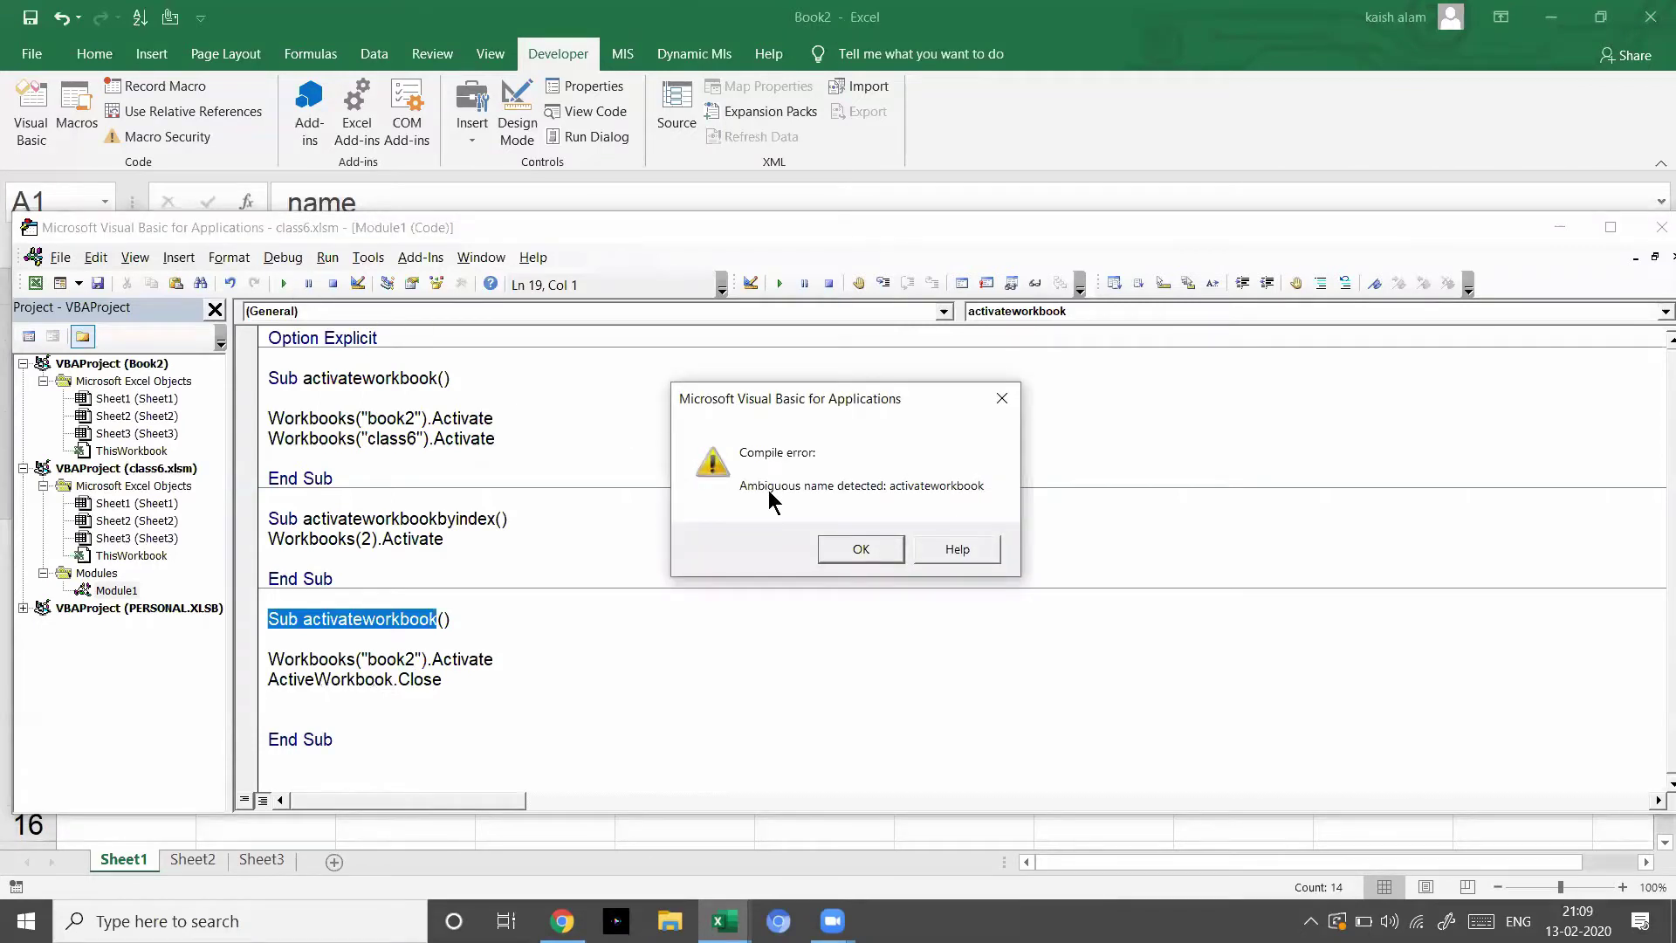
- Rename the duplicate macro to activateworkbookss and run it, cancelling the Book2 save prompt
{"action": "left_click", "coordinate": [884, 550]}
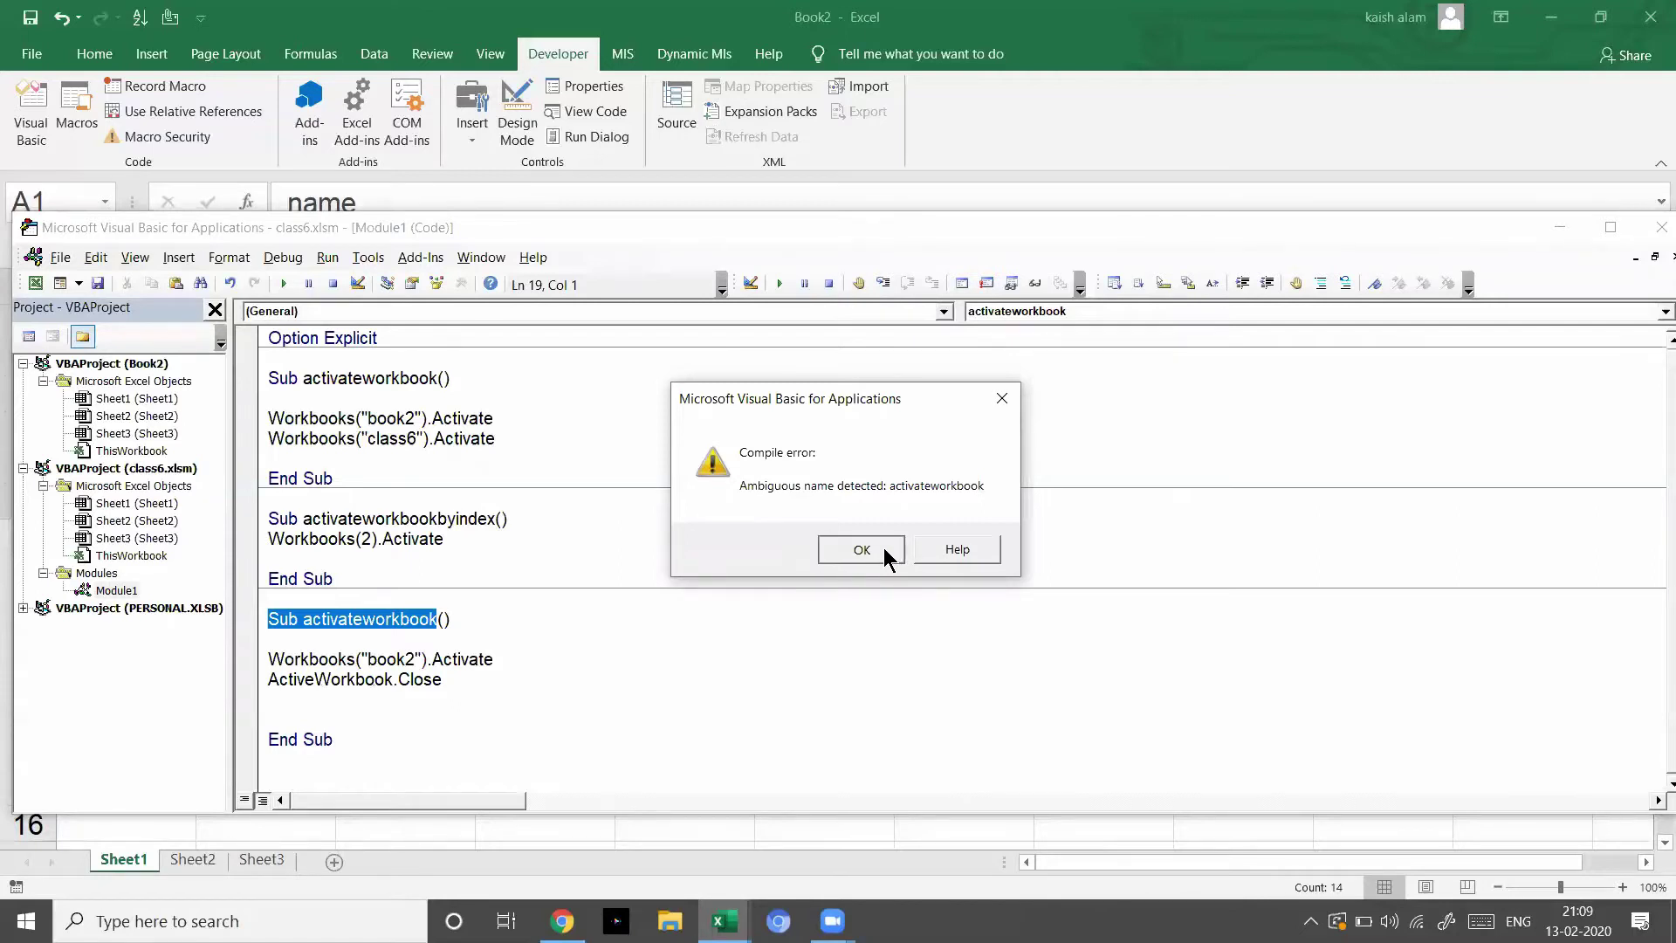
{"action": "left_click", "coordinate": [439, 618]}
{"action": "type", "text": "ss"}
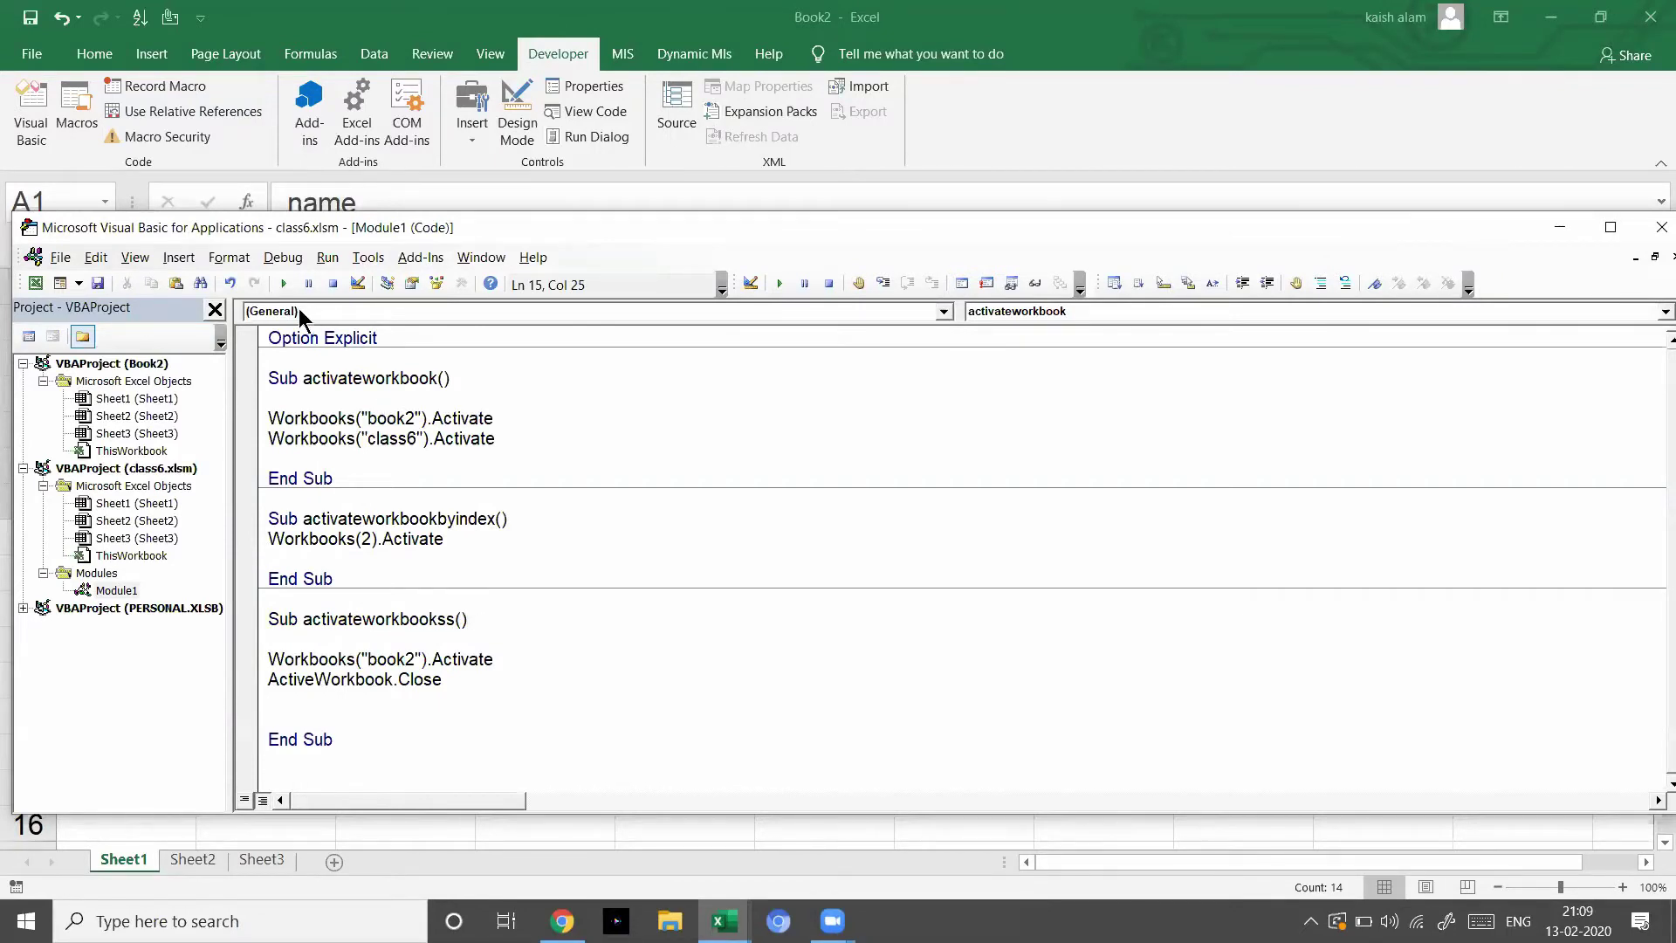
{"action": "left_click", "coordinate": [284, 284]}
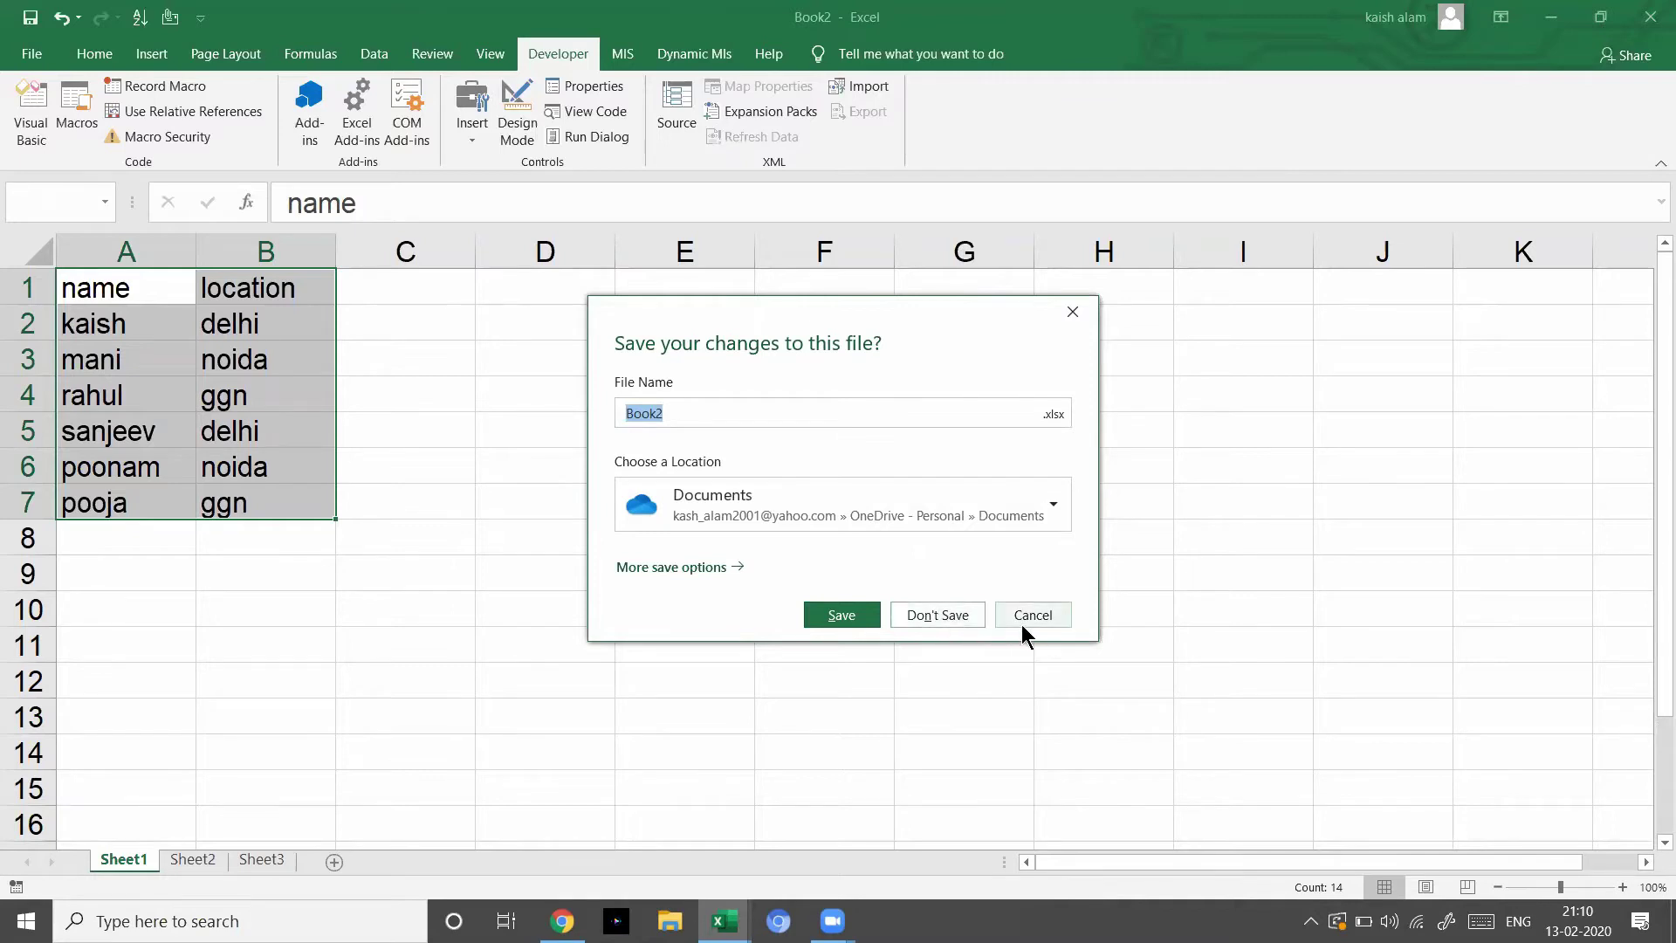
{"action": "left_click", "coordinate": [1044, 617]}
- Change the macro's closing line to ActiveWorkbook.Close False
{"action": "key", "text": "alt+F11"}
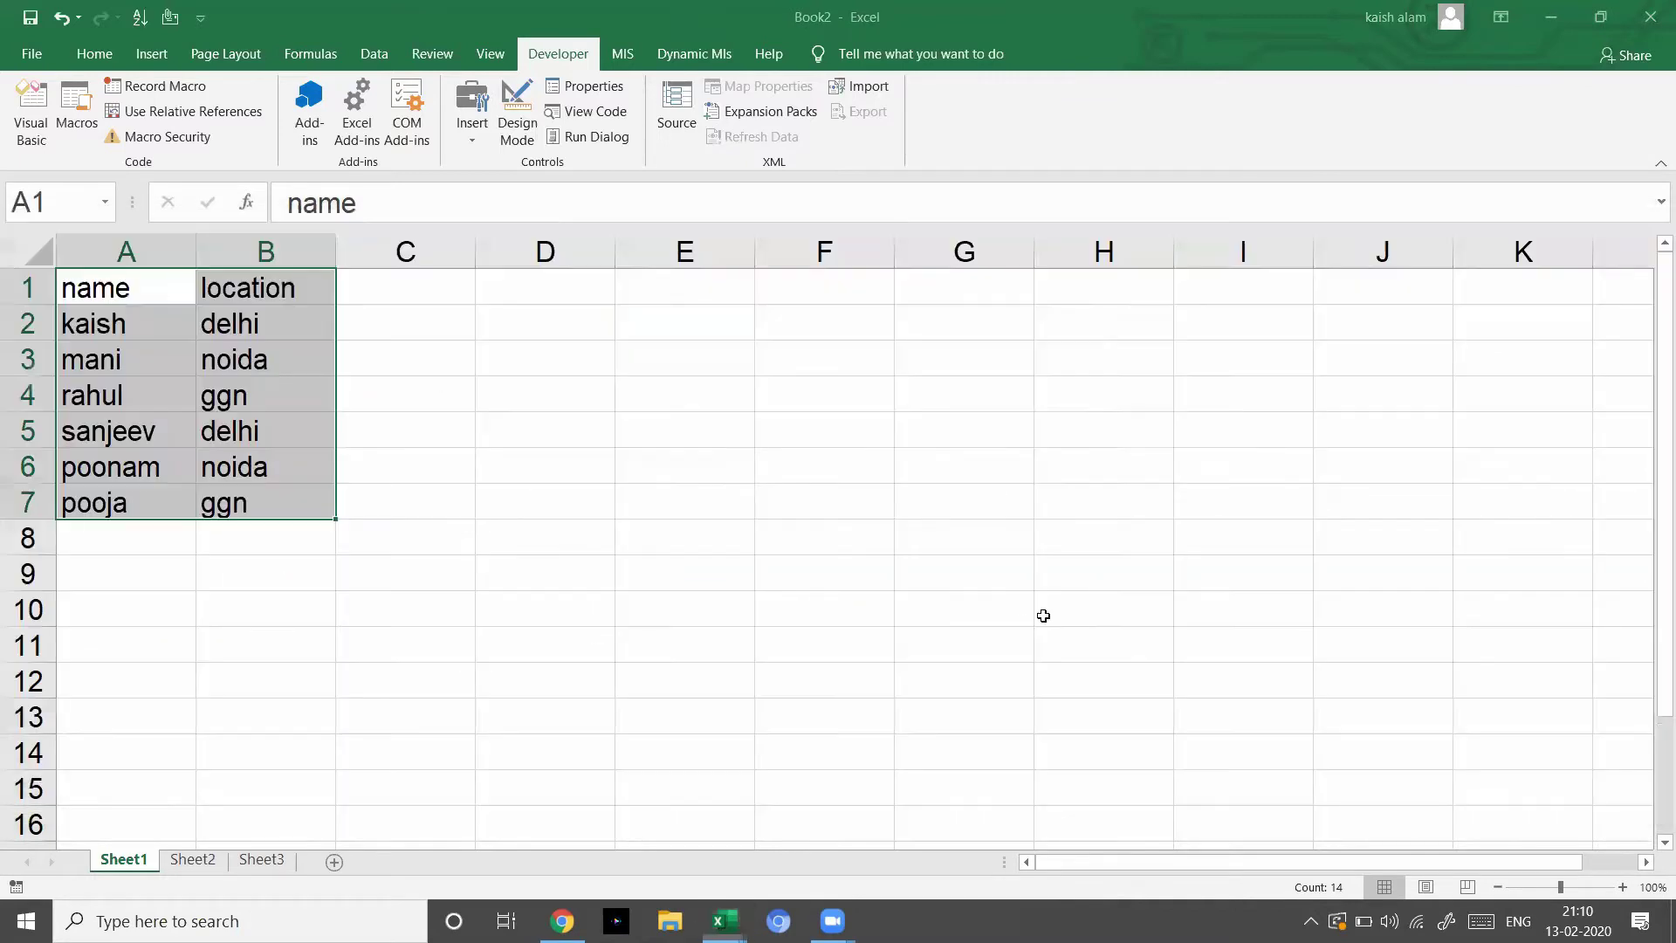
{"action": "key", "text": "alt+Tab"}
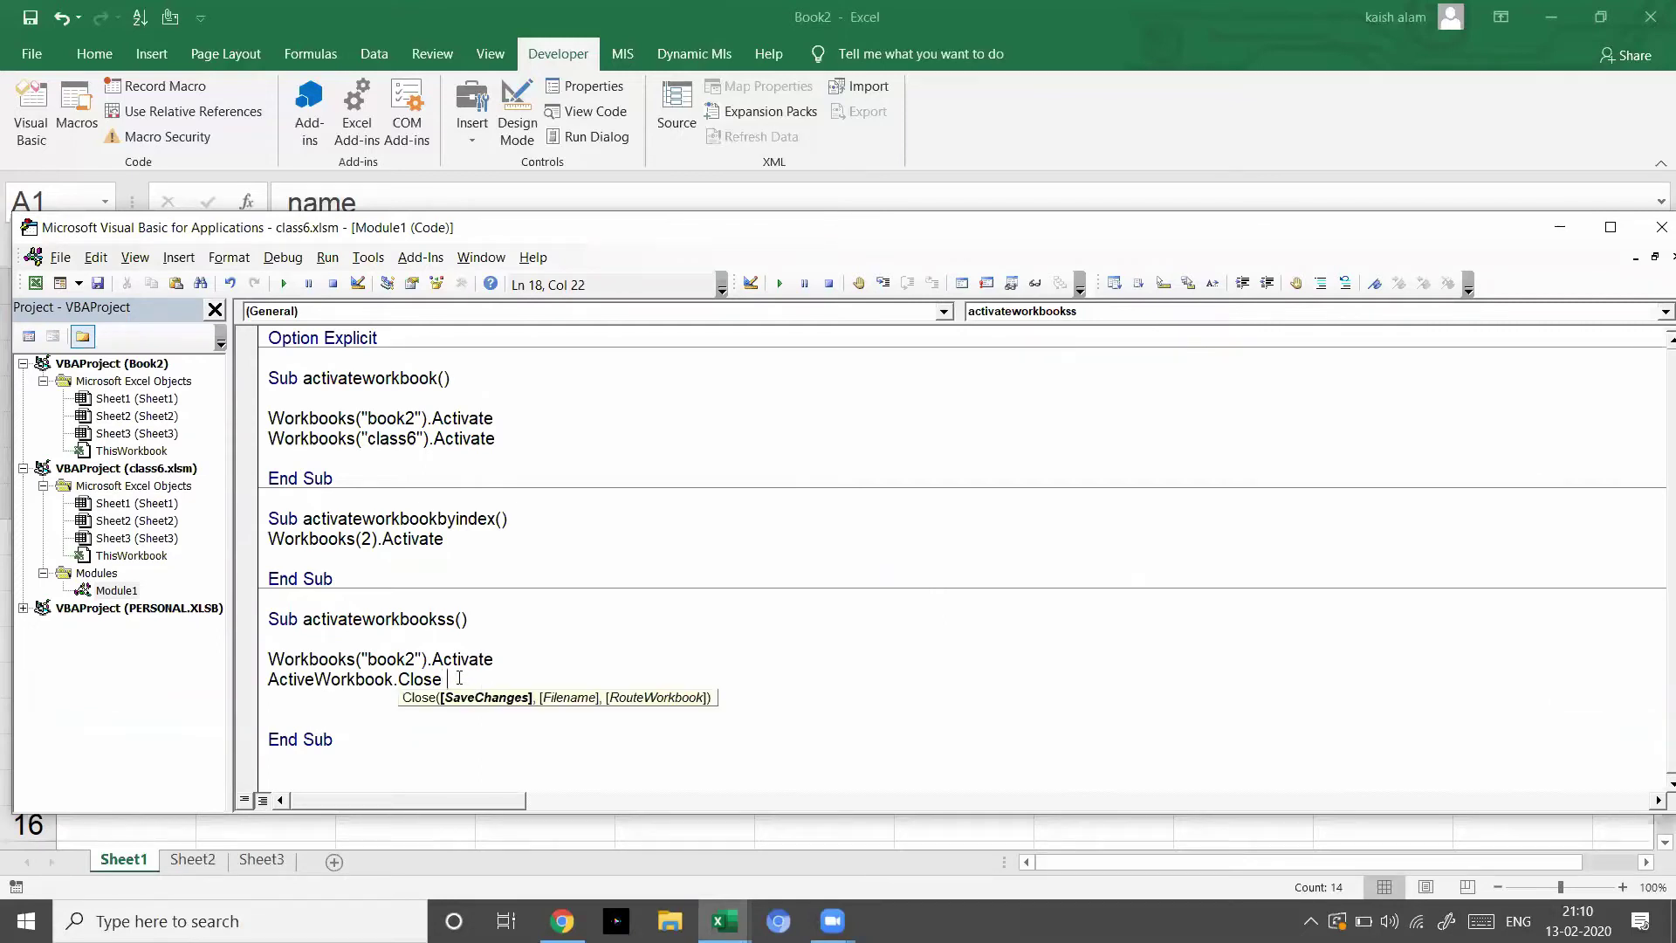
{"action": "type", "text": "false"}
{"action": "key", "text": "Return"}
{"action": "left_click", "coordinate": [515, 673]}
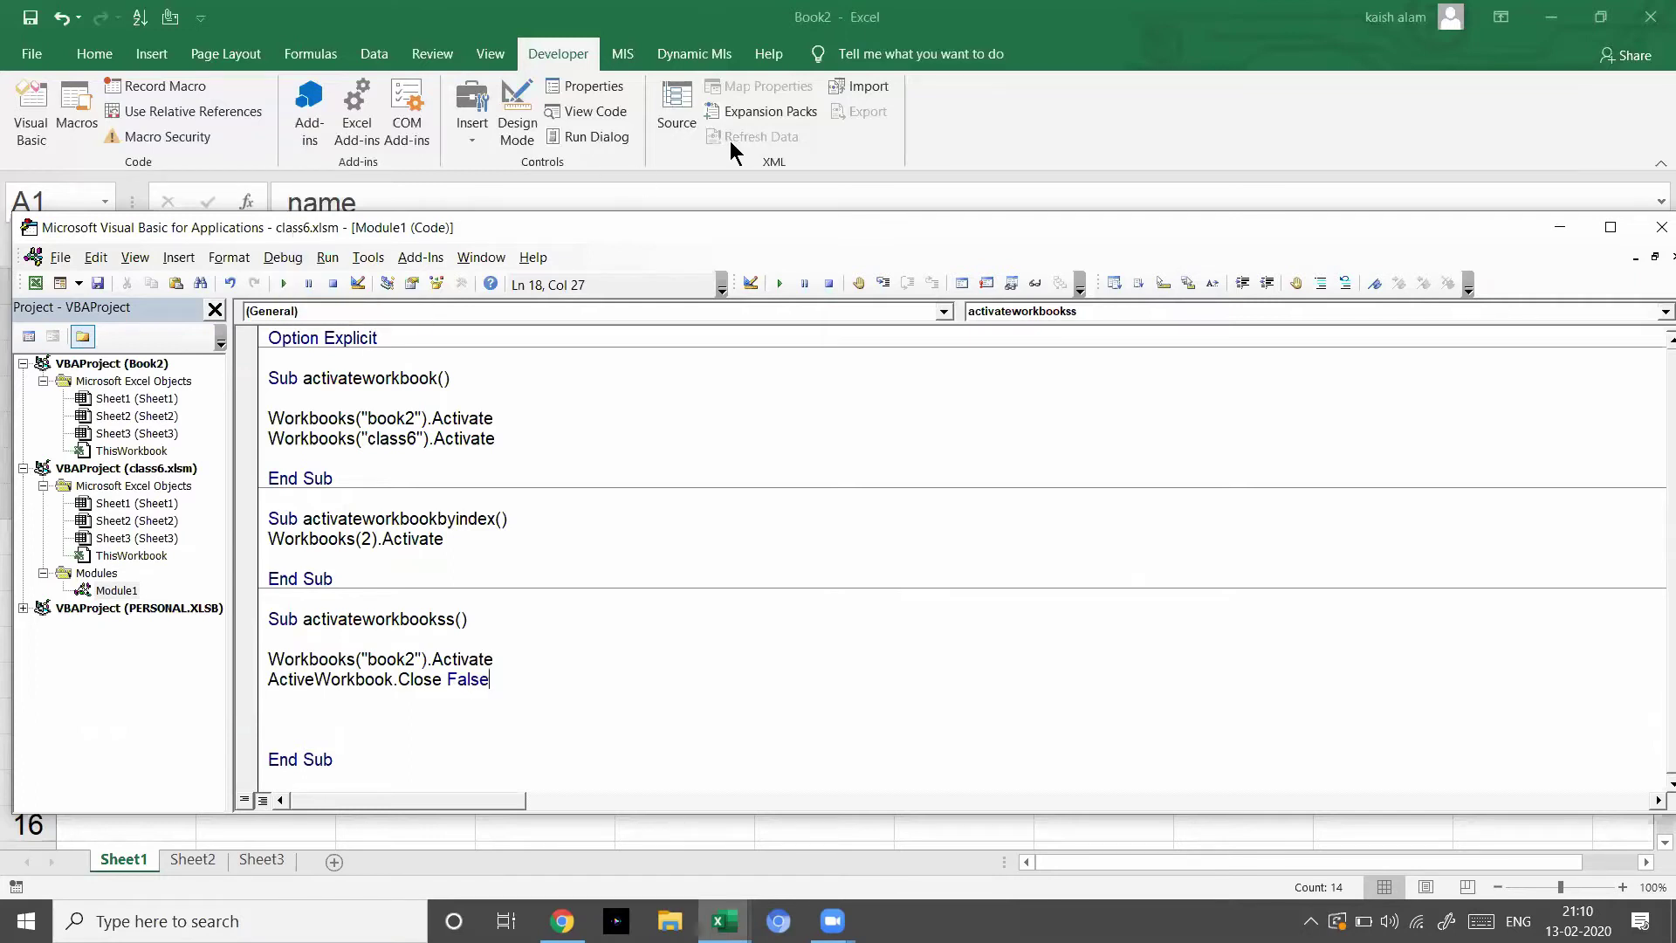
{"action": "key", "text": "alt+Tab"}
{"action": "key", "text": "alt+Tab"}
{"action": "key", "text": "alt+Tab"}
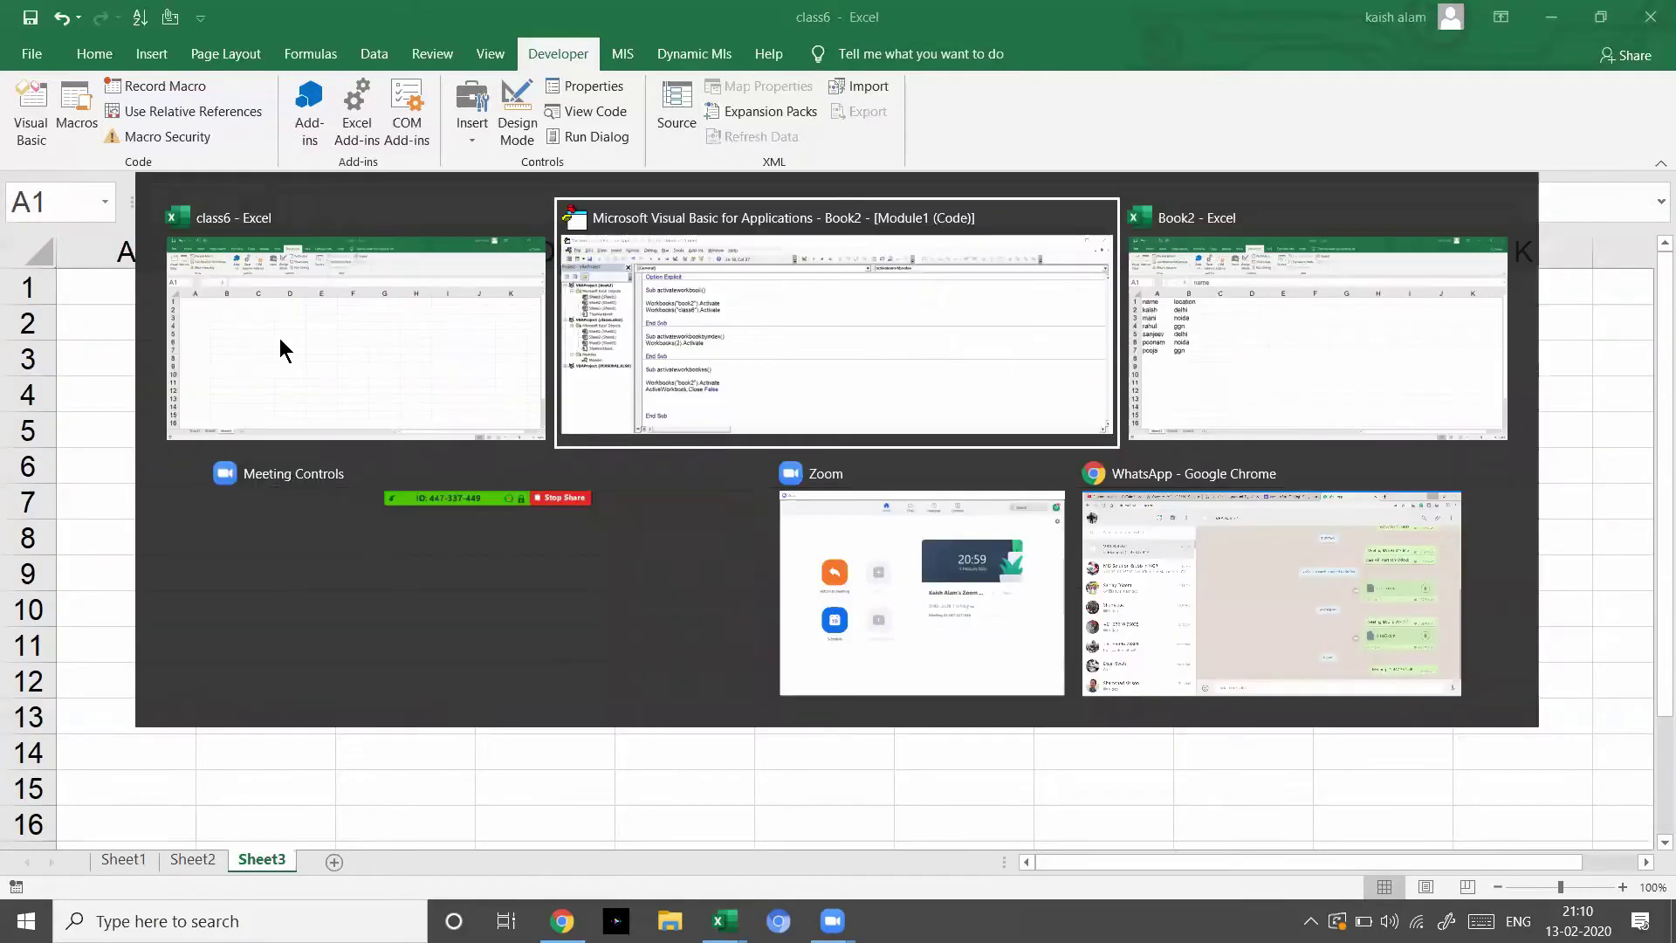
- Step through activateworkbookss with F8 until Book2 closes, then end the run
{"action": "left_click", "coordinate": [359, 635]}
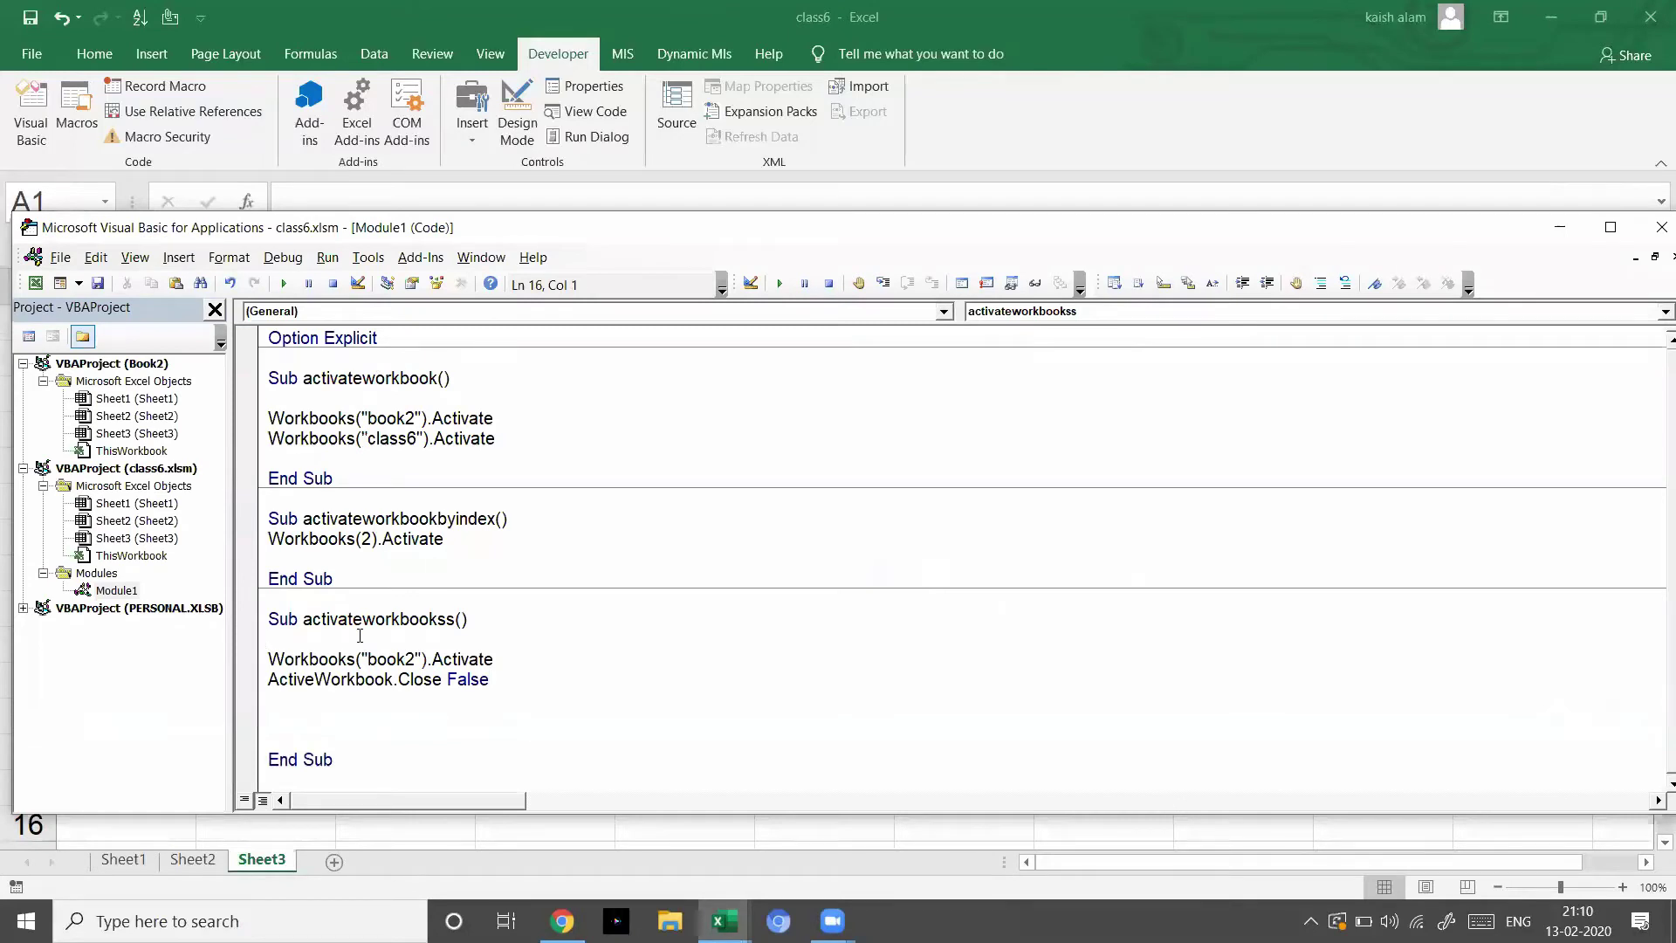
{"action": "key", "text": "F8"}
{"action": "key", "text": "F8"}
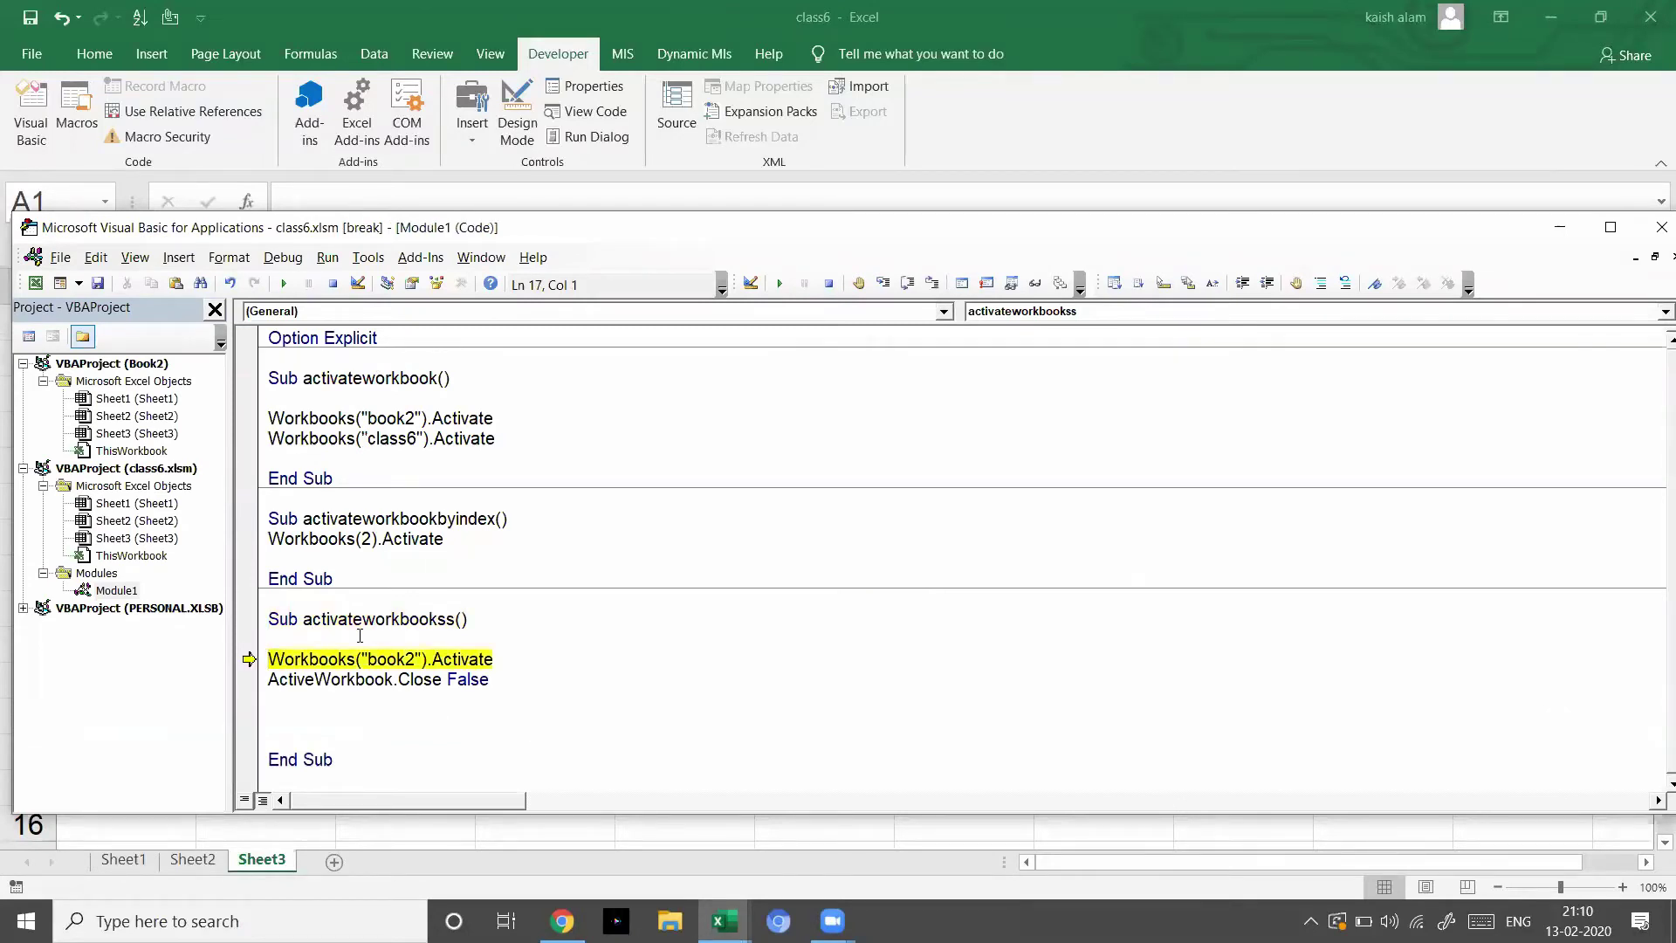
{"action": "key", "text": "F8"}
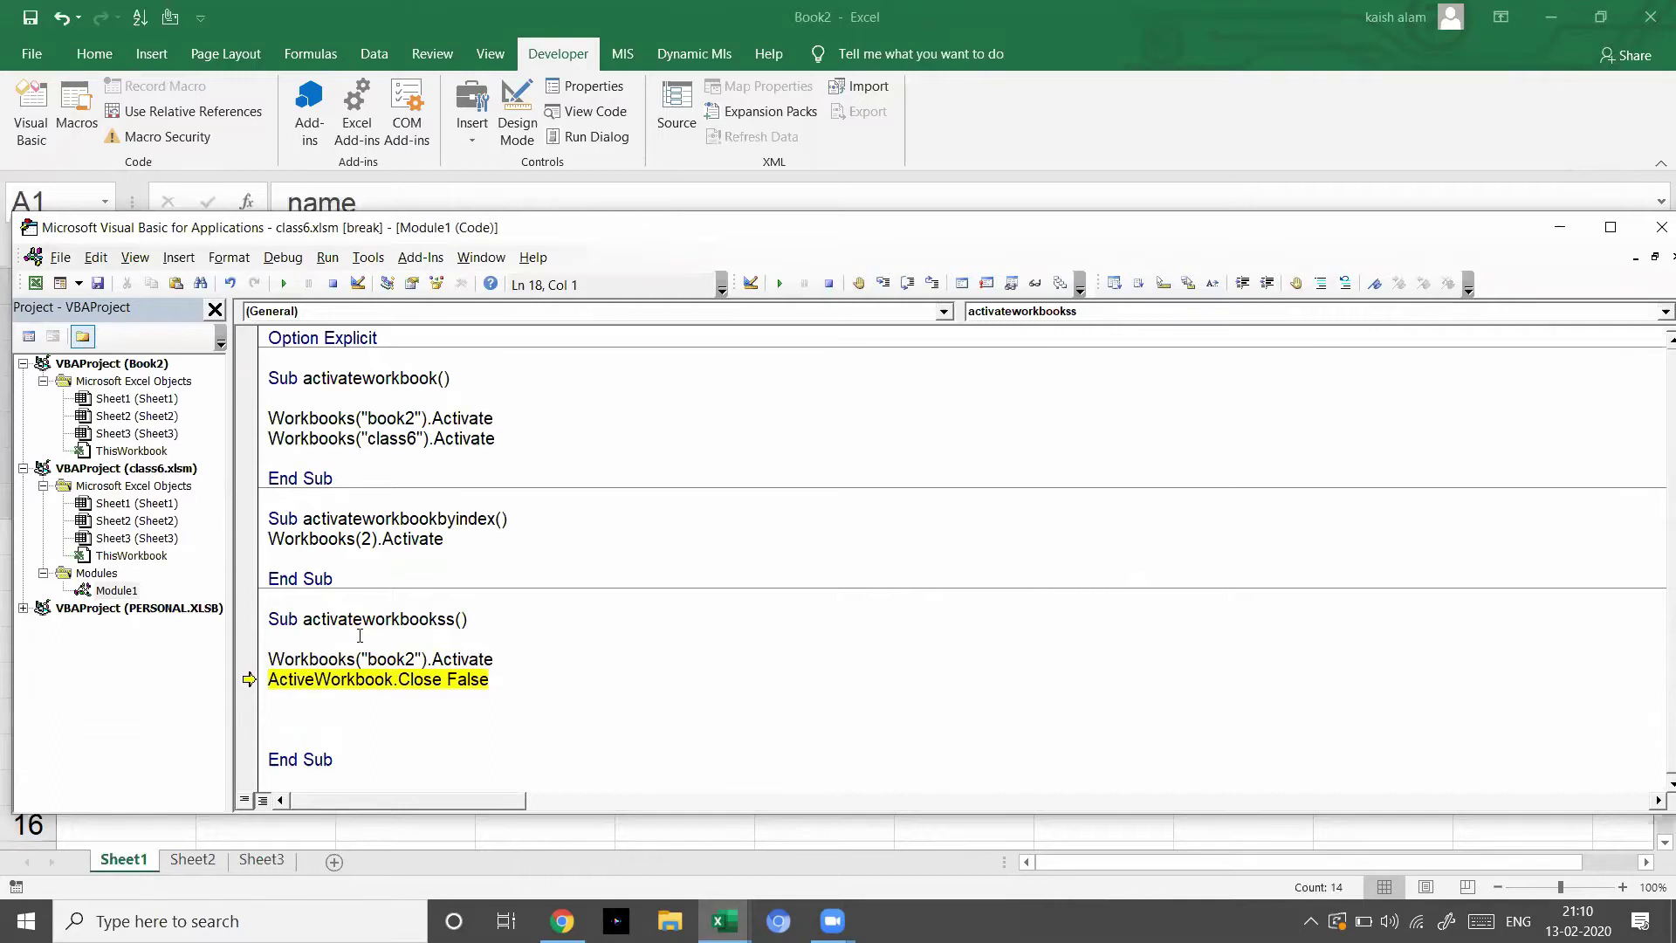
{"action": "key", "text": "F8"}
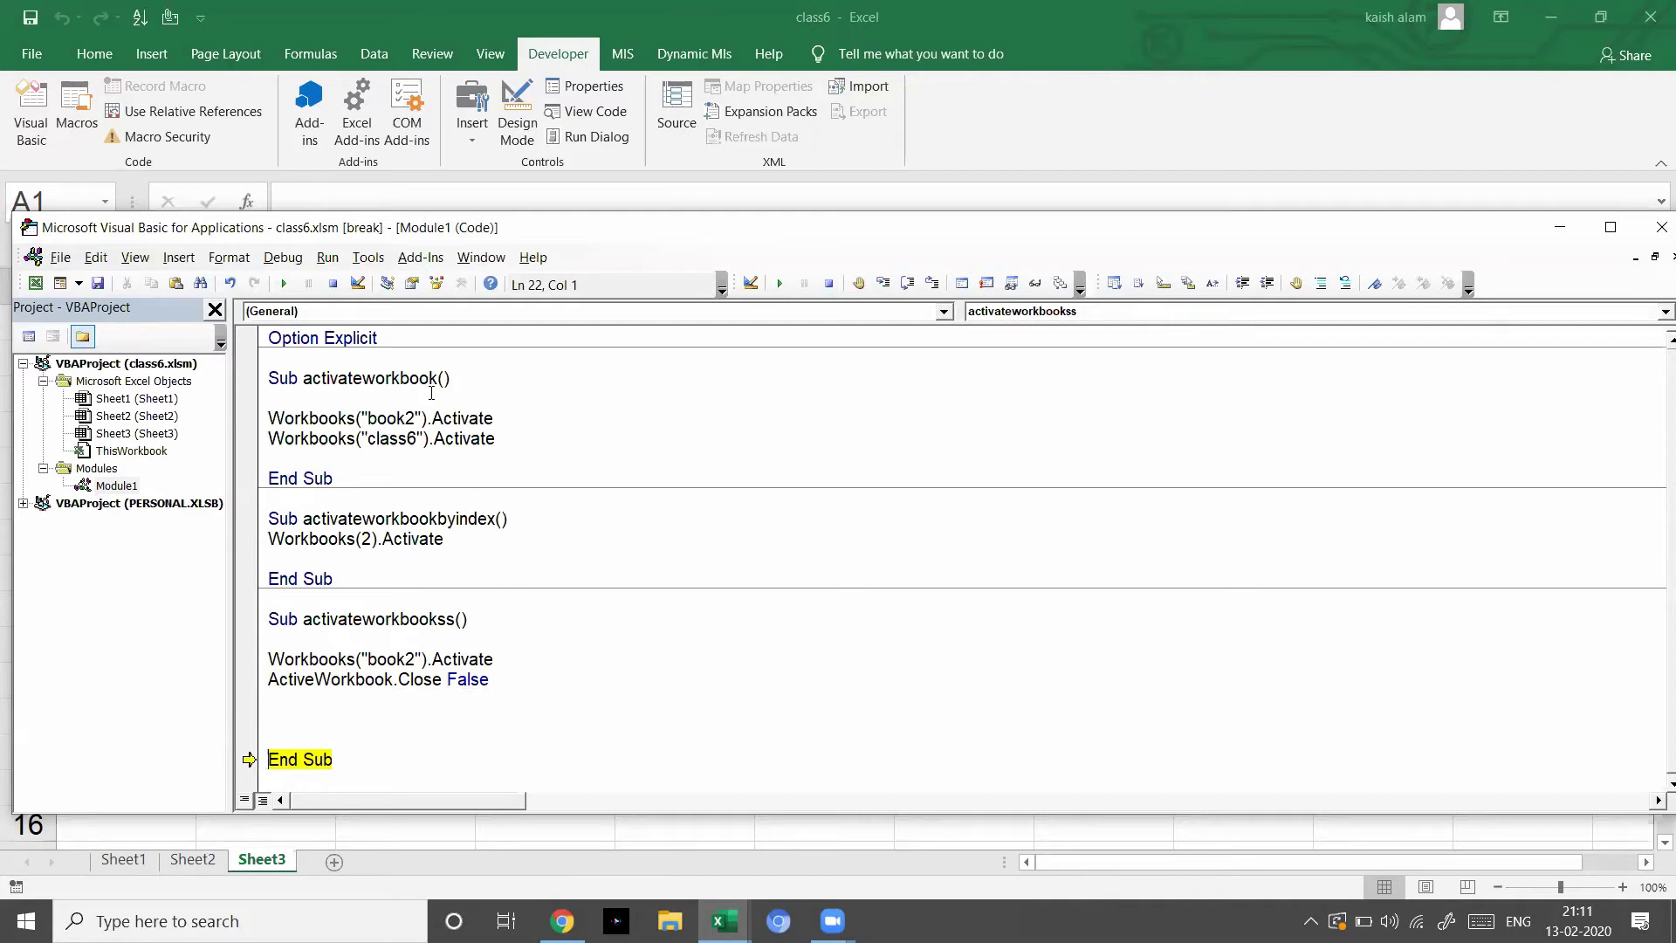
{"action": "left_click", "coordinate": [283, 283]}
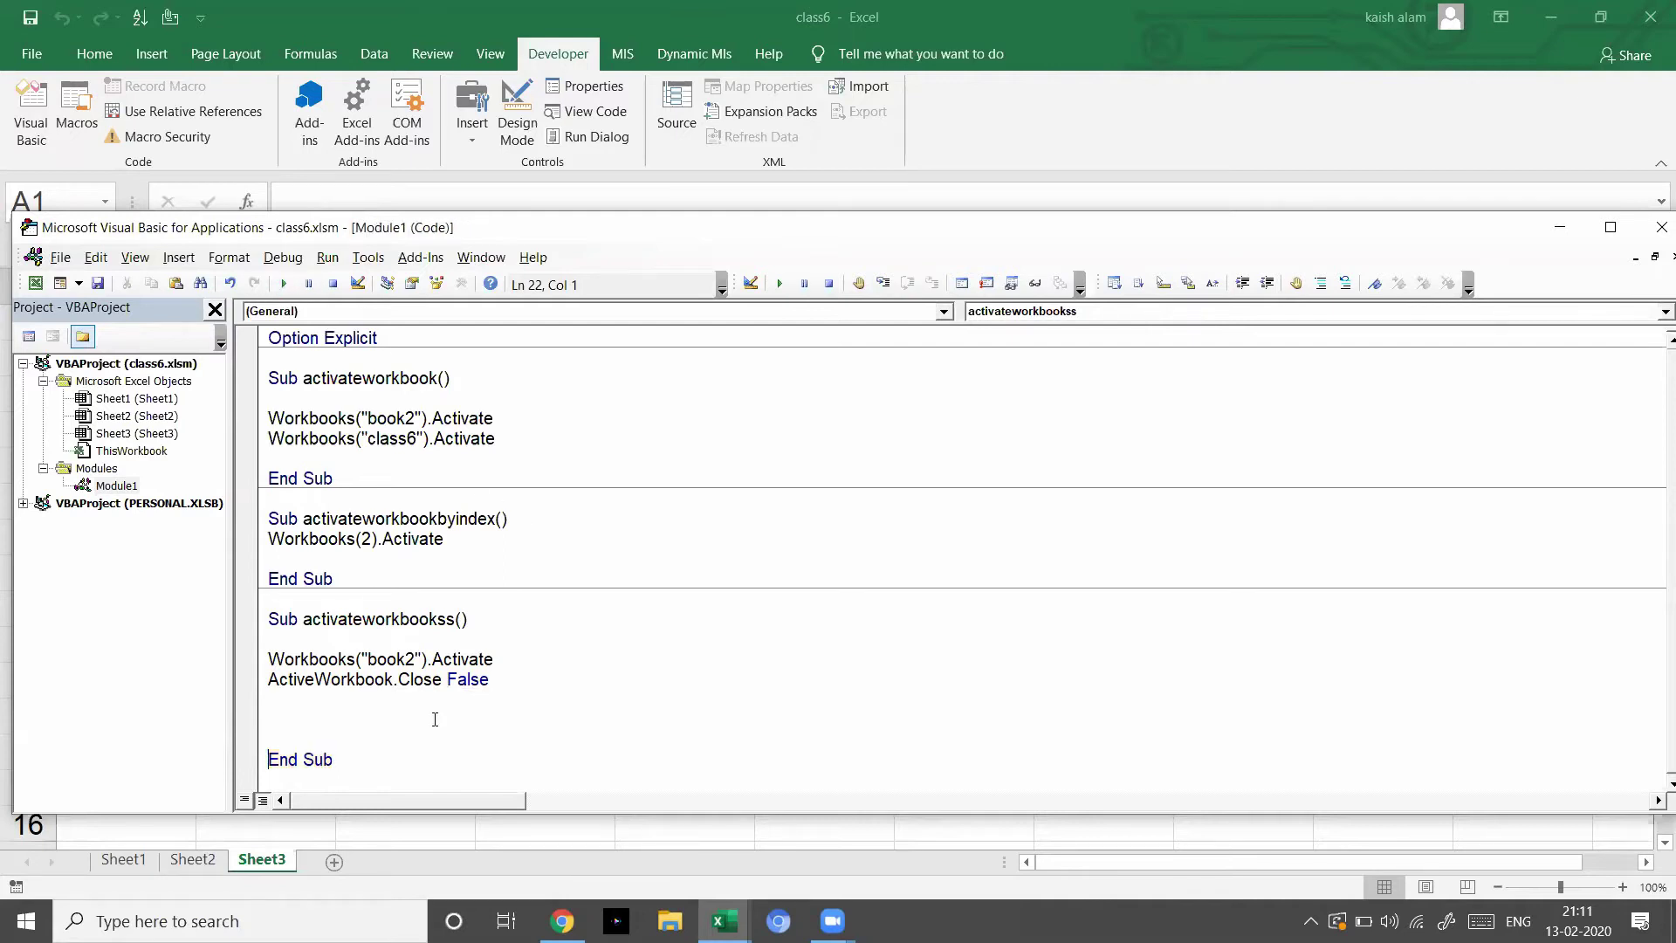
- Change the workbook reference from book2 to class6 and the Close argument to True
{"action": "left_click", "coordinate": [499, 682]}
{"action": "key", "text": "BackSpace"}
{"action": "key", "text": "BackSpace"}
{"action": "key", "text": "BackSpace"}
{"action": "key", "text": "BackSpace"}
{"action": "key", "text": "BackSpace"}
{"action": "type", "text": "class"}
{"action": "type", "text": "6"}
{"action": "left_click", "coordinate": [507, 680]}
{"action": "key", "text": "BackSpace"}
{"action": "key", "text": "BackSpace"}
{"action": "key", "text": "BackSpace"}
{"action": "key", "text": "BackSpace"}
{"action": "key", "text": "BackSpace"}
{"action": "type", "text": "true"}
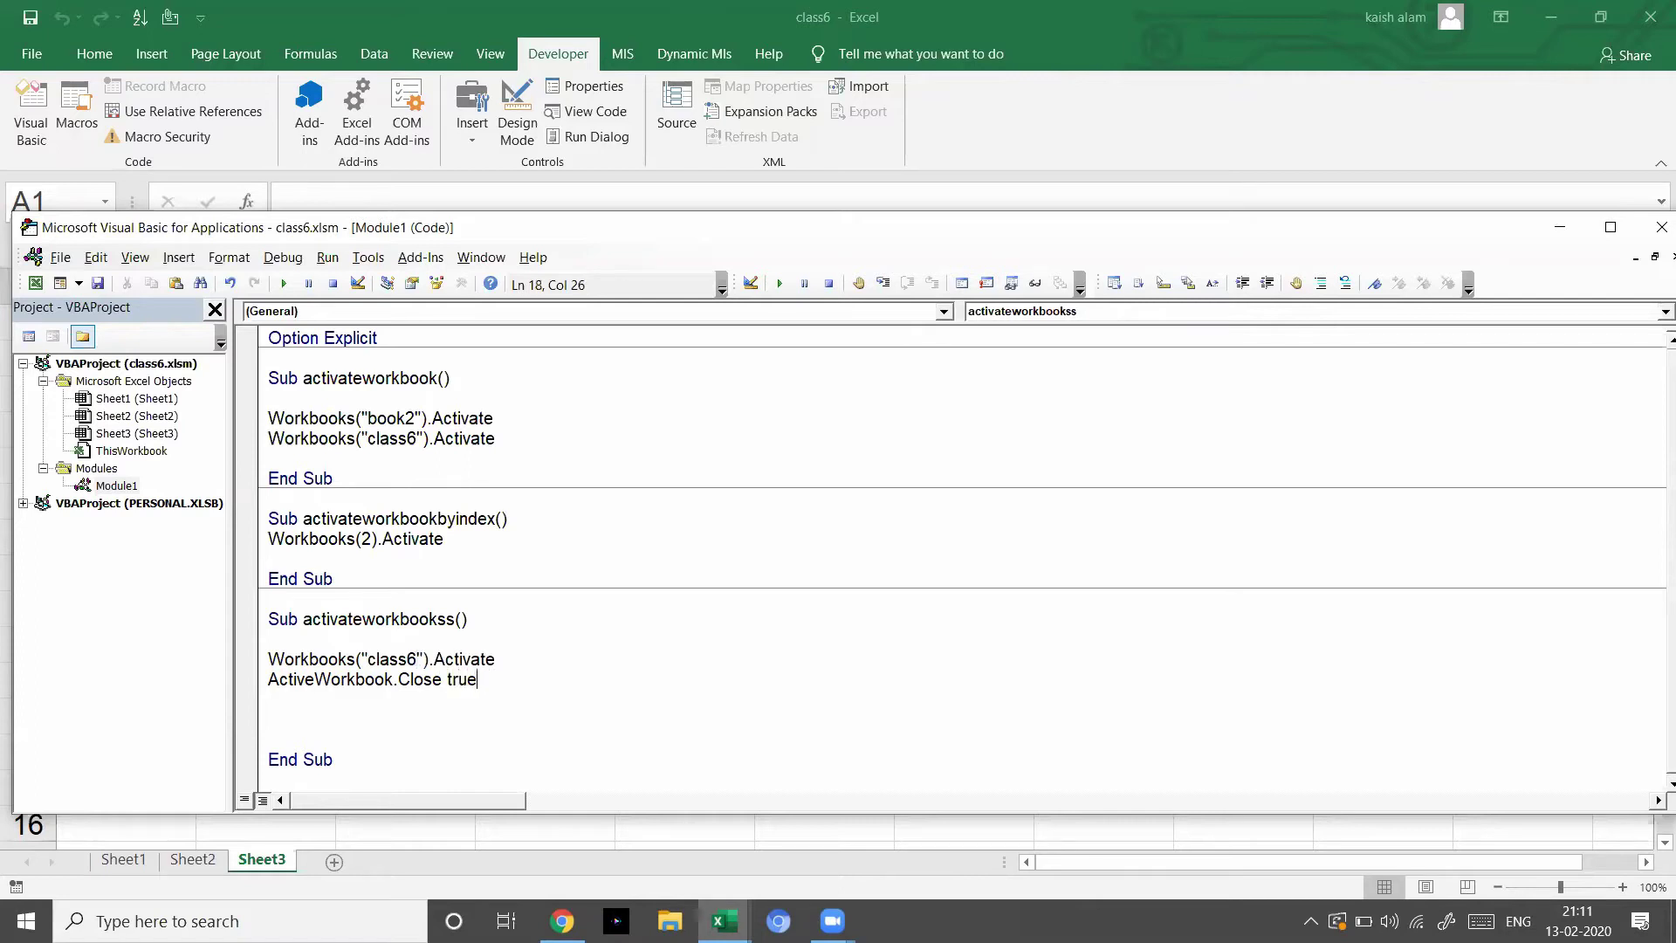
{"action": "key", "text": "Return"}
- Delete the extra blank lines inside the activateworkbookss macro
{"action": "left_click", "coordinate": [368, 471]}
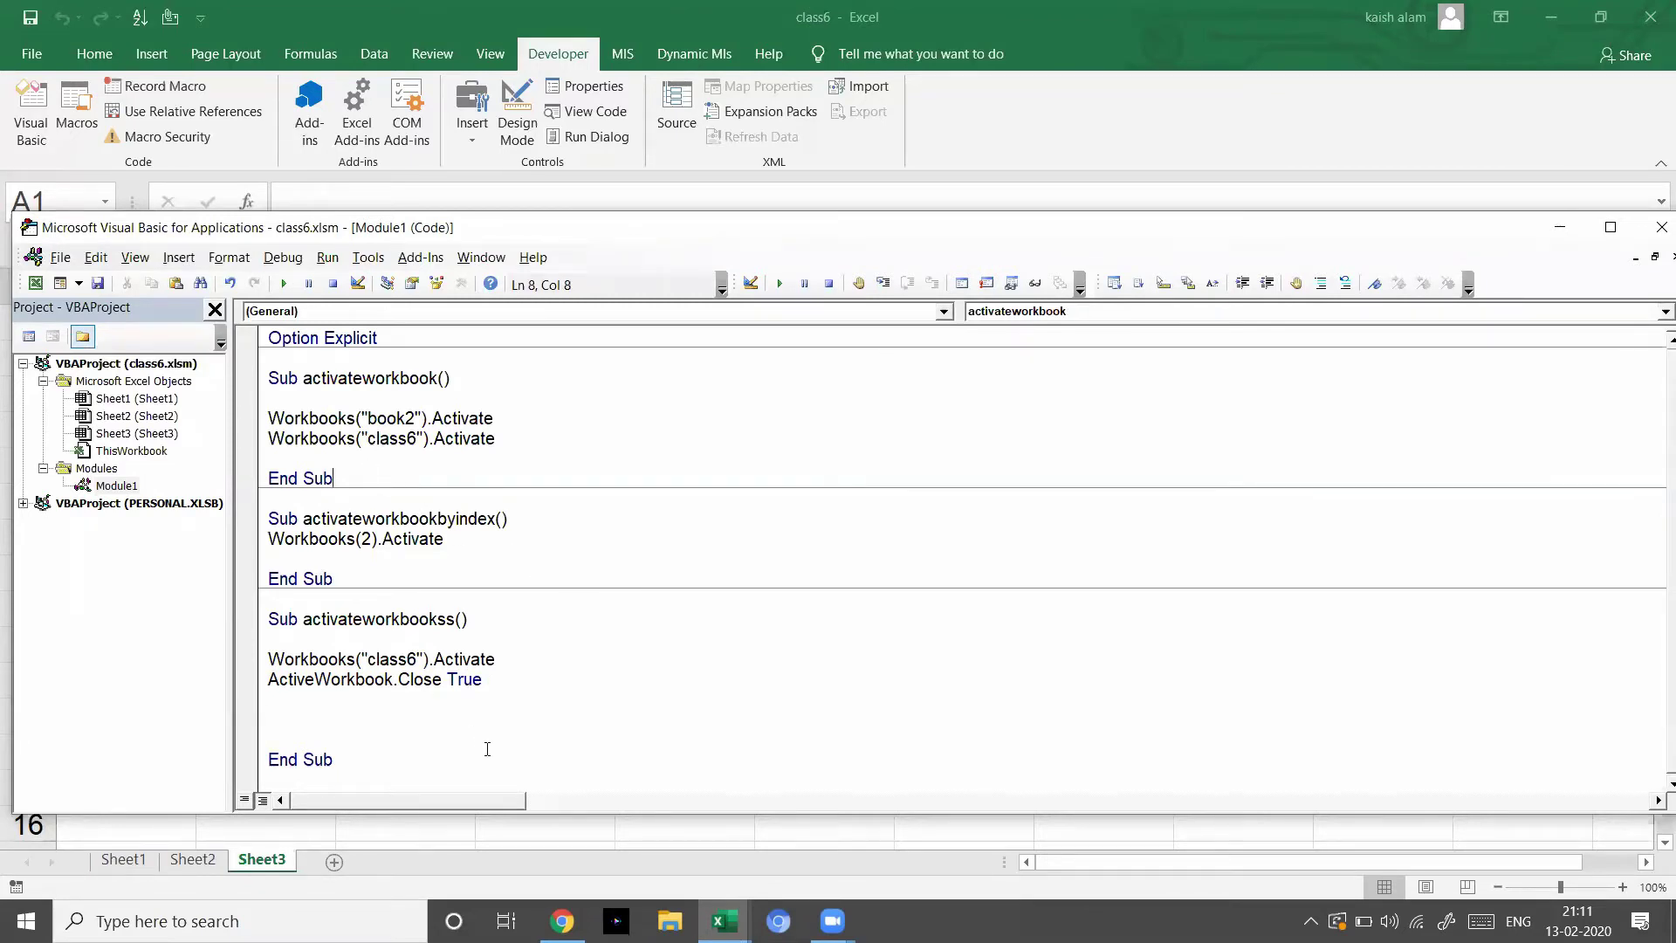
{"action": "left_click", "coordinate": [515, 660]}
{"action": "left_click", "coordinate": [418, 658]}
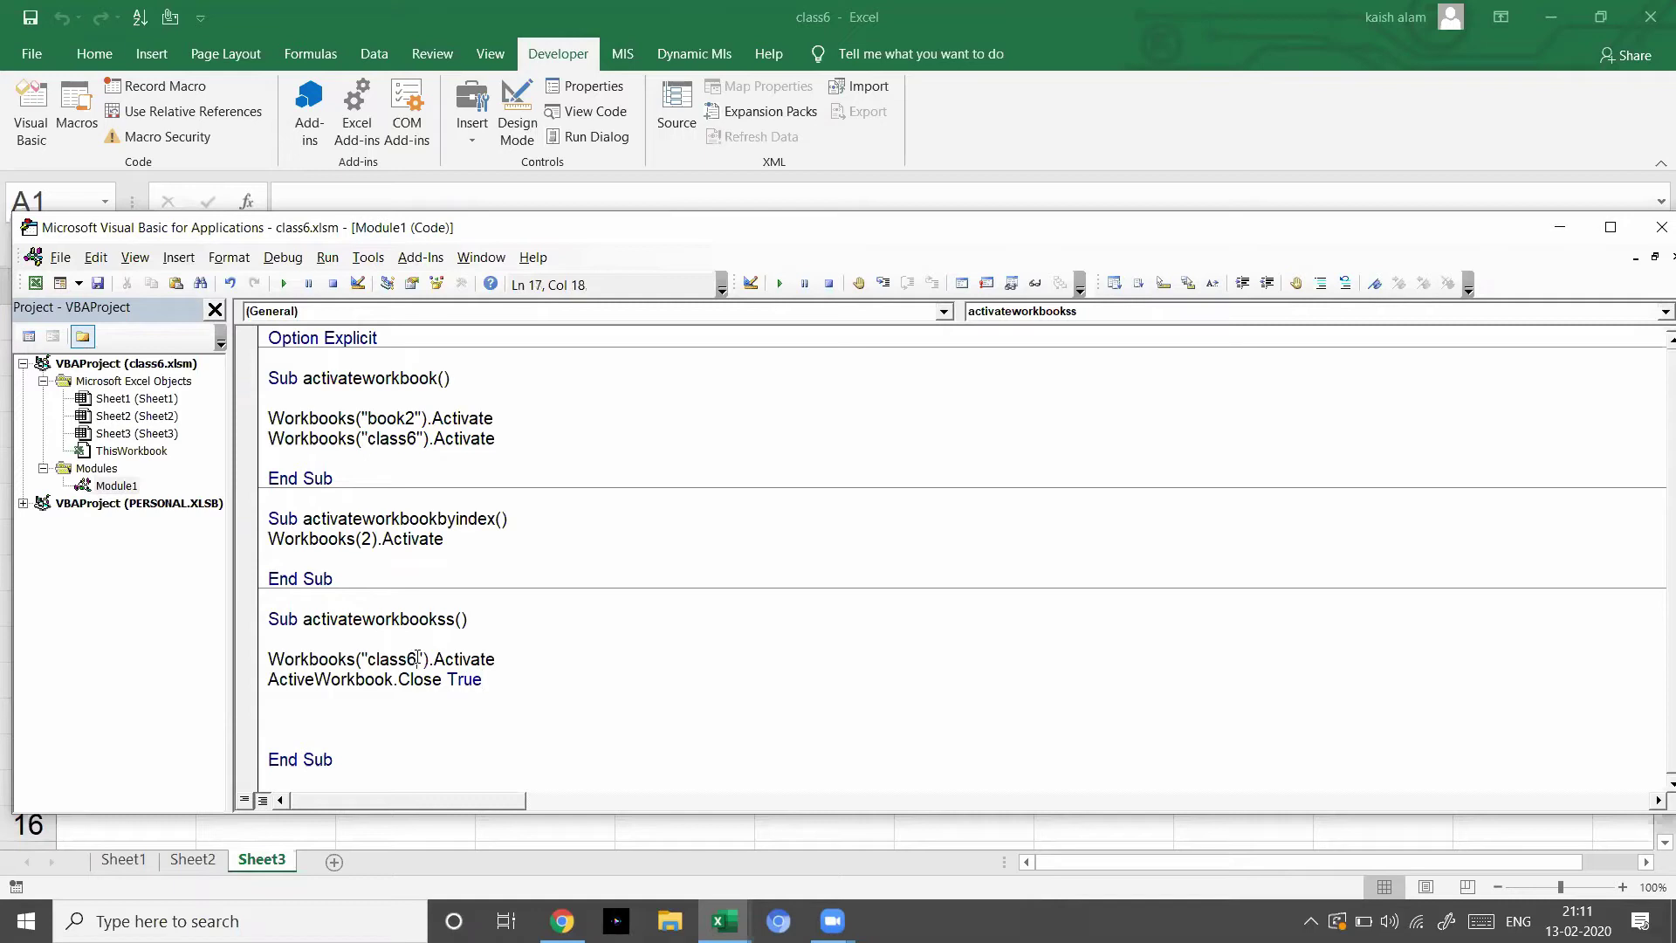
{"action": "left_click", "coordinate": [346, 774]}
{"action": "scroll", "coordinate": [961, 550], "scroll_direction": "down", "scroll_amount": 1}
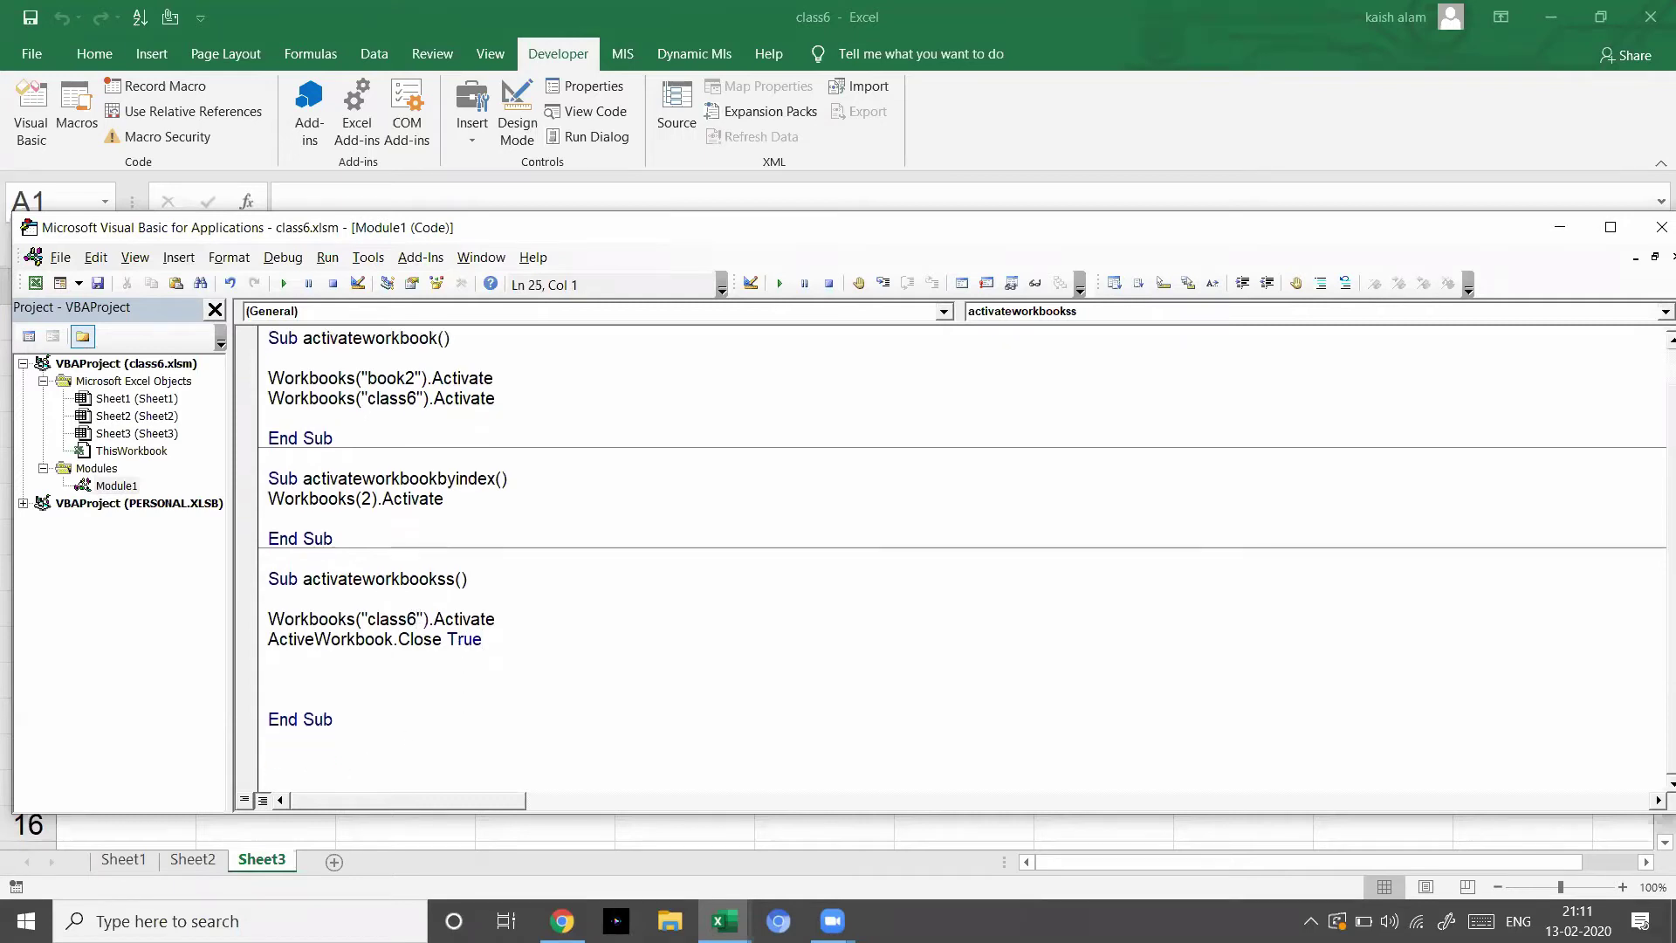
{"action": "key", "text": "Up"}
{"action": "key", "text": "Up"}
{"action": "left_click", "coordinate": [269, 678]}
{"action": "key", "text": "BackSpace"}
{"action": "key", "text": "BackSpace"}
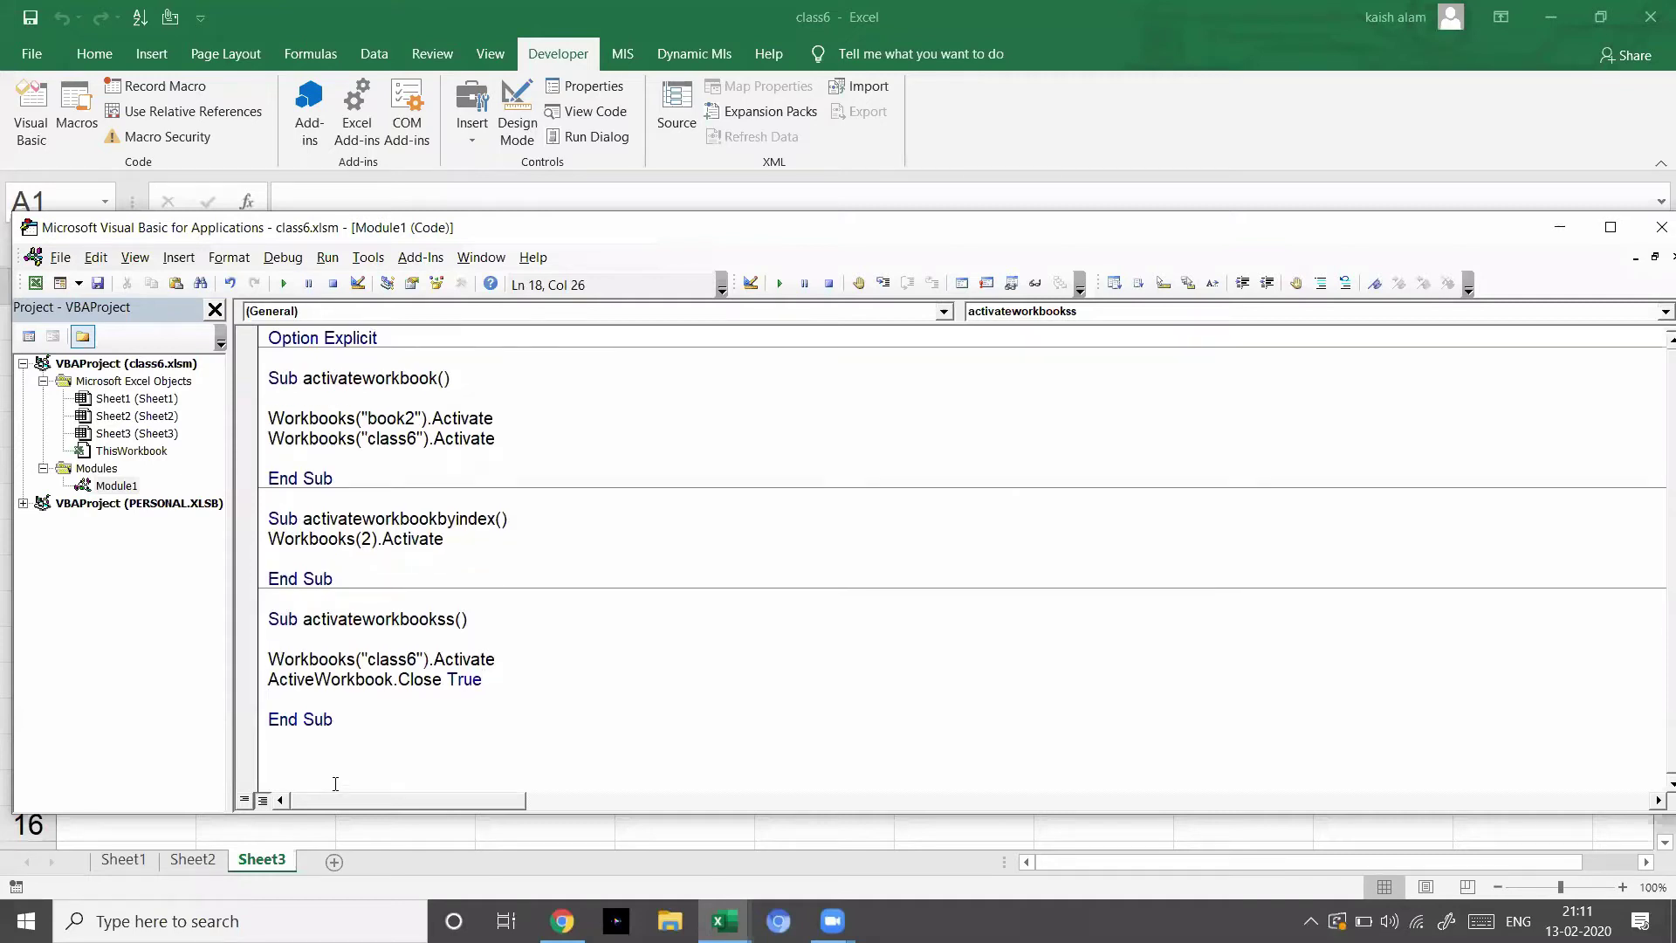
{"action": "left_click", "coordinate": [278, 756]}
- Declare Sub newworkbookactivatemethod with its closing End Sub line
{"action": "type", "text": "subnewworkbookactivatemeth"}
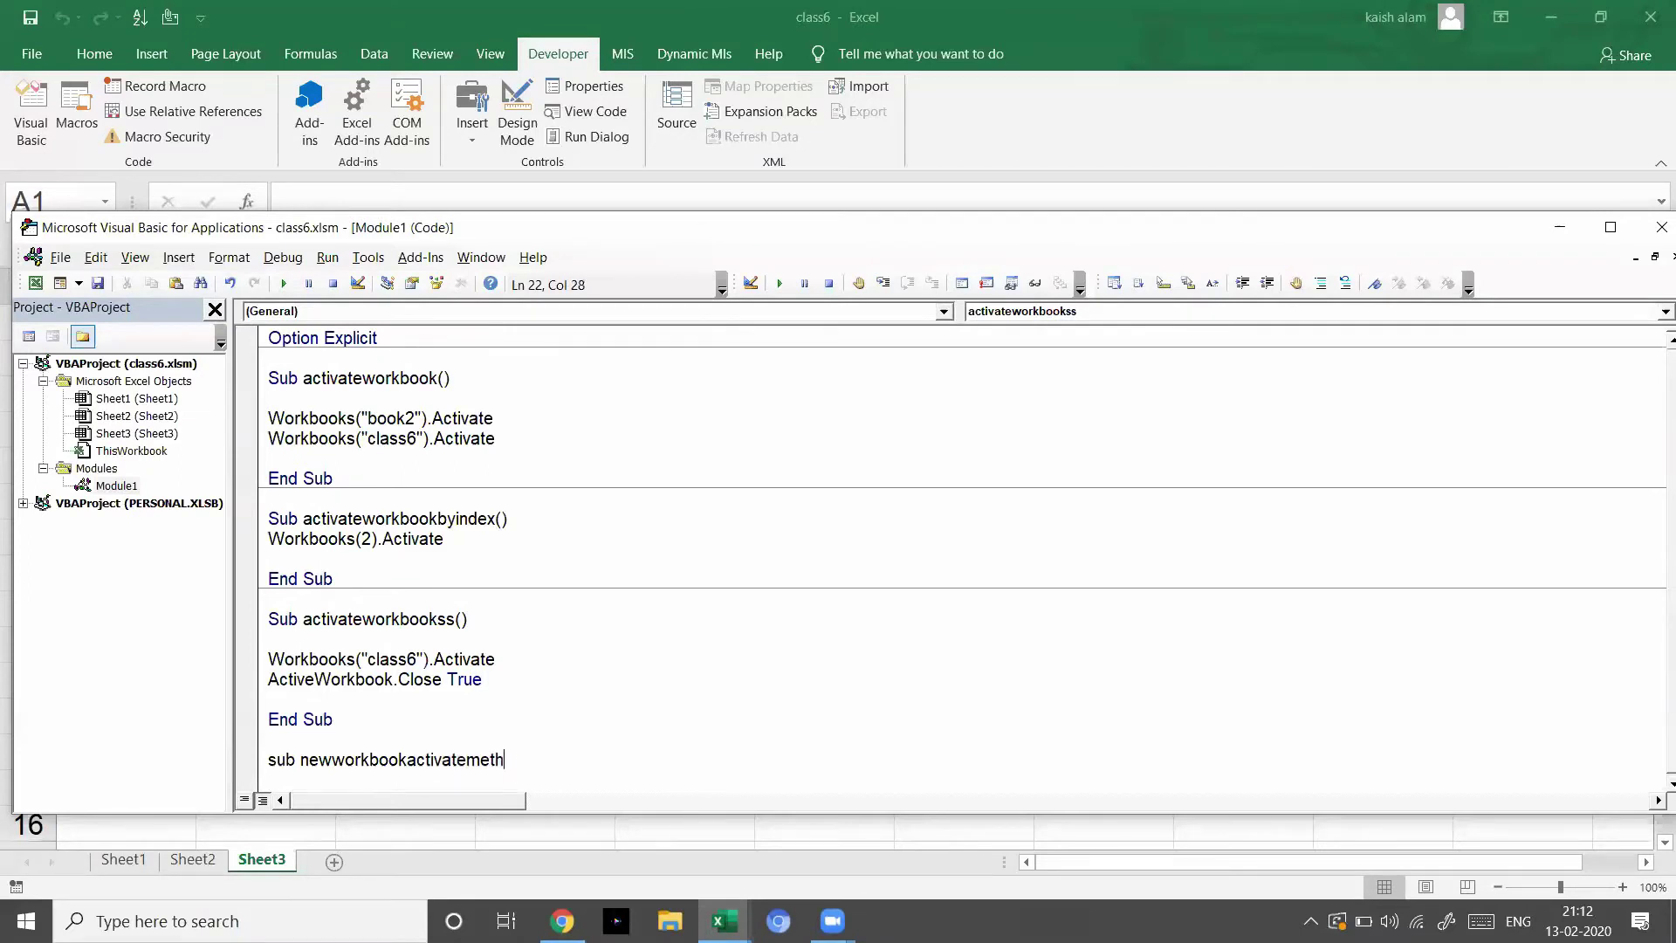
{"action": "type", "text": "od"}
{"action": "key", "text": "Return"}
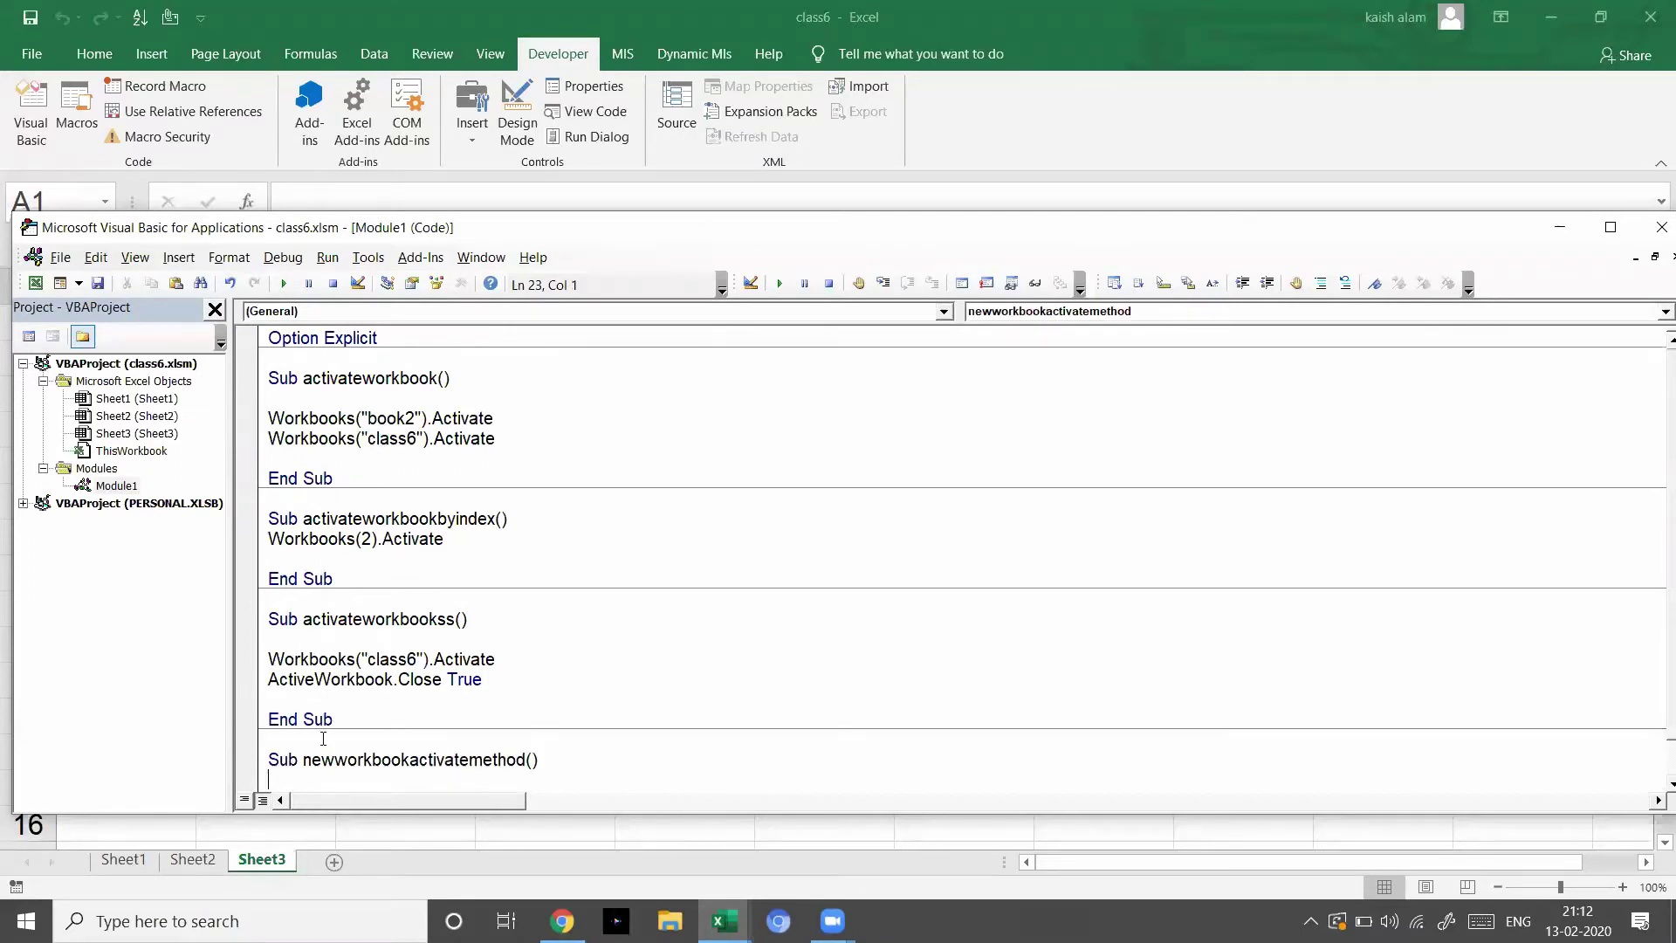
{"action": "key", "text": "Return"}
{"action": "key", "text": "Return"}
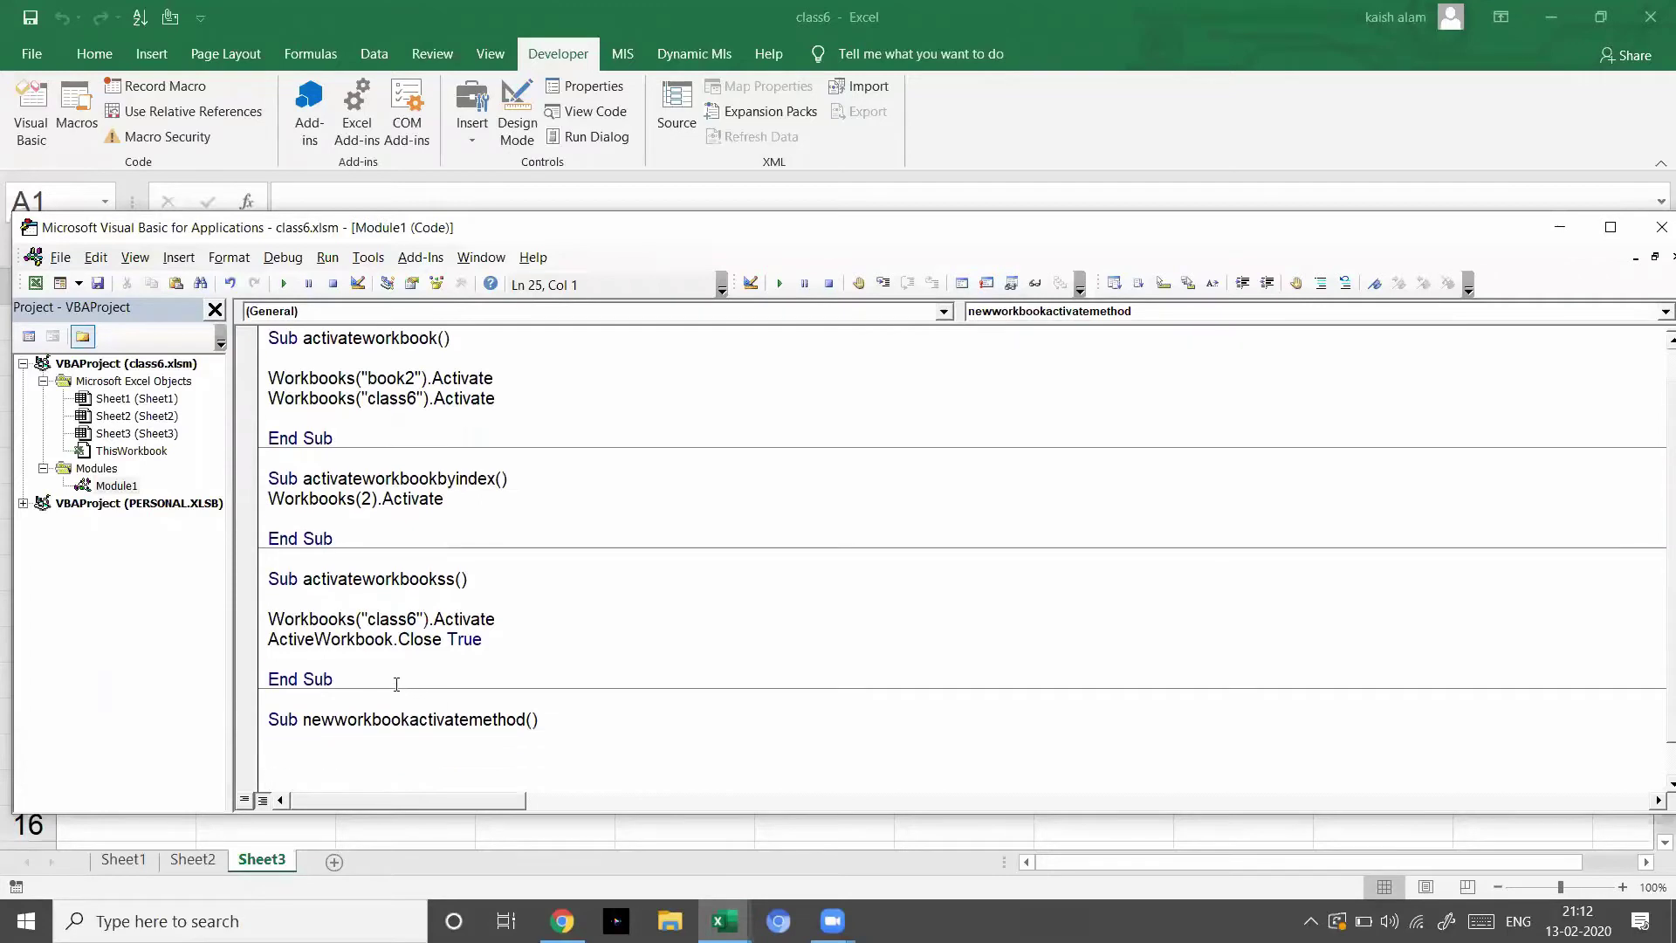
{"action": "type", "text": "End Sub"}
{"action": "key", "text": "Up"}
- Give the macro the body ThisWorkbook.Close True, then return to the worksheet
{"action": "type", "text": "thisworkbook.clo"}
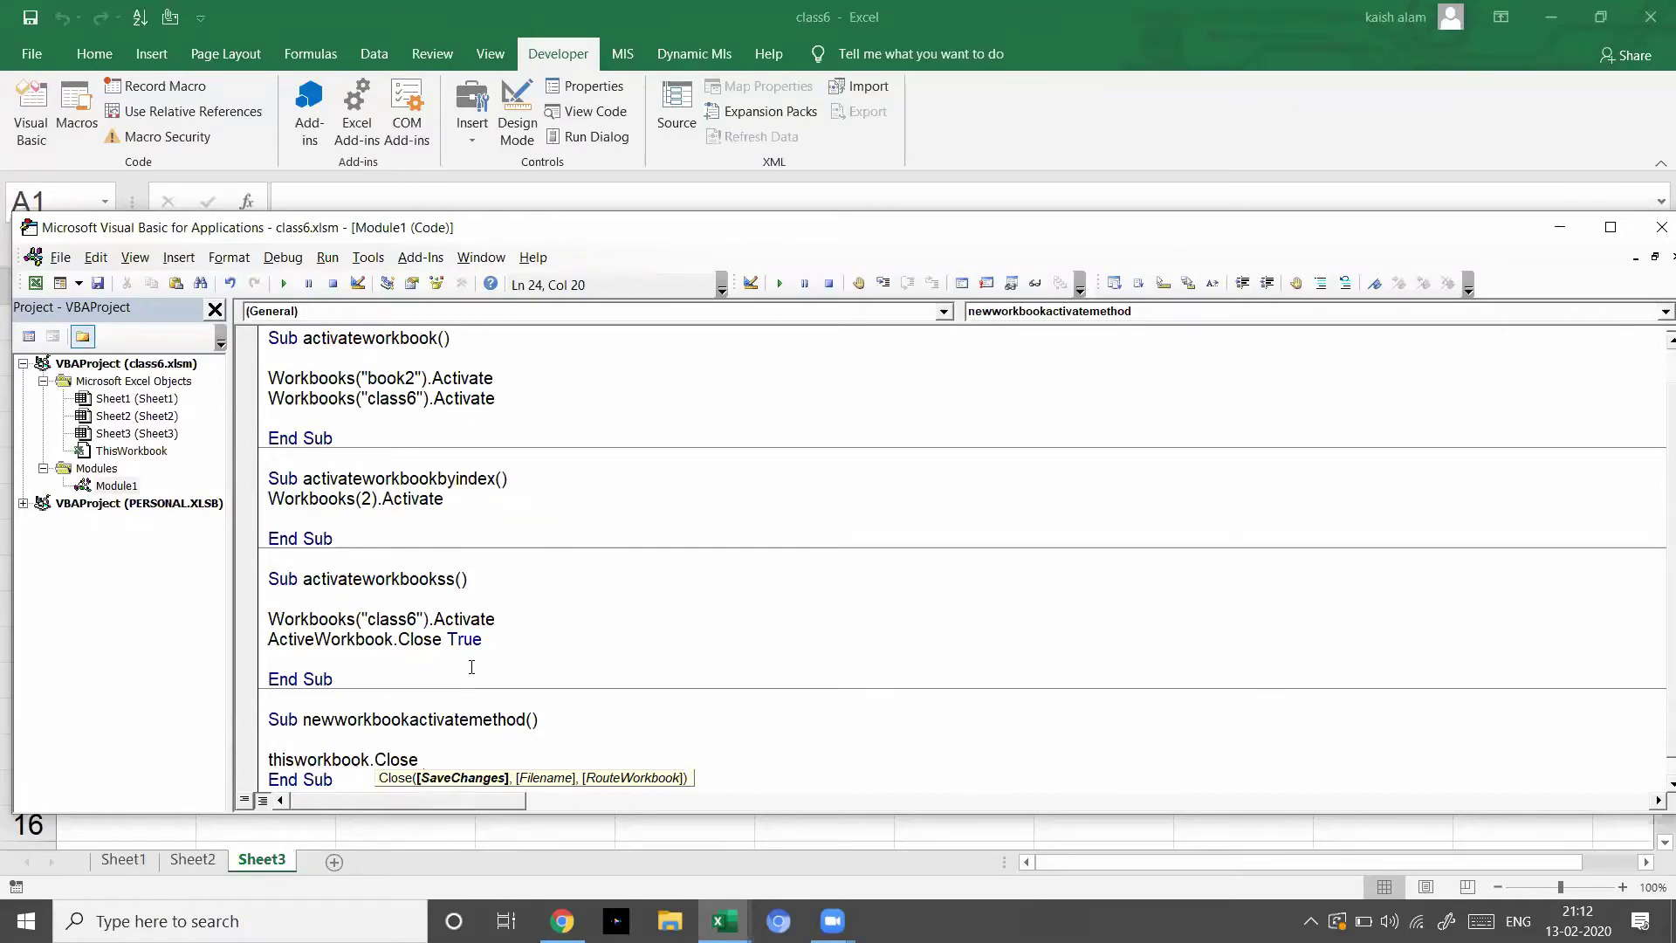
{"action": "type", "text": "true"}
{"action": "key", "text": "Down"}
{"action": "key", "text": "Up"}
{"action": "key", "text": "Left"}
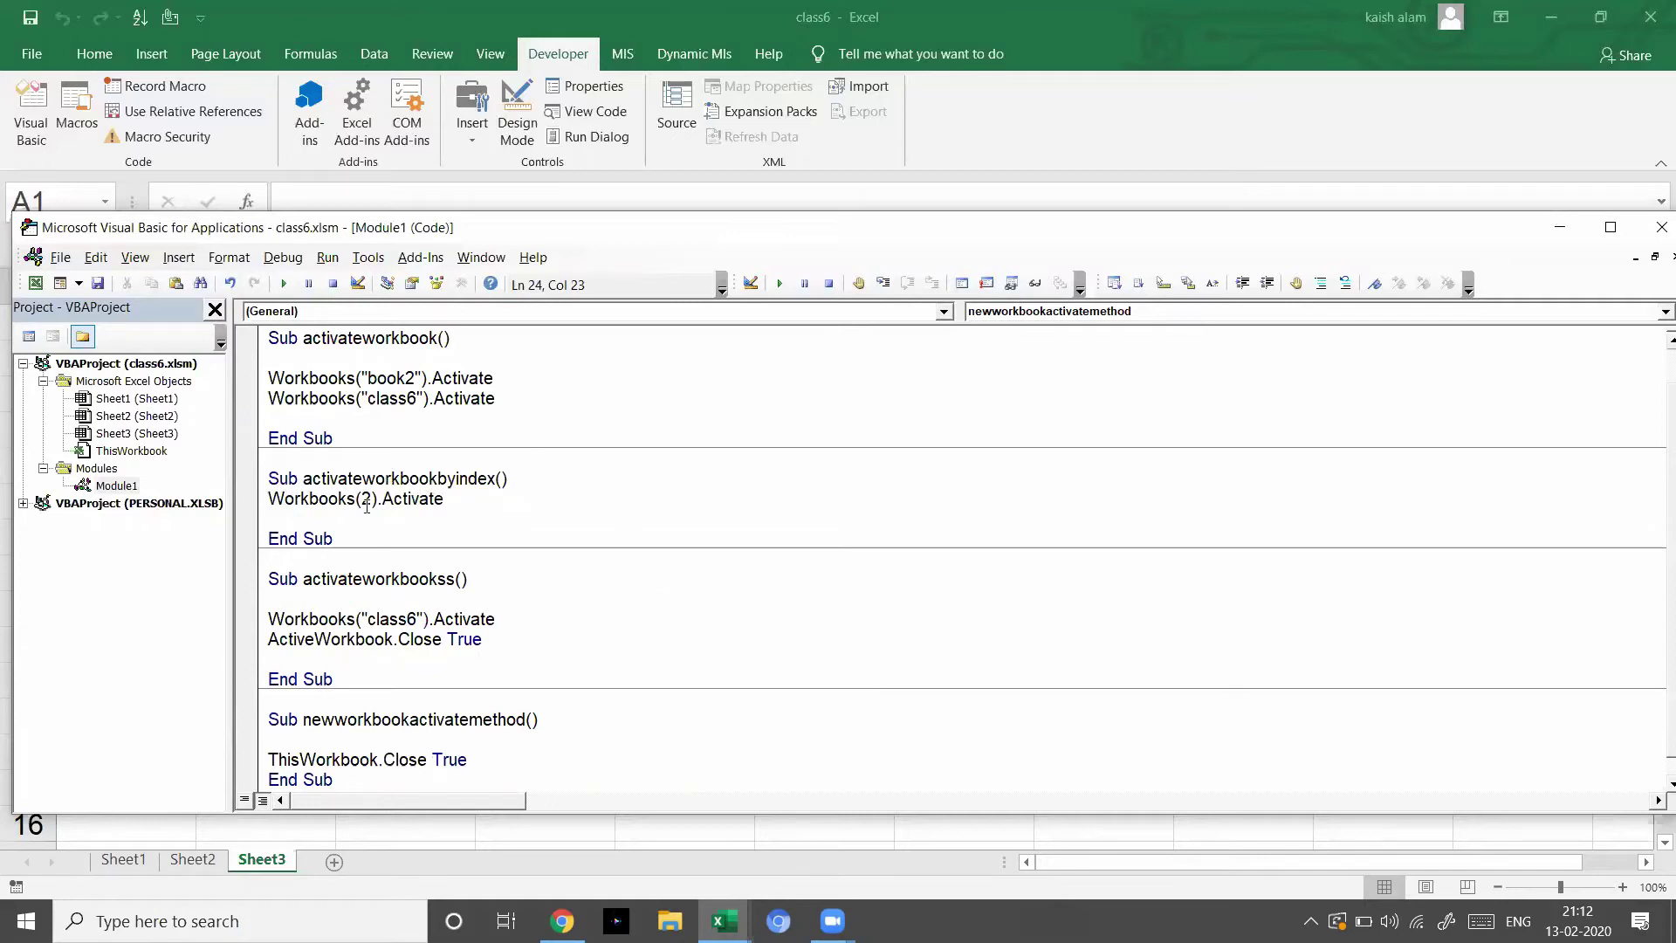
{"action": "left_click", "coordinate": [428, 744]}
{"action": "key", "text": "alt+F11"}
{"action": "left_click", "coordinate": [472, 573]}
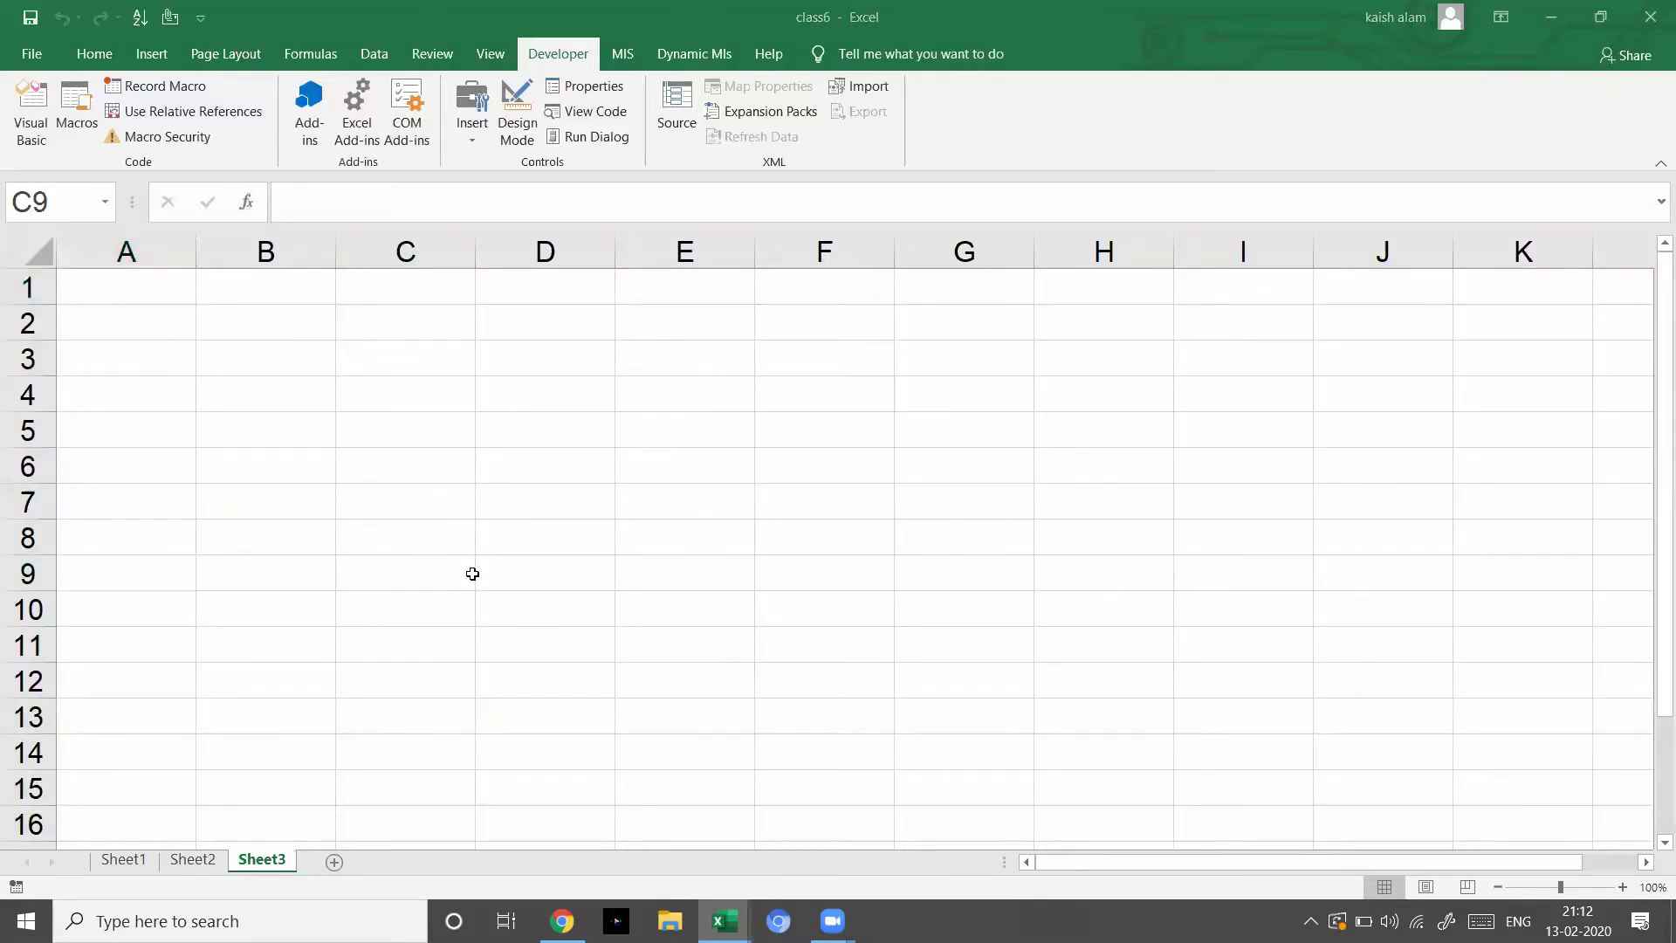
- Run newworkbookactivatemethod from the VBA editor, saving and closing class6
{"action": "key", "text": "alt+Tab"}
{"action": "key", "text": "alt+Tab"}
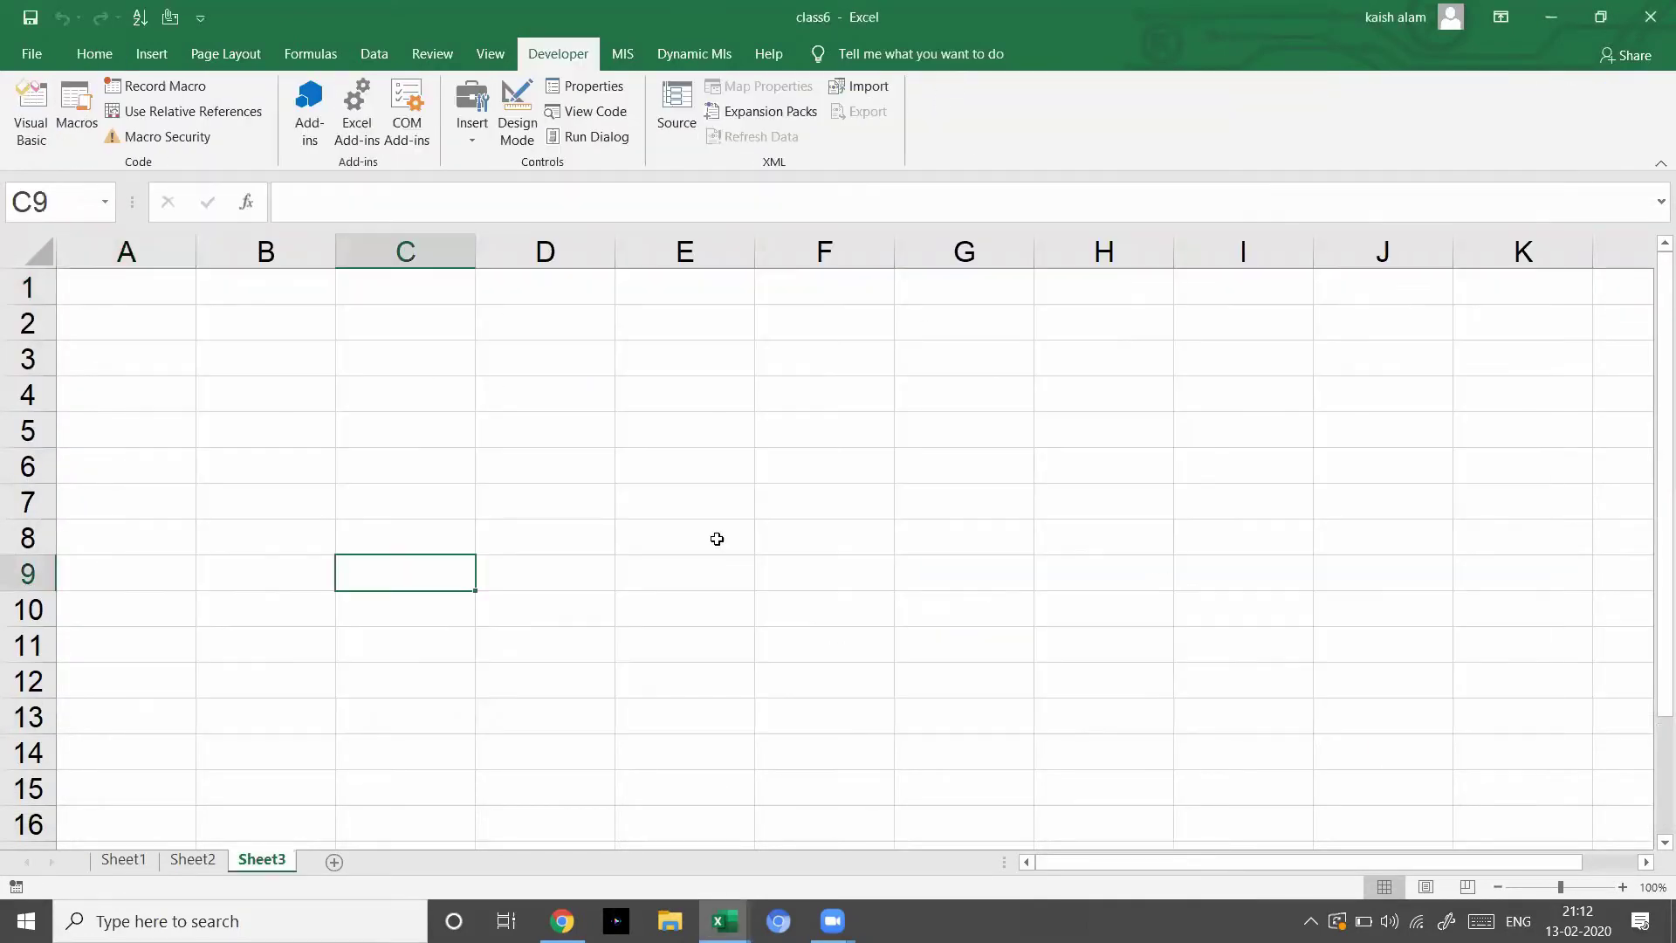
{"action": "key", "text": "alt+Tab"}
{"action": "key", "text": "alt+Tab"}
{"action": "key", "text": "alt+Tab"}
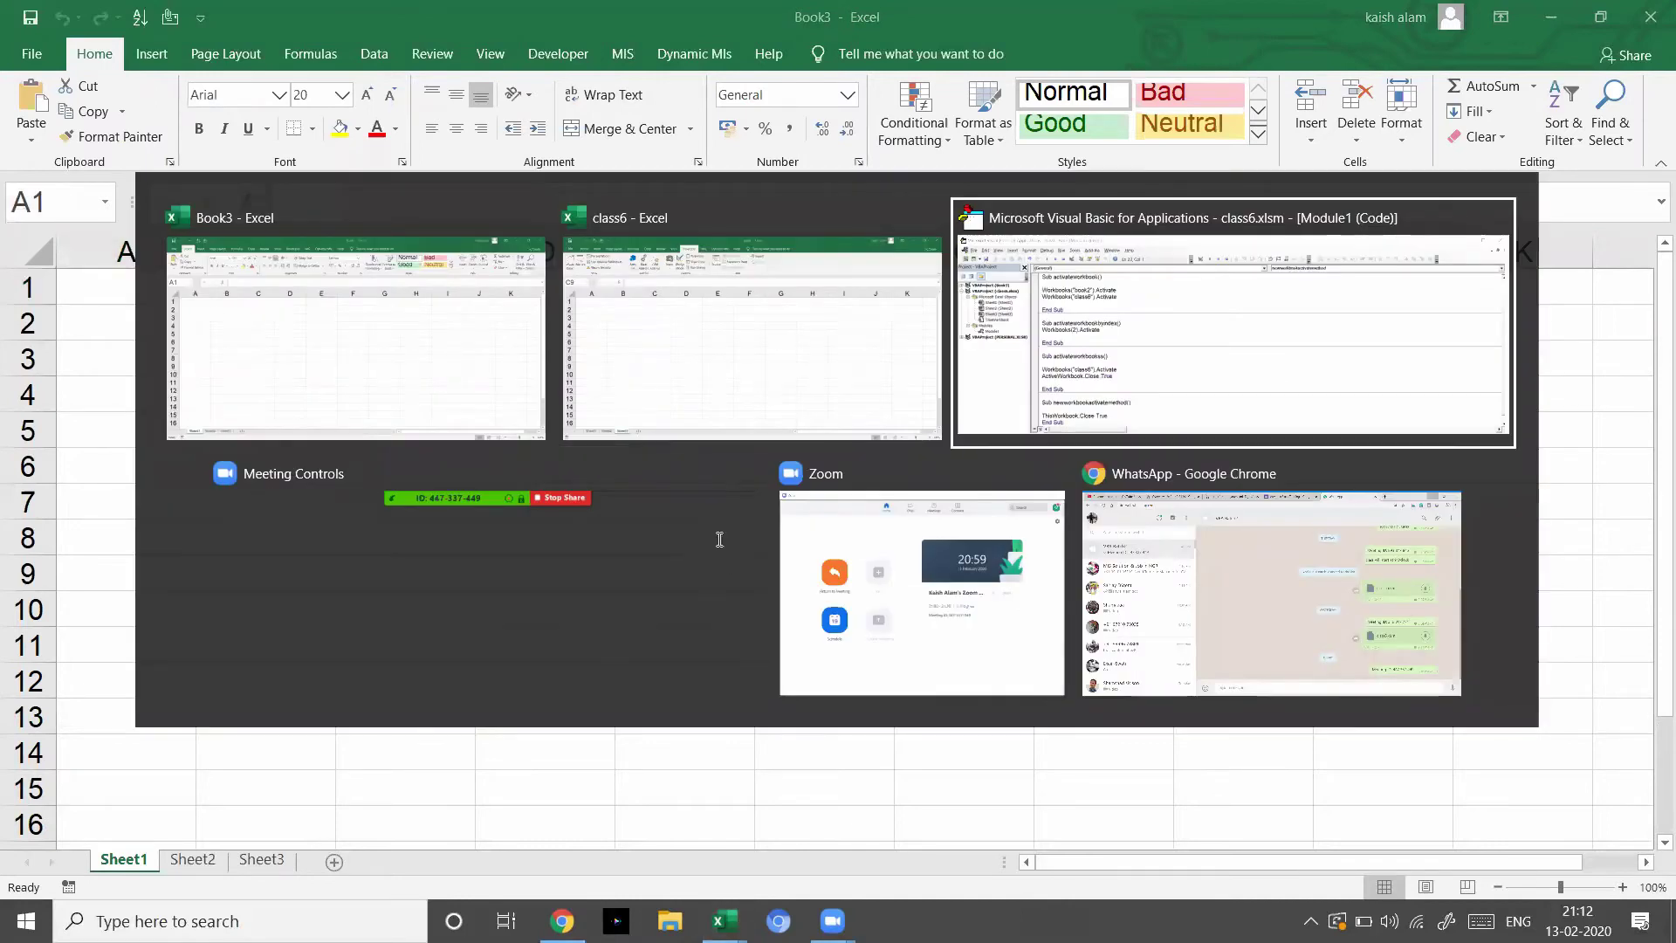
{"action": "left_click", "coordinate": [477, 756]}
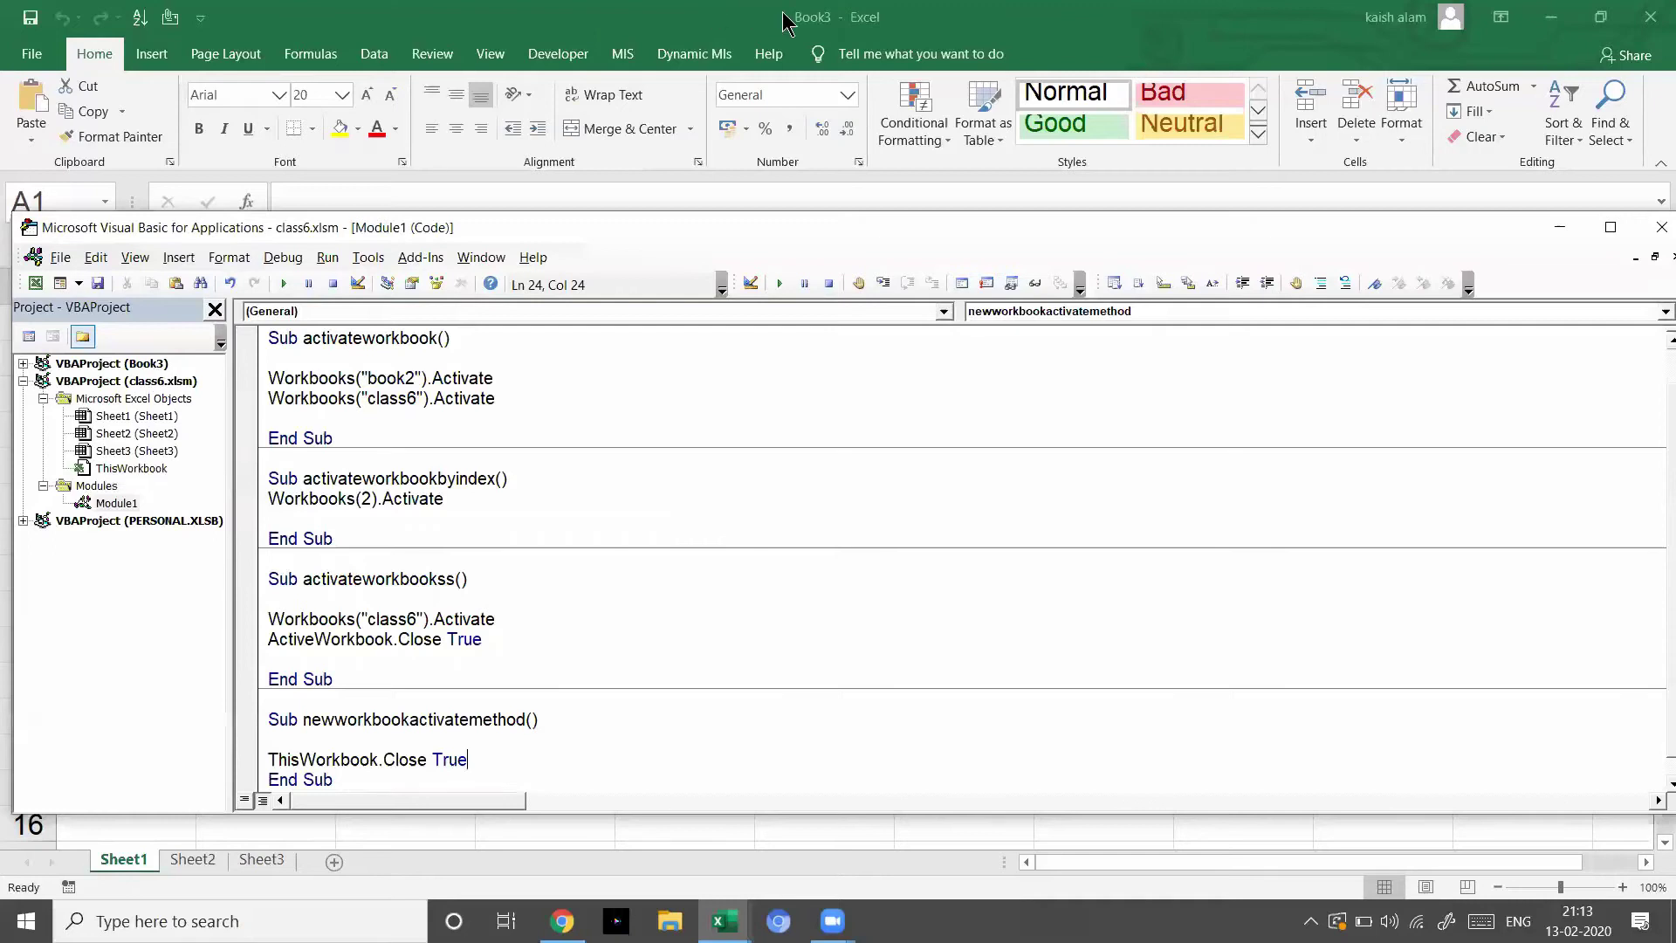
{"action": "left_click", "coordinate": [283, 285]}
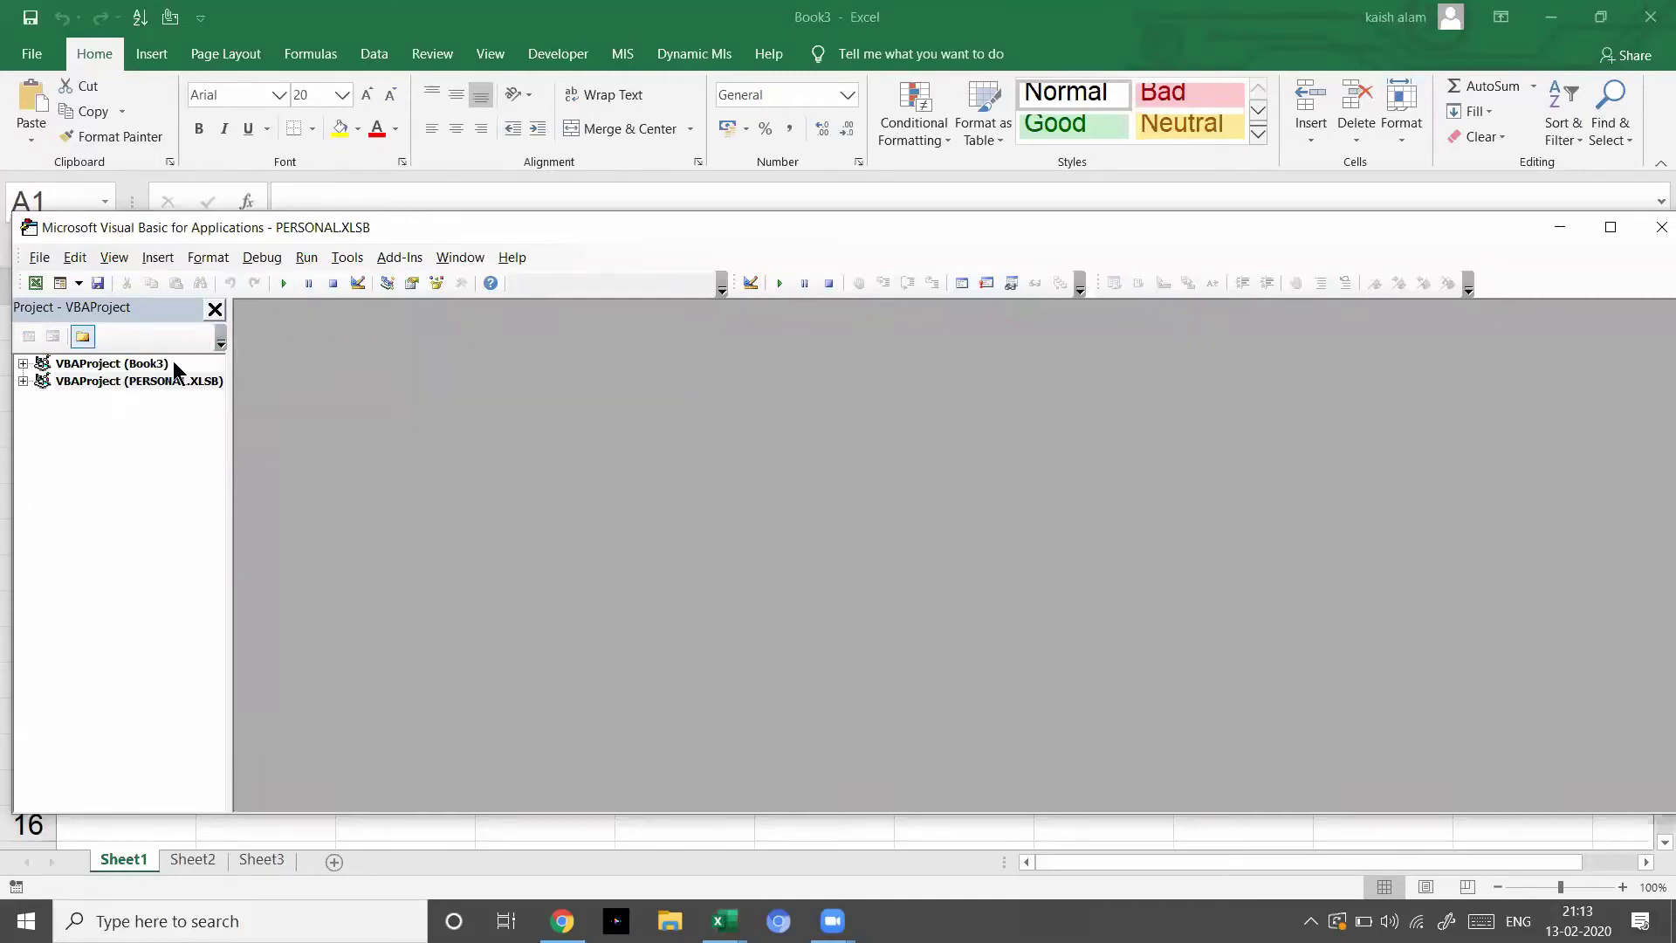
- Minimize the windows and reopen class6 from the desktop
{"action": "left_click", "coordinate": [1591, 35]}
{"action": "left_click", "coordinate": [1591, 35]}
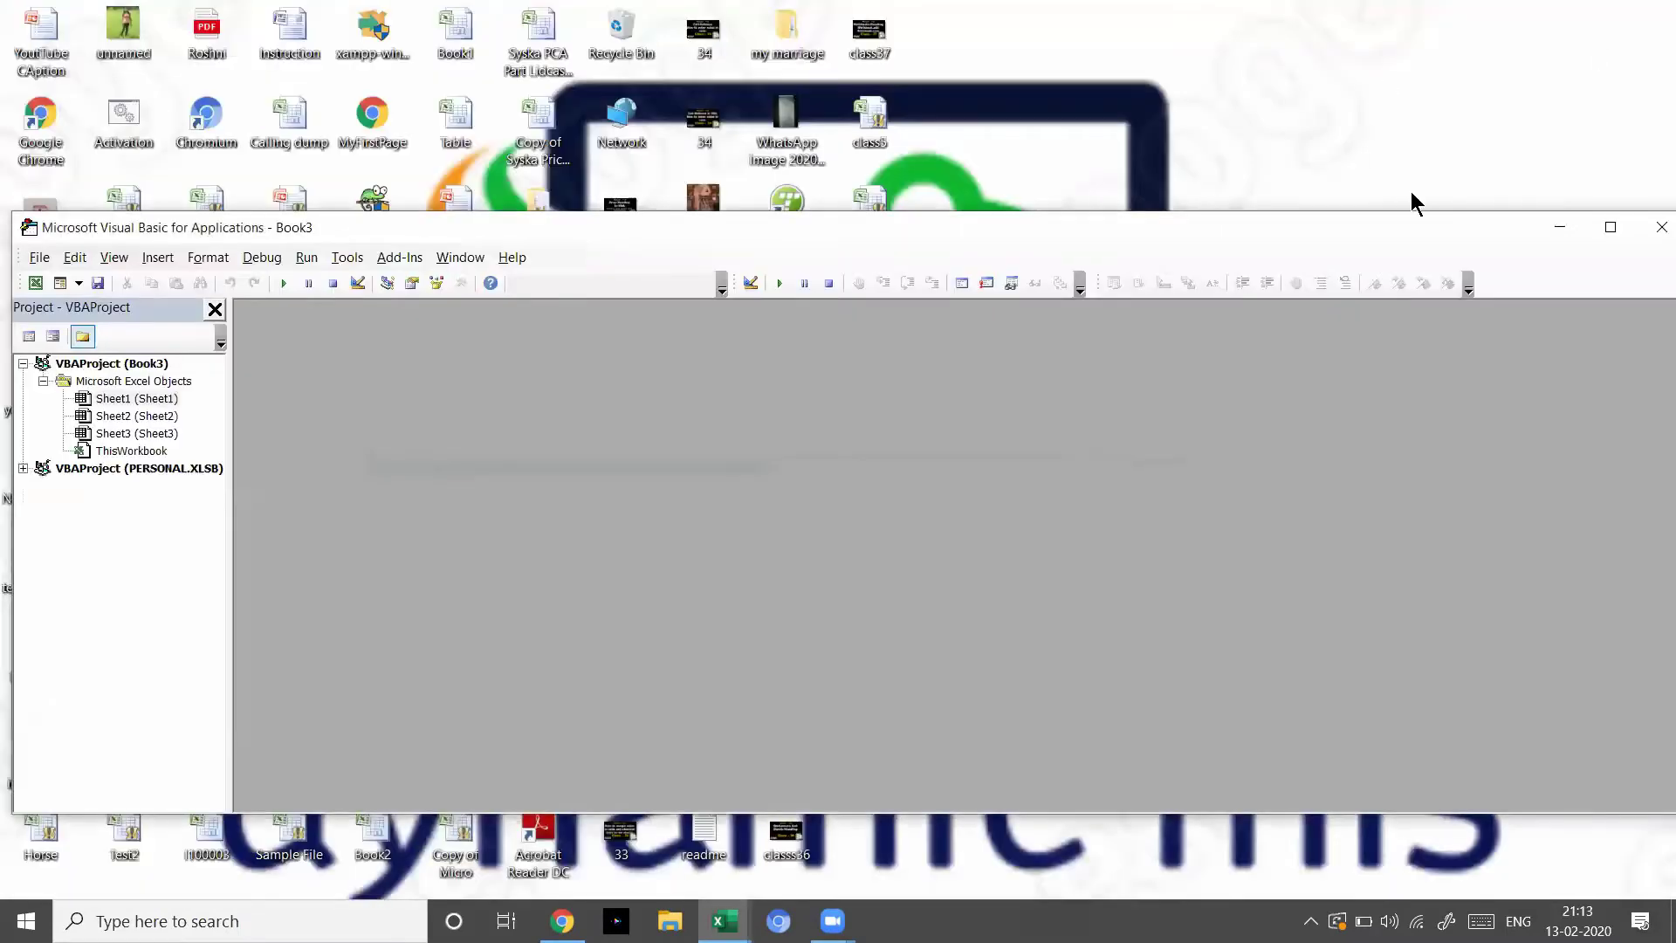
{"action": "left_click", "coordinate": [1559, 229]}
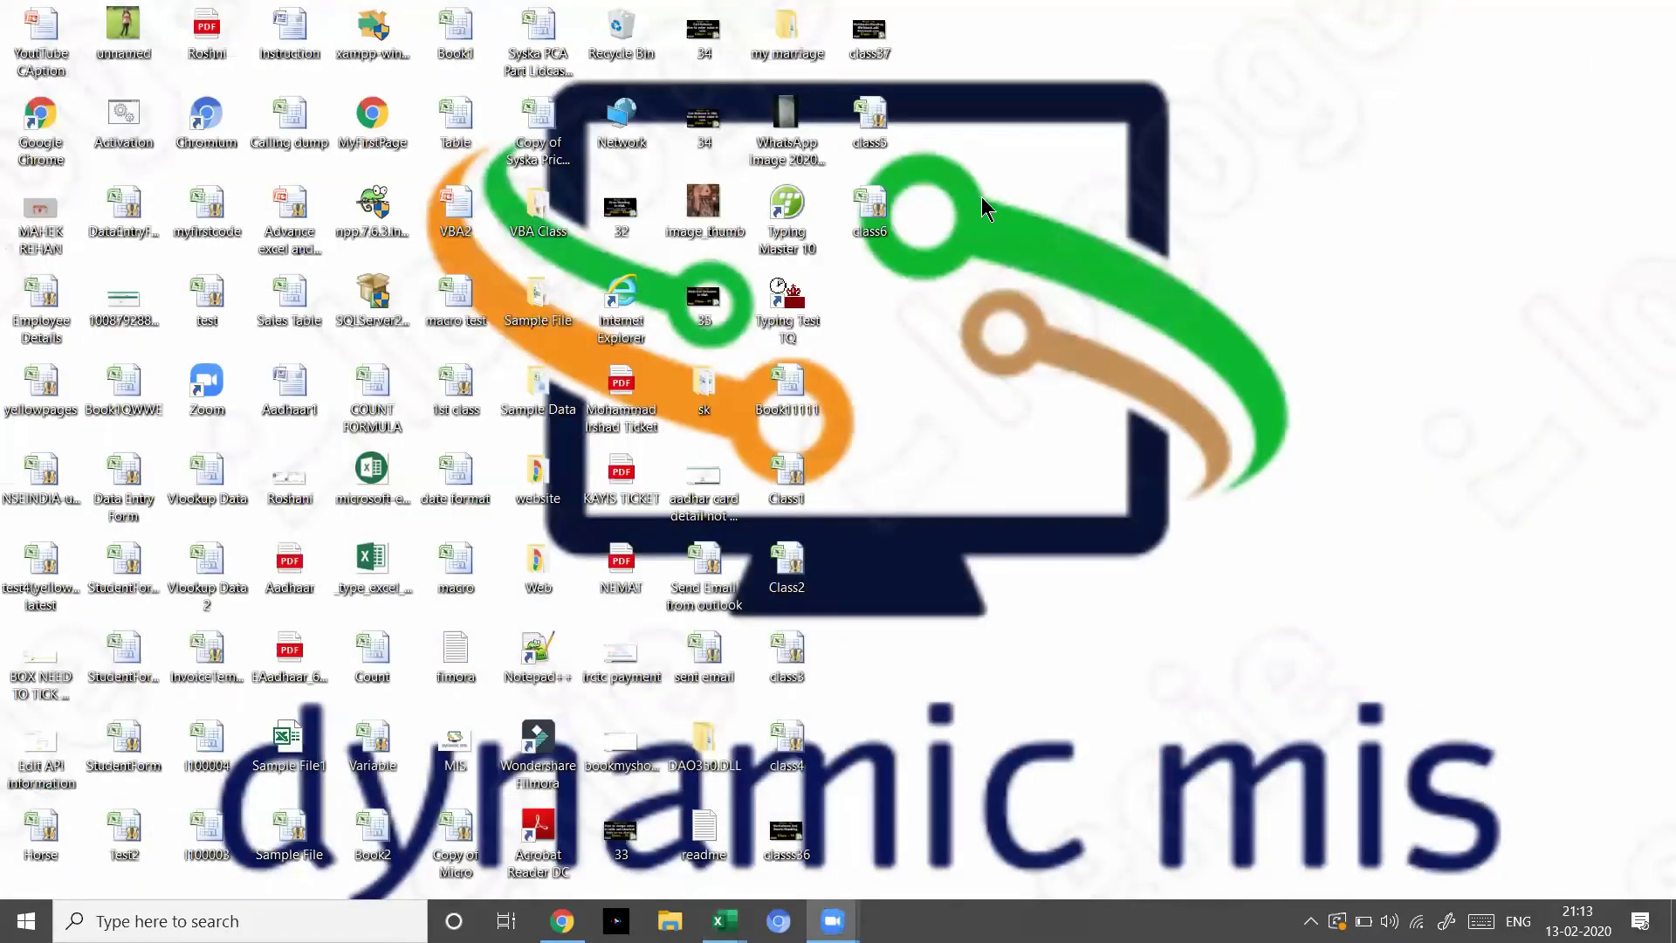
{"action": "double_click", "coordinate": [887, 203]}
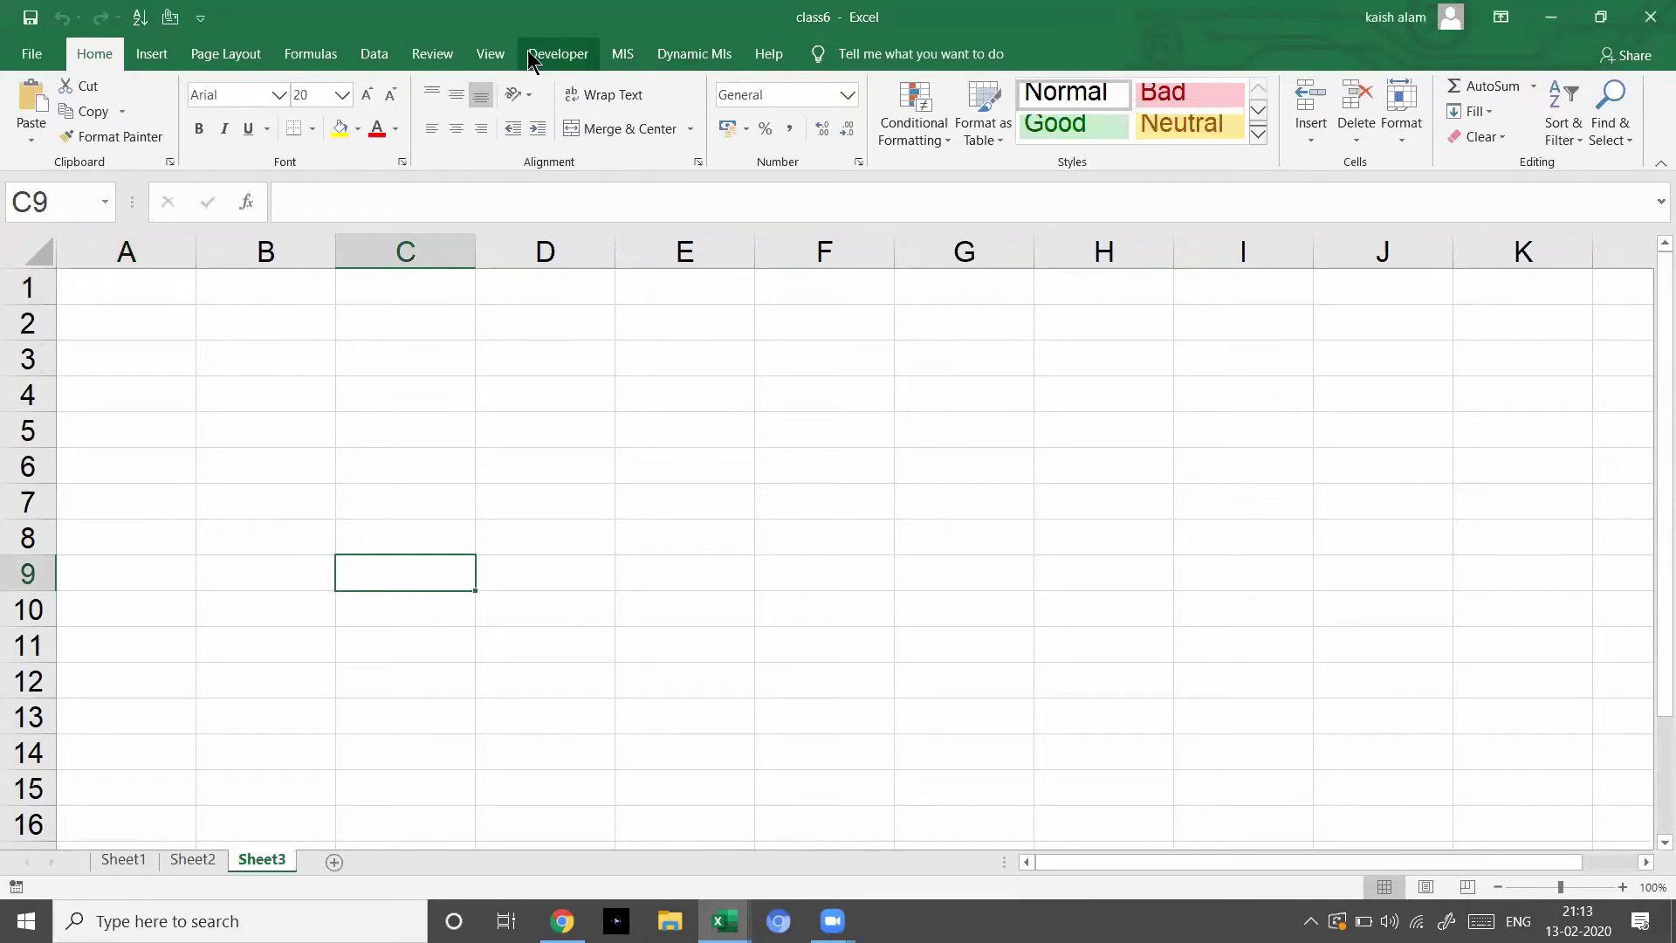
- Open class6's VBA module via Developer > Visual Basic and add a line below the last End Sub
{"action": "left_click", "coordinate": [550, 50]}
{"action": "left_click", "coordinate": [30, 131]}
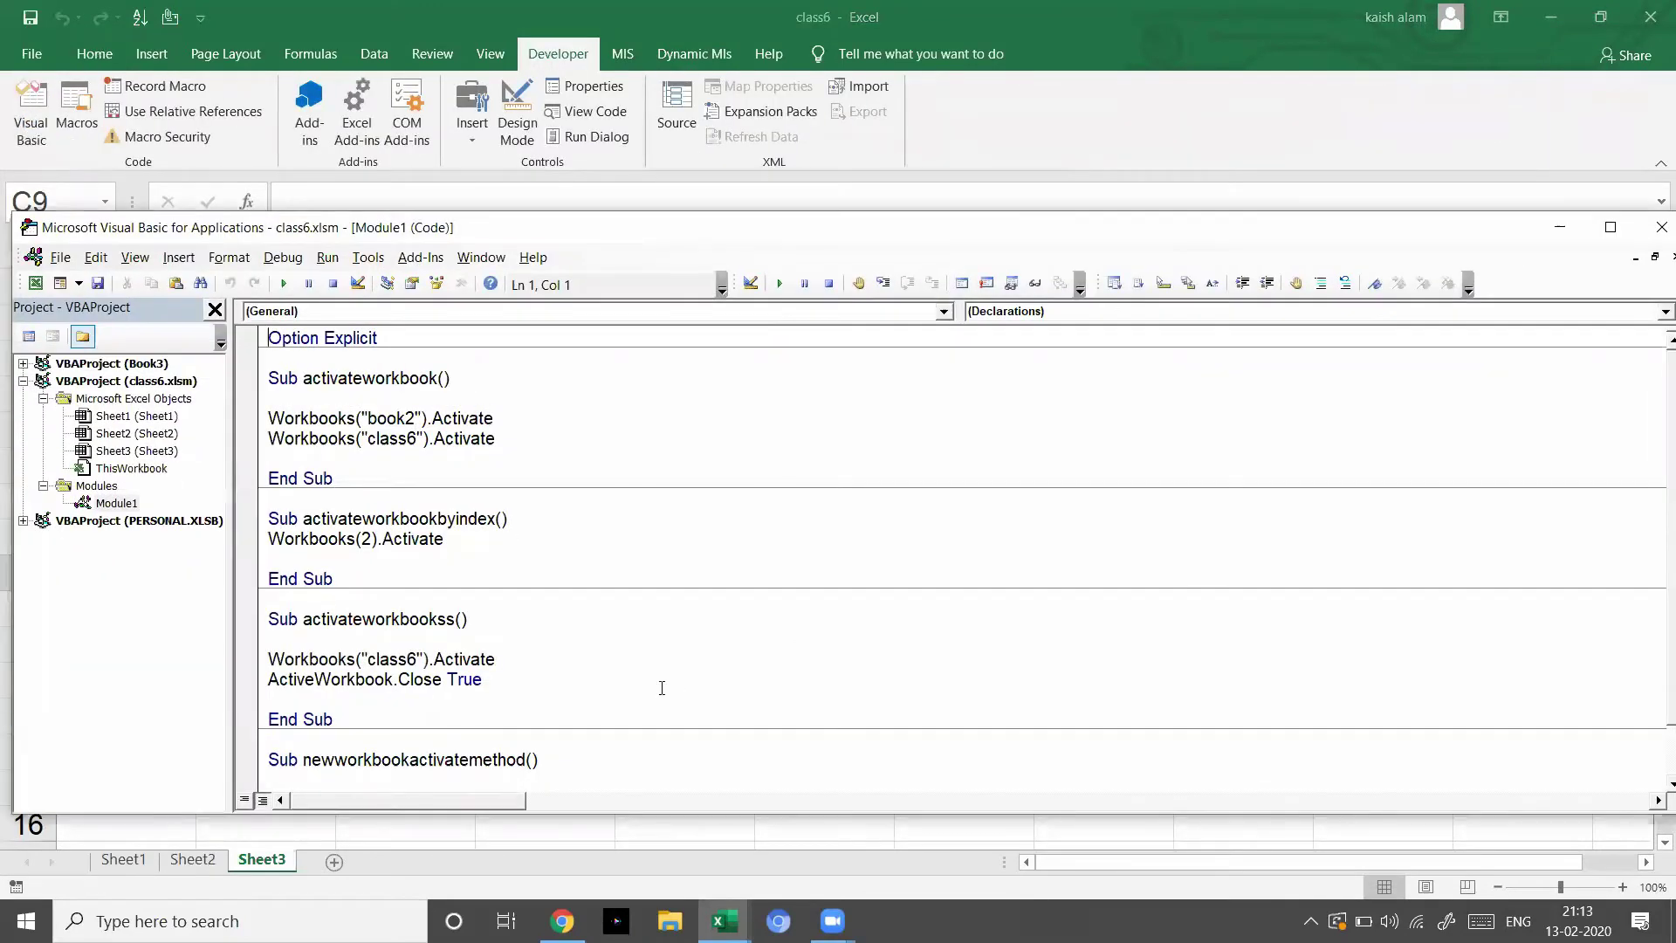
{"action": "scroll", "coordinate": [665, 689], "scroll_direction": "down", "scroll_amount": 1}
{"action": "left_click", "coordinate": [400, 770]}
{"action": "key", "text": "Return"}
{"action": "key", "text": "Return"}
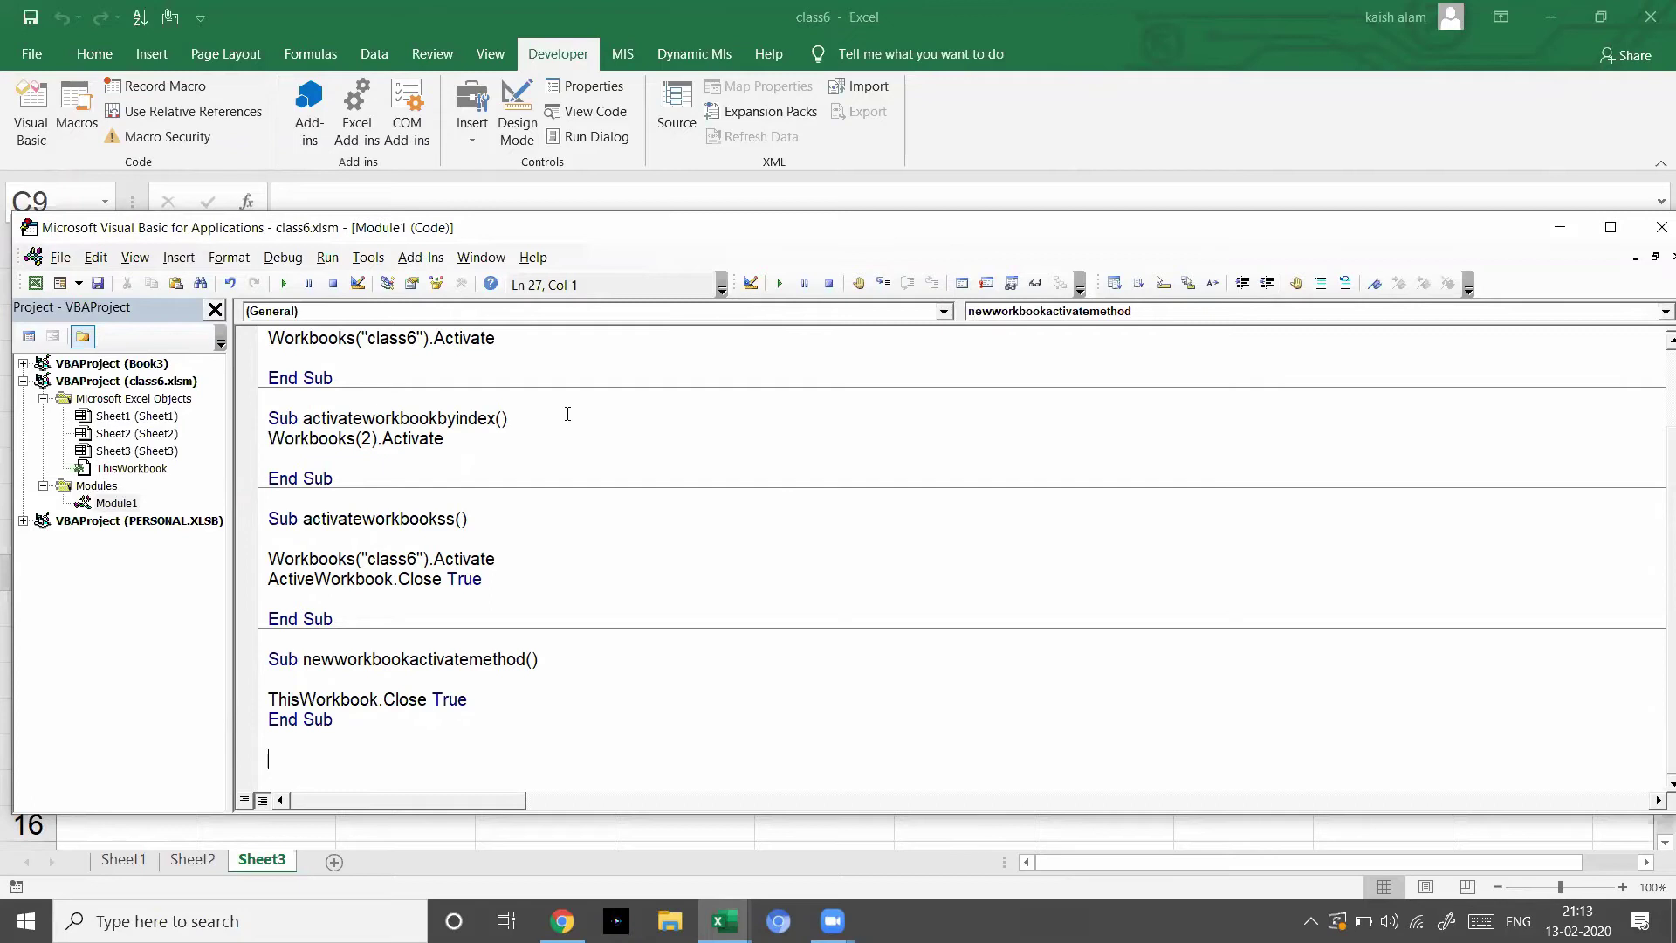
- Back in the code editor, begin a new macro declaration, sub openworkbook
{"action": "left_click", "coordinate": [780, 197]}
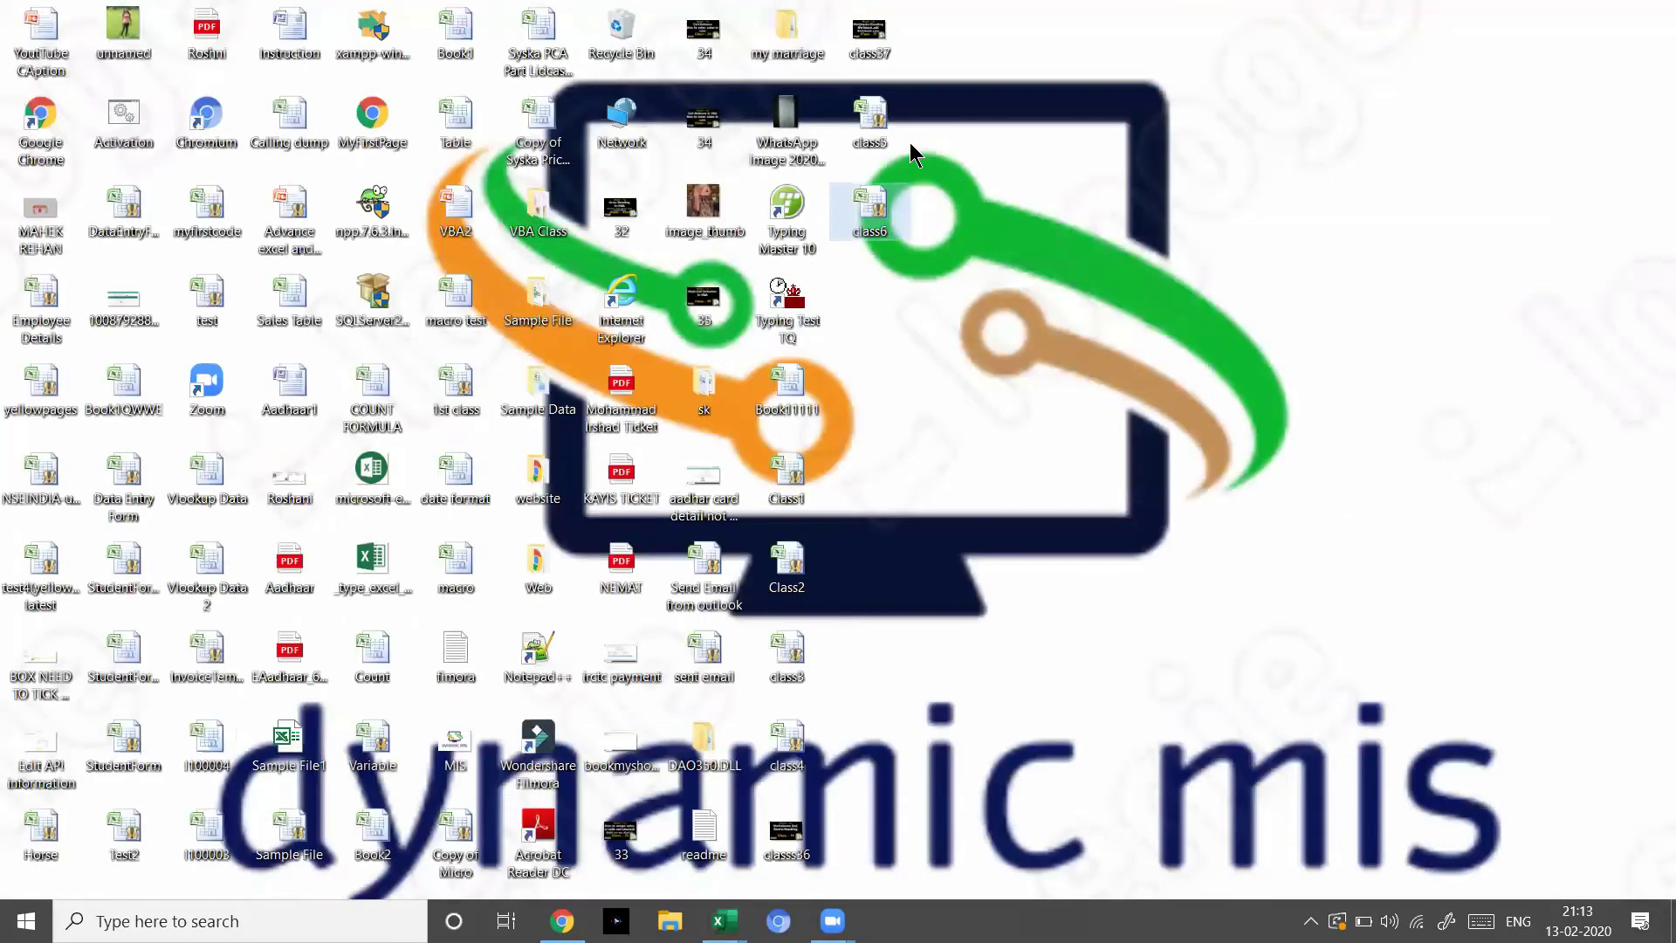
{"action": "key", "text": "super+d"}
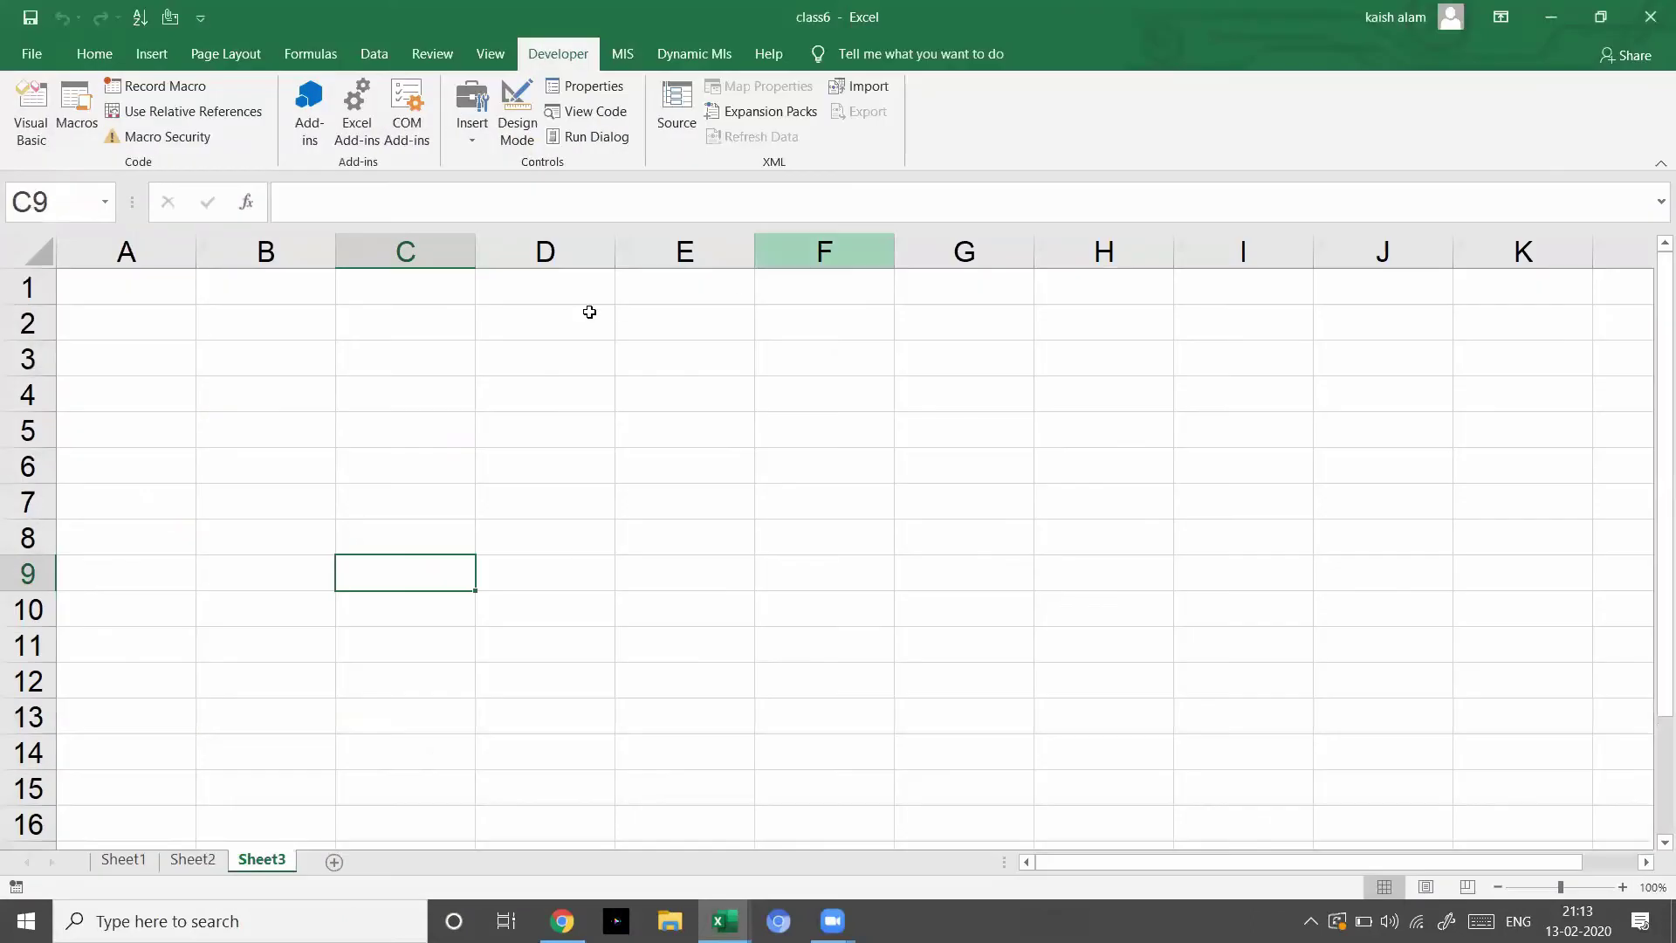
{"action": "key", "text": "alt+Tab"}
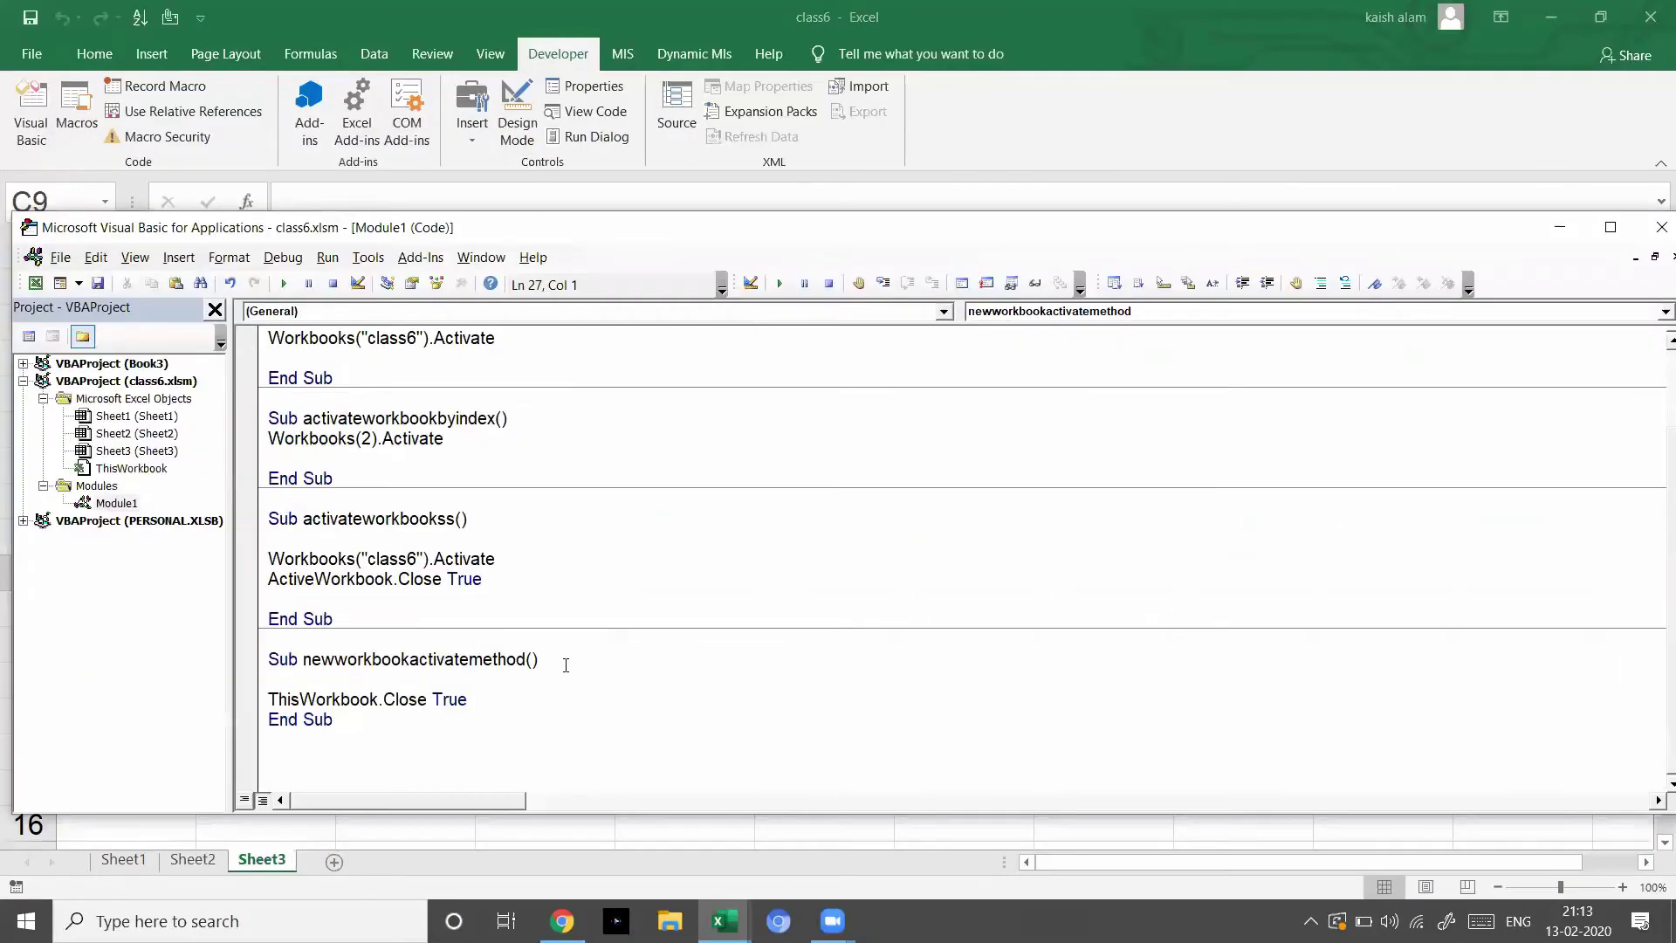
{"action": "type", "text": "sub openworkbook"}
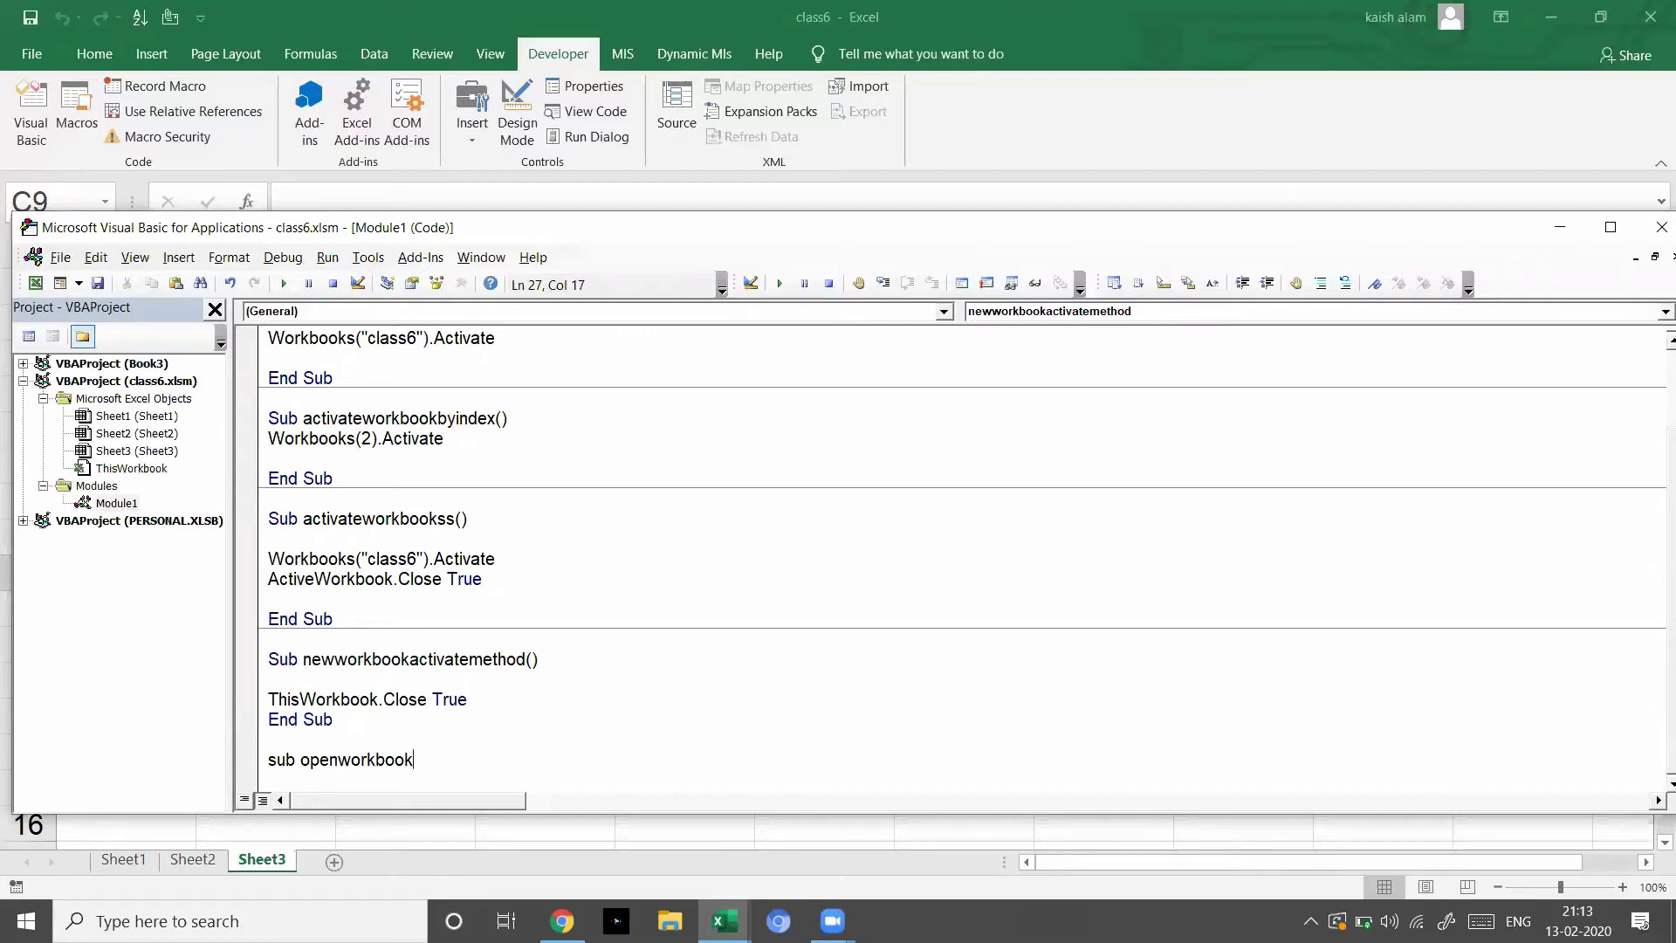
- Give openworkbook a workbooks.Open body line and launch File Explorer
{"action": "key", "text": "Return"}
{"action": "left_click", "coordinate": [269, 759]}
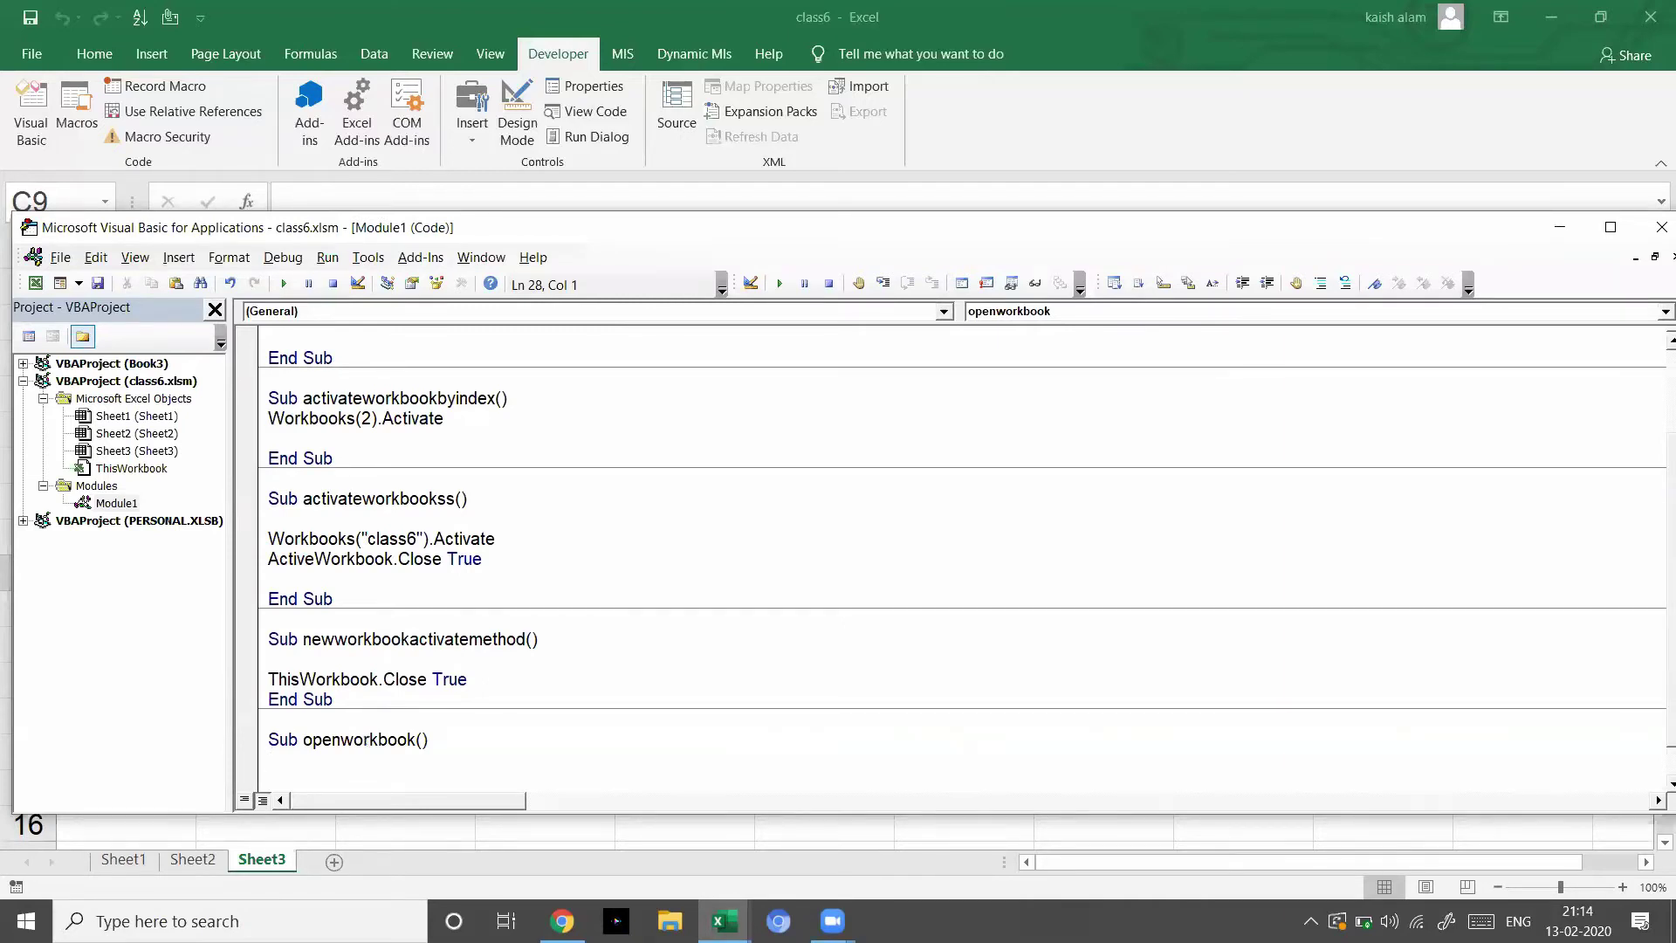
{"action": "type", "text": "workbook"}
{"action": "type", "text": "s"}
{"action": "type", "text": ".op"}
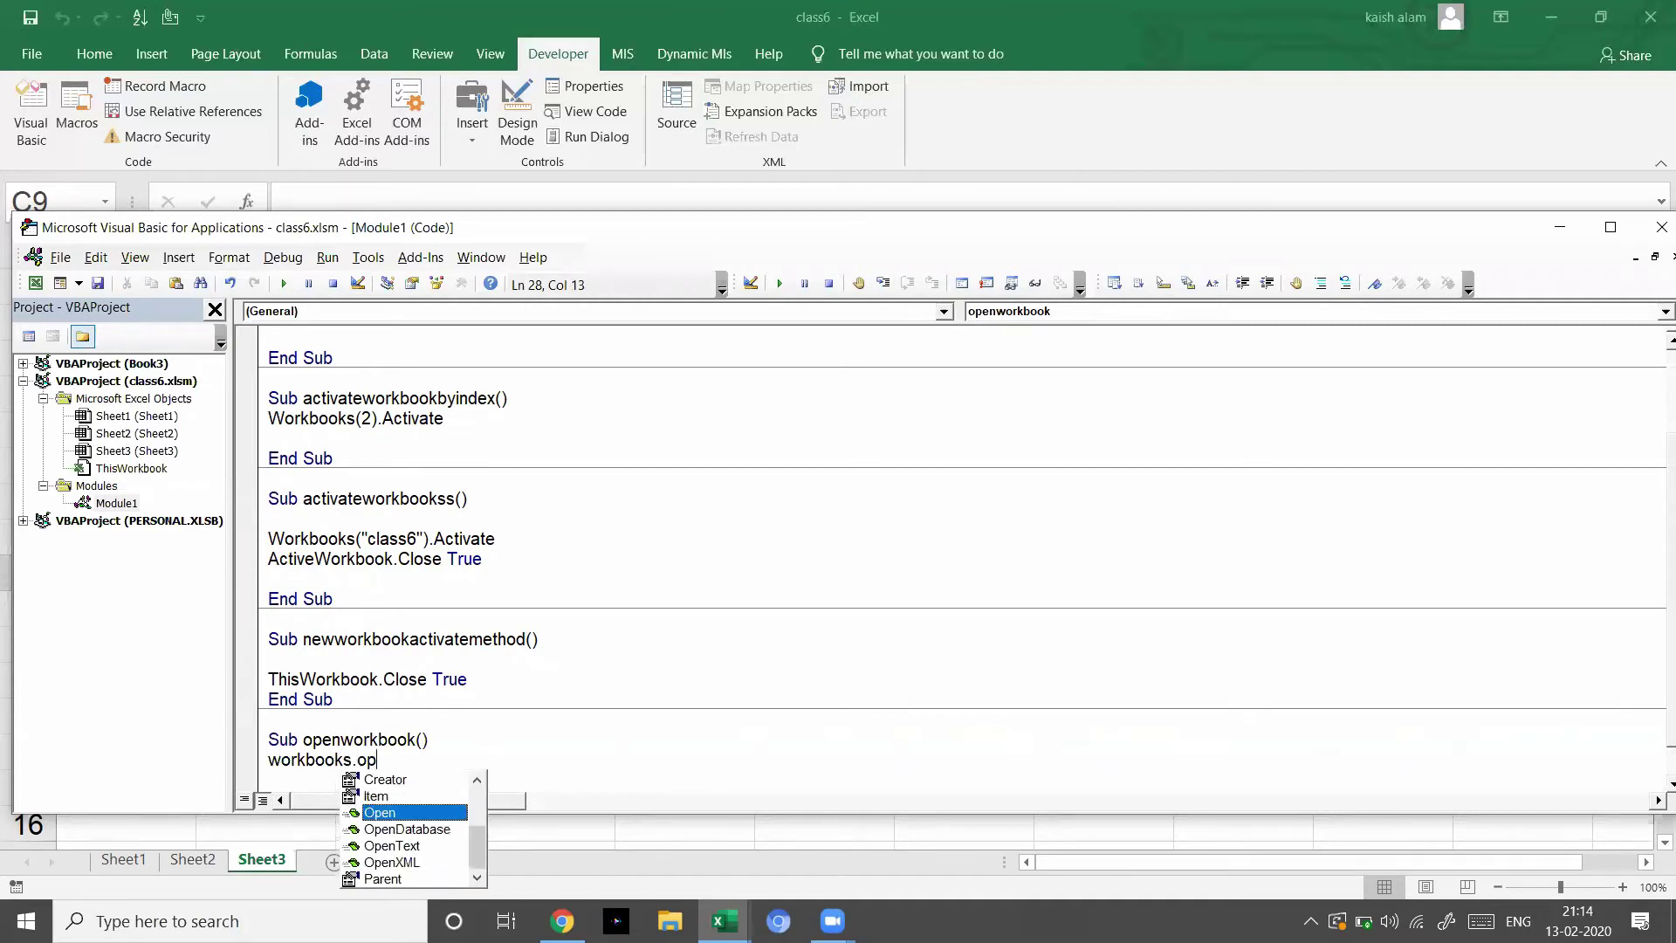
{"action": "key", "text": "Tab"}
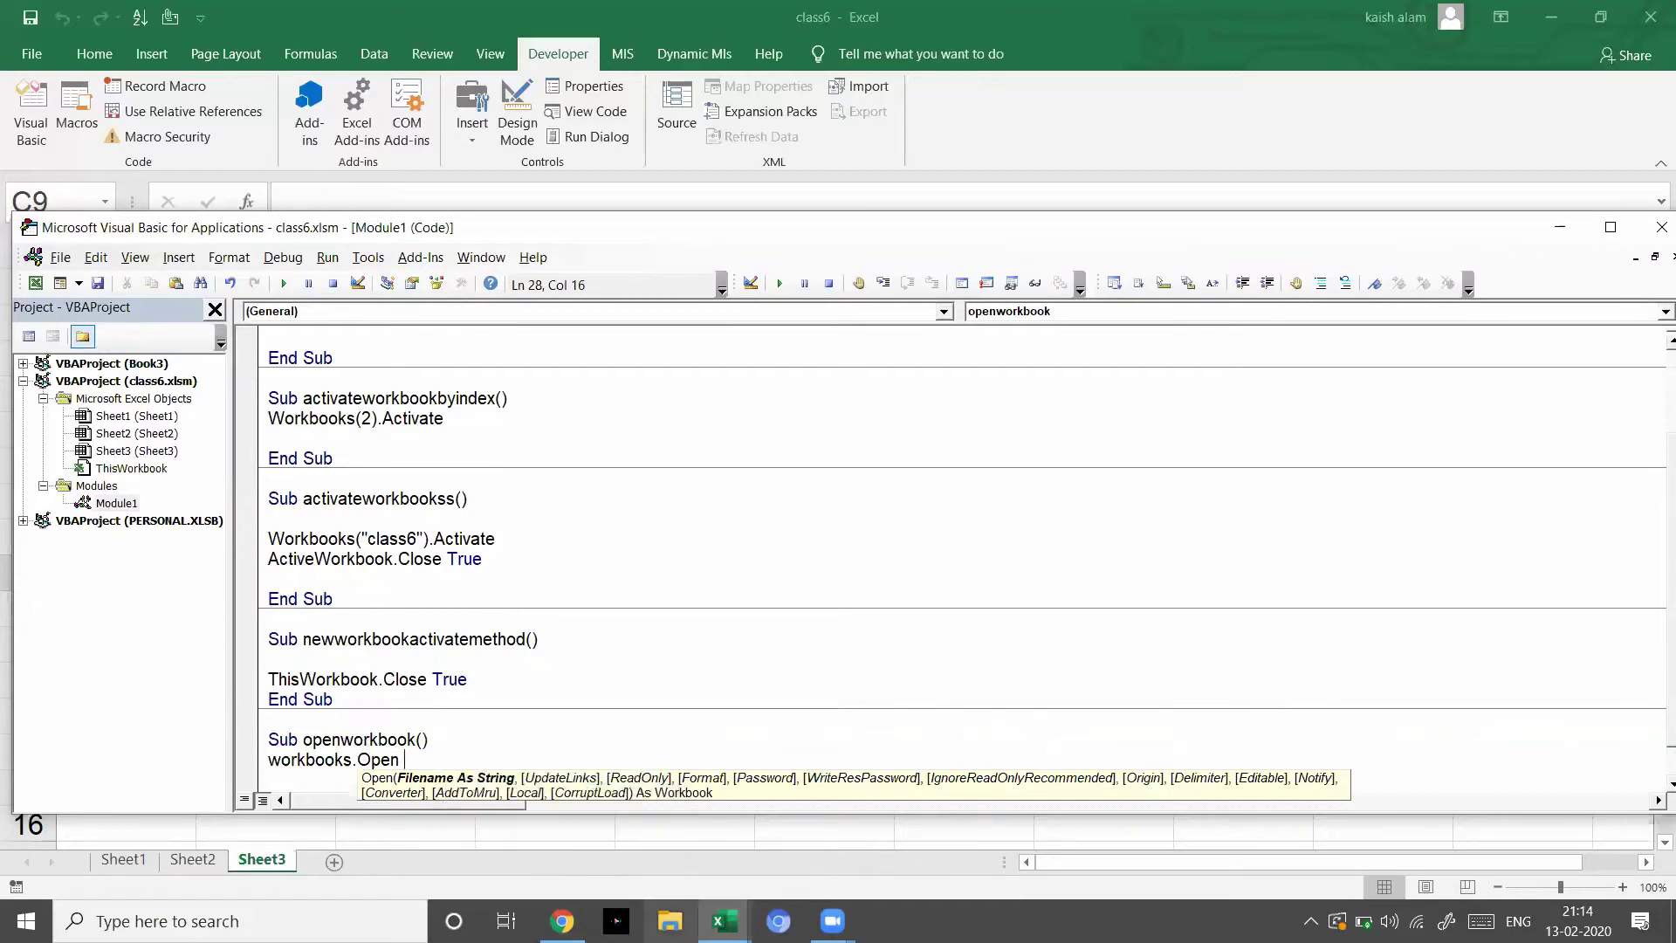
{"action": "left_click", "coordinate": [669, 921]}
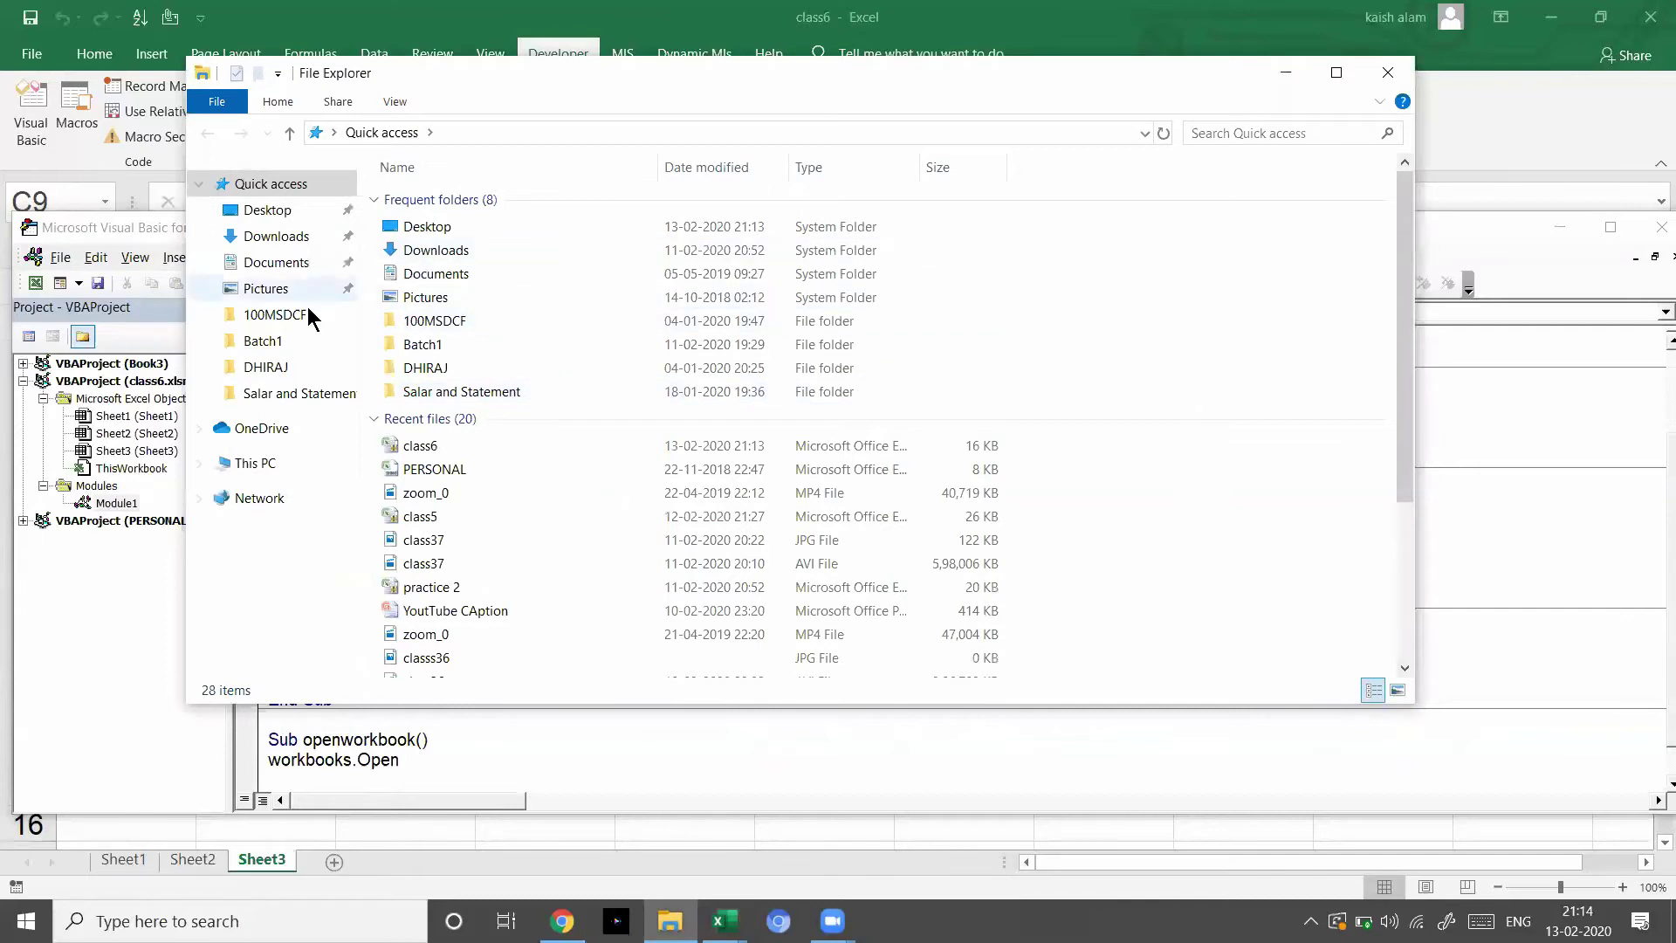
- Browse to the user's Desktop folder on drive C: and copy its path
{"action": "left_click", "coordinate": [256, 465]}
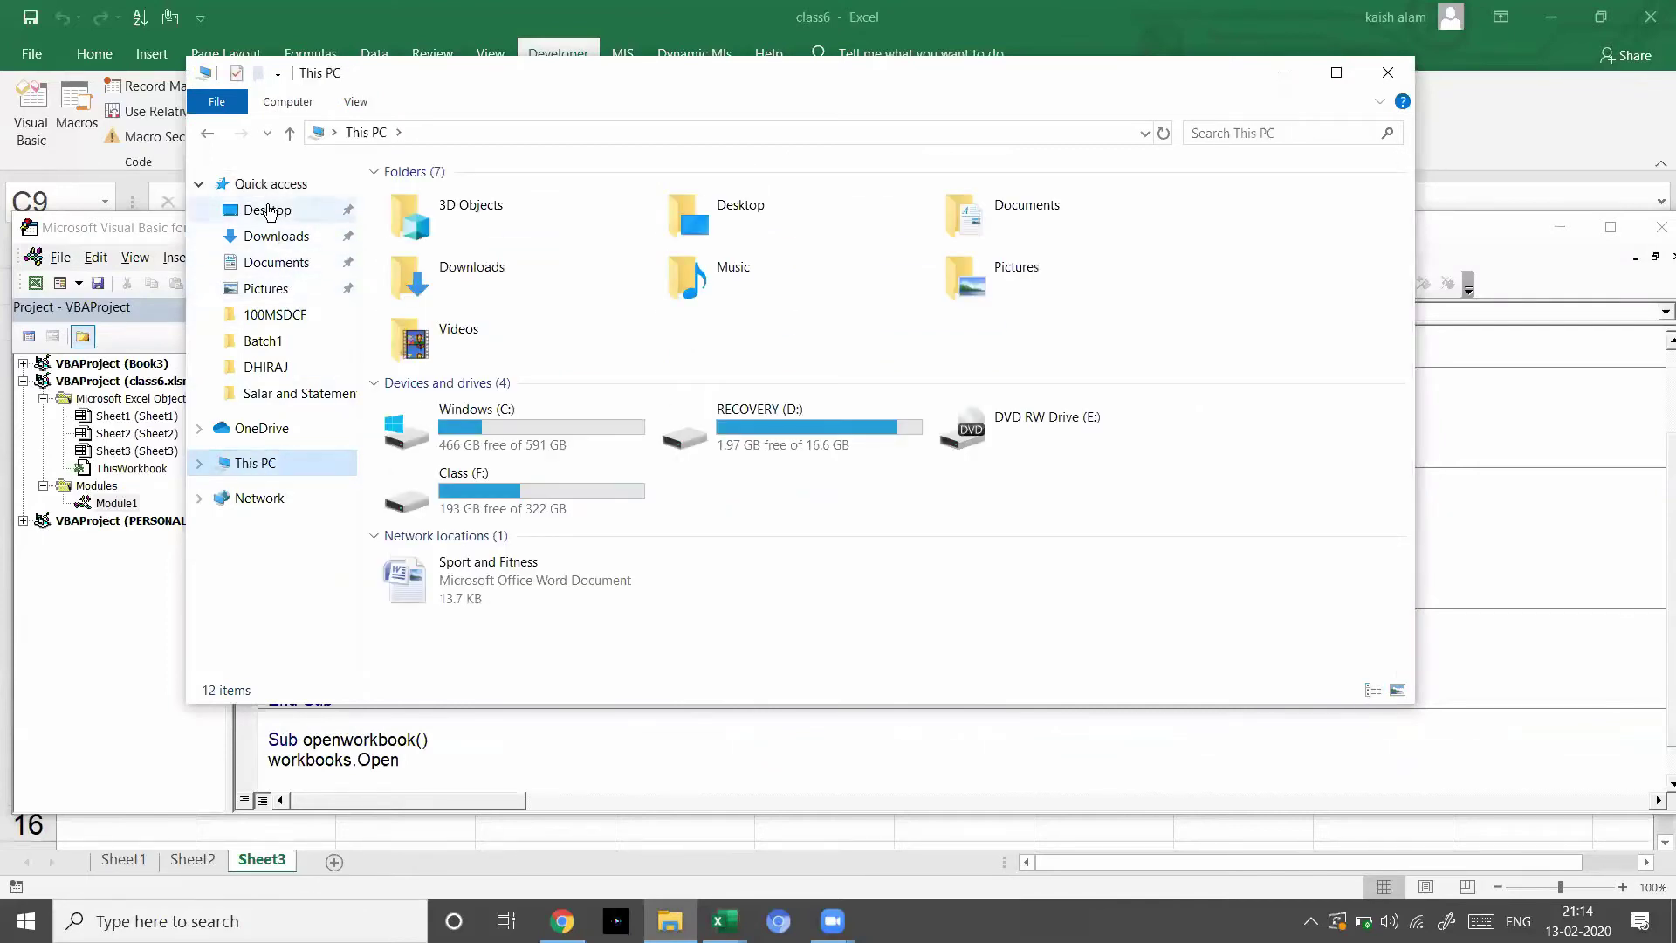
{"action": "double_click", "coordinate": [496, 417]}
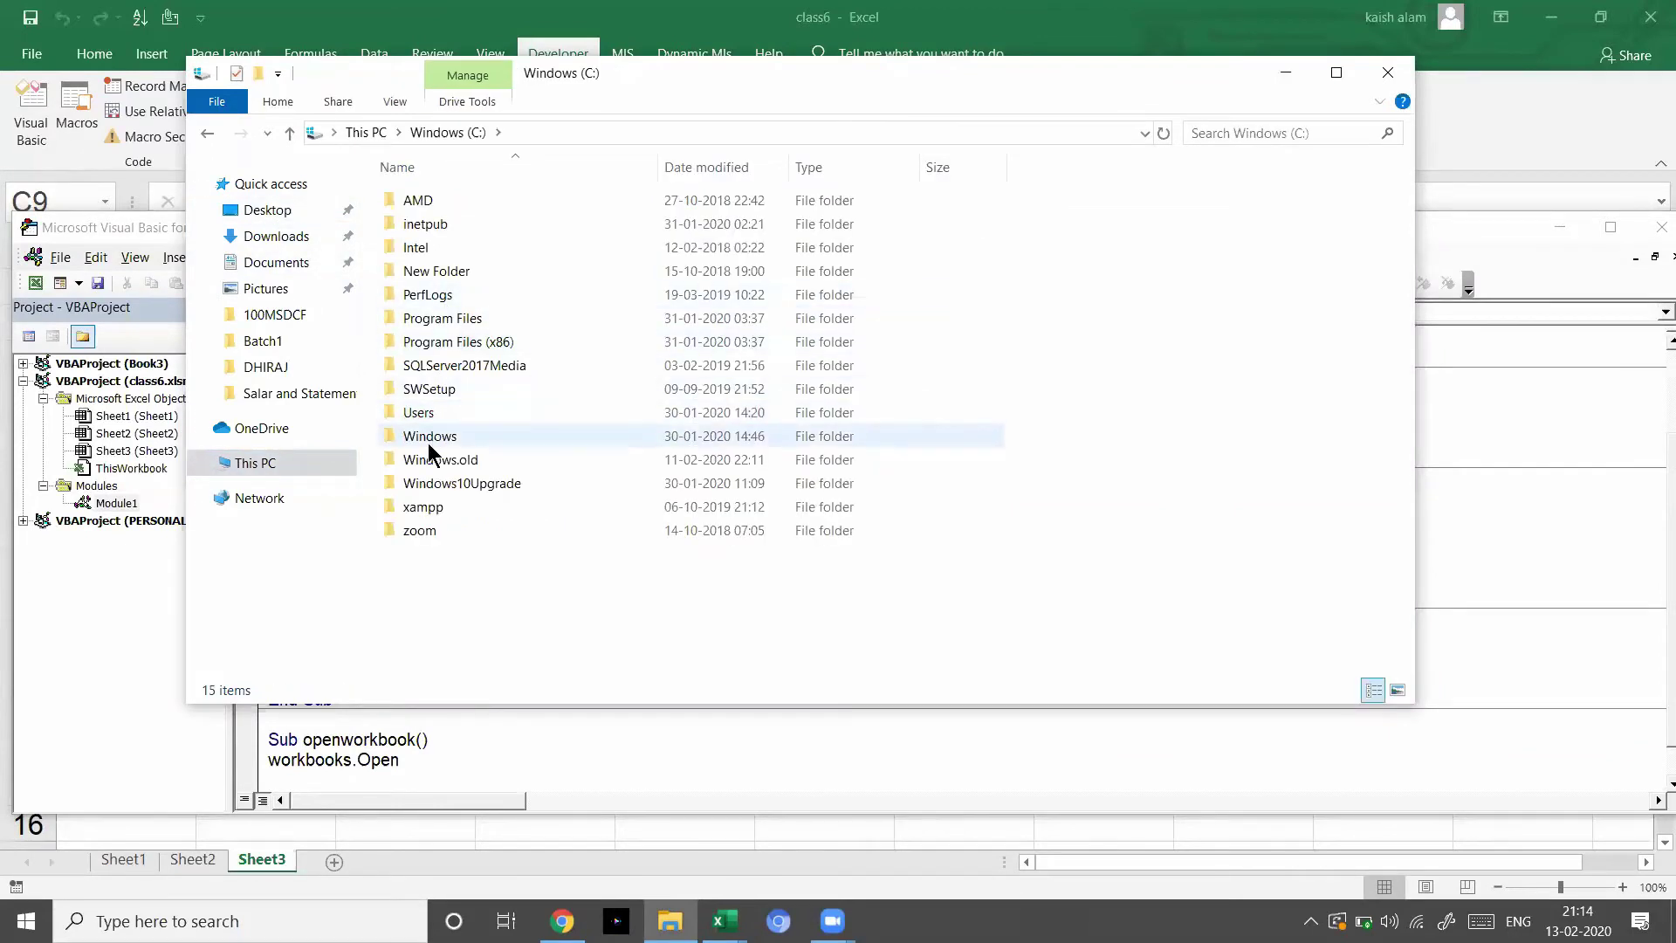
{"action": "left_click", "coordinate": [426, 414]}
{"action": "double_click", "coordinate": [426, 414]}
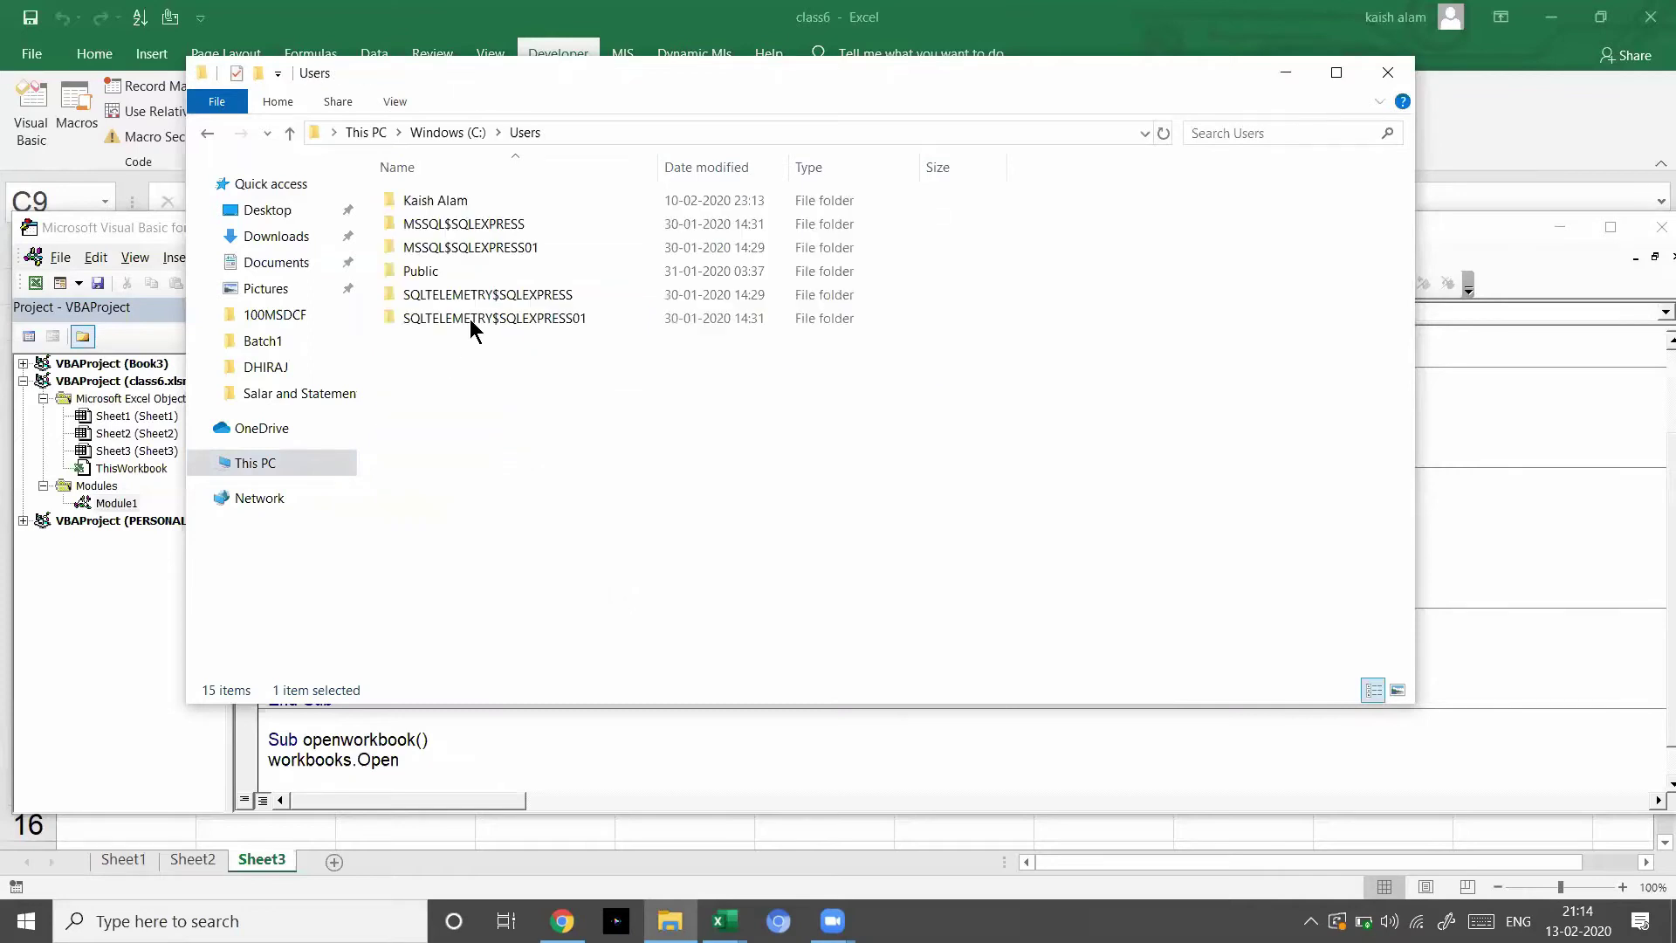
{"action": "double_click", "coordinate": [440, 202]}
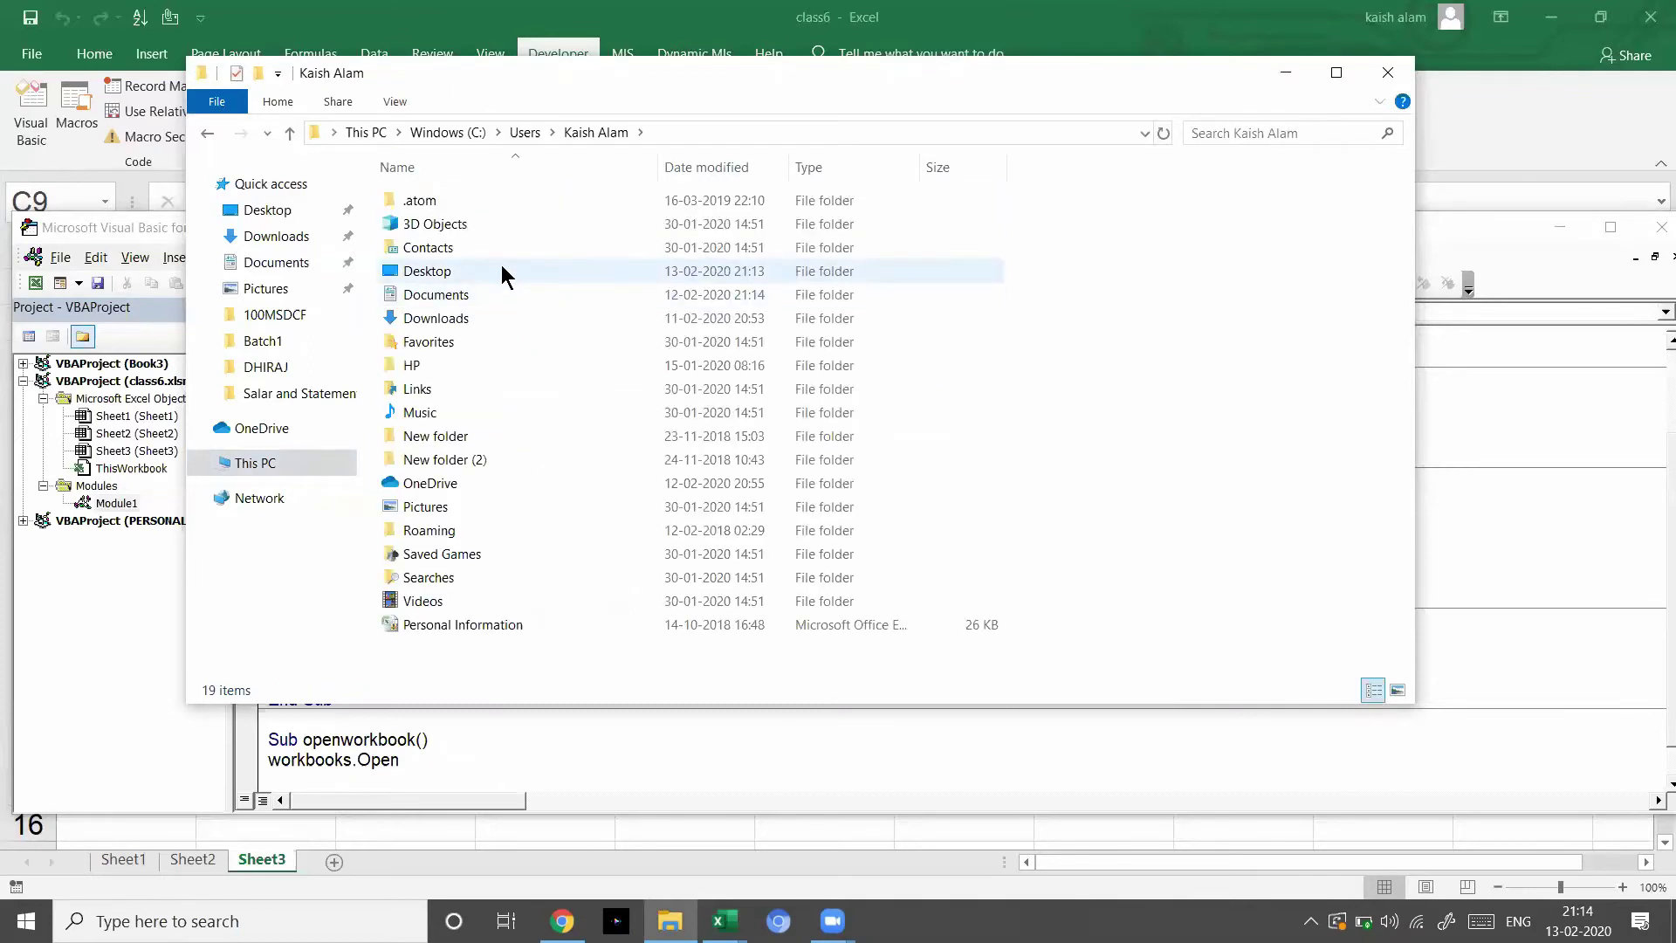
{"action": "double_click", "coordinate": [501, 269]}
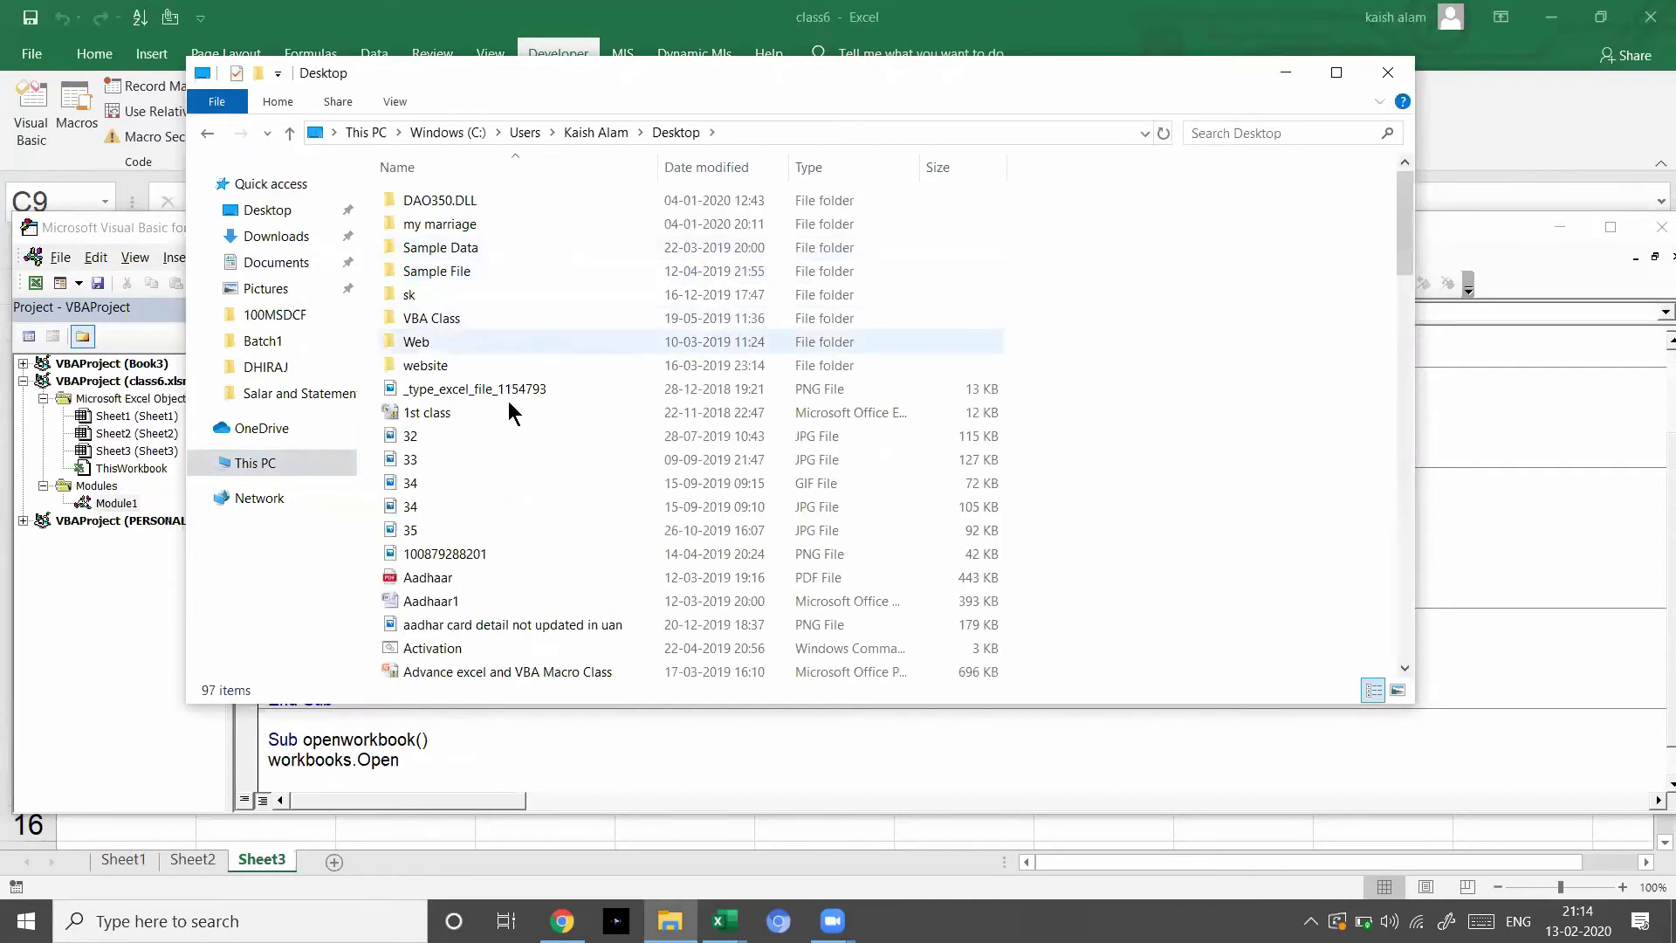
{"action": "scroll", "coordinate": [573, 457], "scroll_direction": "down", "scroll_amount": 3}
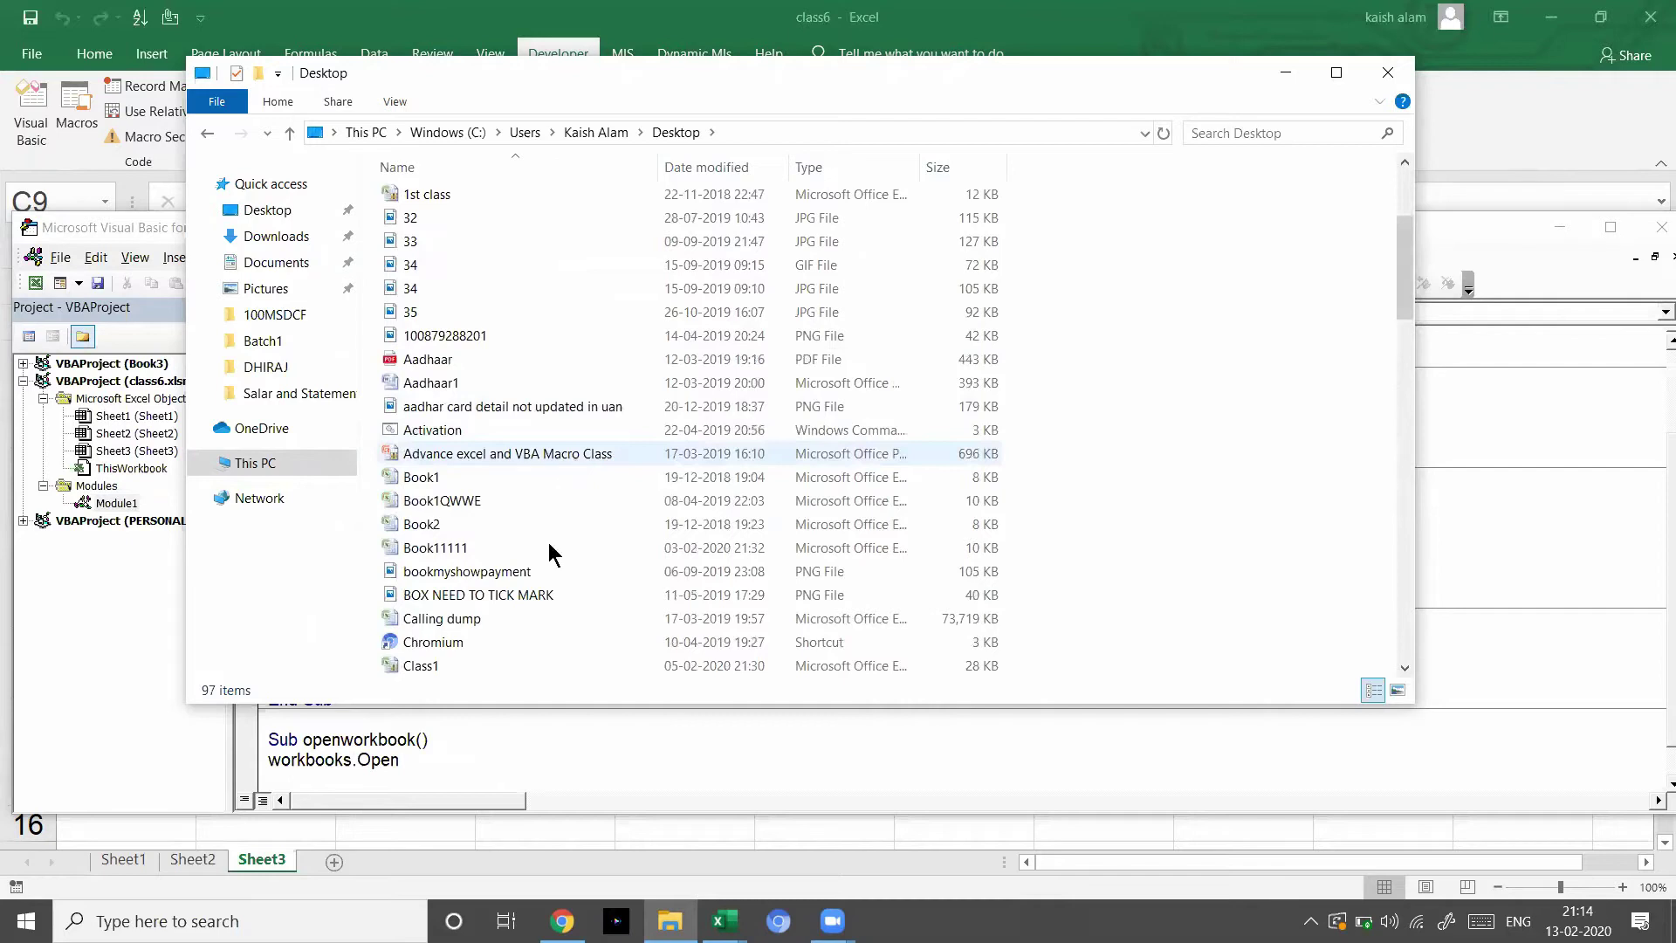
{"action": "scroll", "coordinate": [548, 547], "scroll_direction": "down", "scroll_amount": 4}
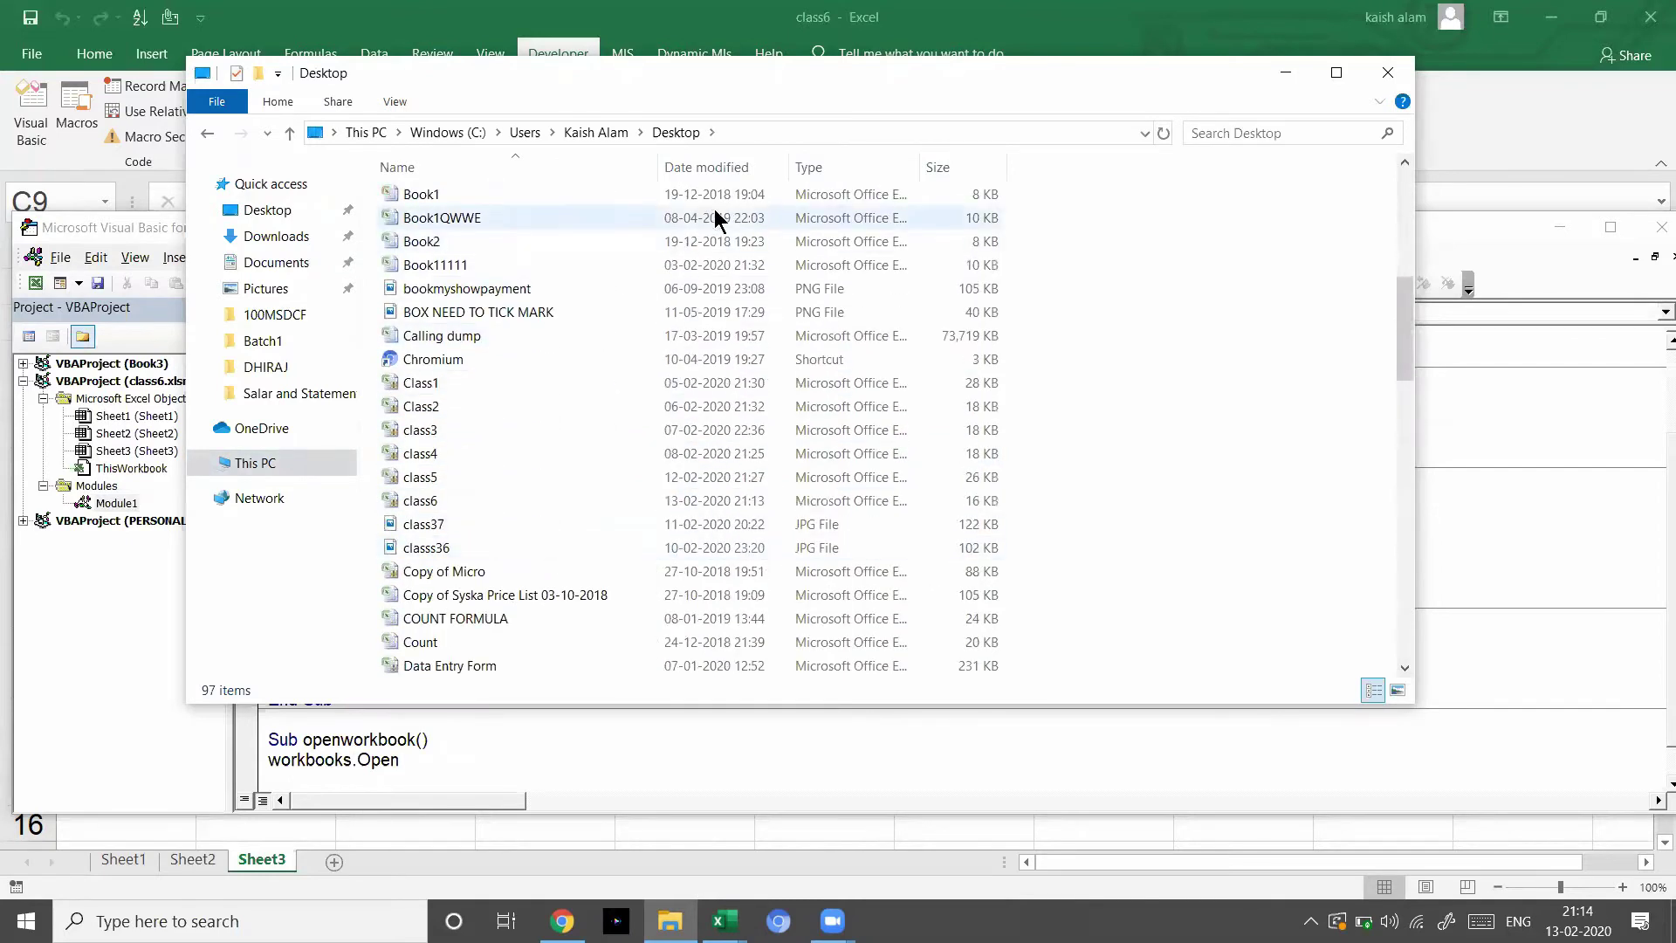
{"action": "left_click", "coordinate": [772, 134]}
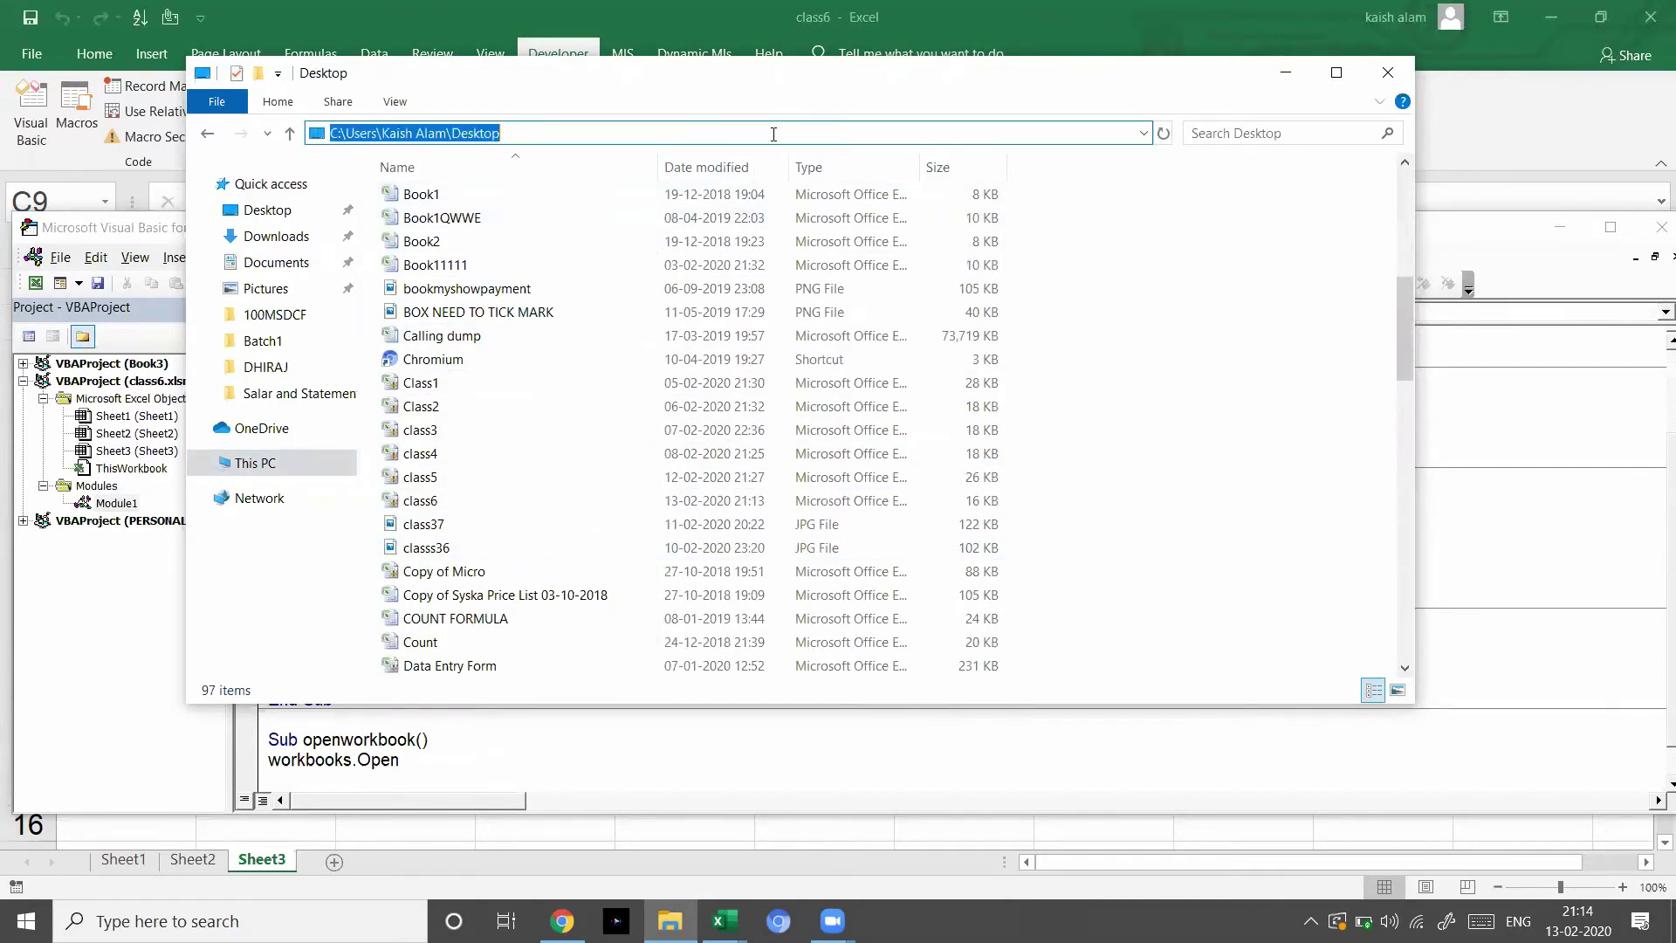
{"action": "key", "text": "Escape"}
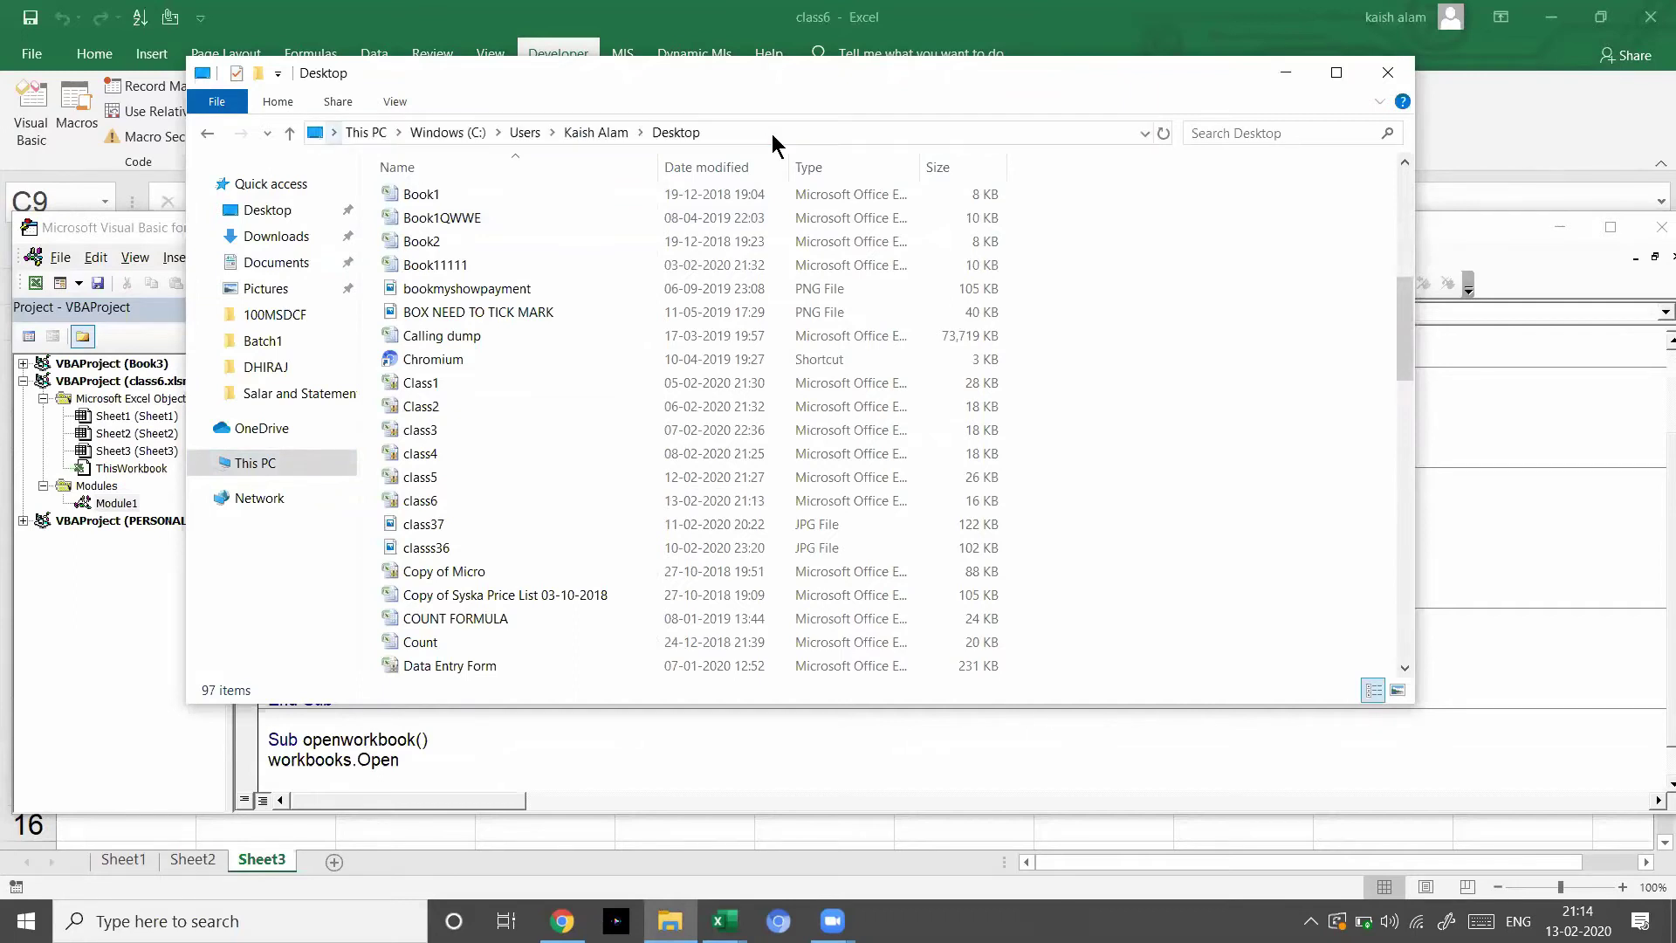
{"action": "key", "text": "alt+Tab"}
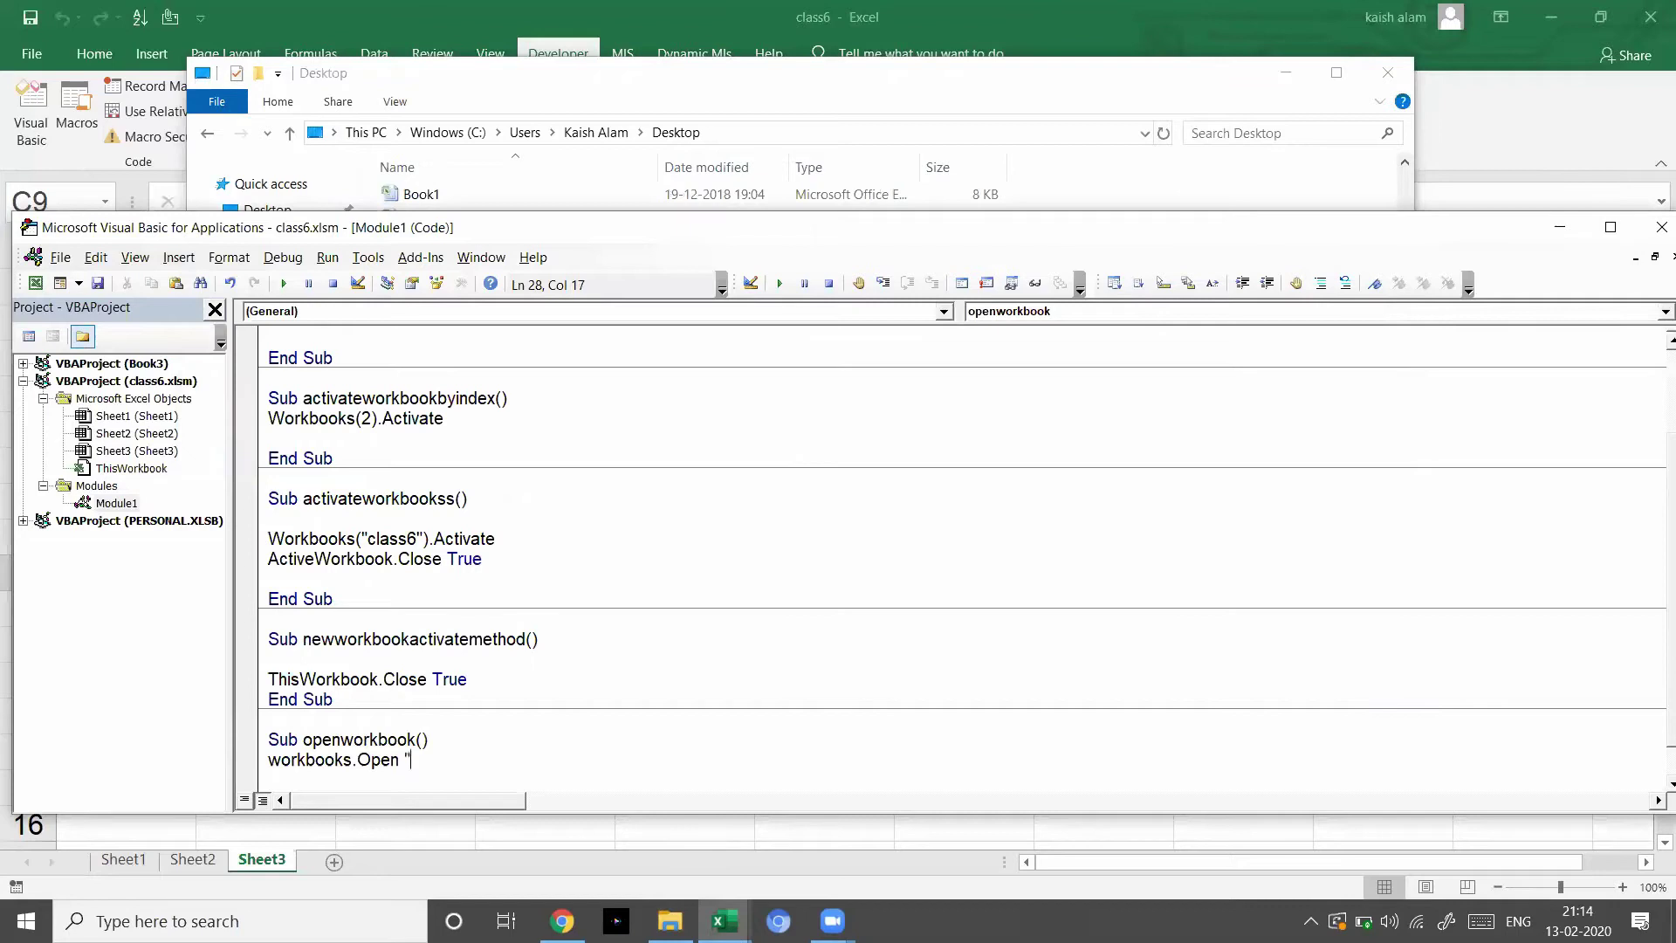
- Point Workbooks.Open at the quoted Desktop path plus \class5.xlsm, then bring Book3 forward
{"action": "type", "text": "C:\\Users\\Kaish Alam\\Desktop"}
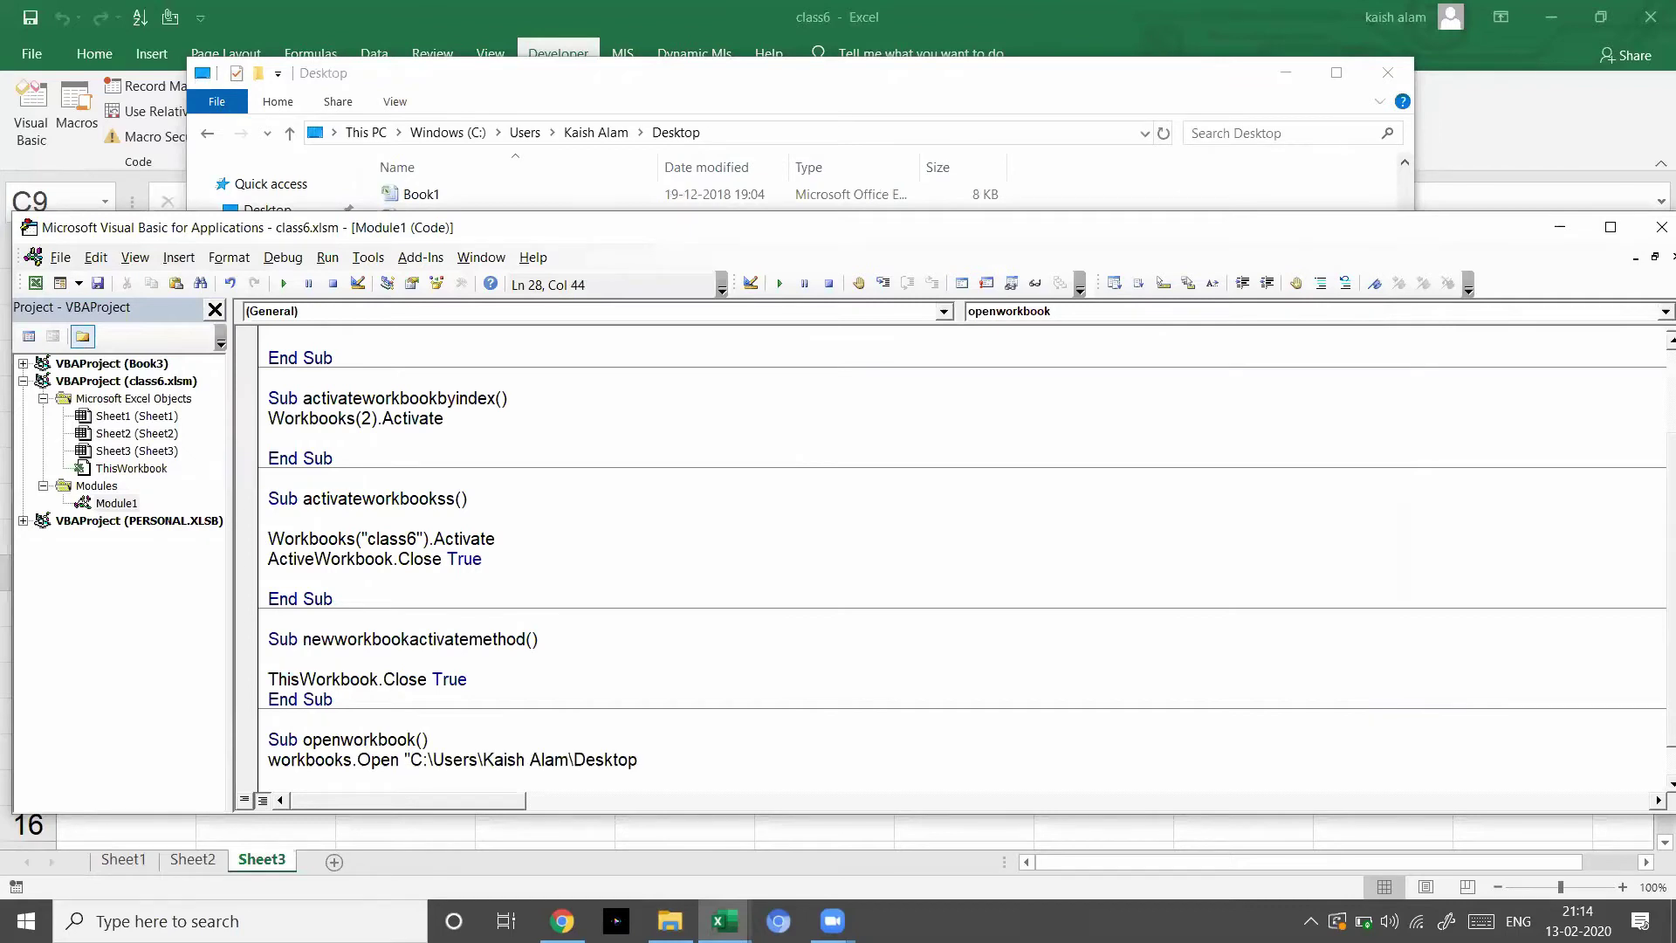
{"action": "type", "text": "\\"}
{"action": "type", "text": "class5"}
{"action": "type", "text": ".x"}
{"action": "type", "text": "lsm"}
{"action": "type", "text": "\""}
{"action": "scroll", "coordinate": [712, 746], "scroll_direction": "down", "scroll_amount": 1}
{"action": "left_click", "coordinate": [712, 746]}
{"action": "left_click", "coordinate": [559, 720]}
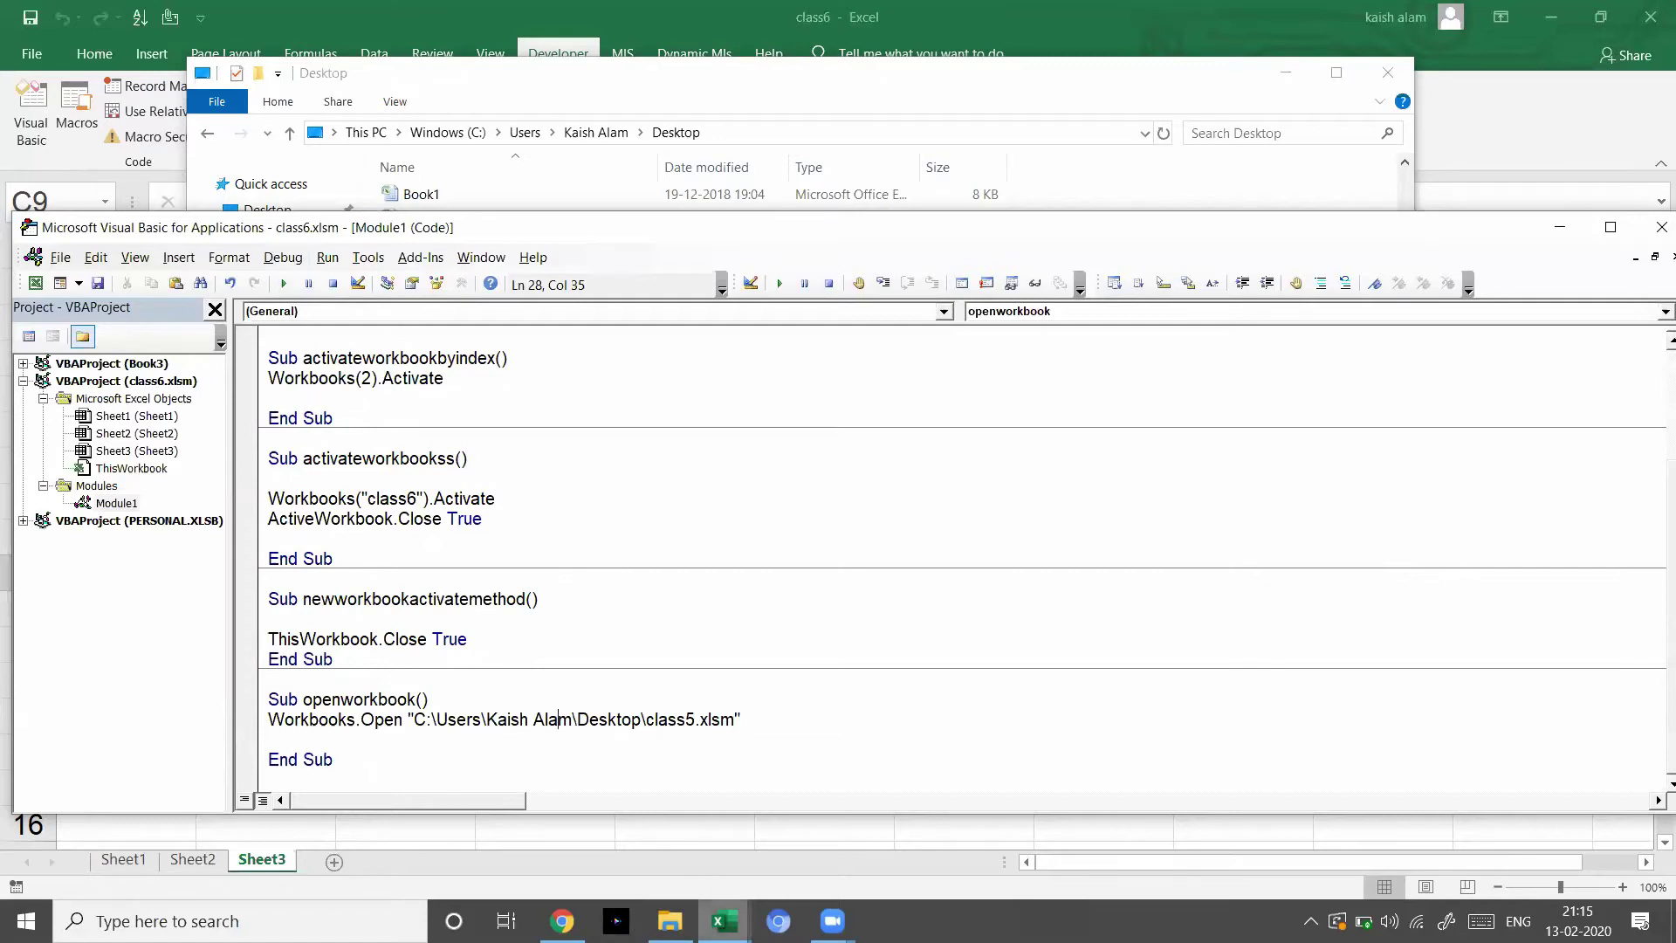
{"action": "mouse_move", "coordinate": [719, 920]}
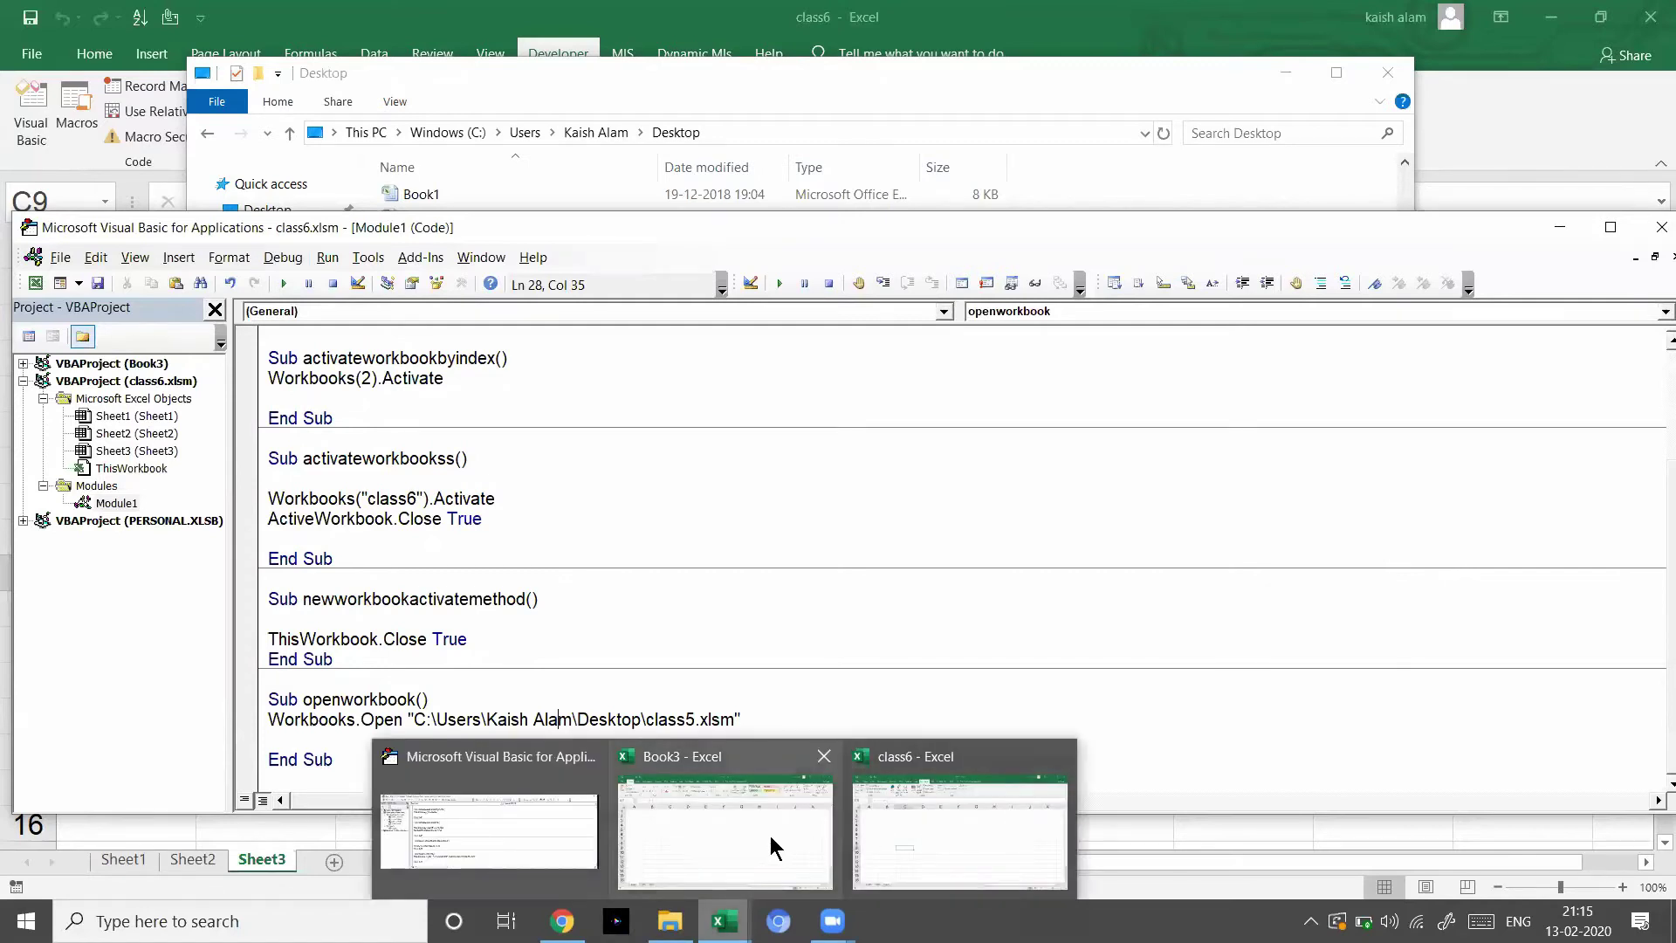
{"action": "left_click", "coordinate": [770, 835]}
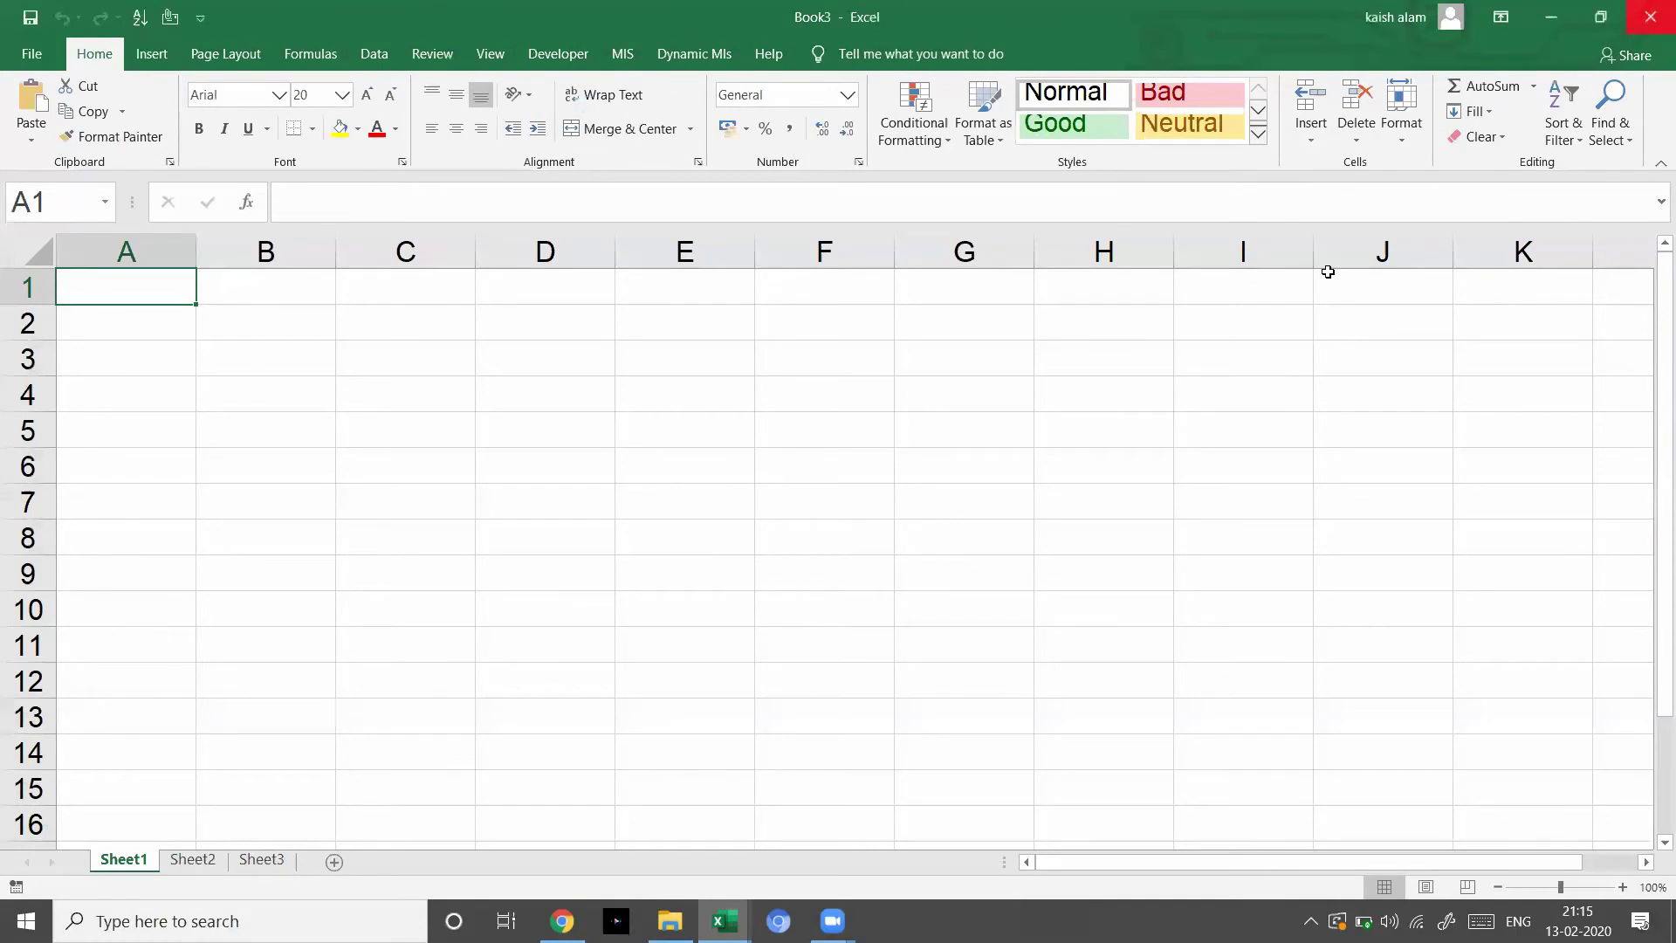
- Run the openworkbook macro from class6's VBA editor to open class5
{"action": "key", "text": "ctrl+Tab"}
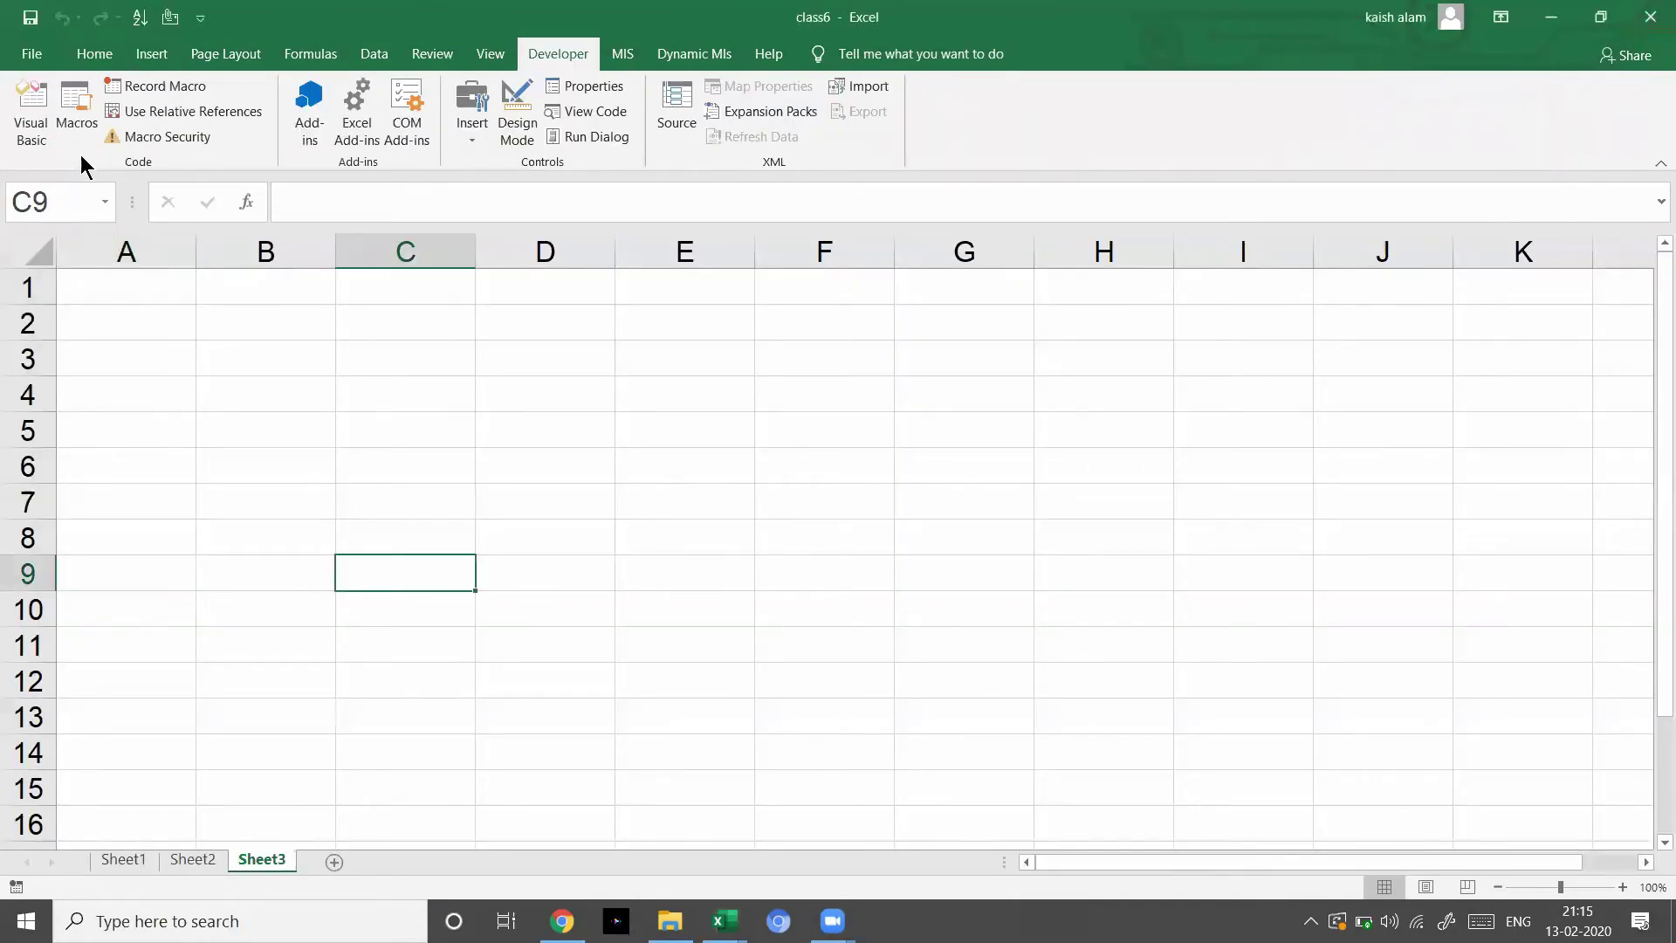
{"action": "left_click", "coordinate": [33, 113]}
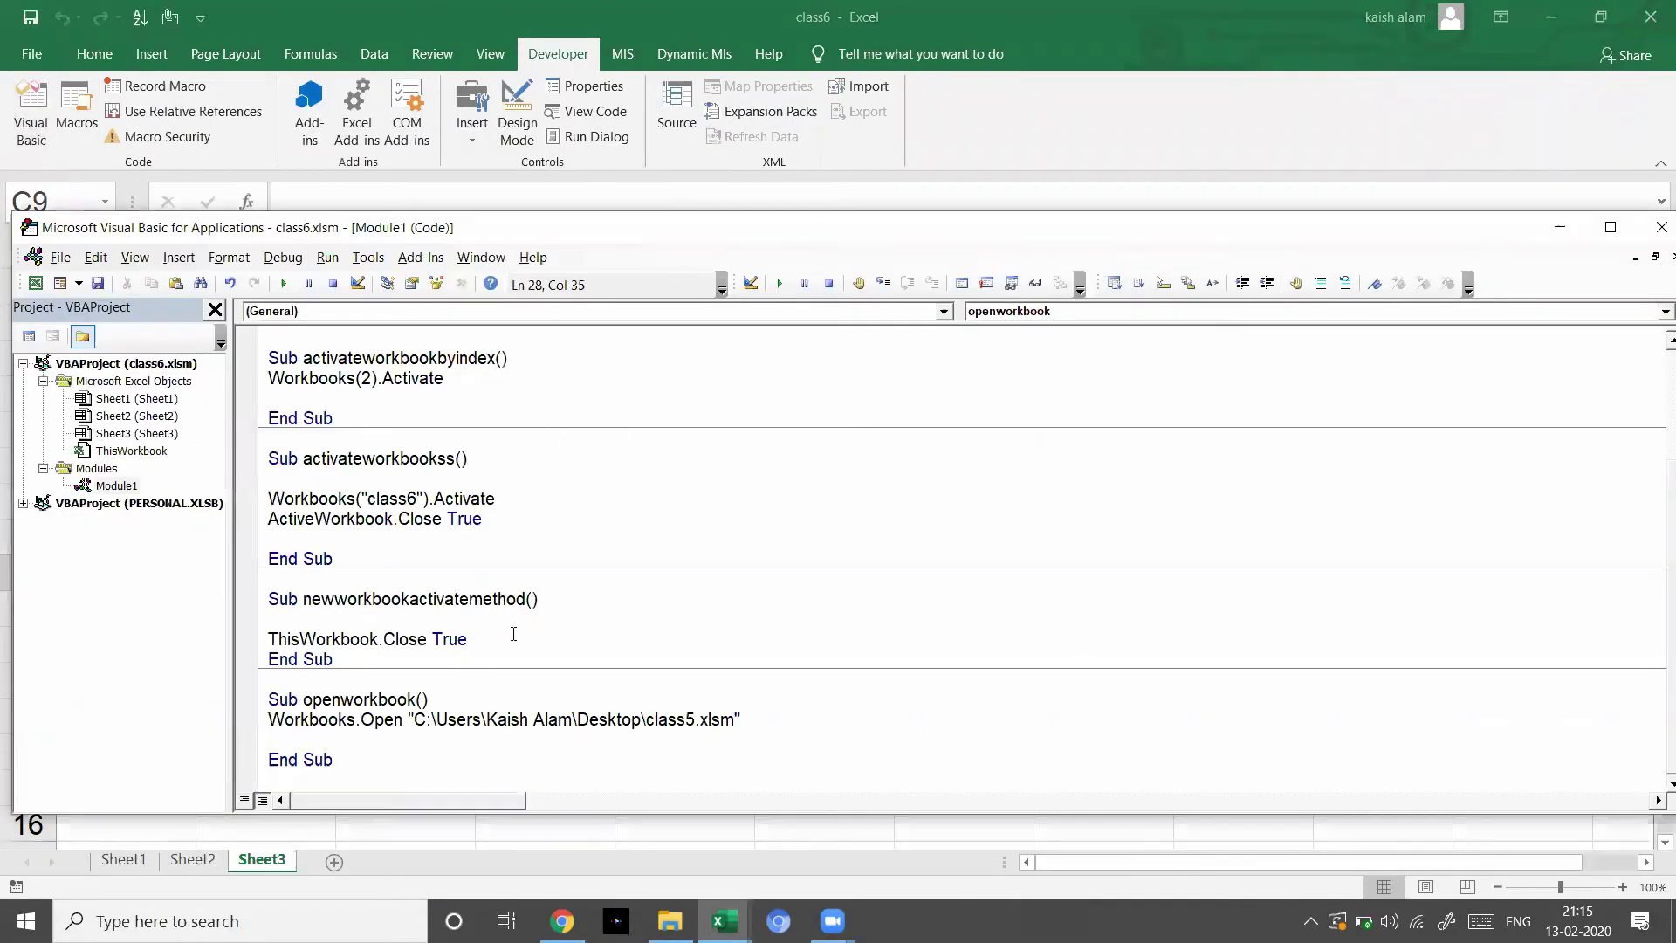
{"action": "left_click", "coordinate": [480, 703]}
{"action": "left_click", "coordinate": [282, 295]}
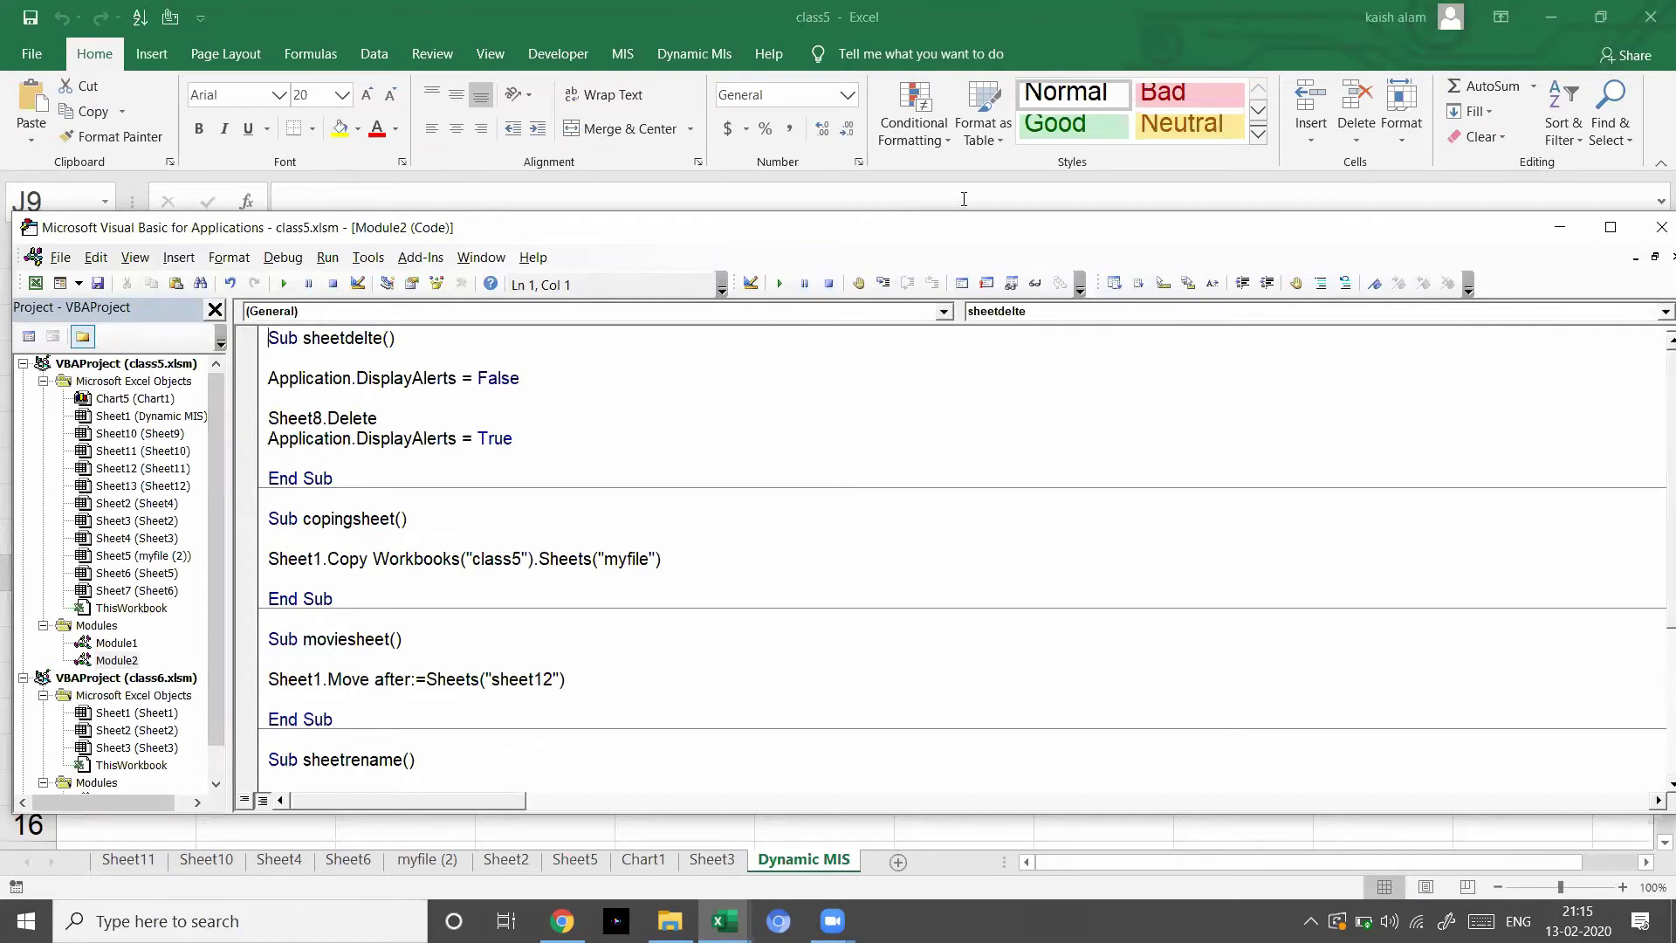
- View class5's sales sheet, then return to class6's VBA editor
{"action": "key", "text": "alt+F11"}
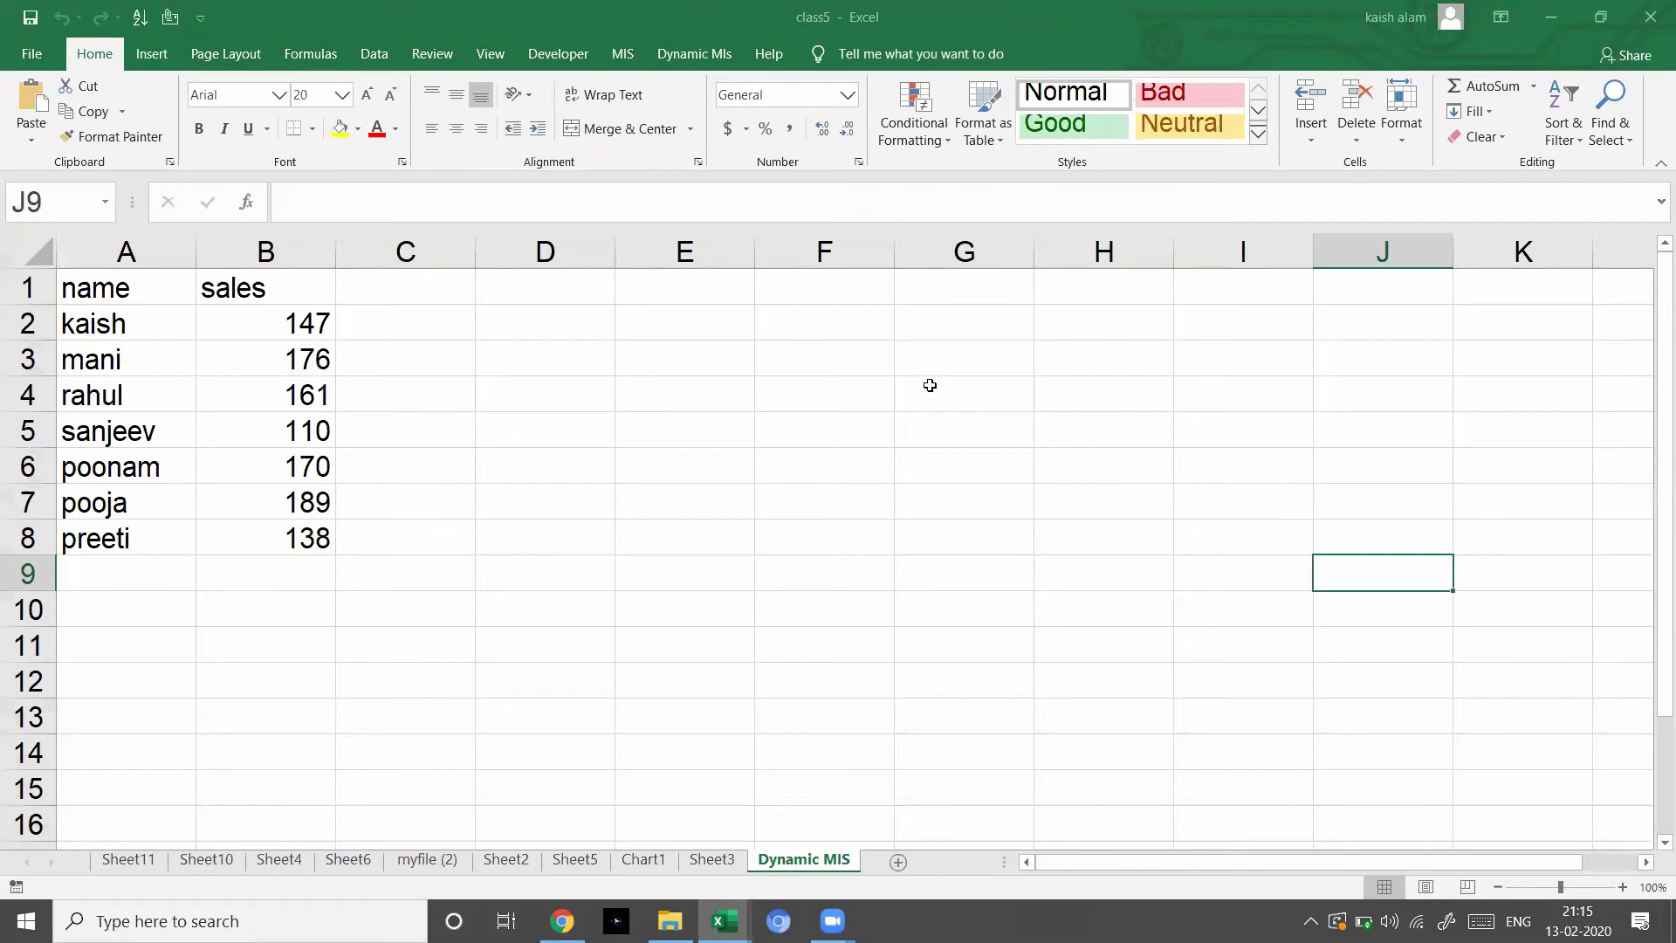
{"action": "left_click", "coordinate": [929, 385]}
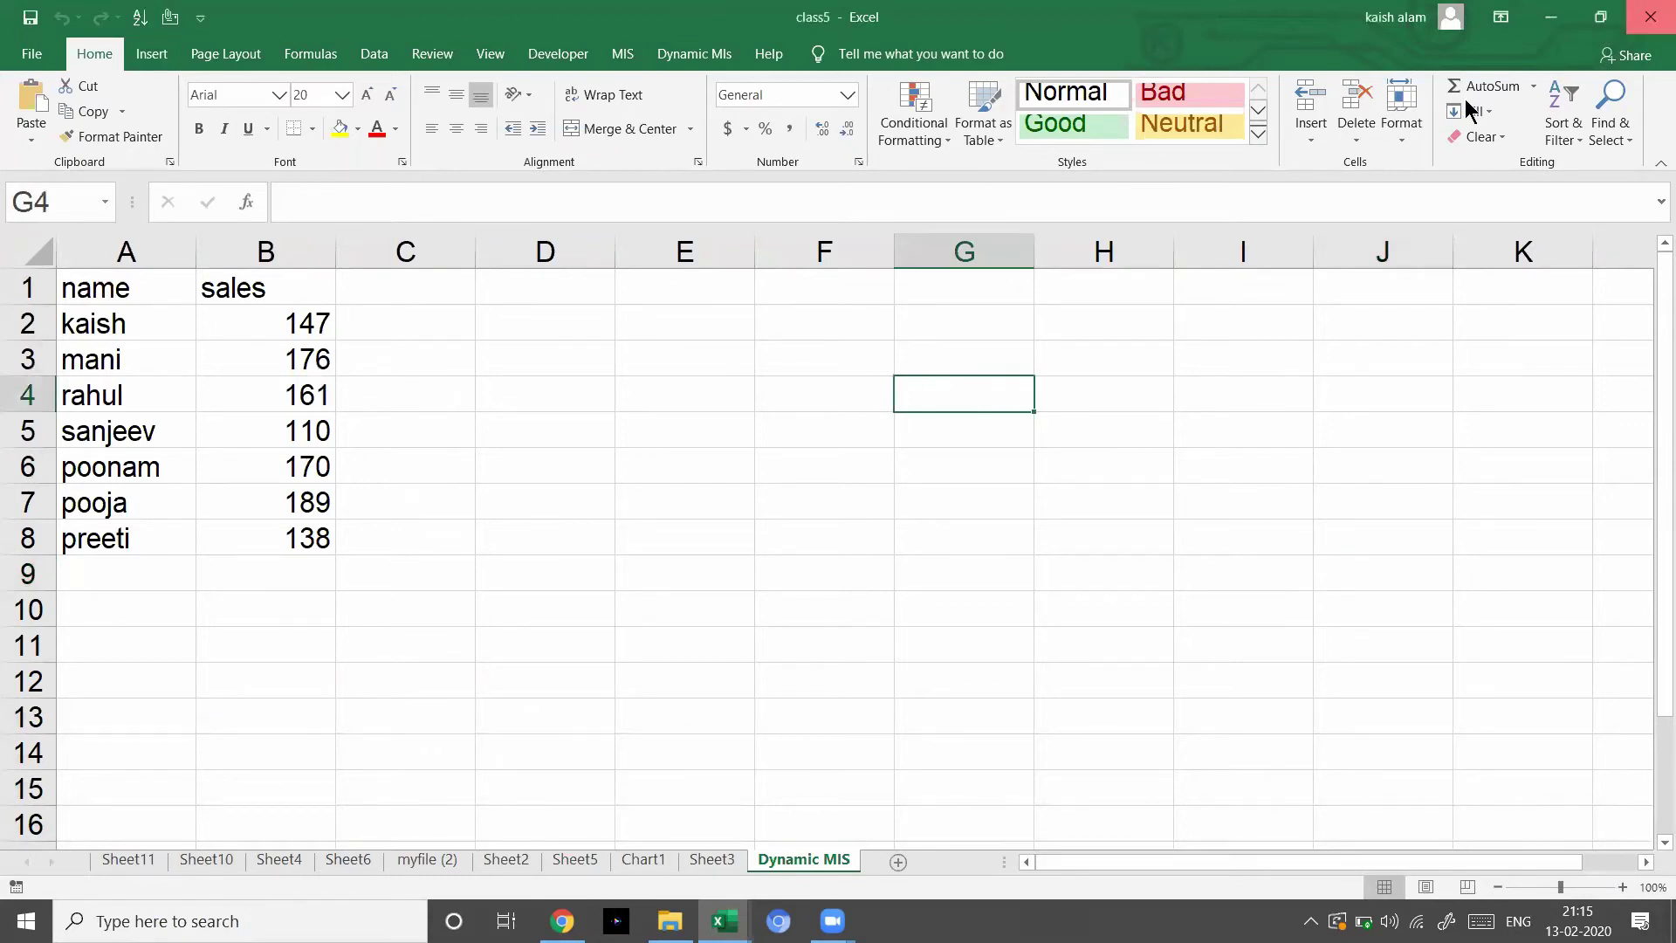
{"action": "key", "text": "alt+Tab"}
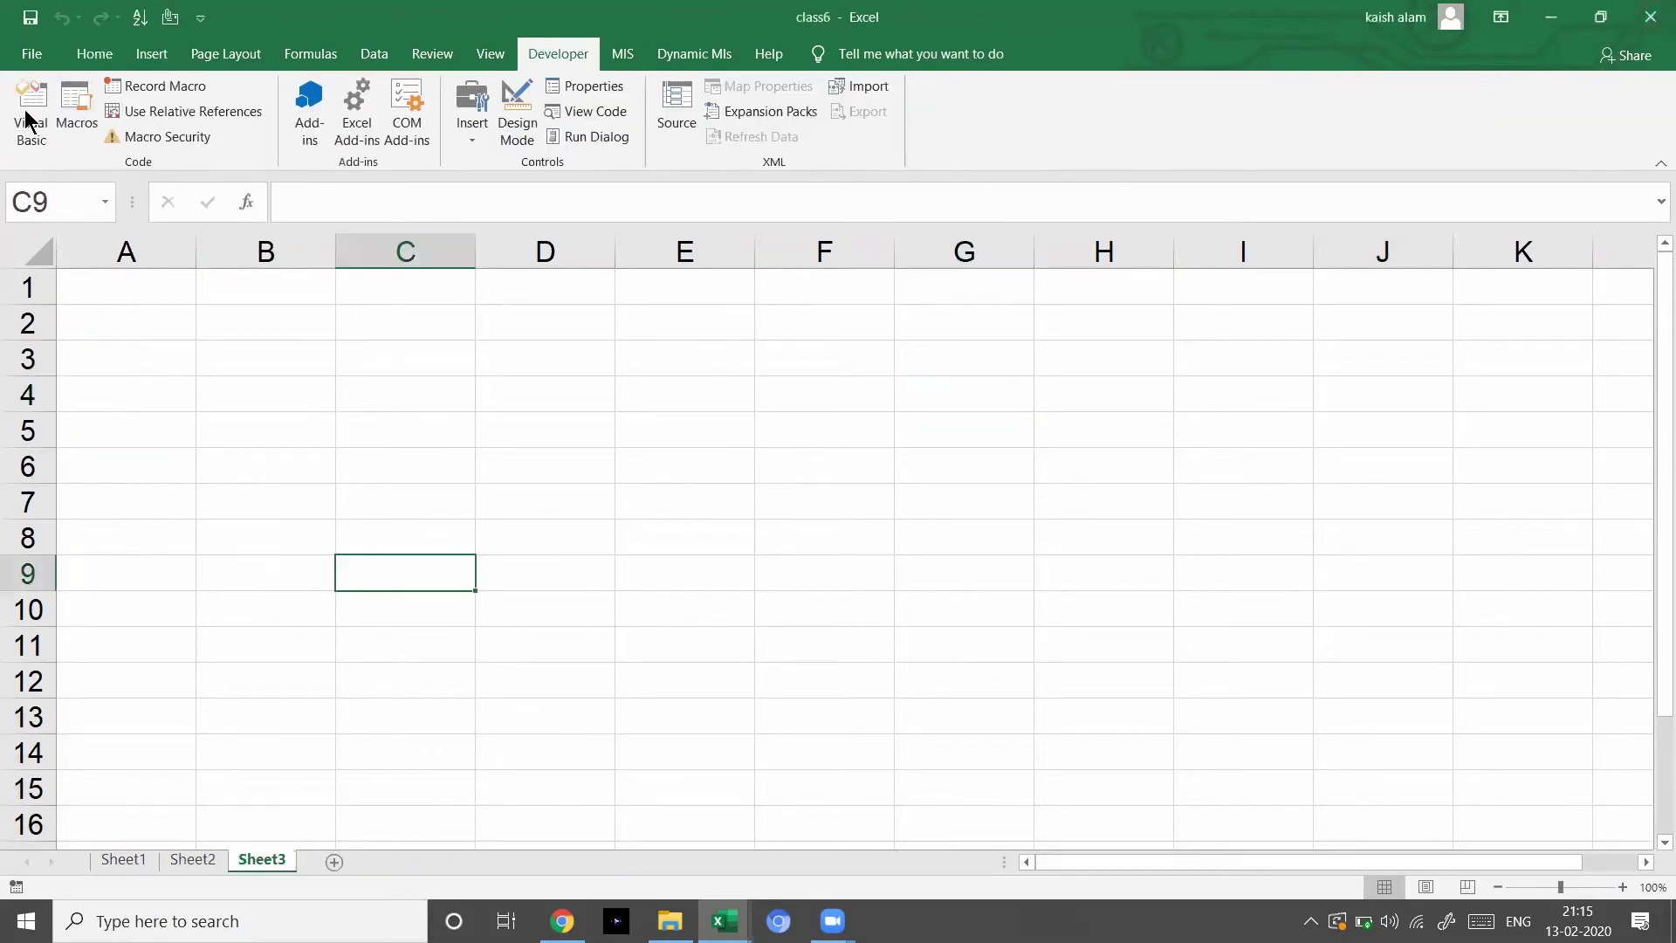
{"action": "left_click", "coordinate": [32, 103]}
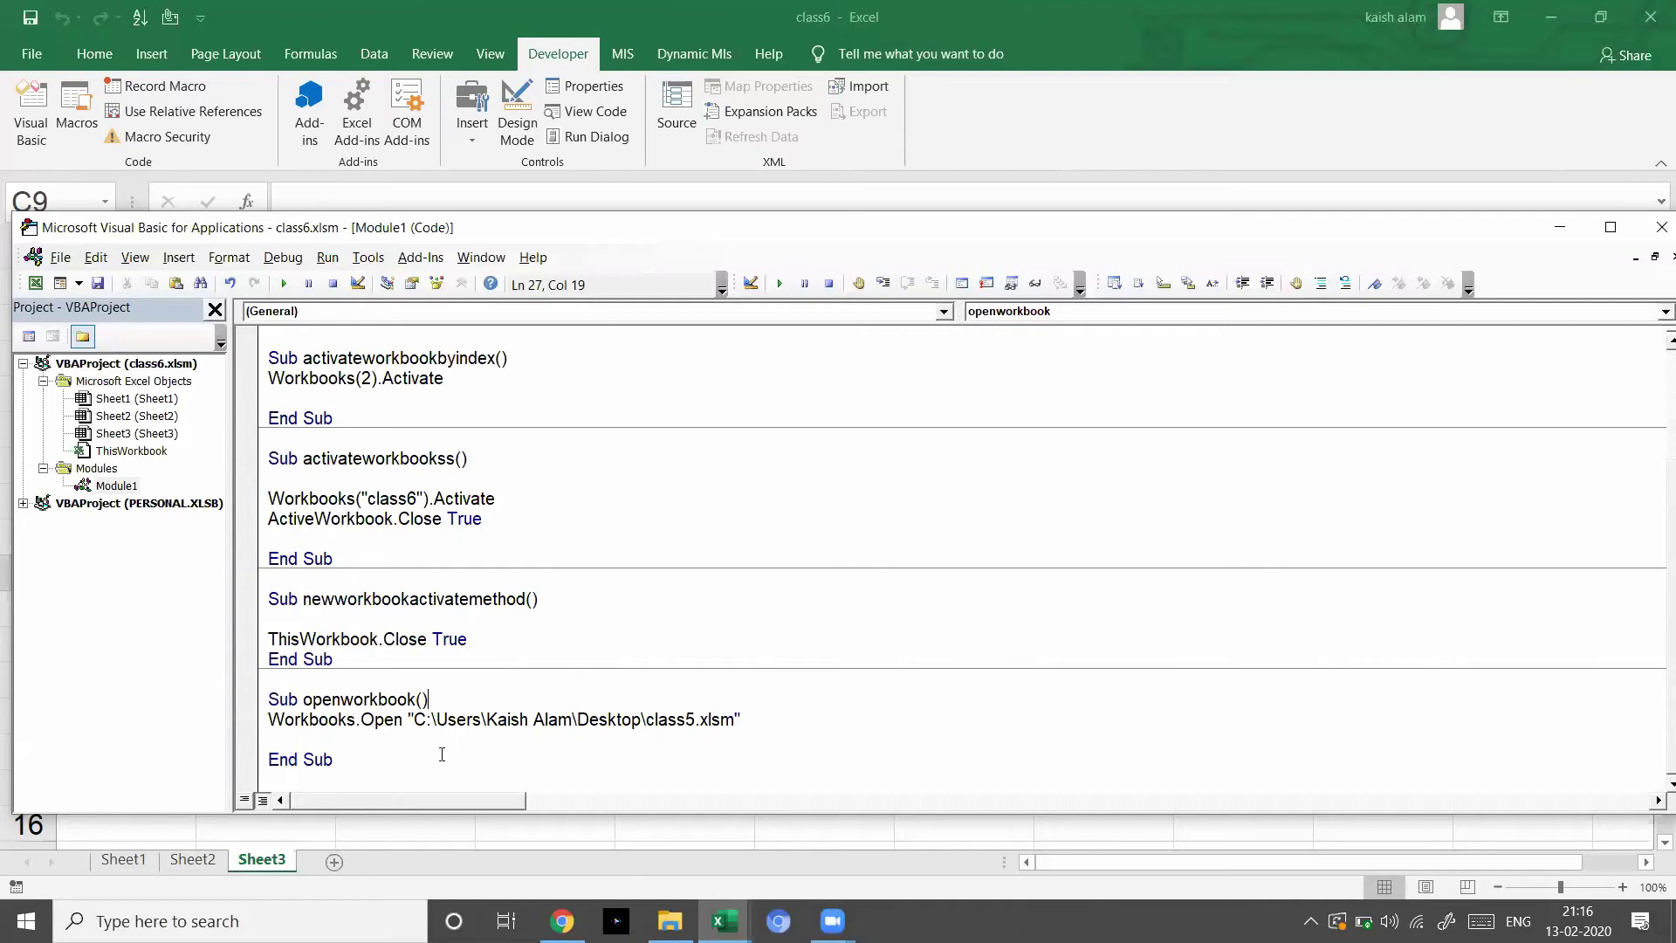
- Write Sub addwrokbook with a Workbooks.Add body and run it to create Book4
{"action": "left_click", "coordinate": [414, 758]}
{"action": "key", "text": "Return"}
{"action": "type", "text": "sub addwrokbook"}
{"action": "key", "text": "Return"}
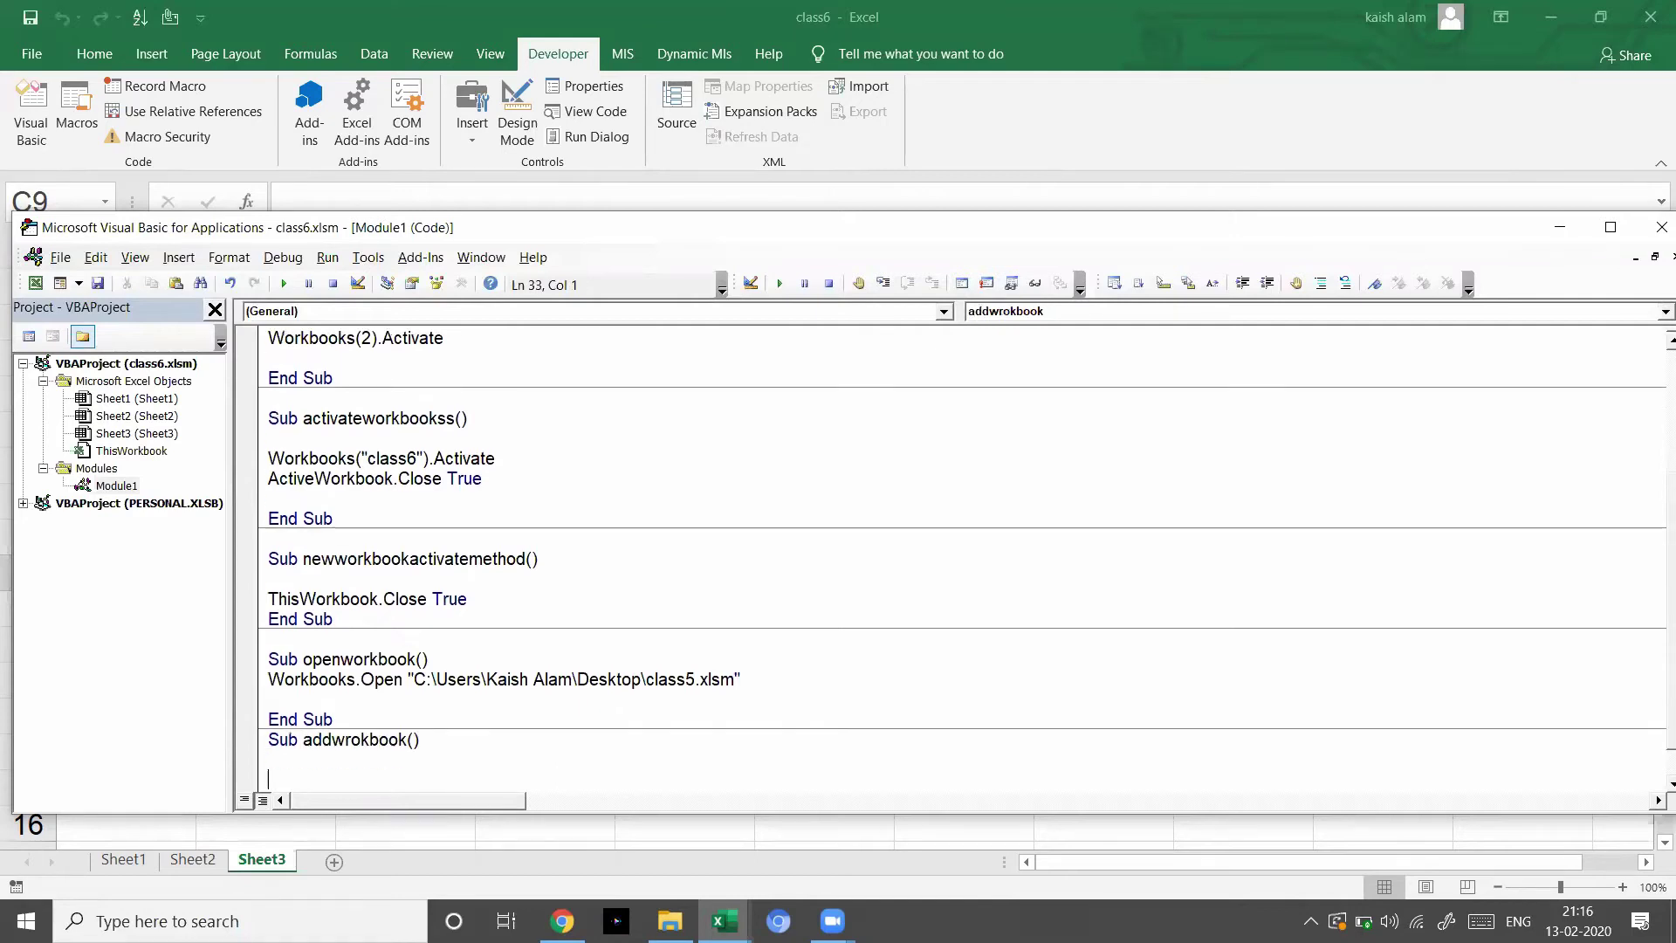
{"action": "type", "text": "workbooks.ad"}
{"action": "key", "text": "Tab"}
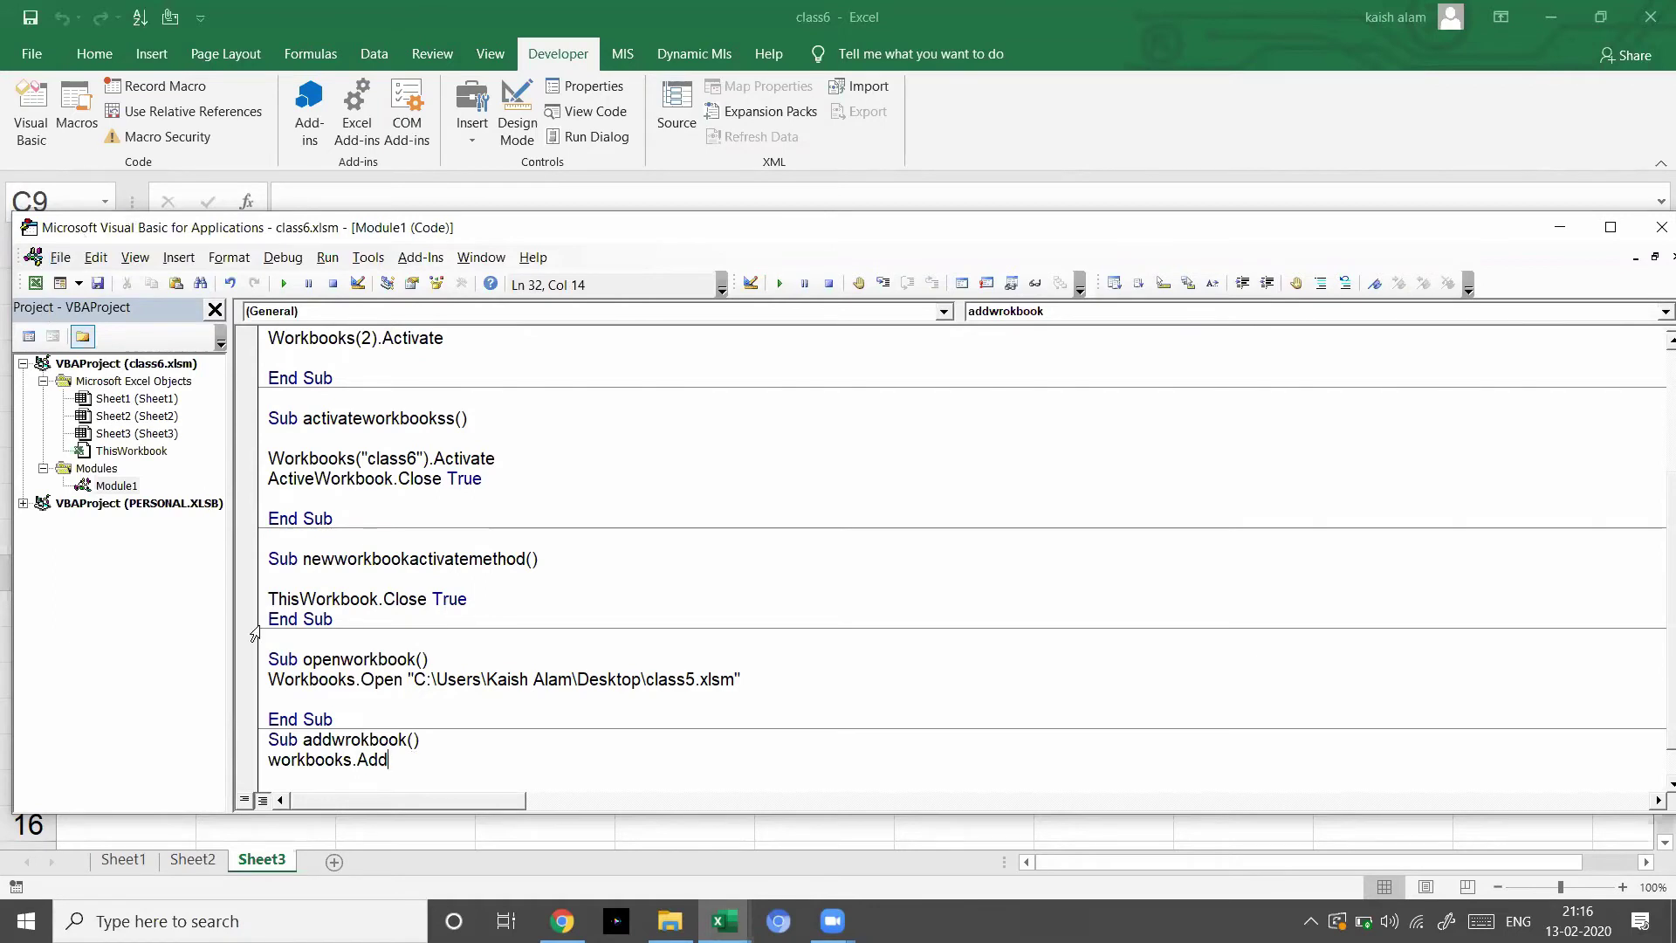
{"action": "left_click", "coordinate": [281, 290]}
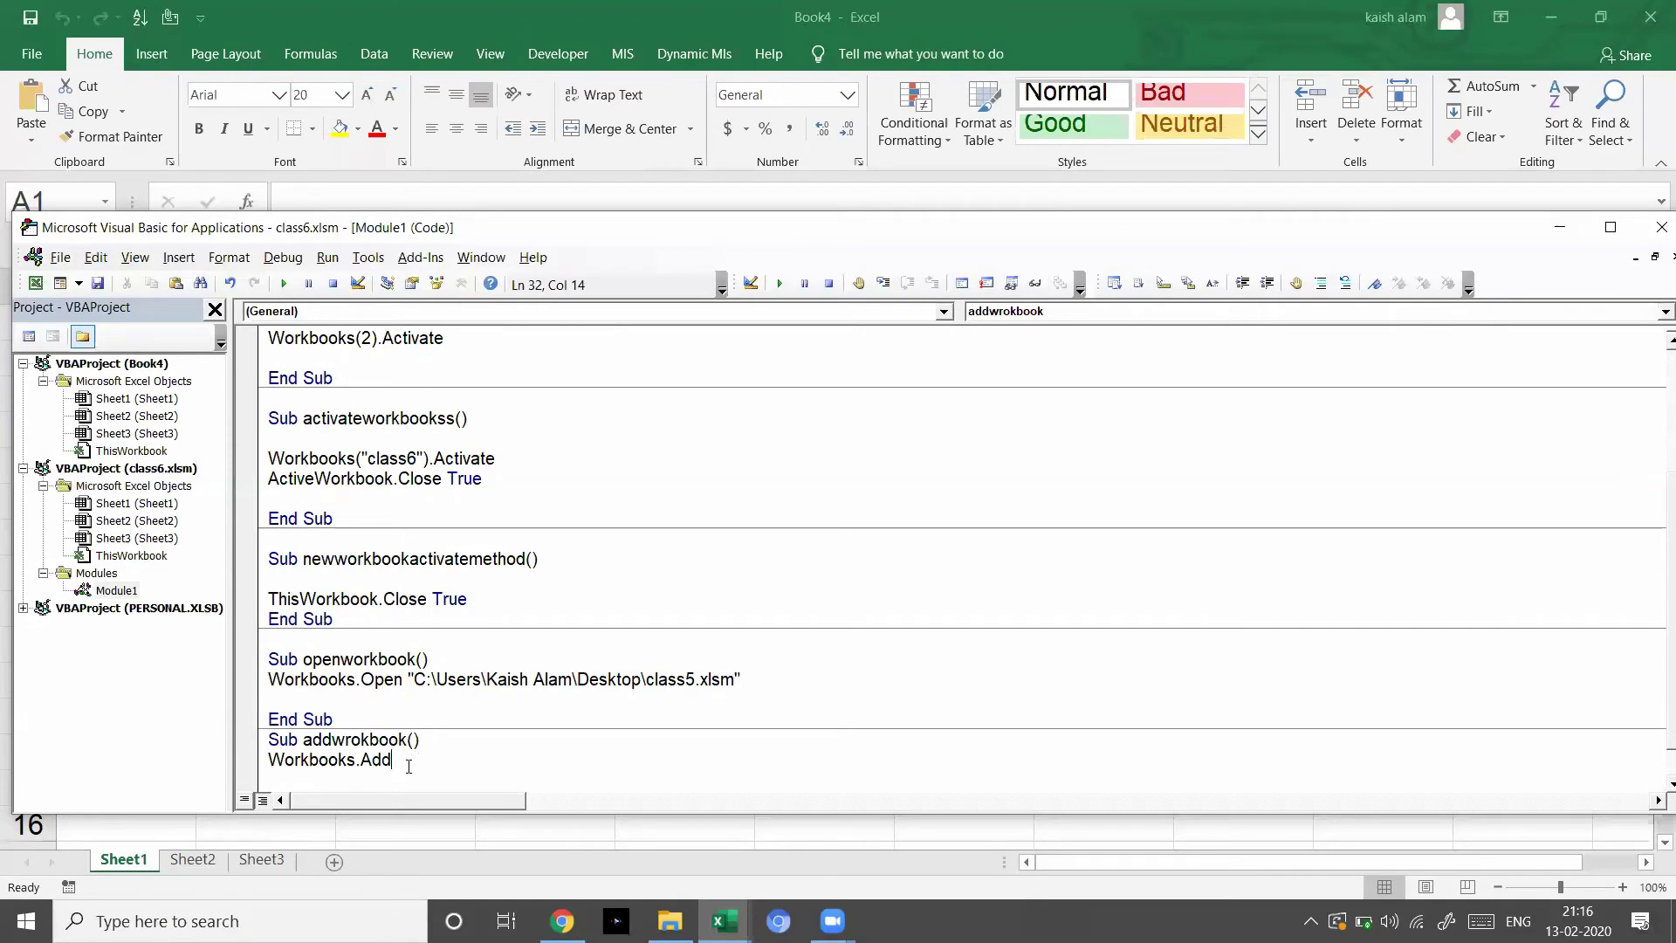
- Insert an ActiveWorkbook.Save line directly below Workbooks.Add in the addwrokbook macro
{"action": "key", "text": "Return"}
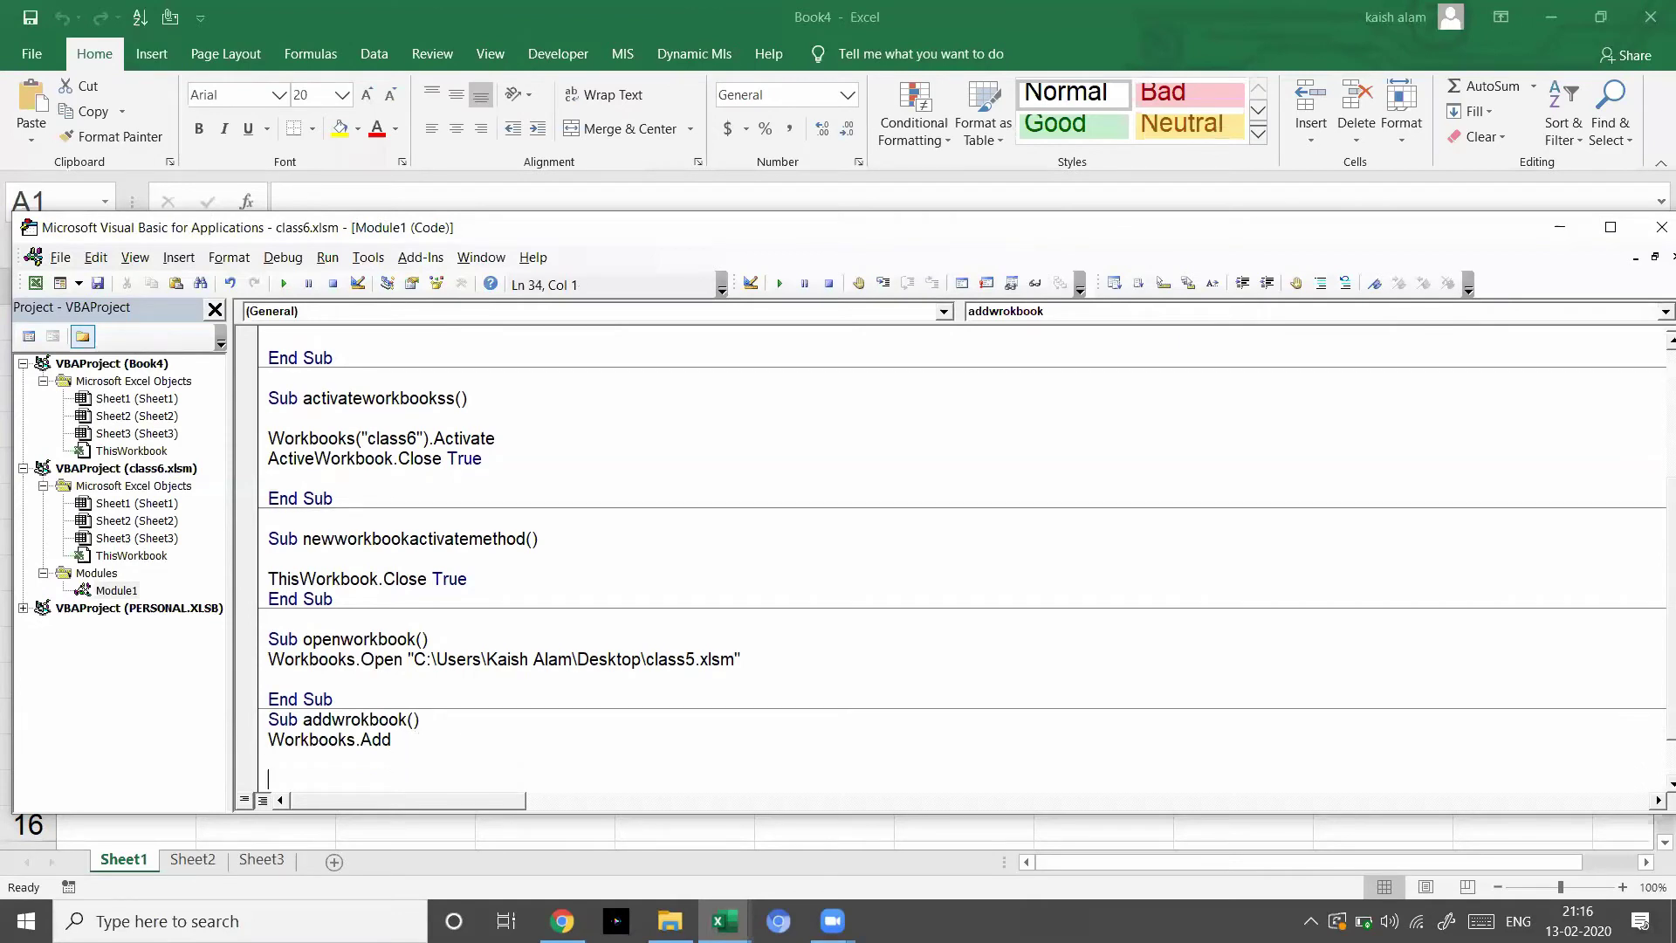
{"action": "key", "text": "Return"}
{"action": "key", "text": "BackSpace"}
{"action": "scroll", "coordinate": [961, 550], "scroll_direction": "down", "scroll_amount": 1}
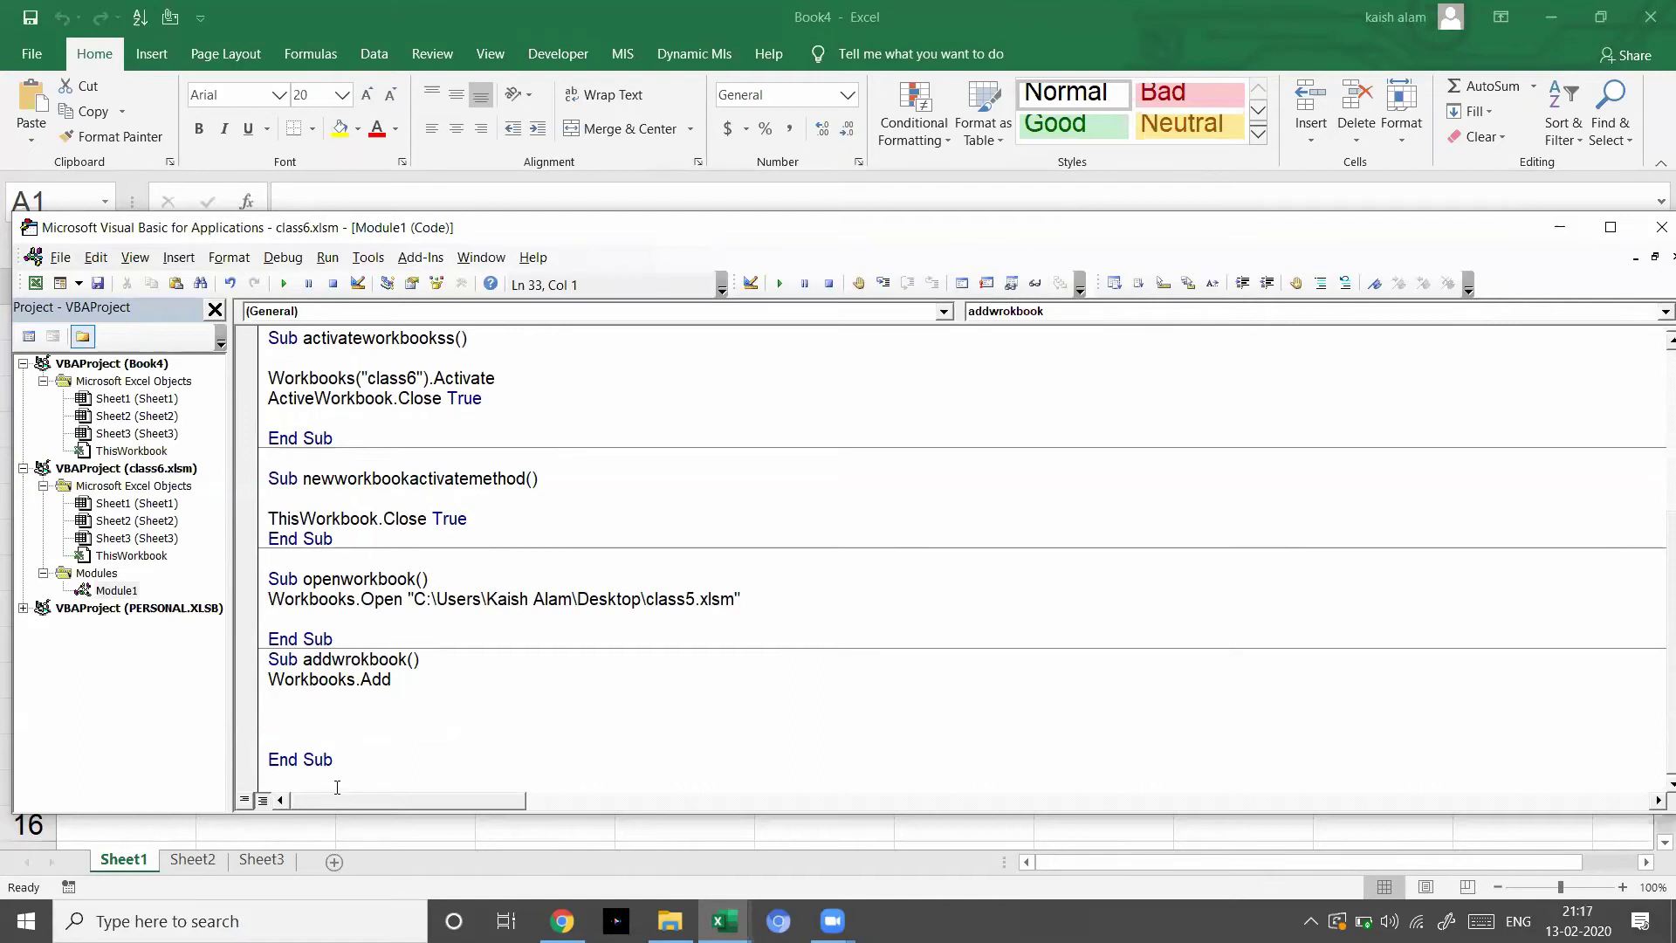
{"action": "type", "text": "activeworkbook.sa"}
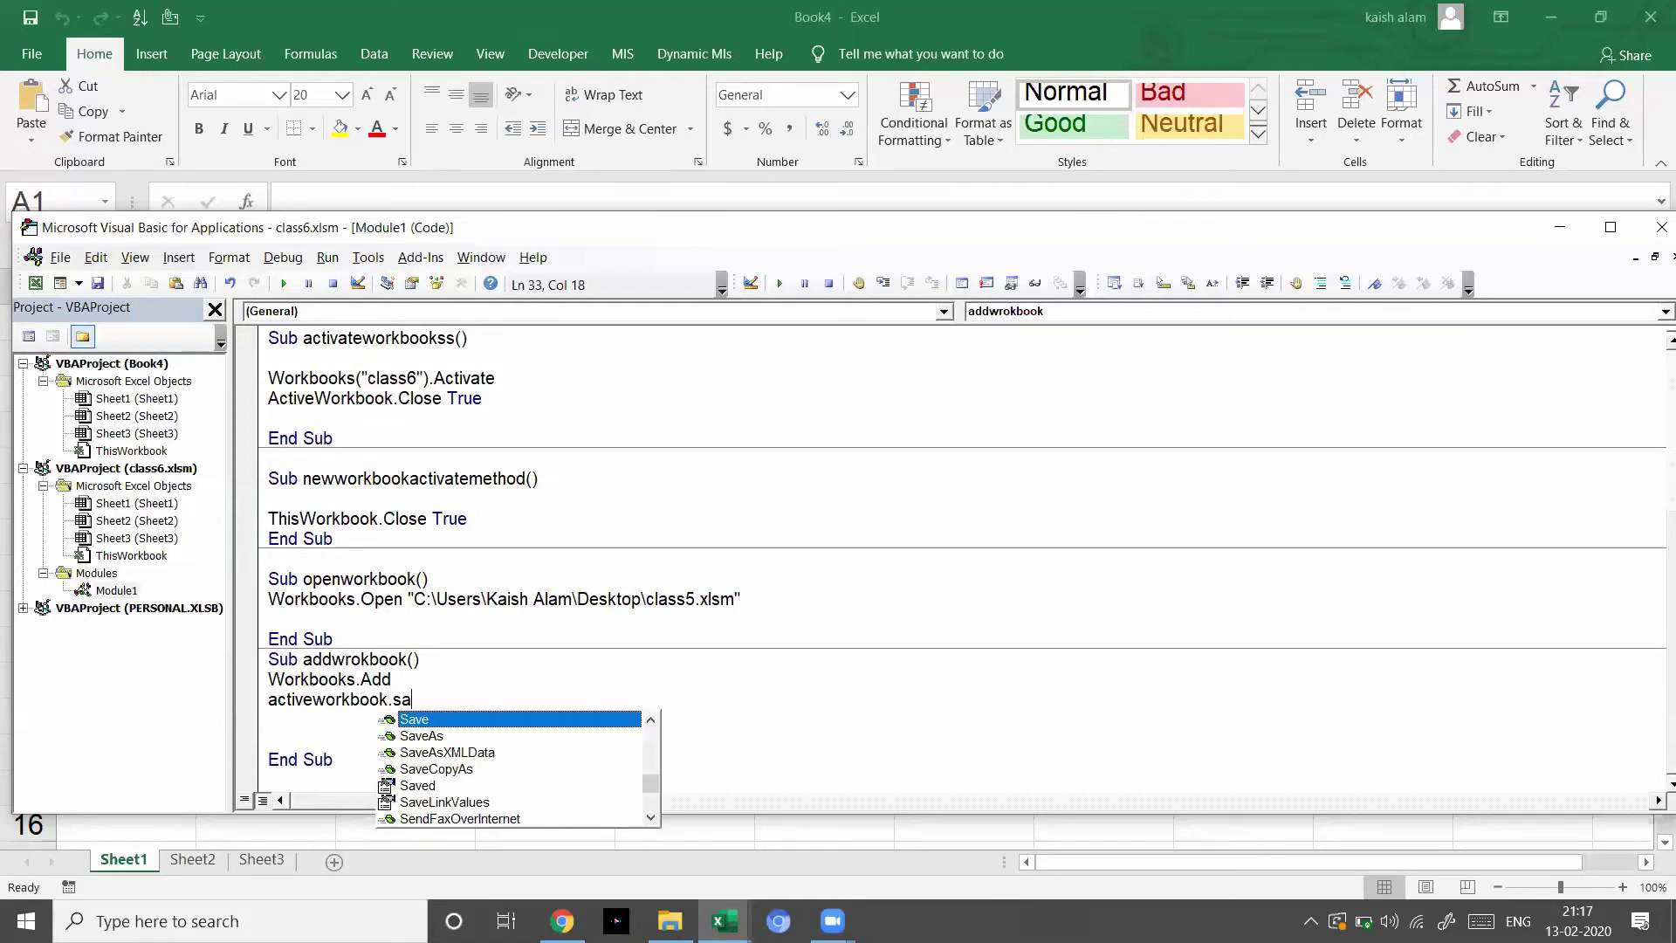
{"action": "key", "text": "Tab"}
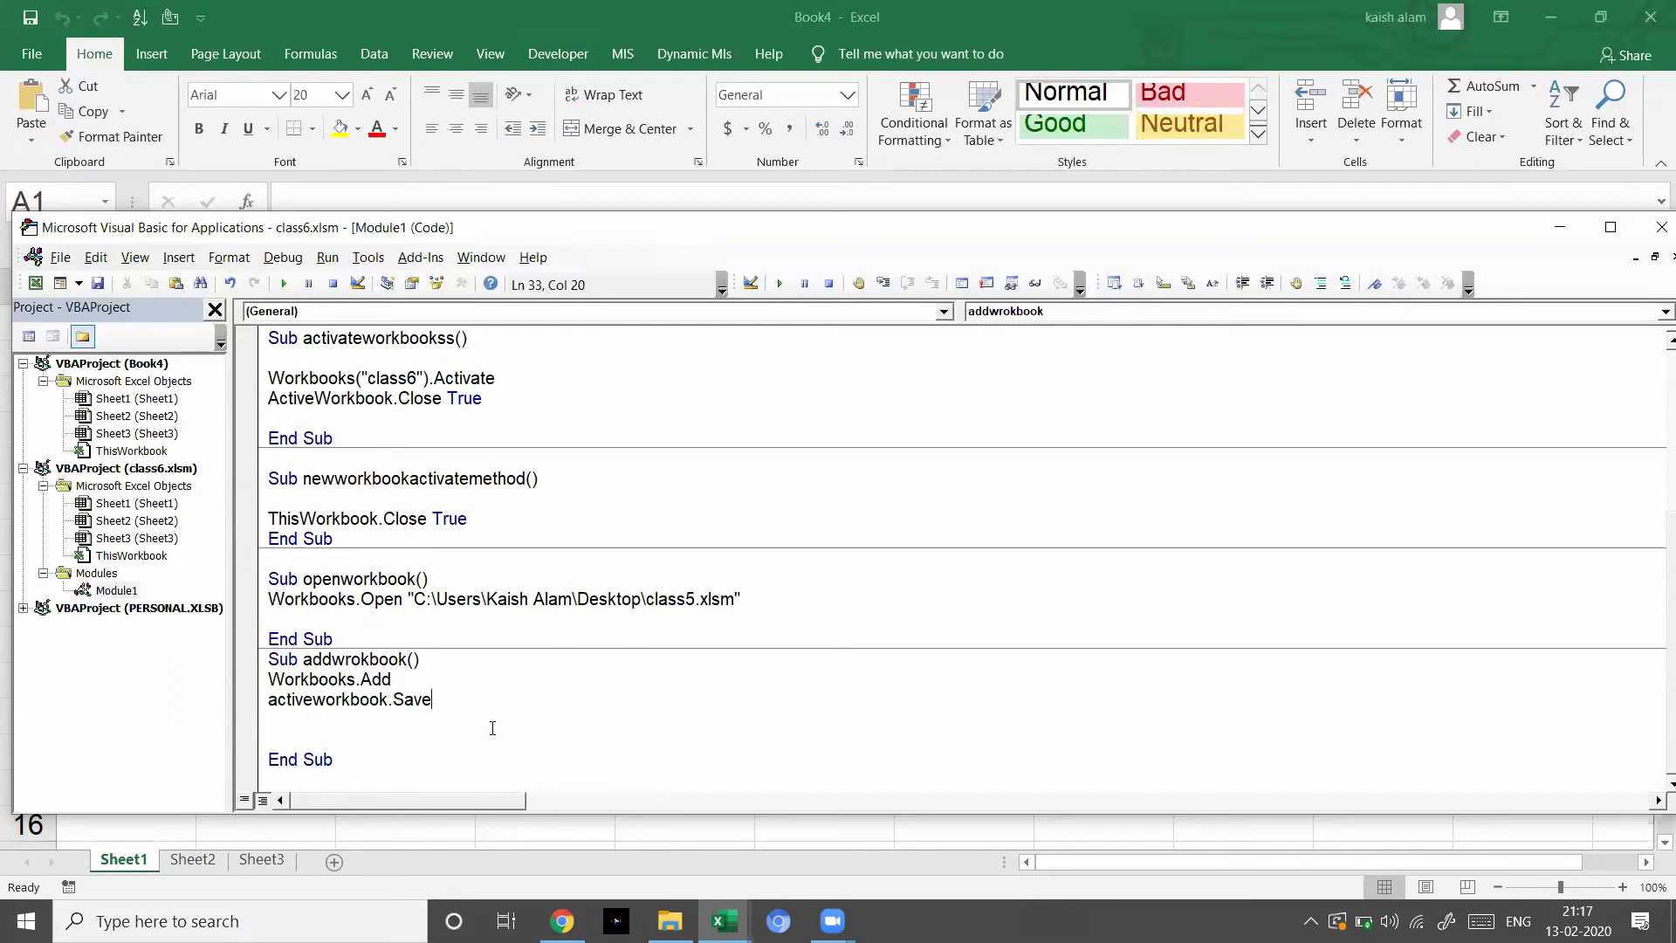
{"action": "left_click", "coordinate": [487, 723]}
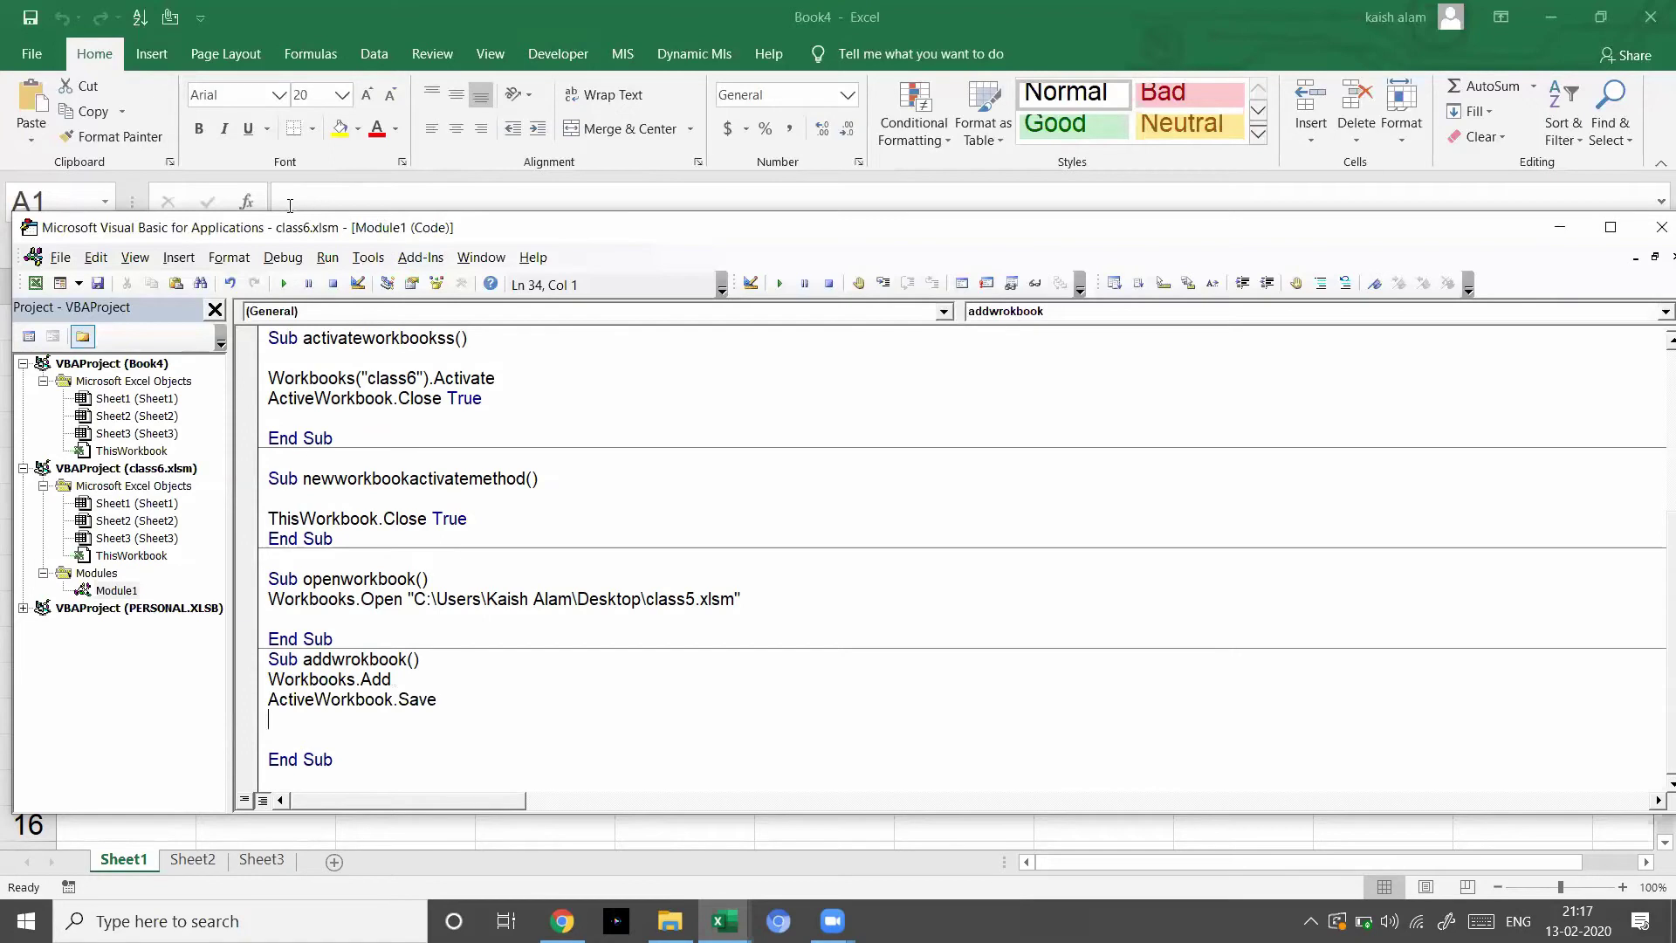
- Run addwrokbook to create Book5, check Book5.xlsx on the Desktop, then return to class6
{"action": "left_click", "coordinate": [284, 288]}
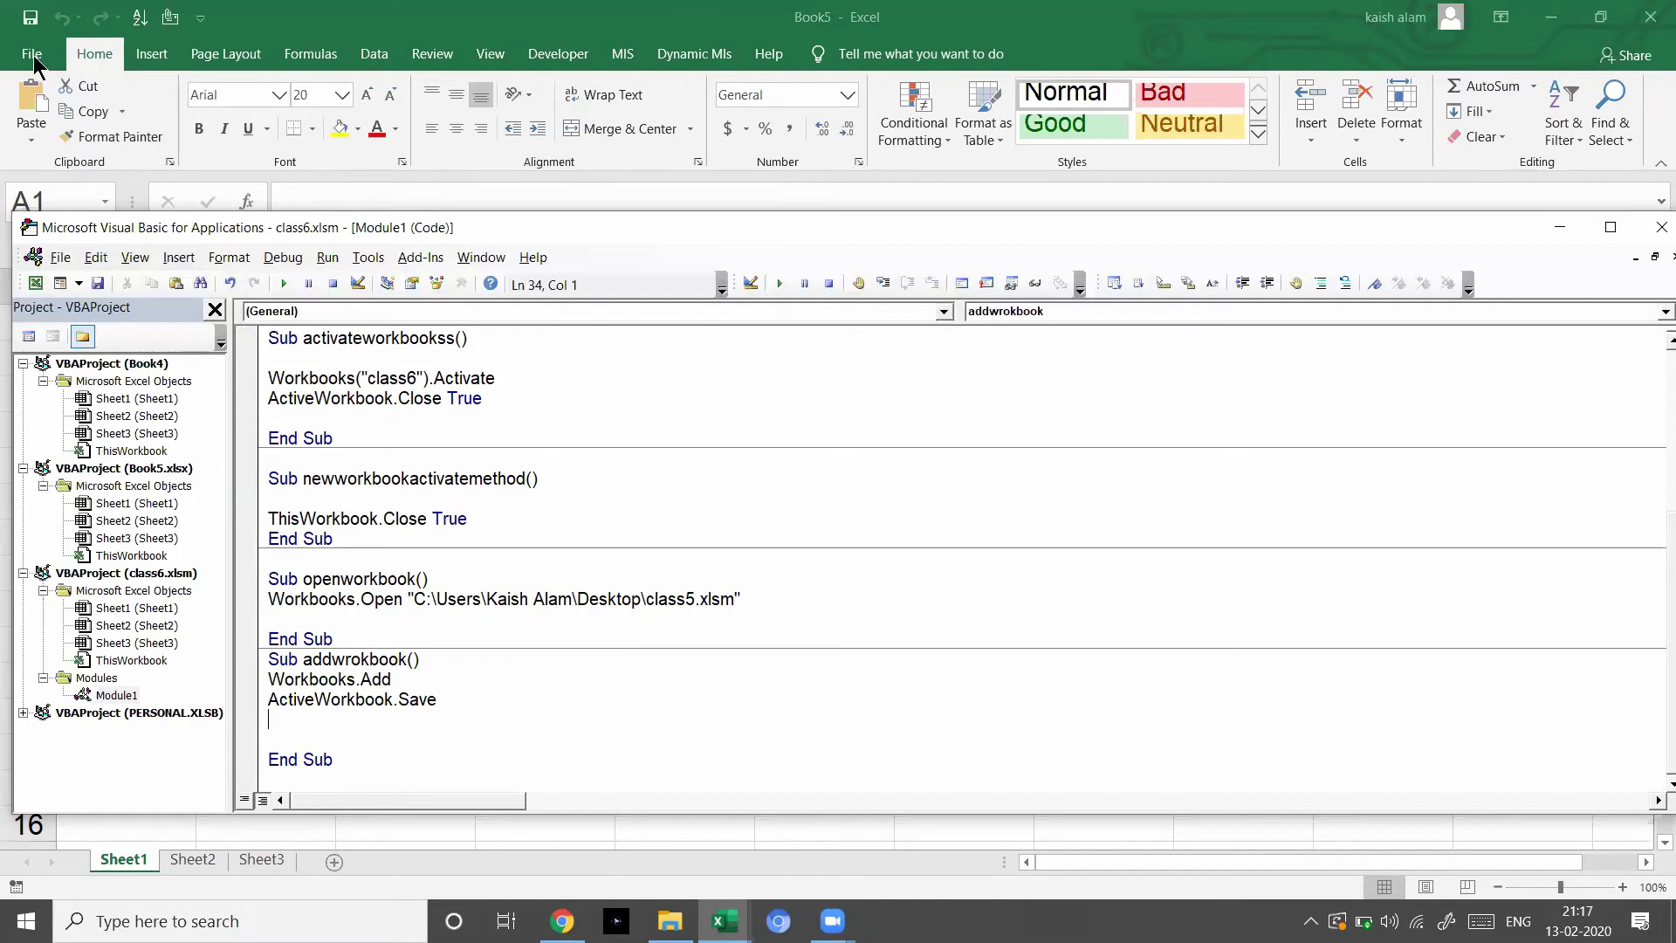
{"action": "mouse_move", "coordinate": [717, 920]}
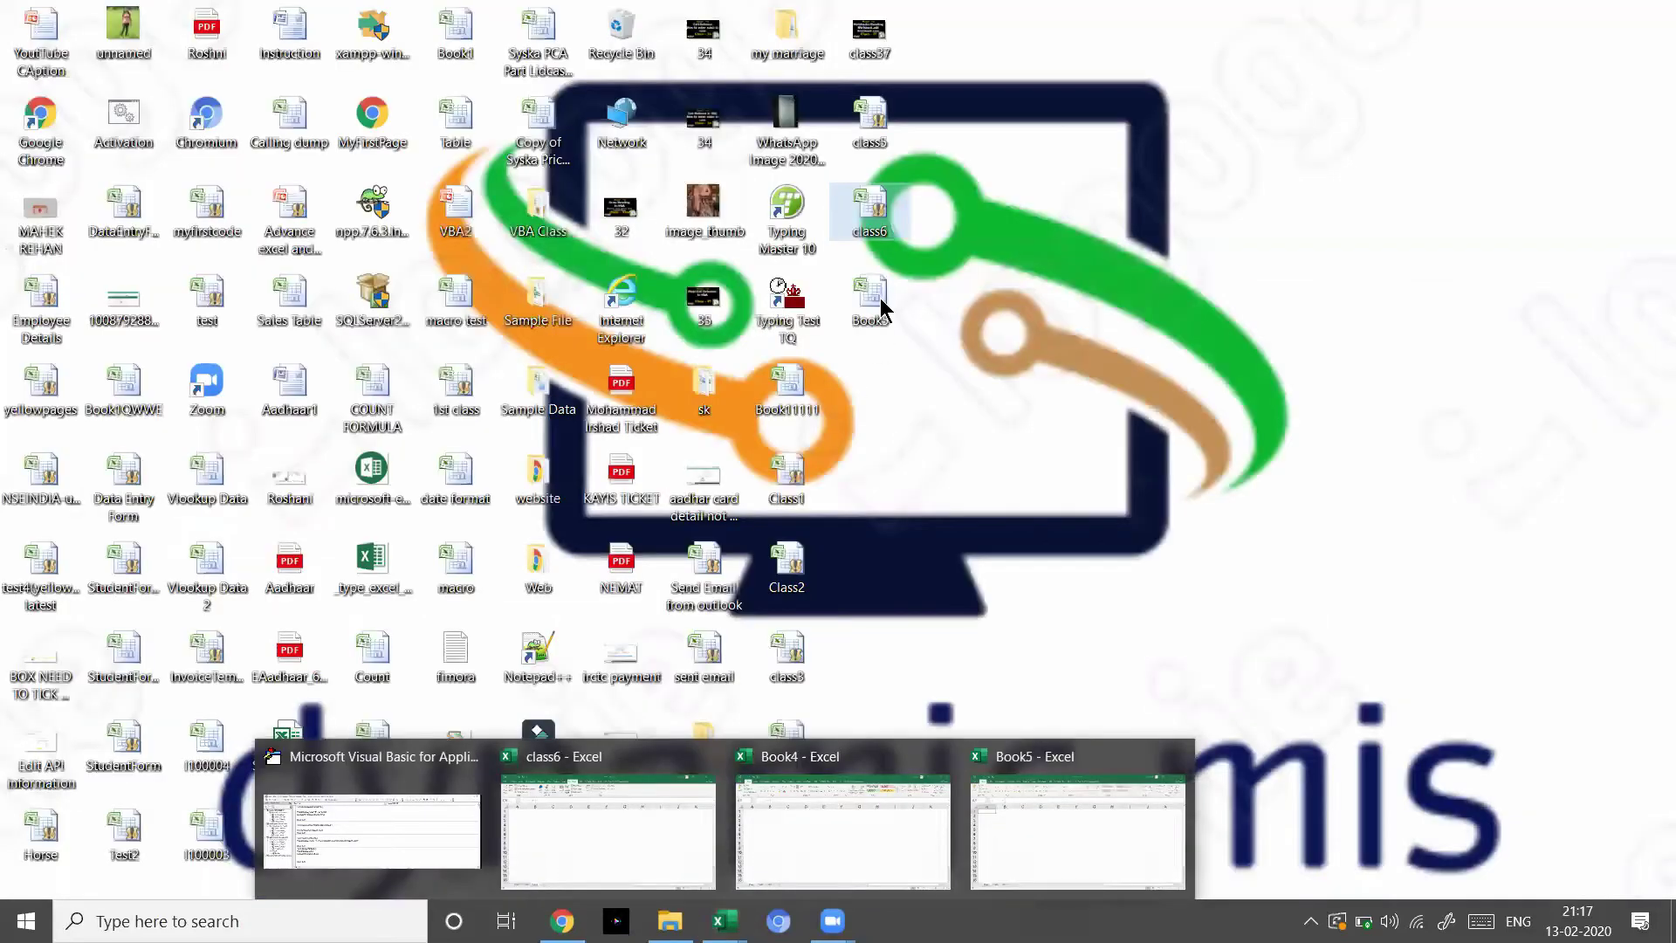
{"action": "left_click", "coordinate": [873, 301]}
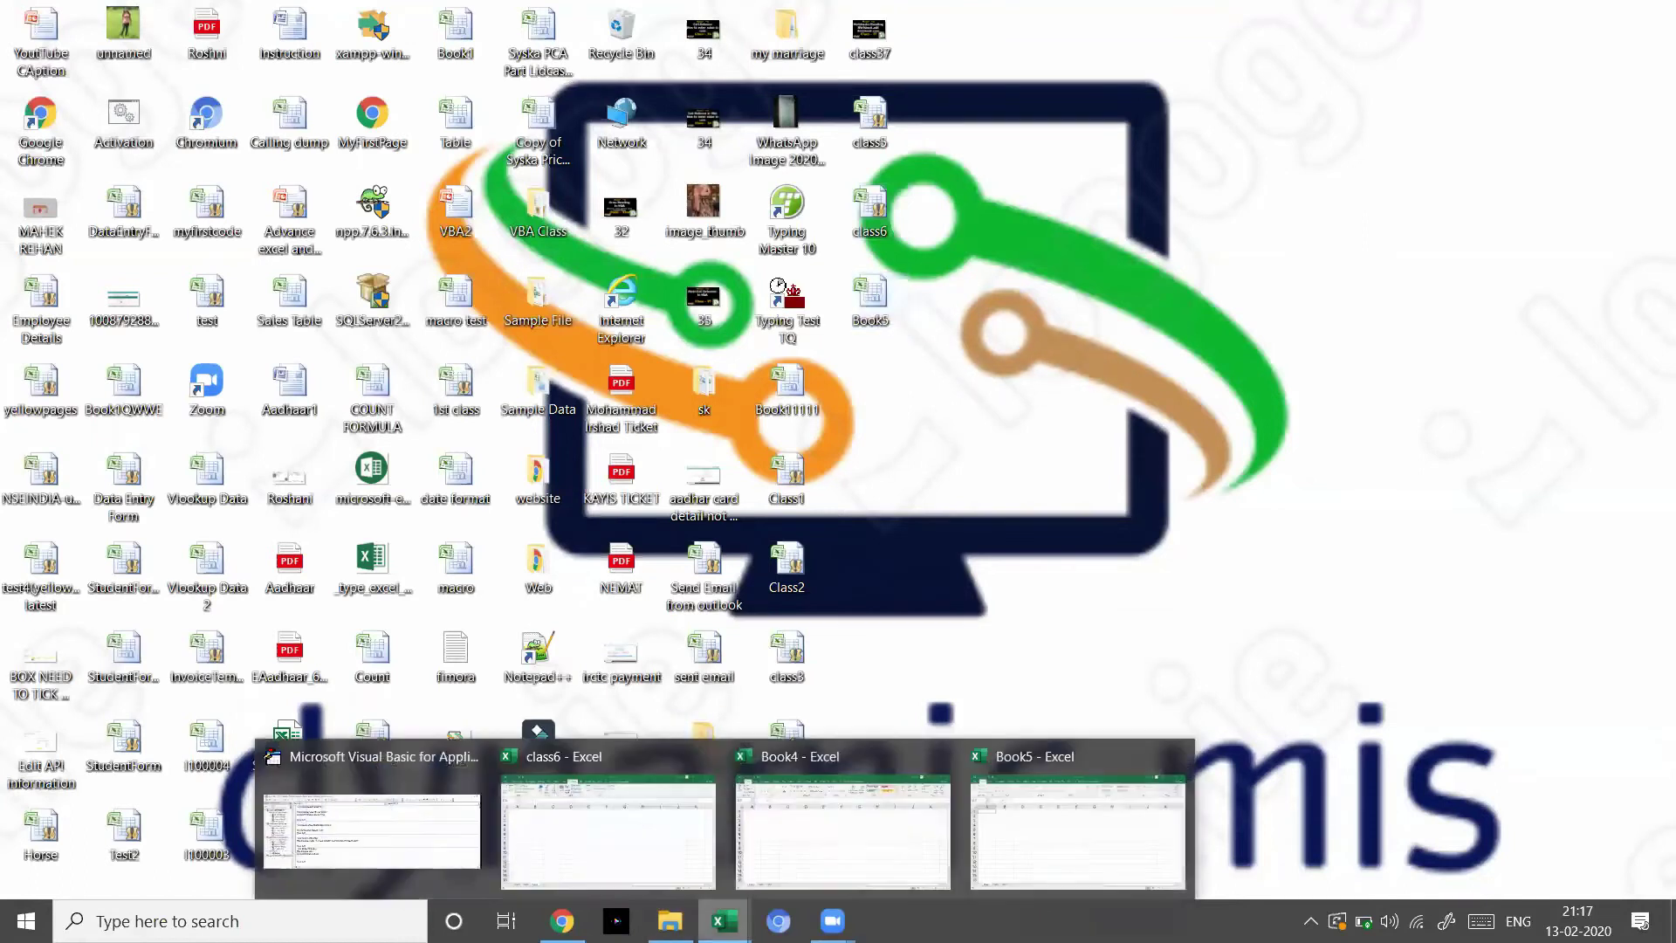
{"action": "mouse_move", "coordinate": [372, 819]}
{"action": "left_click", "coordinate": [425, 808]}
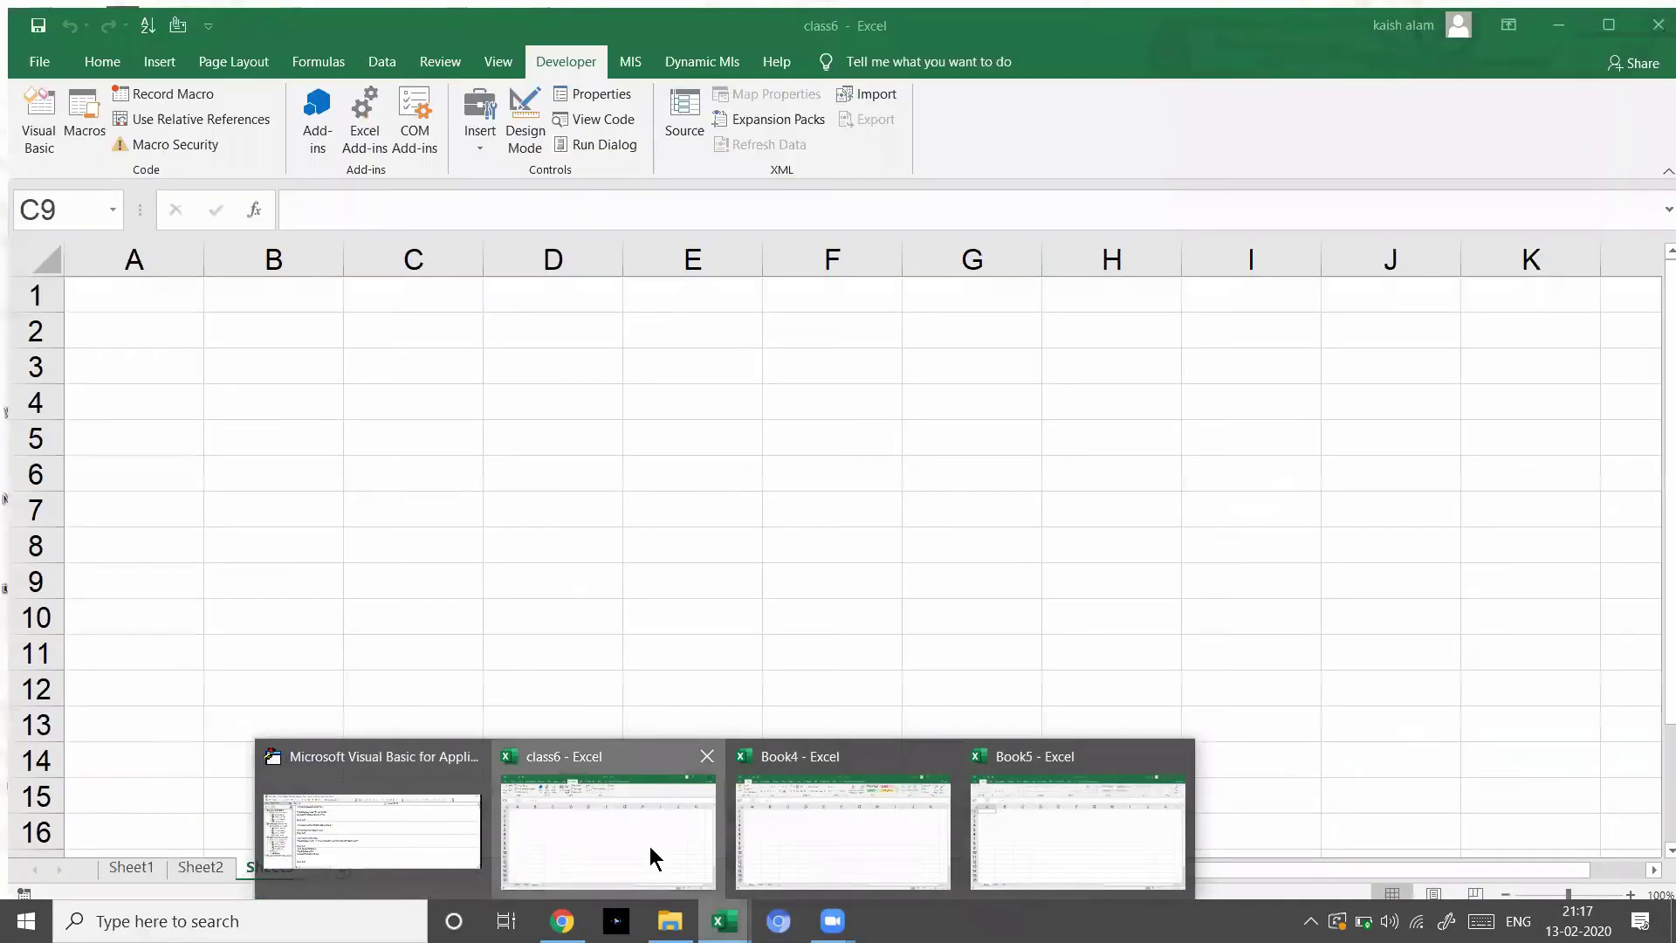
{"action": "left_click", "coordinate": [650, 846]}
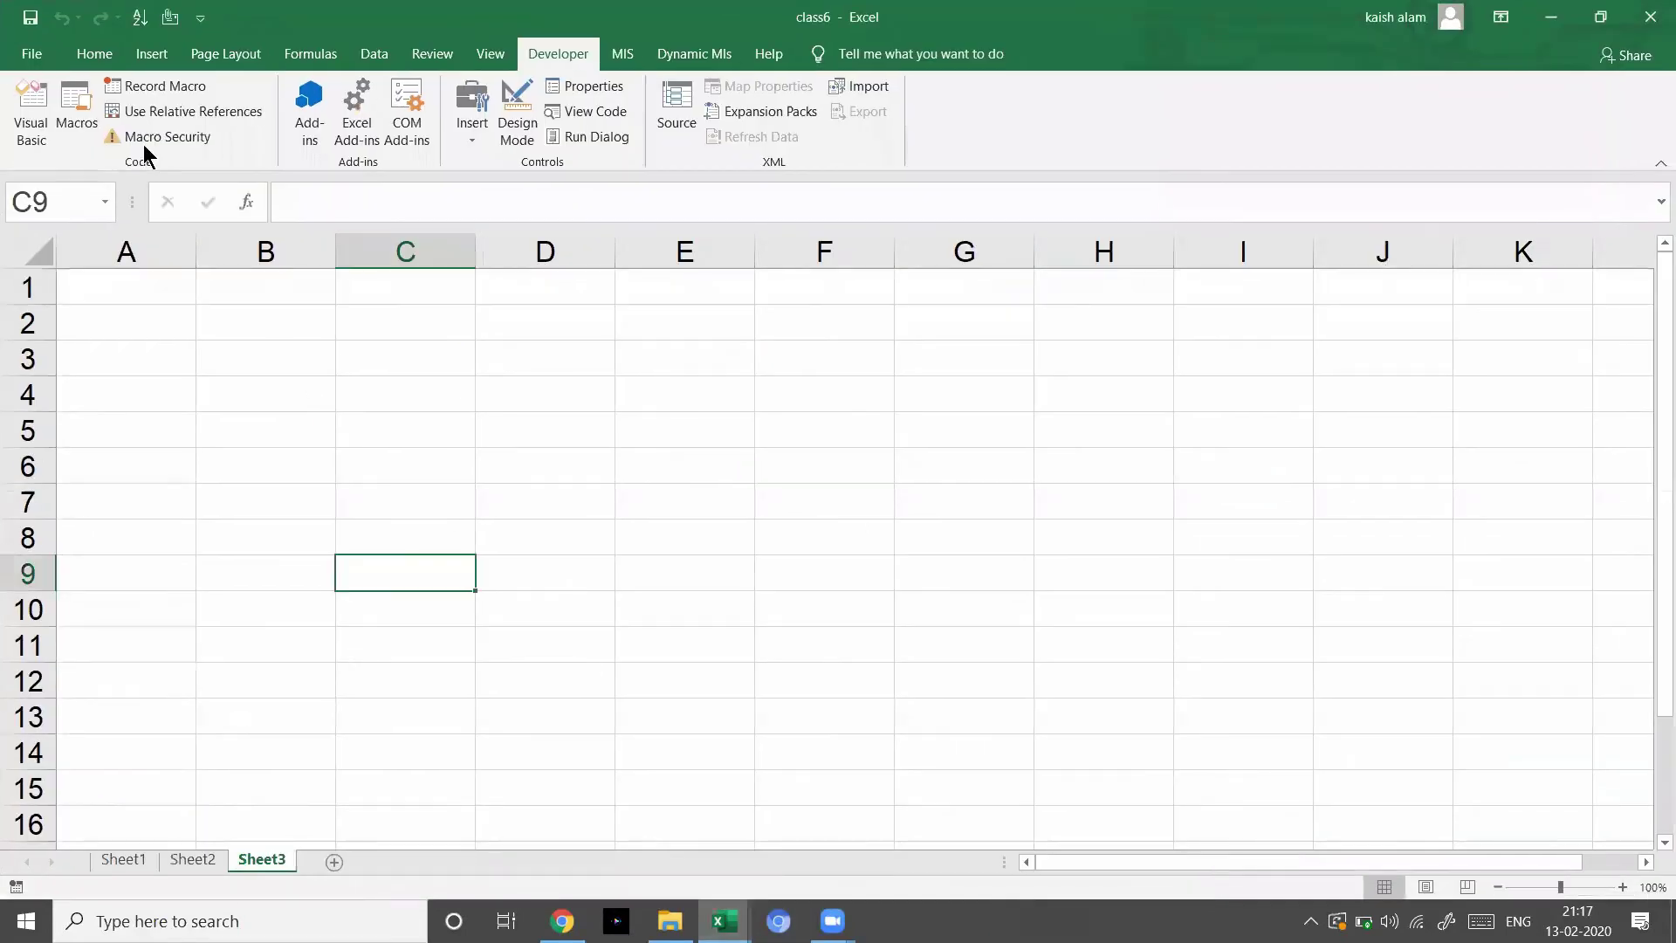
{"action": "left_click", "coordinate": [33, 55]}
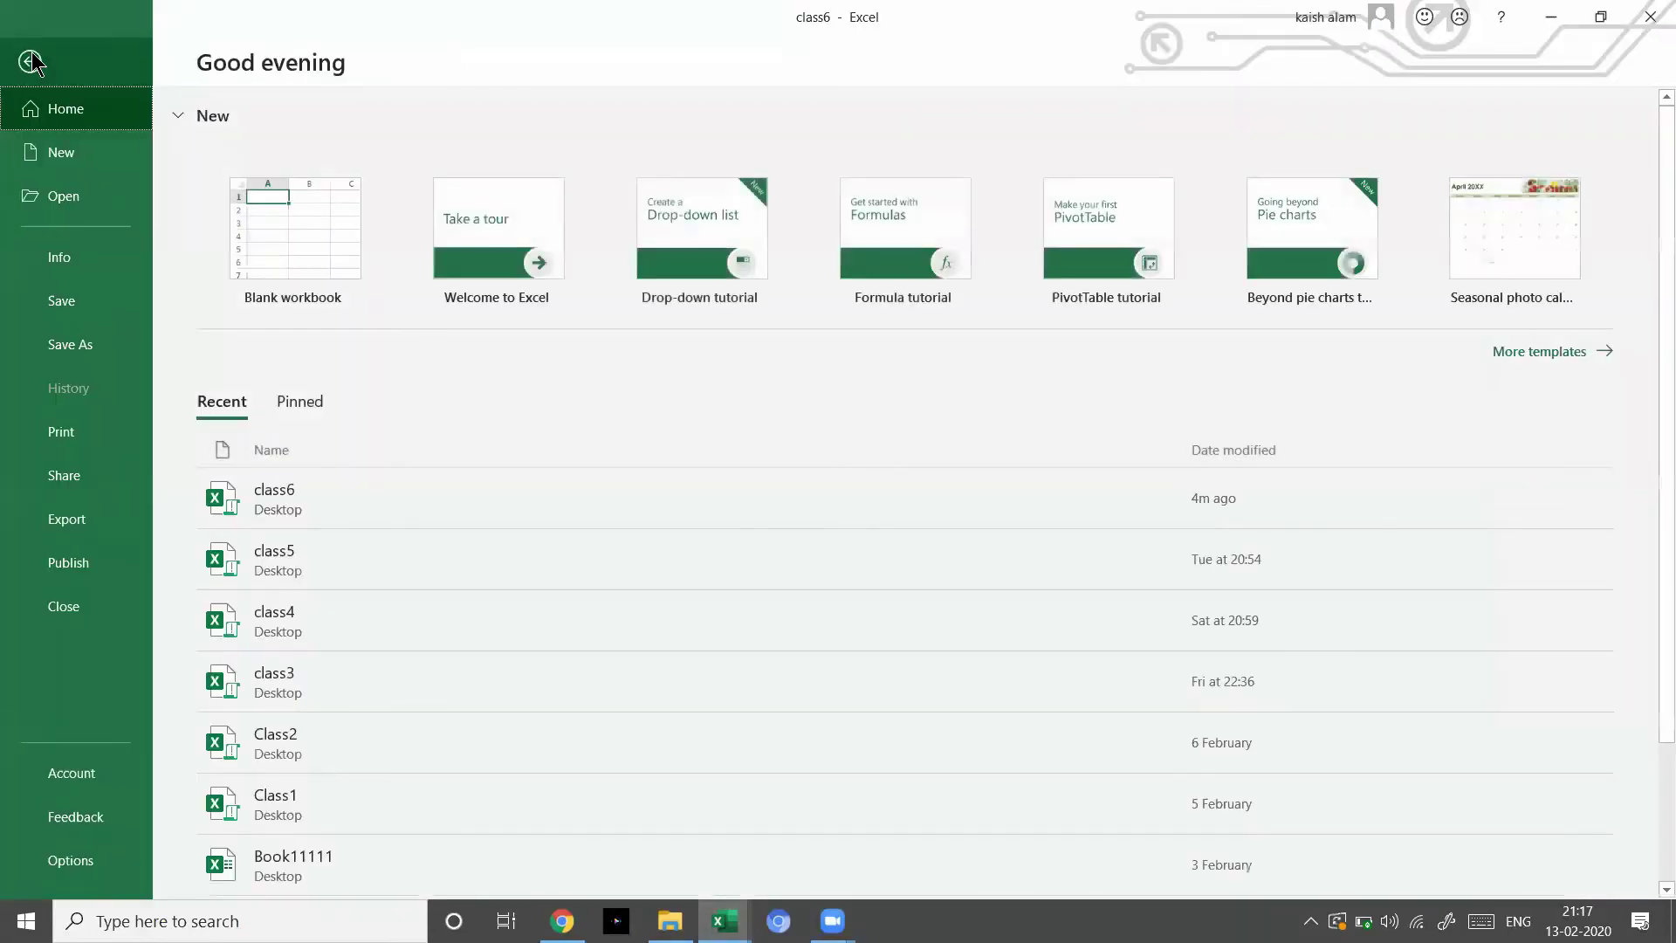
{"action": "left_click", "coordinate": [78, 861]}
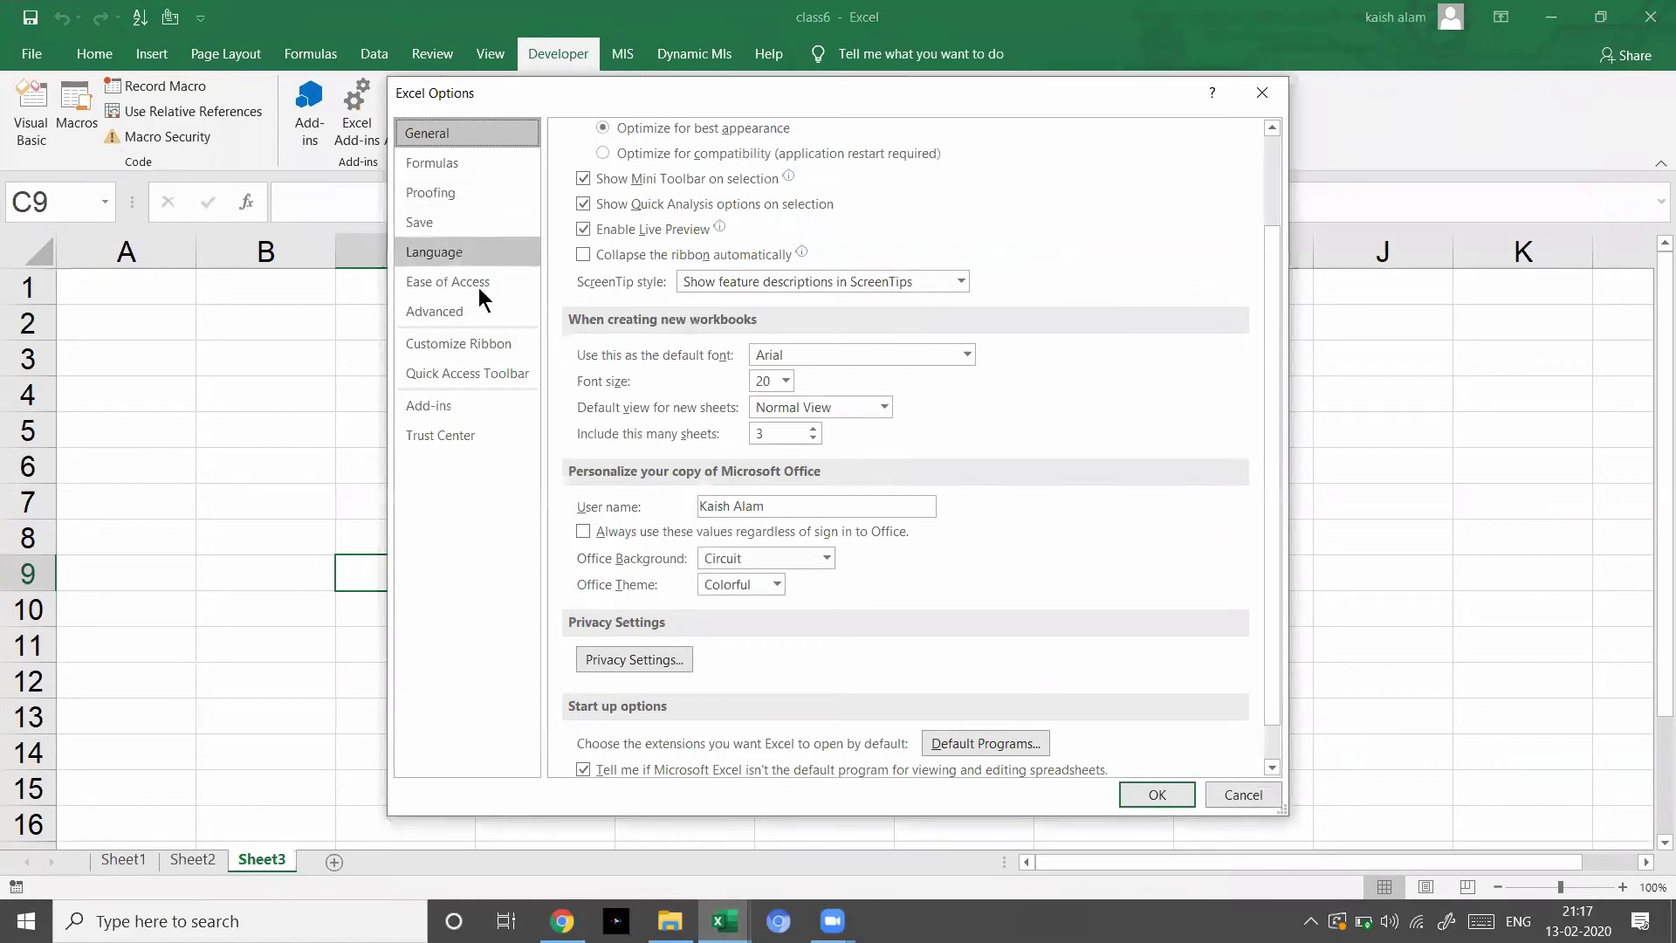
{"action": "scroll", "coordinate": [776, 434], "scroll_direction": "down", "scroll_amount": 1}
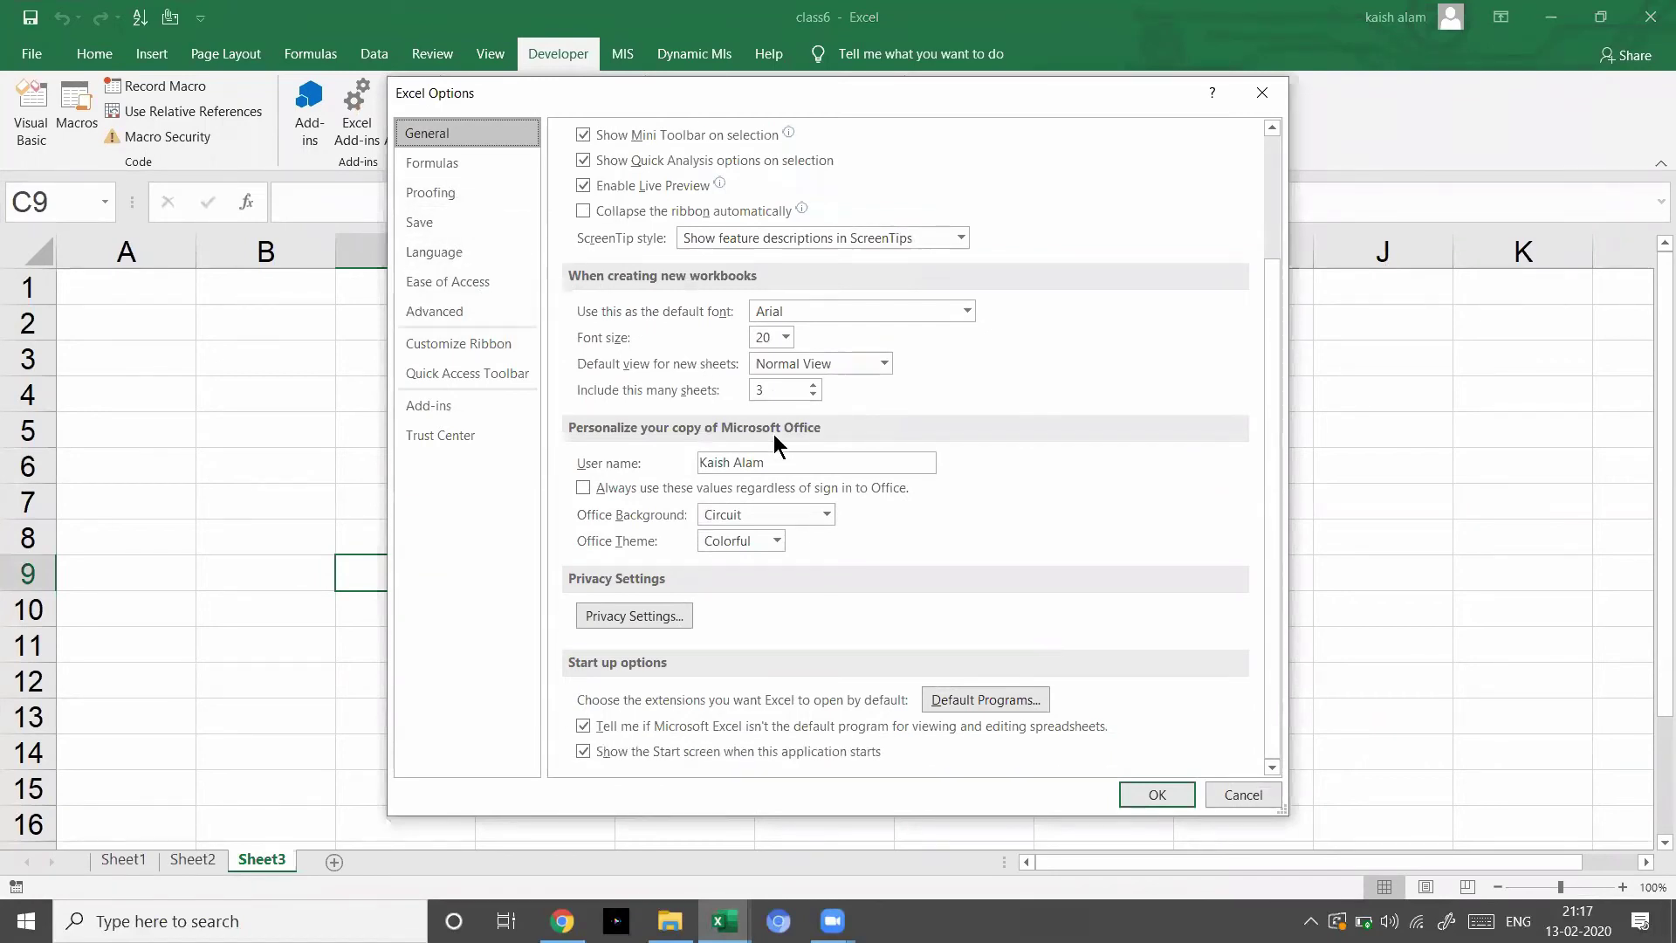
{"action": "scroll", "coordinate": [774, 437], "scroll_direction": "up", "scroll_amount": 4}
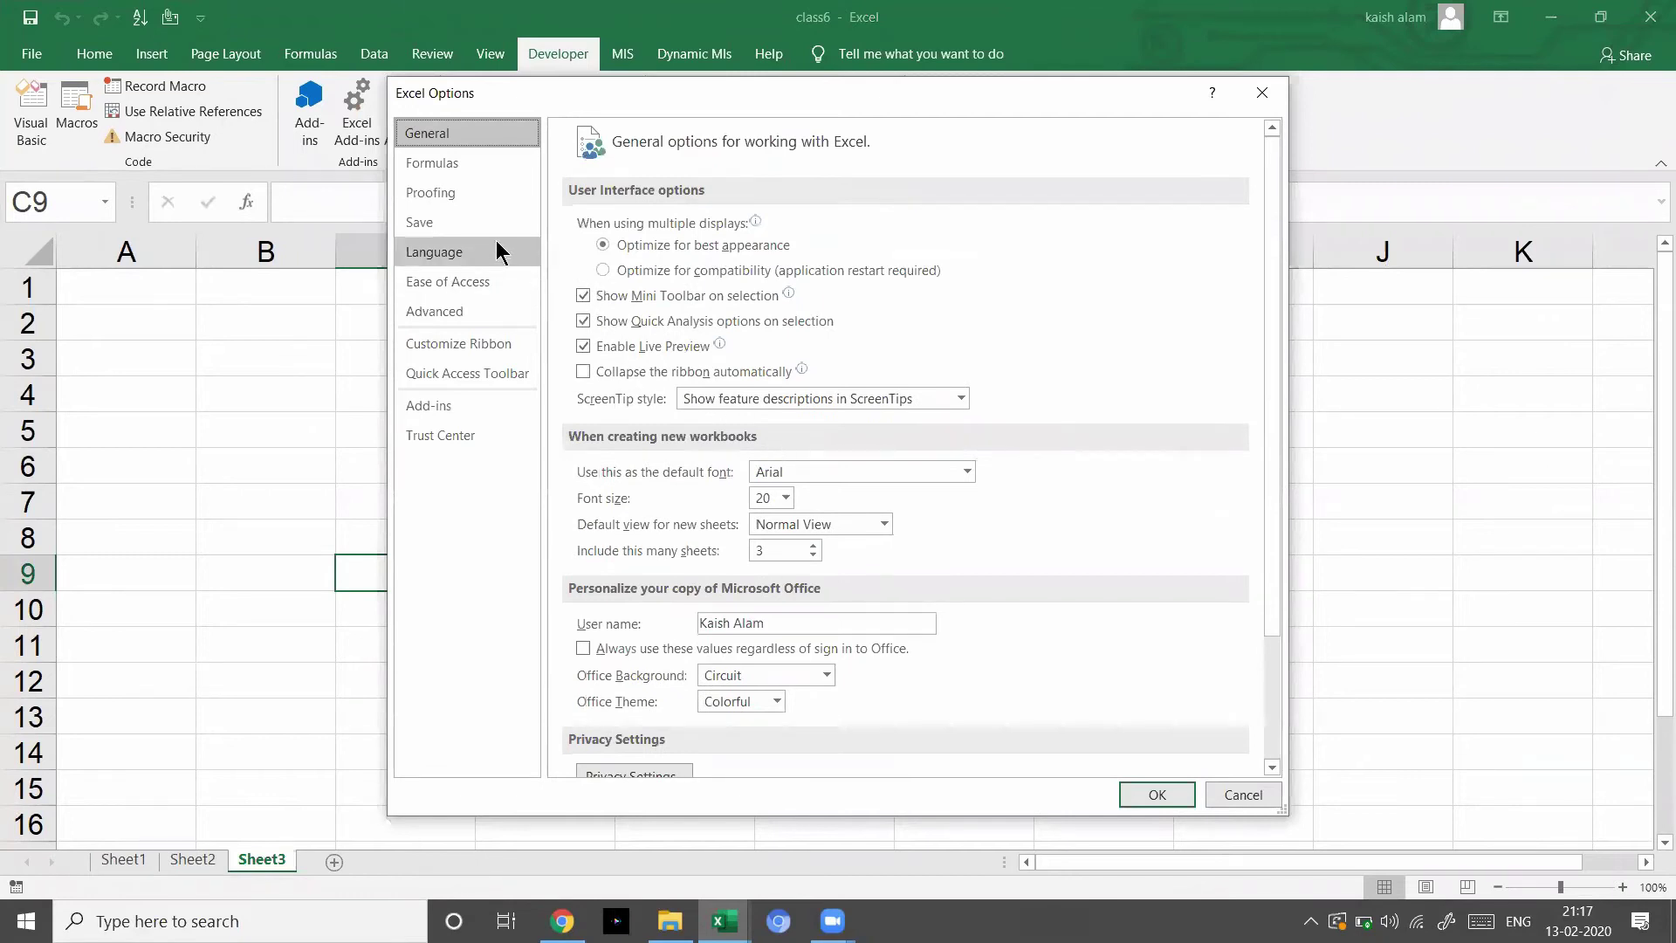
{"action": "left_click", "coordinate": [478, 219]}
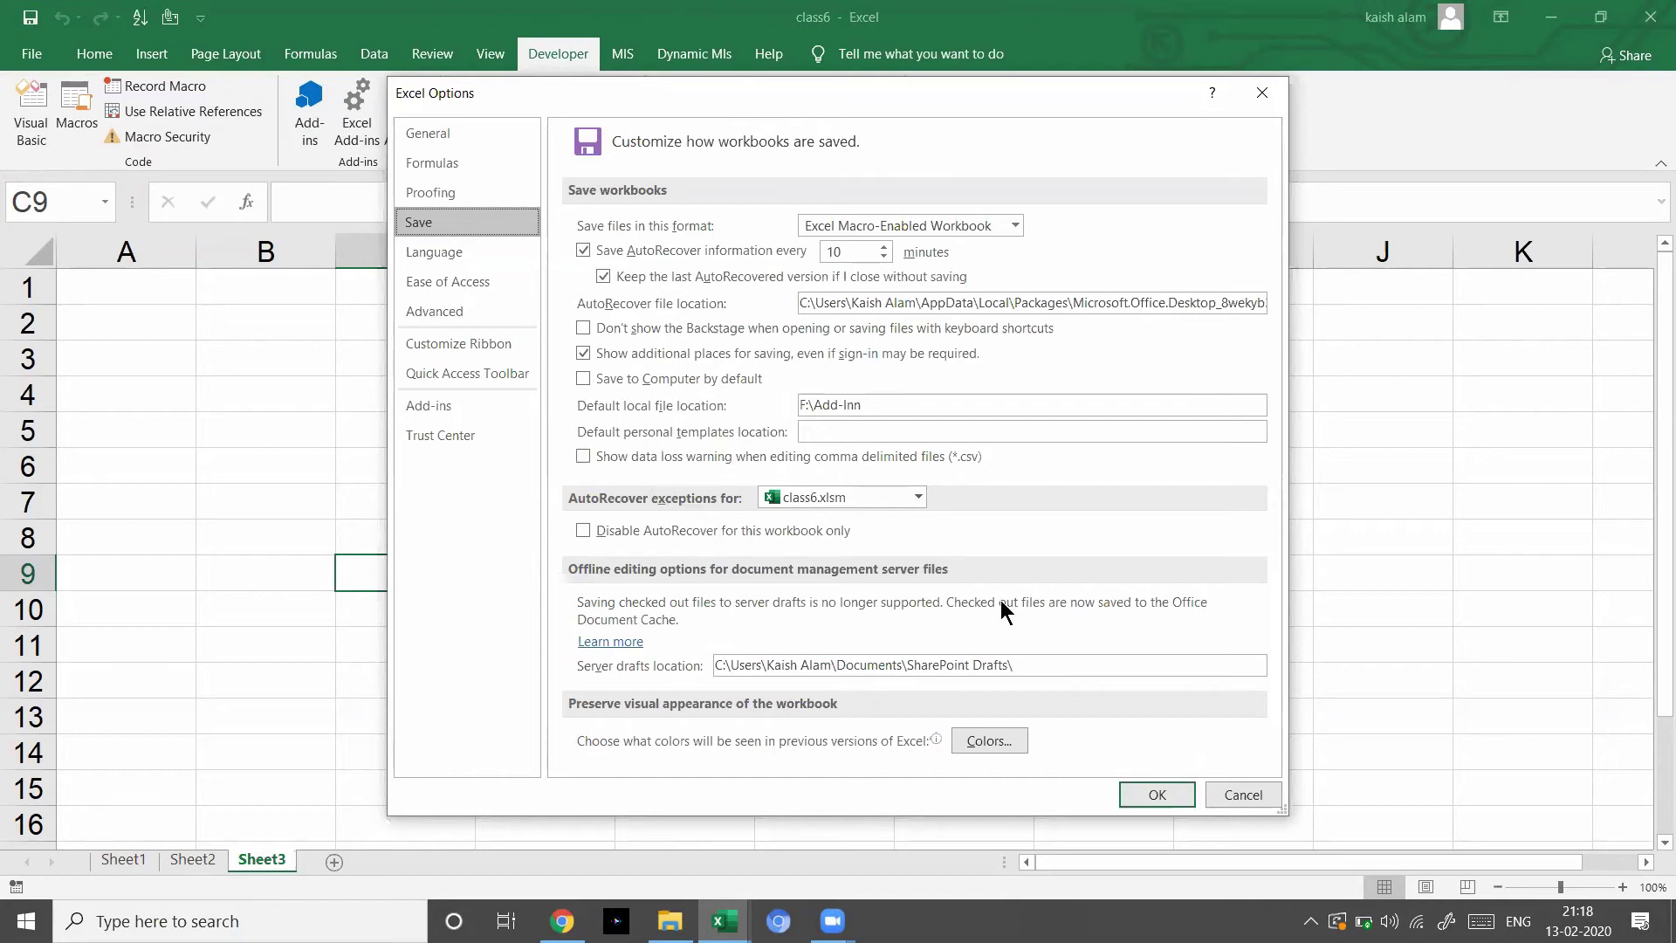
{"action": "left_click", "coordinate": [1248, 796]}
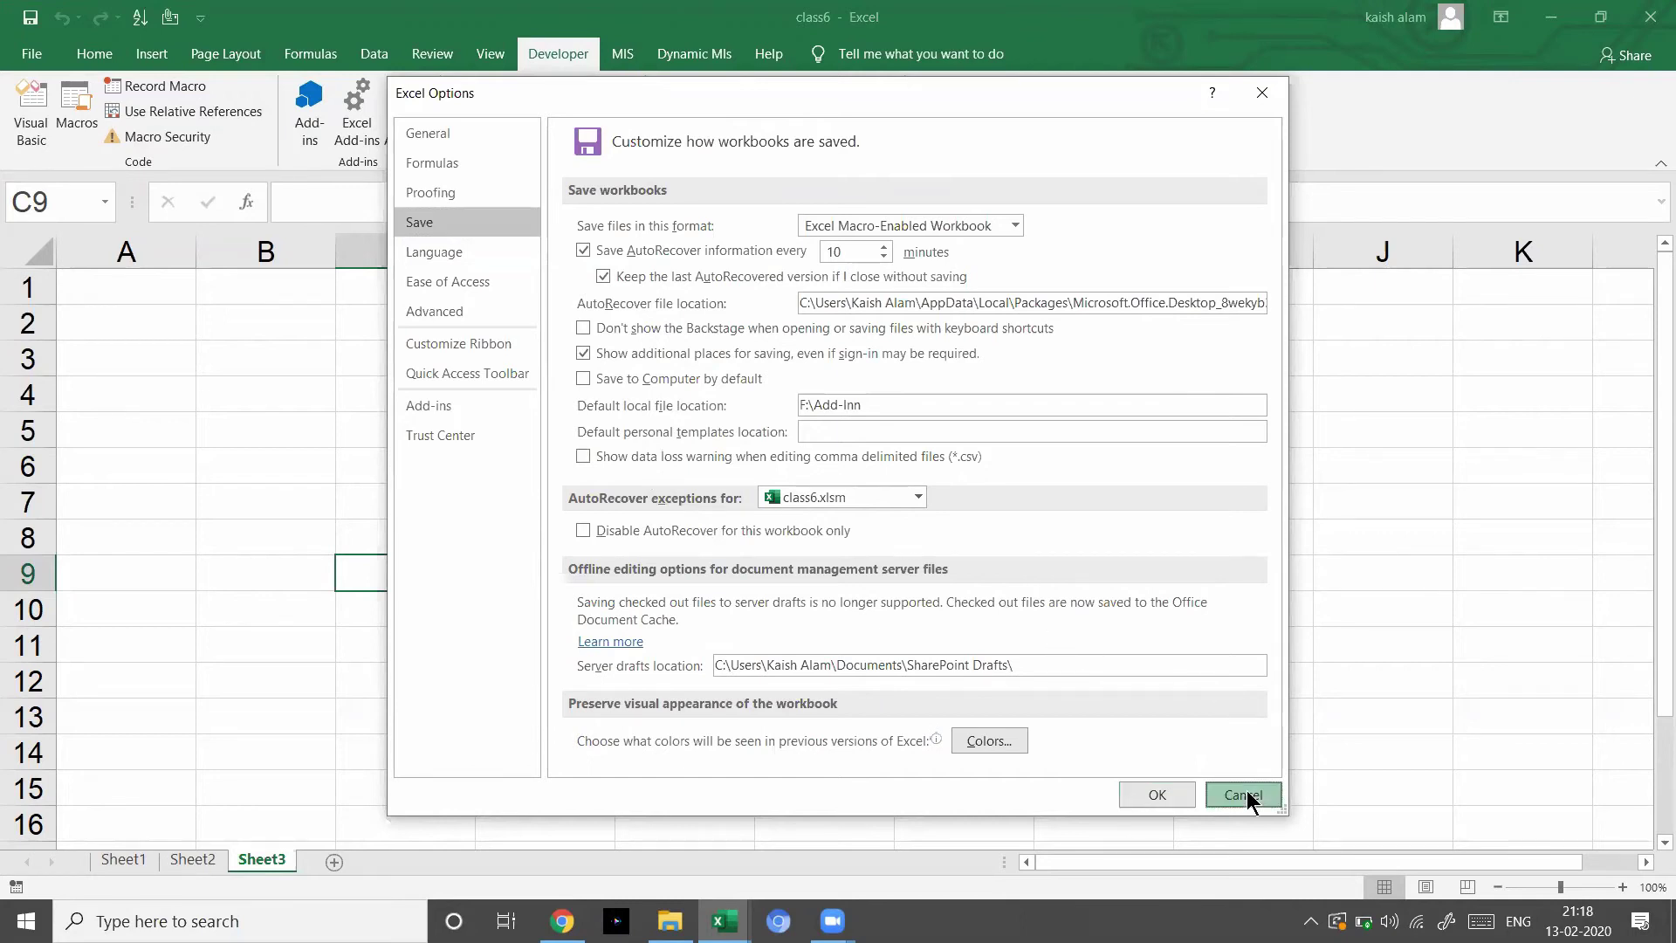
{"action": "left_click", "coordinate": [462, 431]}
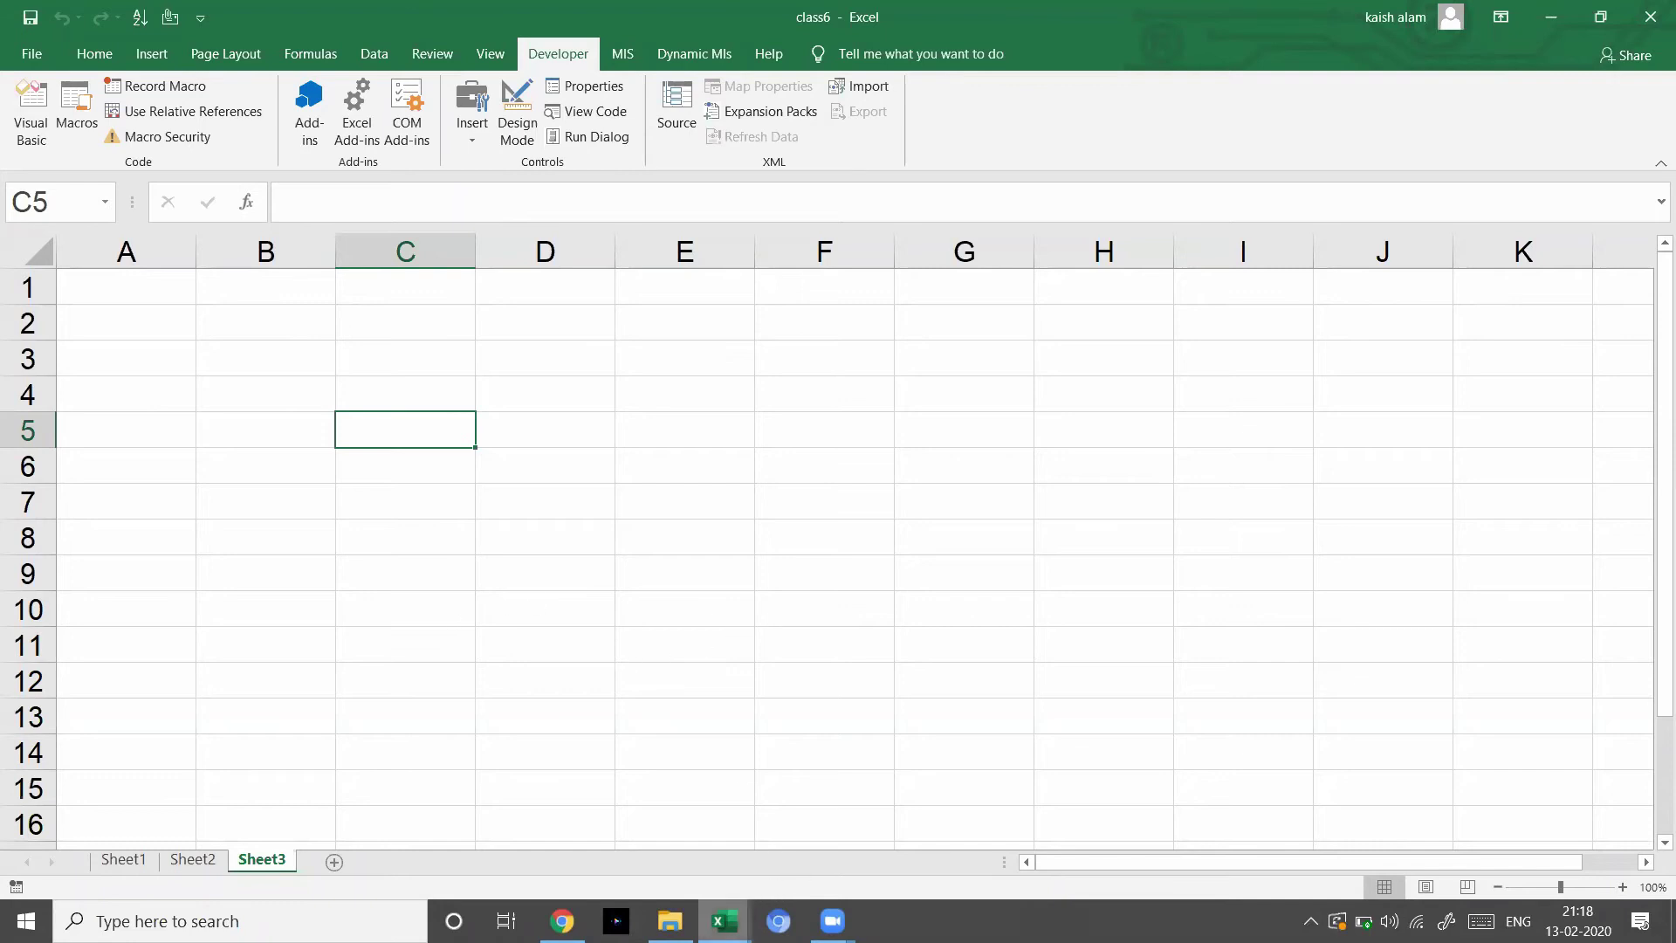
{"action": "left_click", "coordinate": [725, 919]}
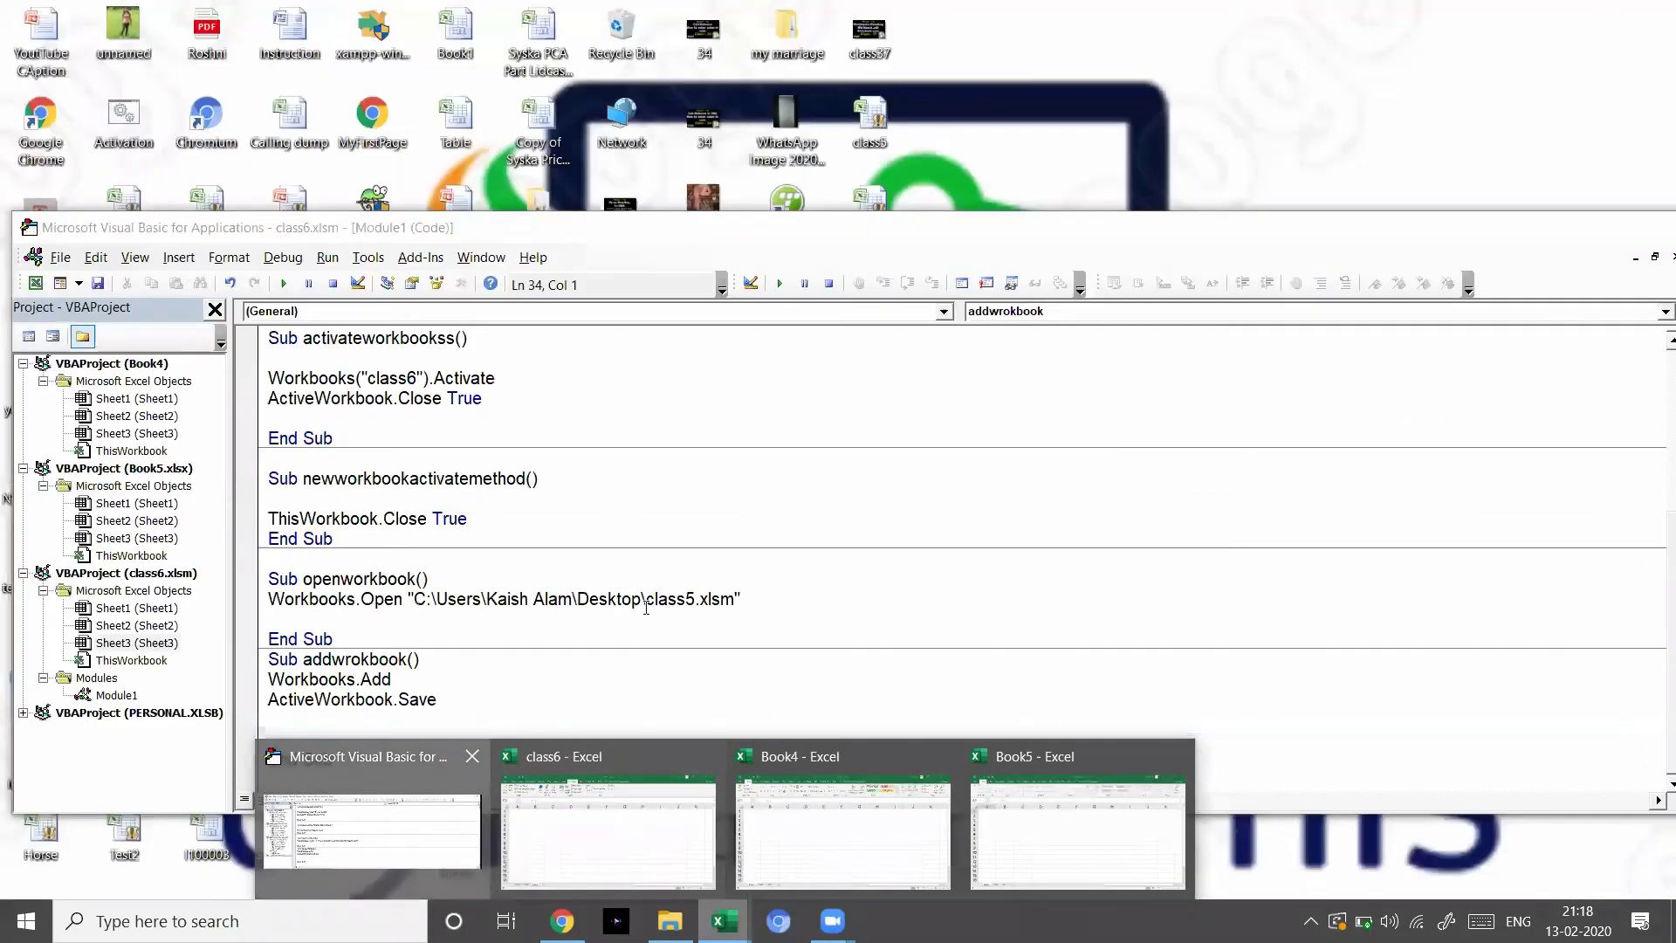
- Run the macro with Ctrl+N to create Book6, then cancel its Save dialog
{"action": "left_click", "coordinate": [438, 809]}
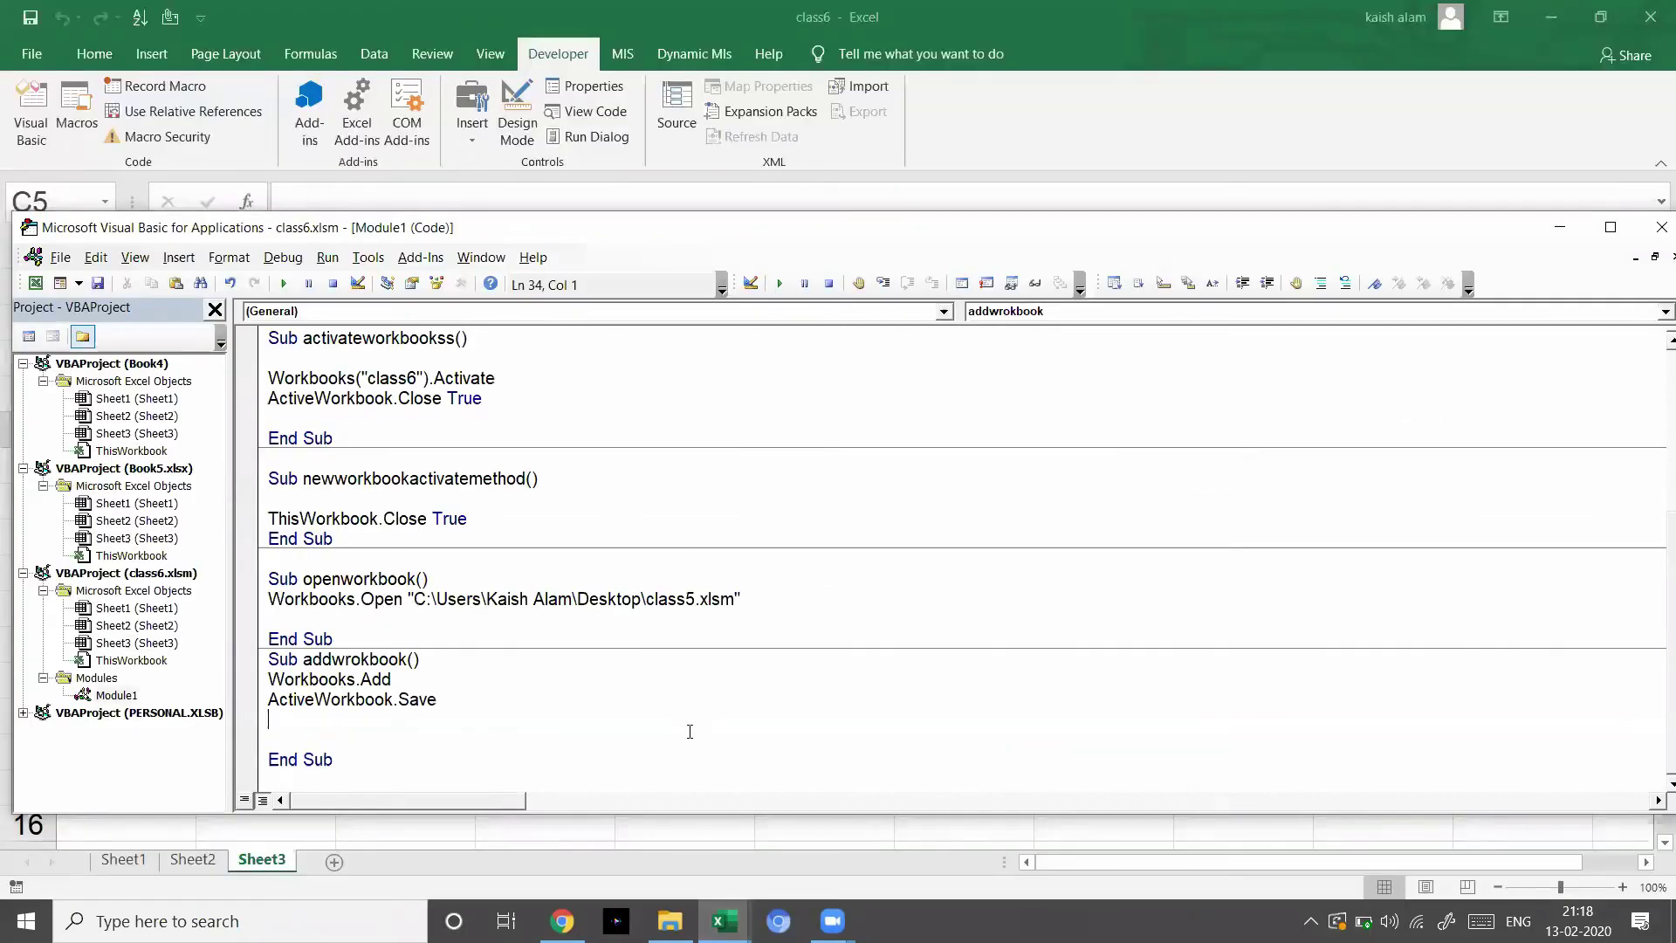
{"action": "left_click", "coordinate": [523, 834]}
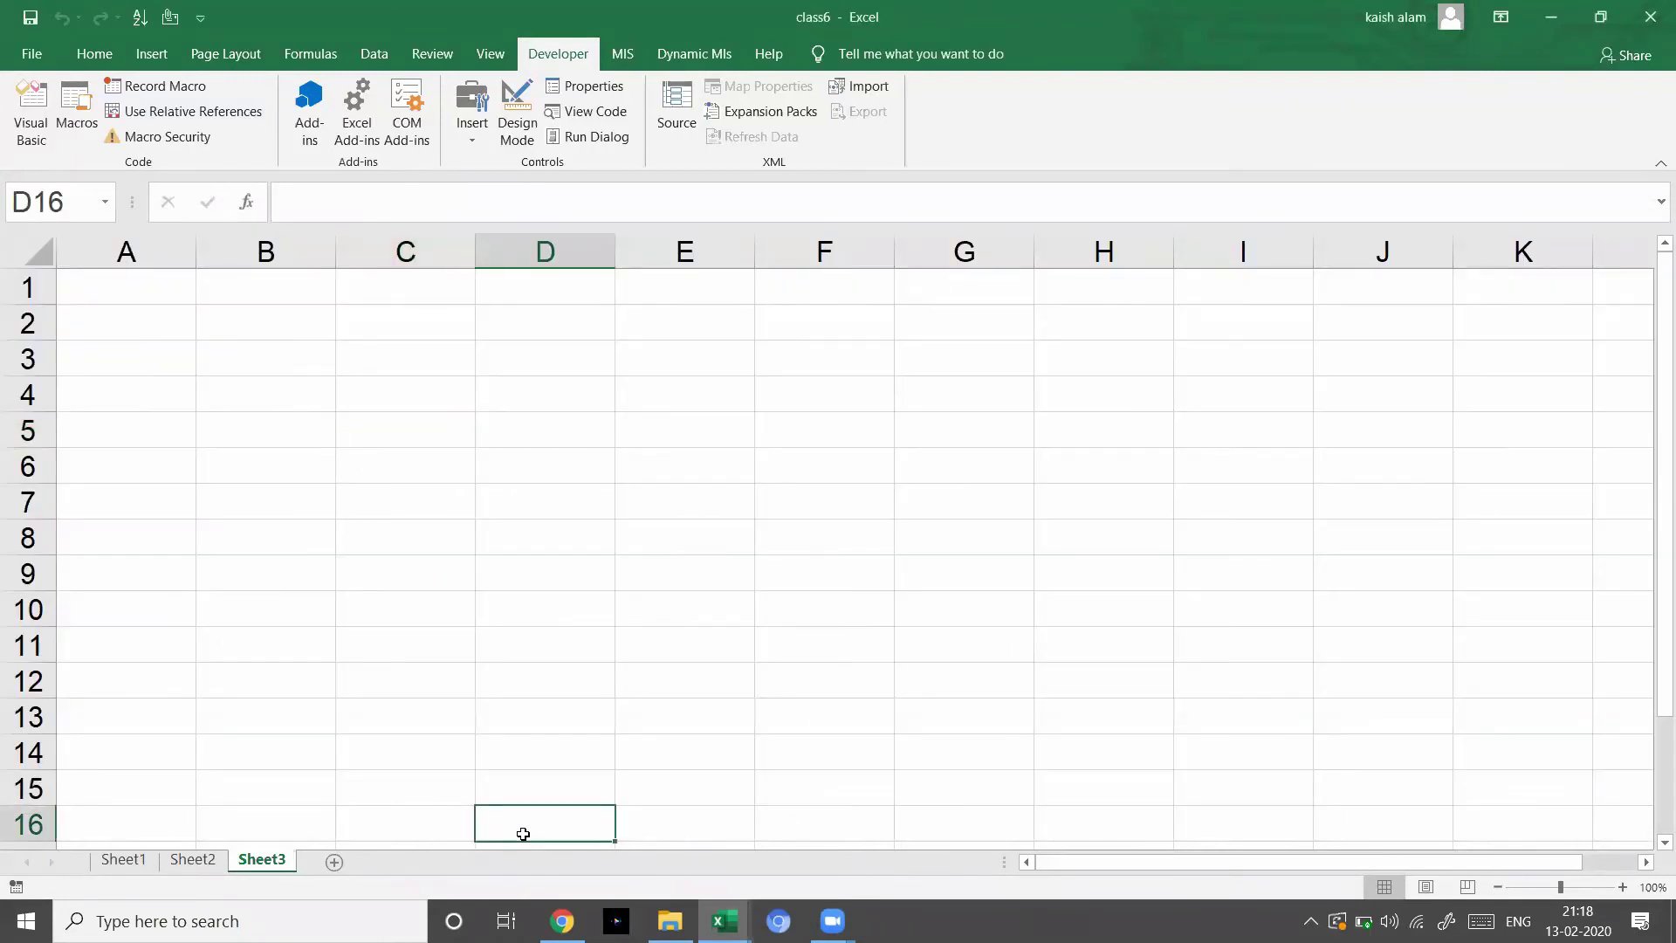
{"action": "key", "text": "ctrl+n"}
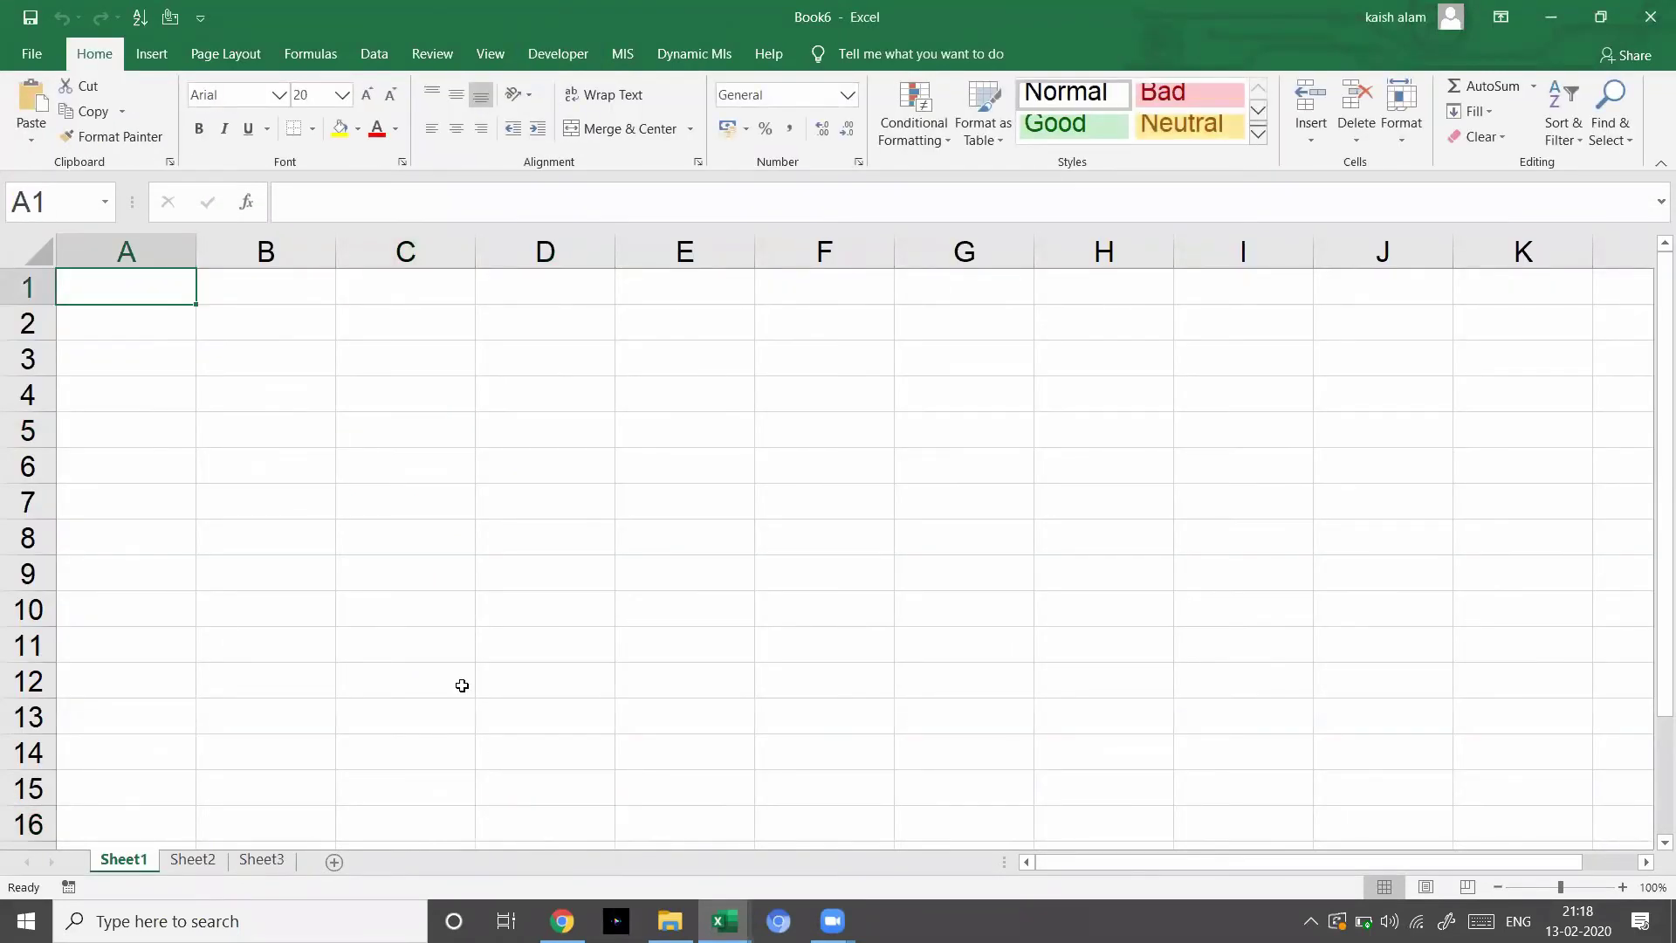
{"action": "left_click", "coordinate": [425, 647]}
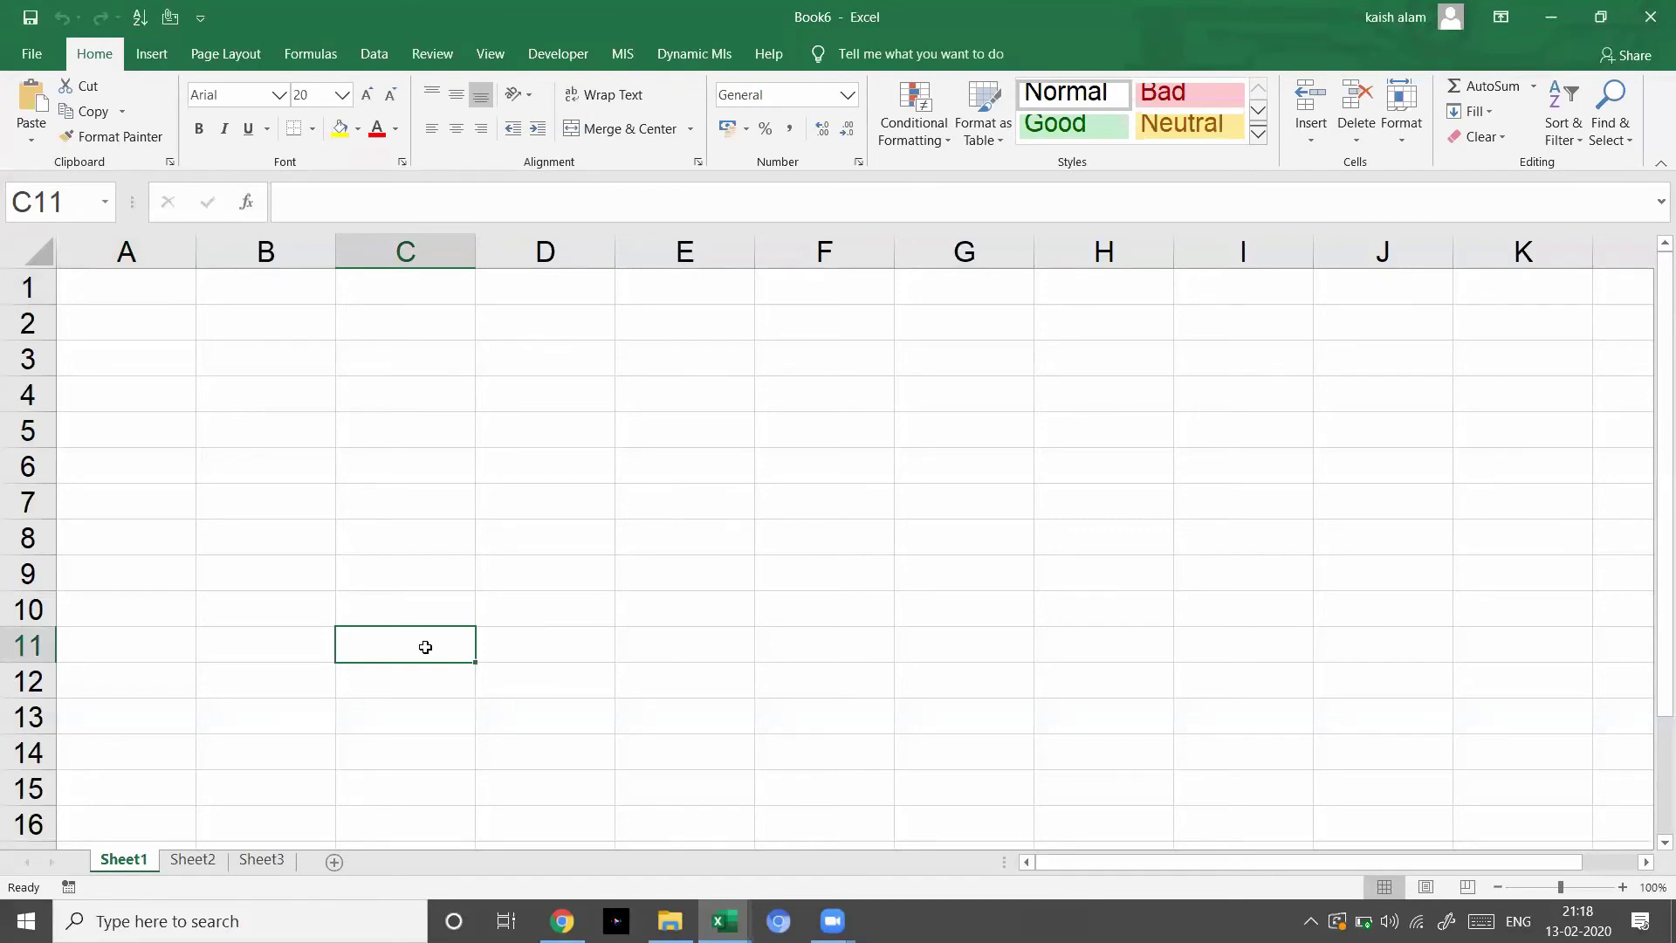
{"action": "key", "text": "ctrl+s"}
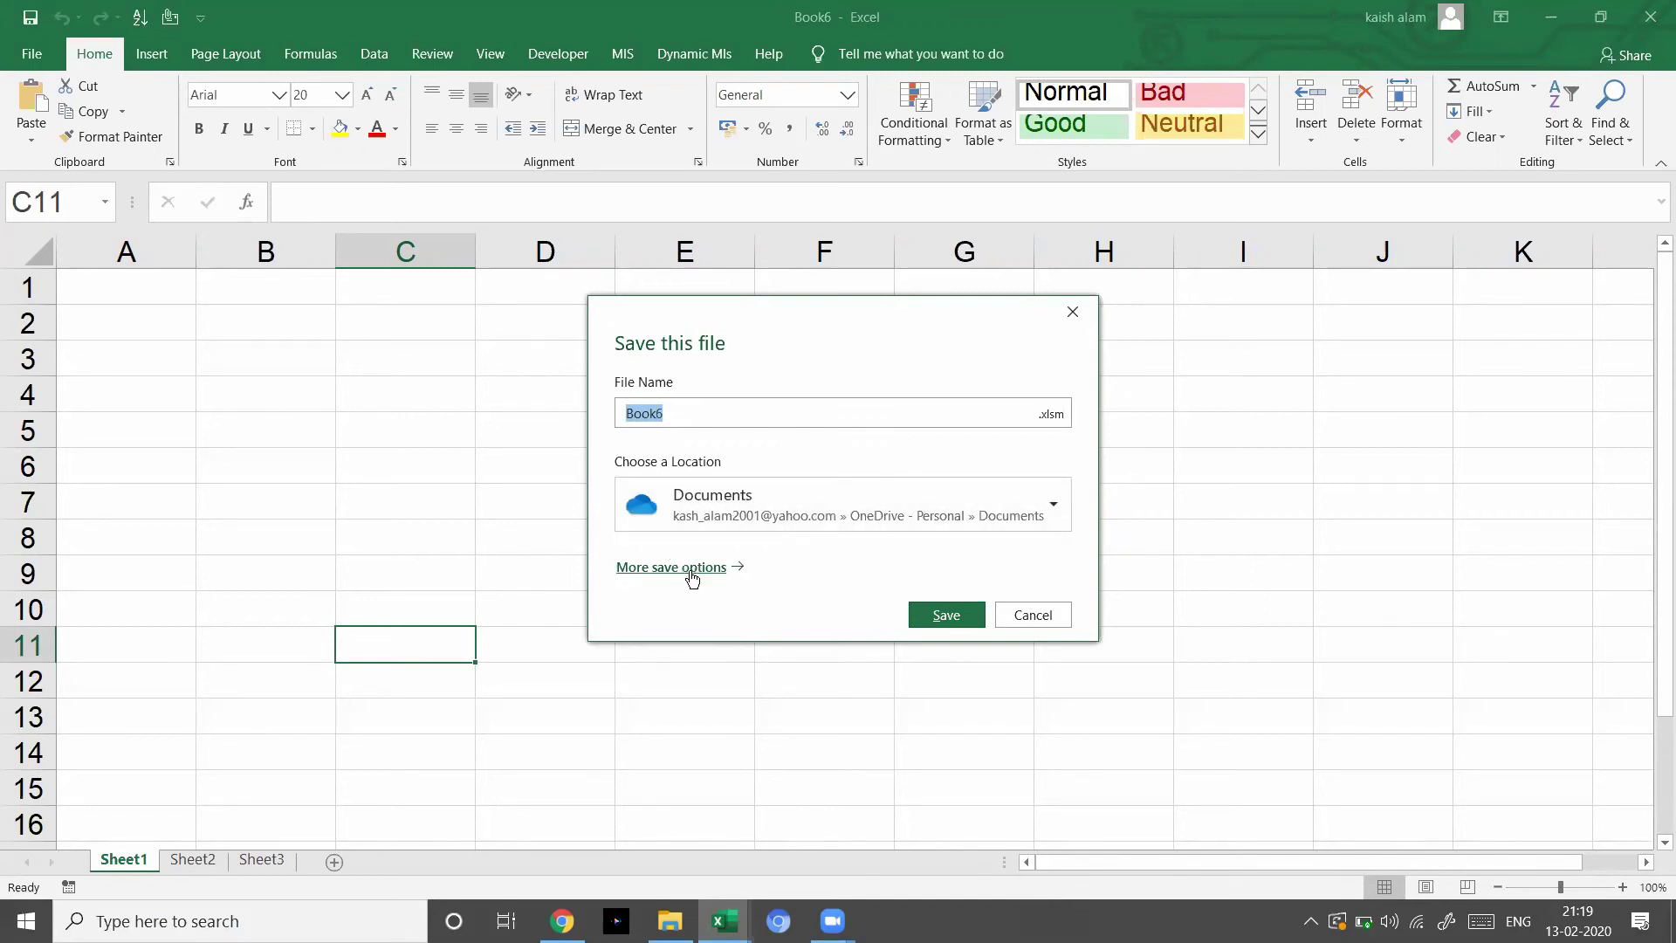
{"action": "left_click", "coordinate": [1019, 613]}
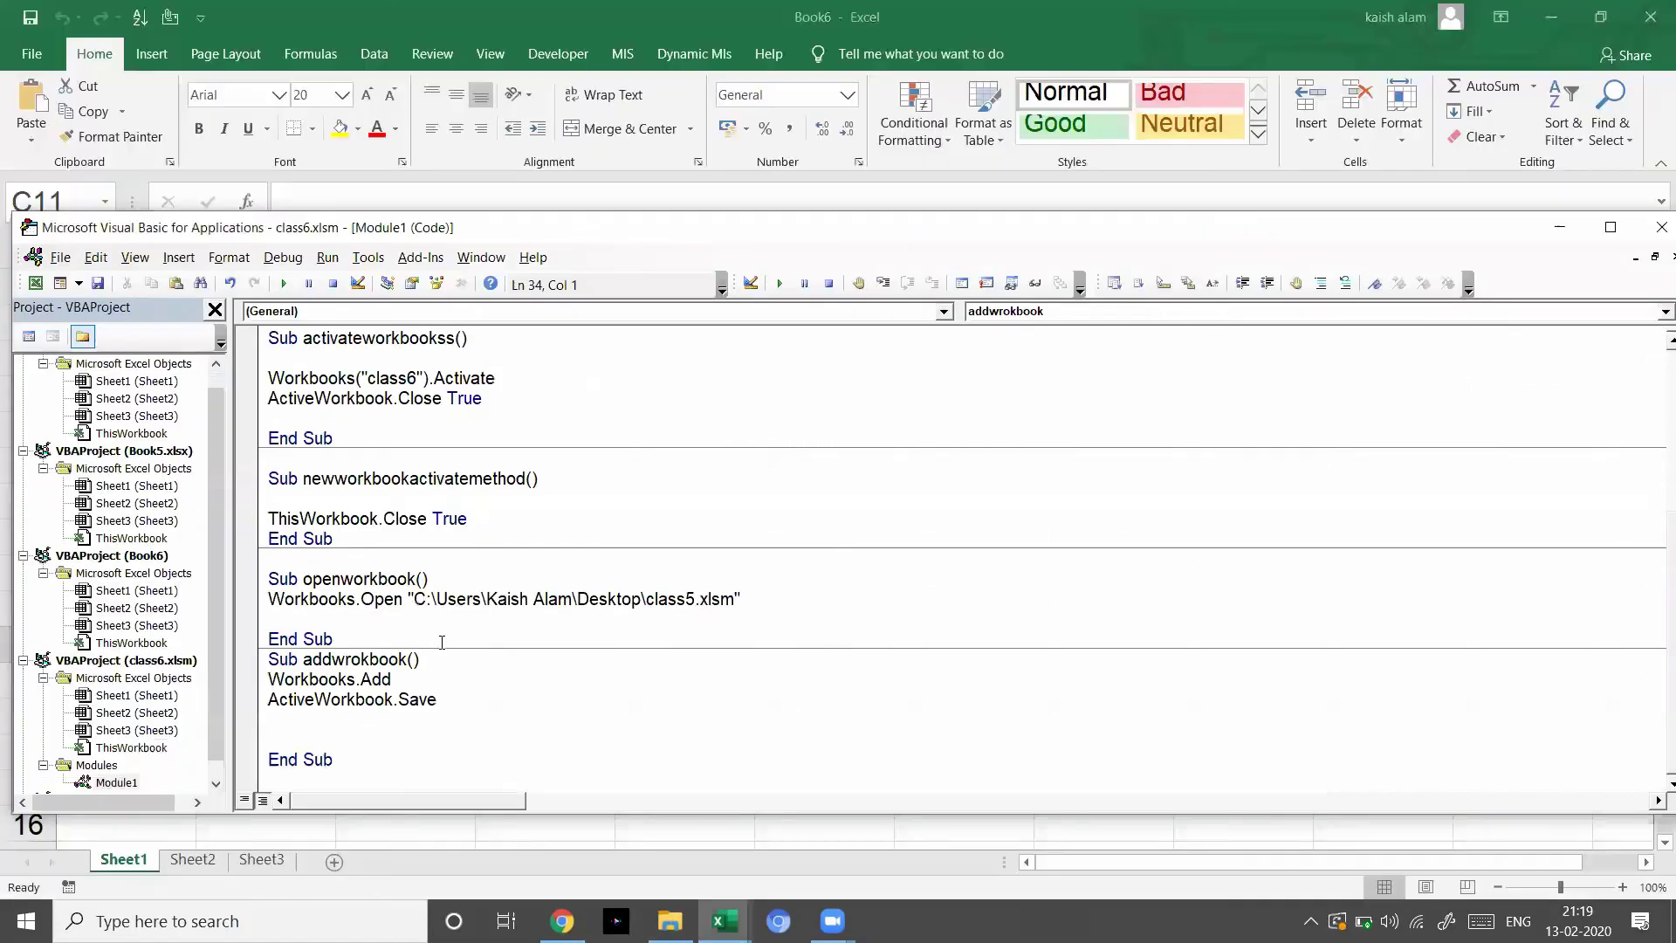
- Change ActiveWorkbook.Save to ActiveWorkbook.saveas with an opening quote, and open File Explorer
{"action": "left_click", "coordinate": [471, 702]}
{"action": "key", "text": "BackSpace"}
{"action": "key", "text": "BackSpace"}
{"action": "key", "text": "BackSpace"}
{"action": "key", "text": "BackSpace"}
{"action": "type", "text": "saveas"}
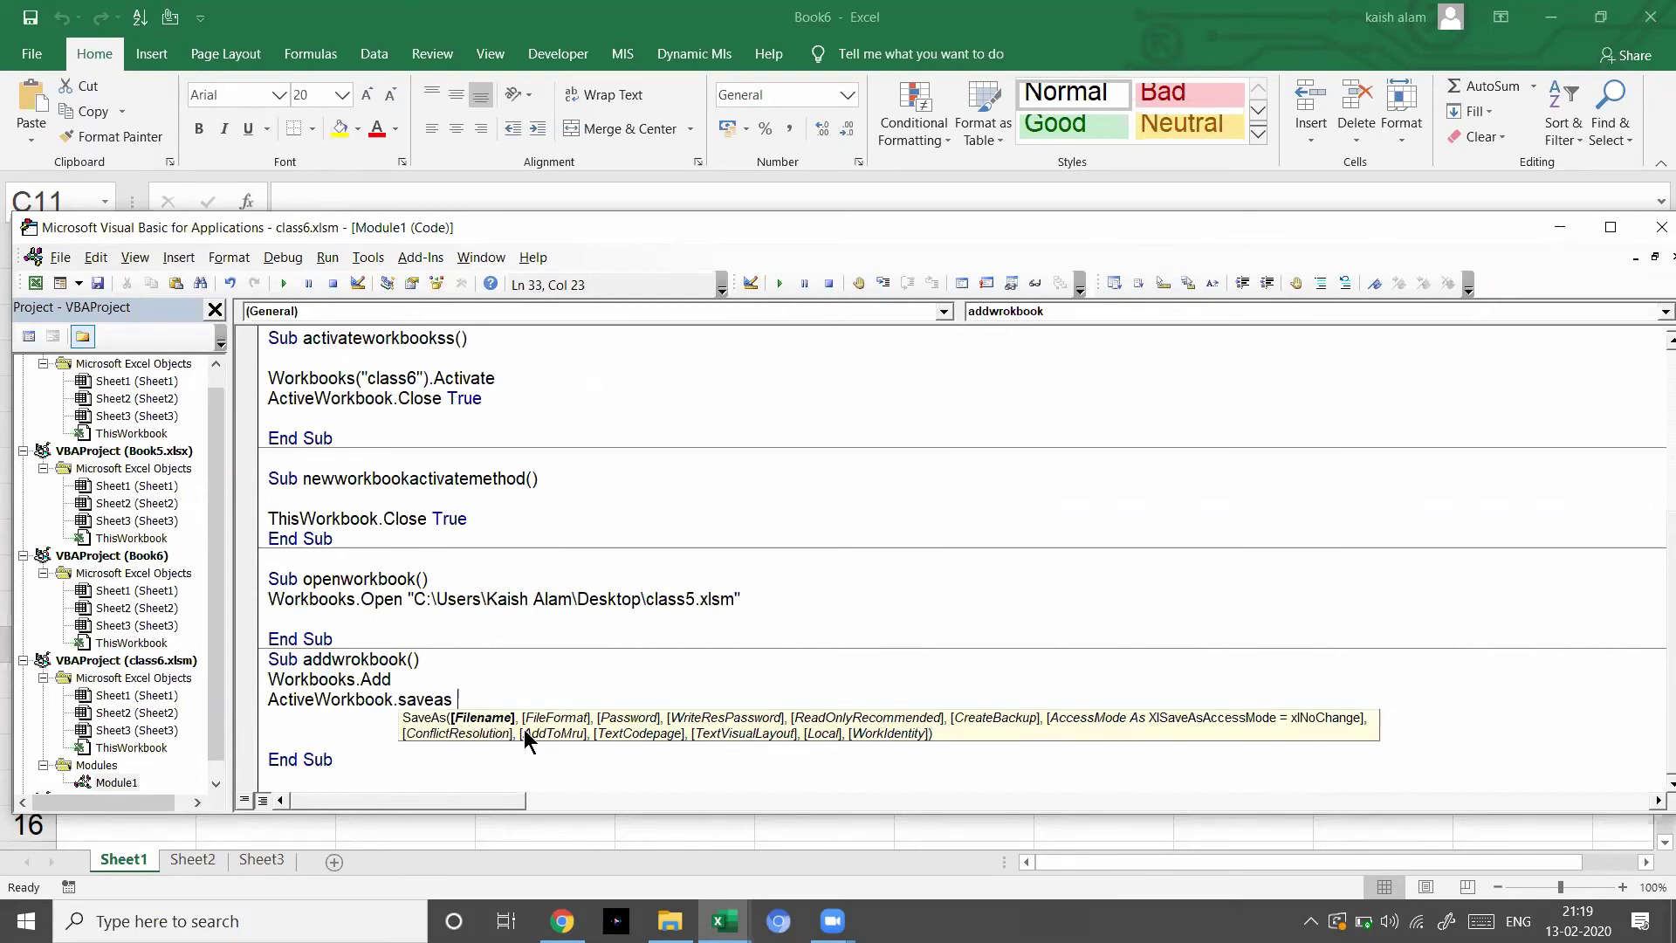
{"action": "type", "text": "\""}
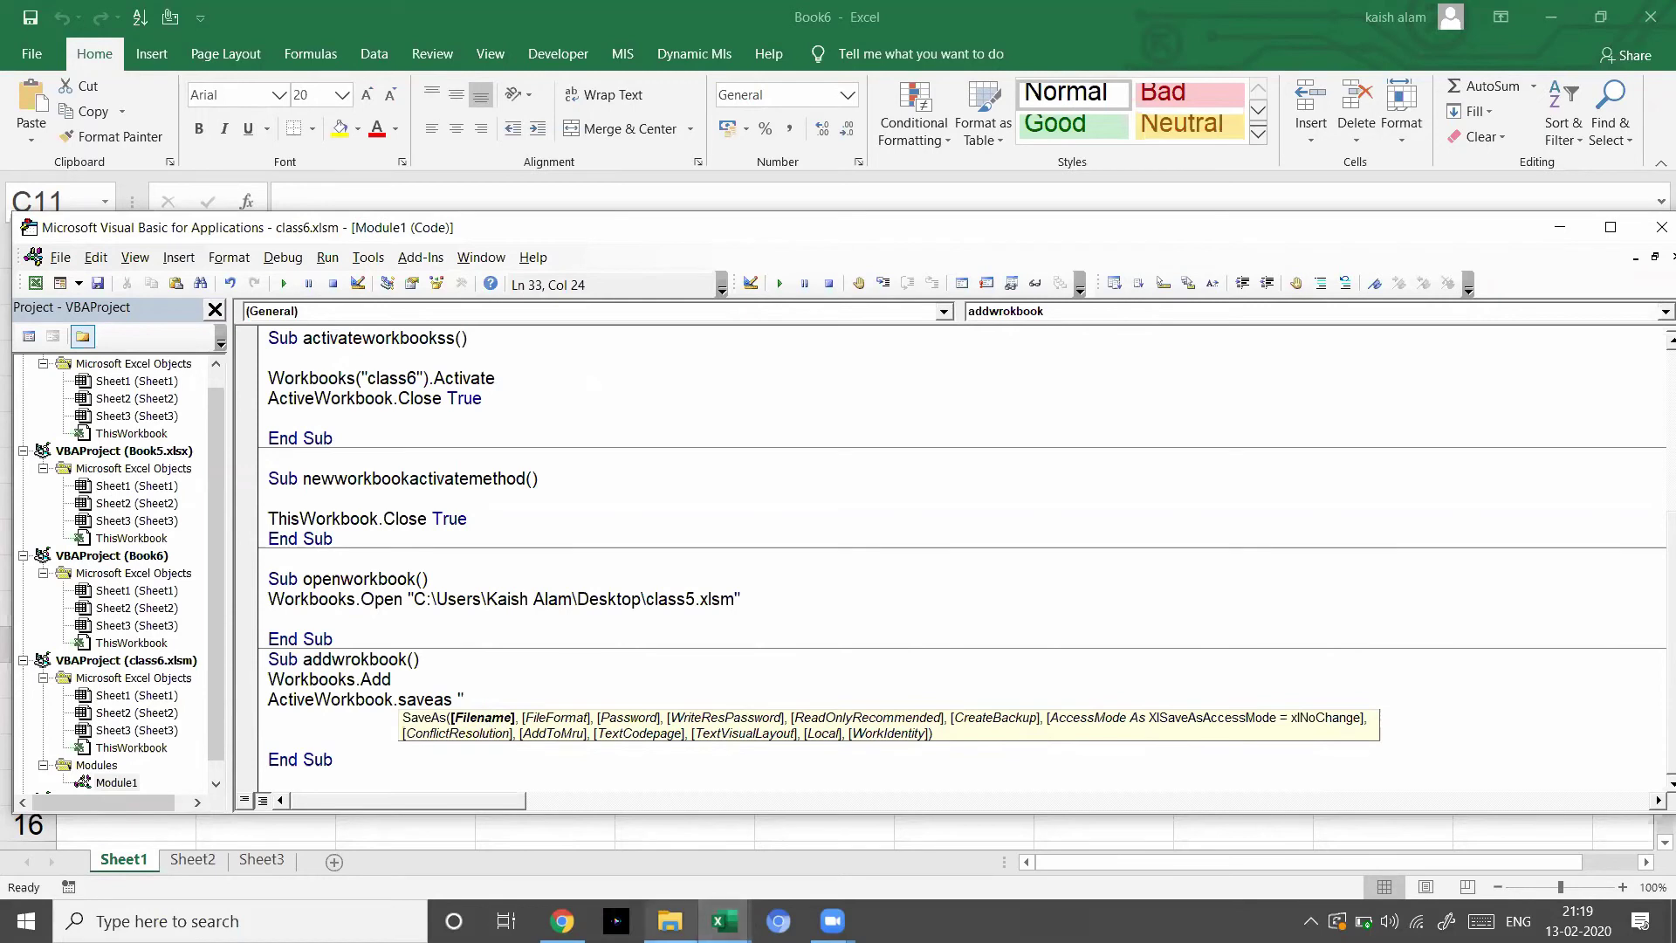
{"action": "left_click", "coordinate": [670, 920]}
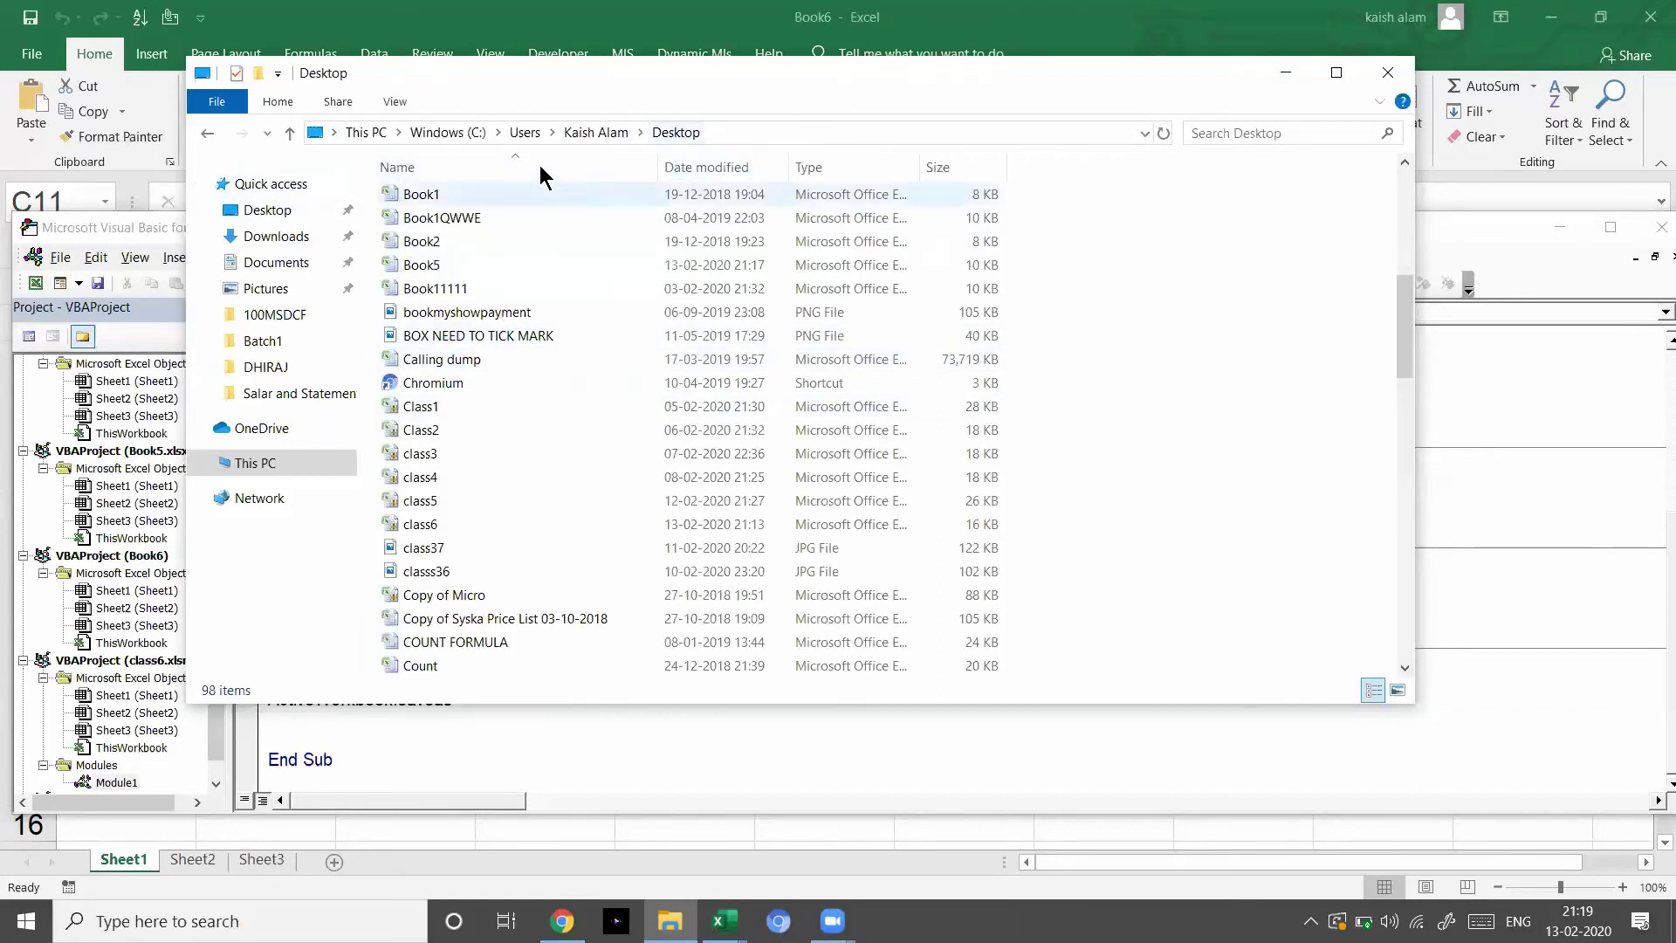
- Open the Class (F:) drive and look inside its Basic and Download folders
{"action": "left_click", "coordinate": [376, 131]}
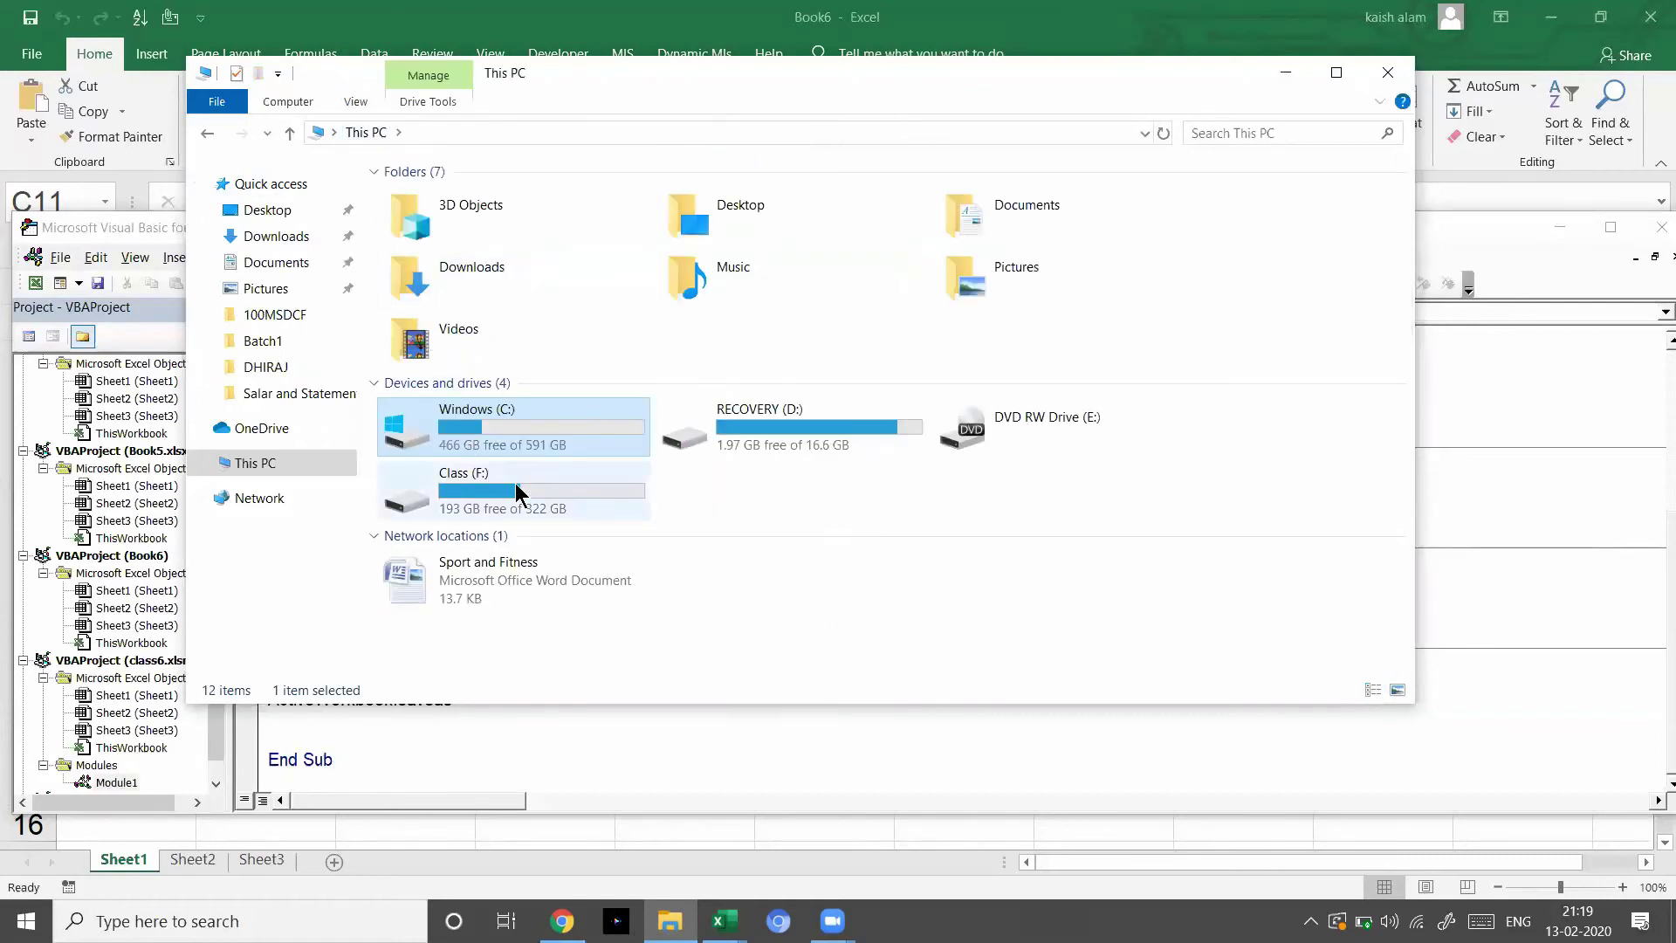
{"action": "double_click", "coordinate": [517, 486]}
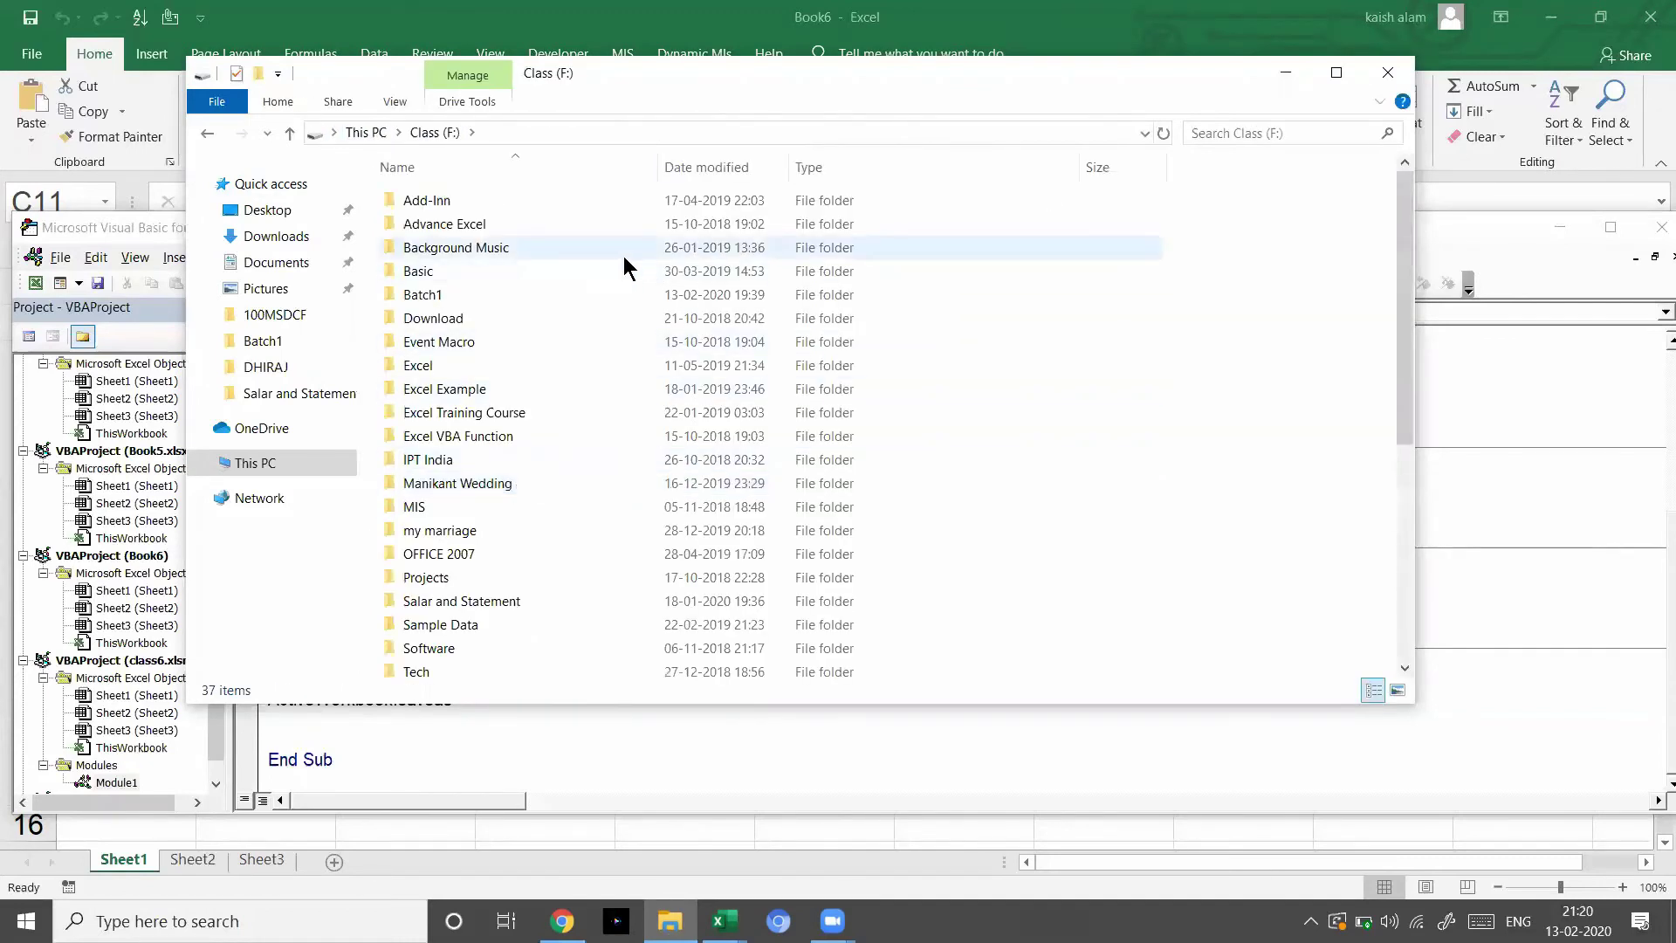
{"action": "scroll", "coordinate": [678, 515], "scroll_direction": "down", "scroll_amount": 1}
{"action": "scroll", "coordinate": [678, 515], "scroll_direction": "down", "scroll_amount": 2}
{"action": "scroll", "coordinate": [679, 515], "scroll_direction": "down", "scroll_amount": 1}
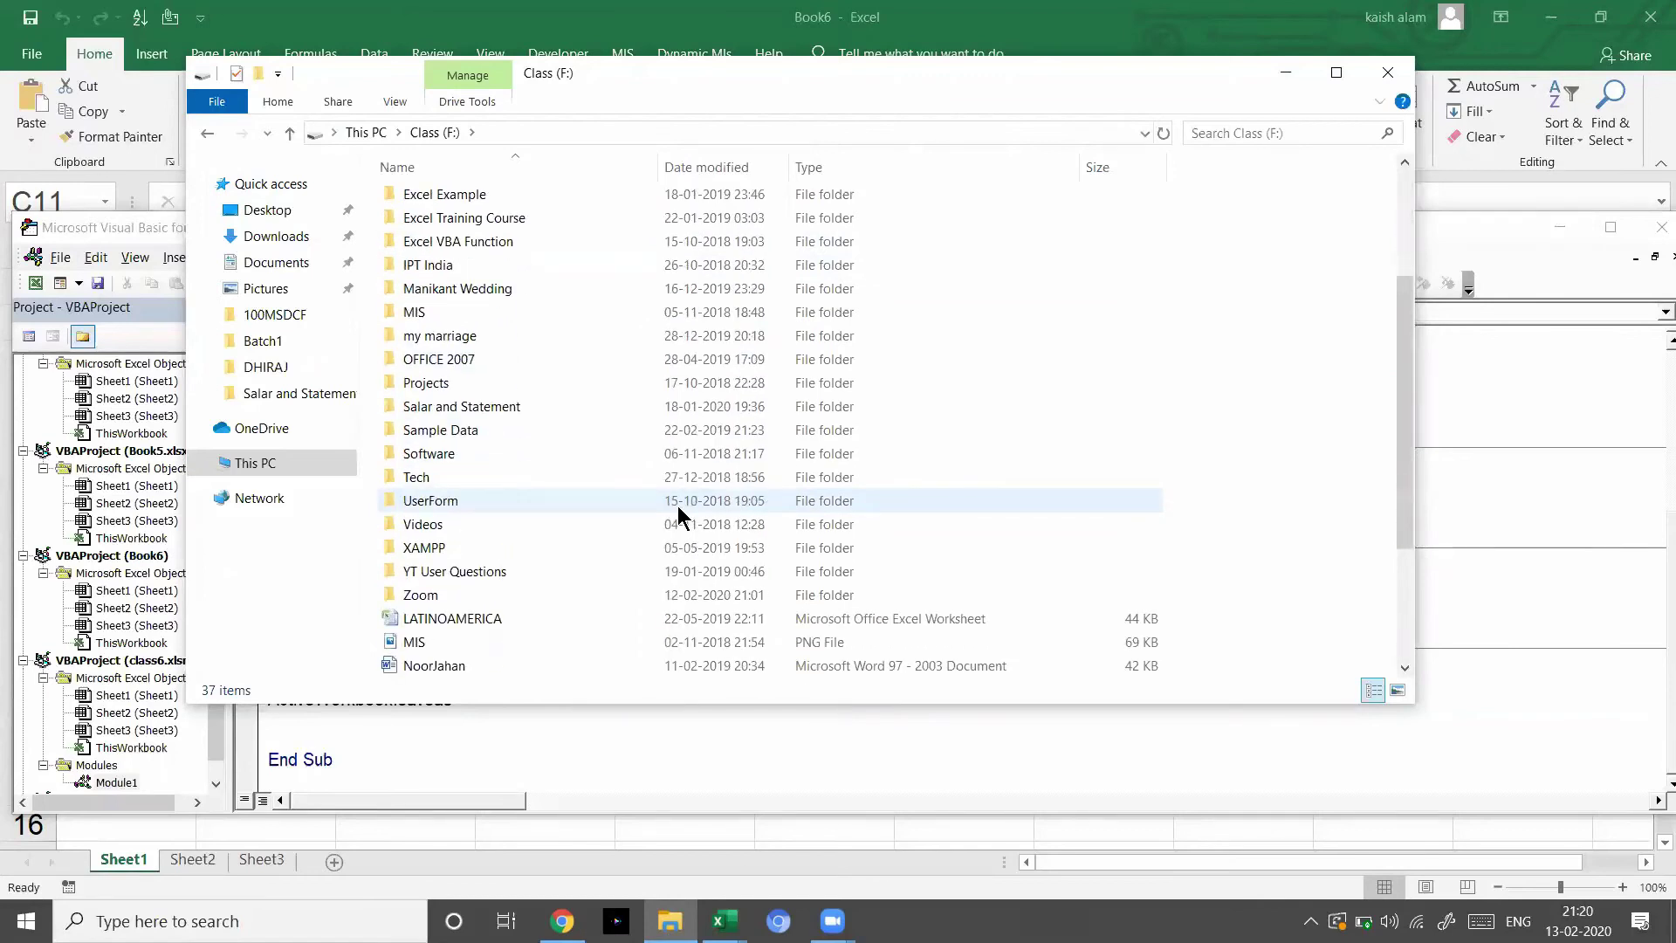
{"action": "scroll", "coordinate": [679, 508], "scroll_direction": "up", "scroll_amount": 1}
{"action": "scroll", "coordinate": [678, 509], "scroll_direction": "up", "scroll_amount": 2}
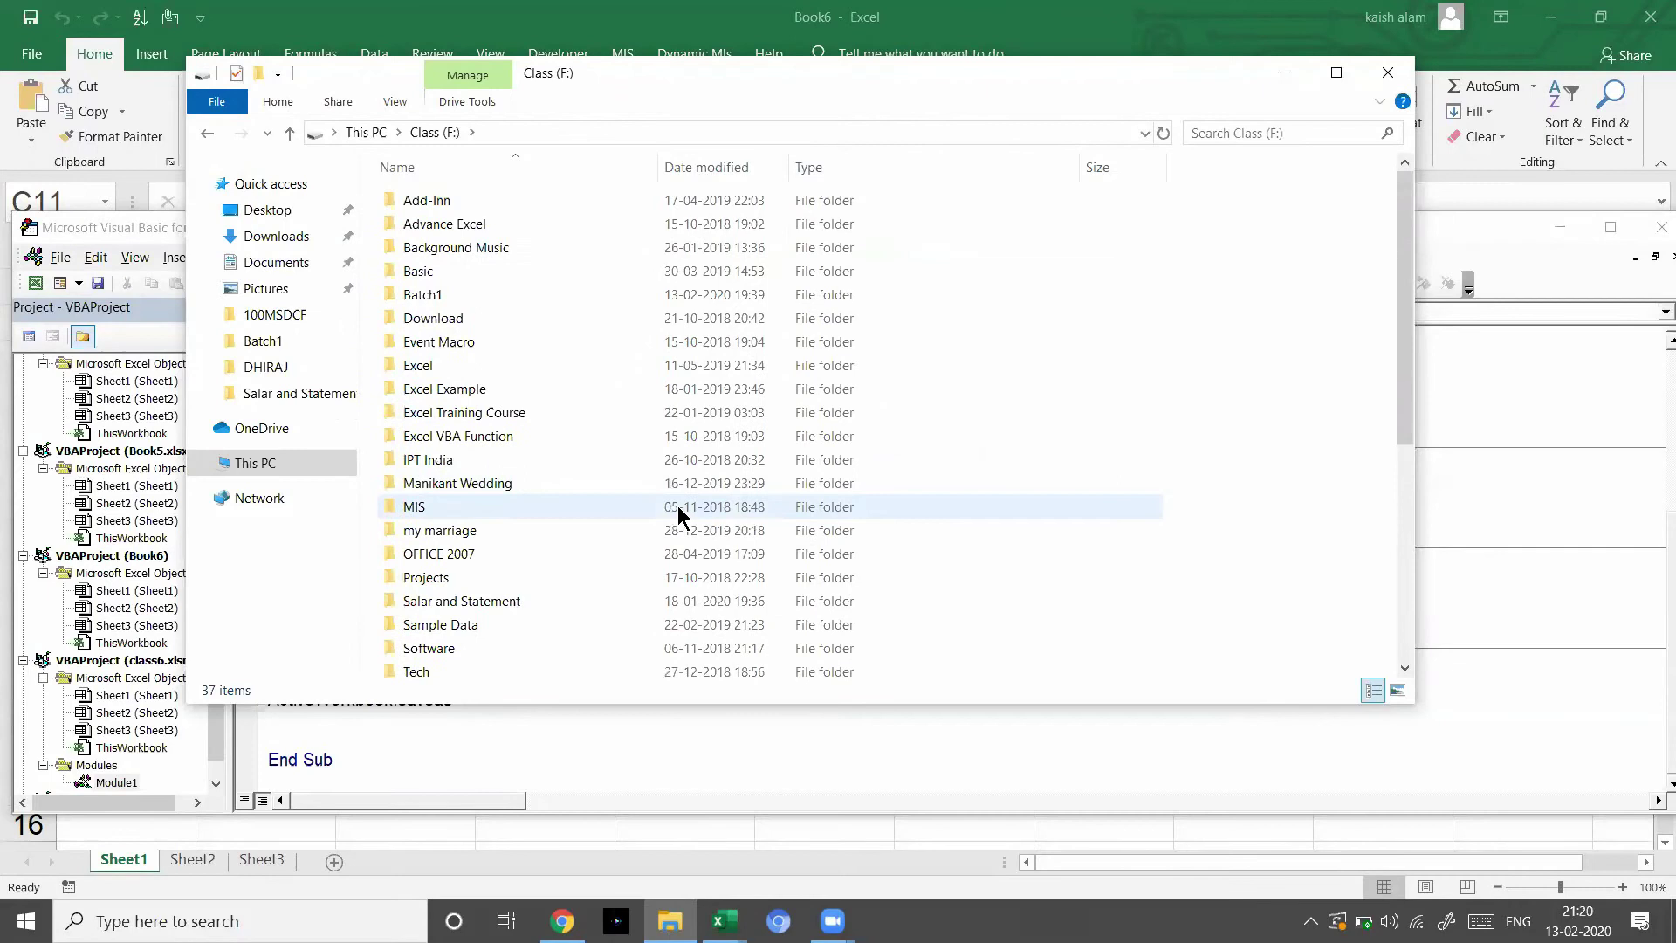
{"action": "double_click", "coordinate": [479, 267]}
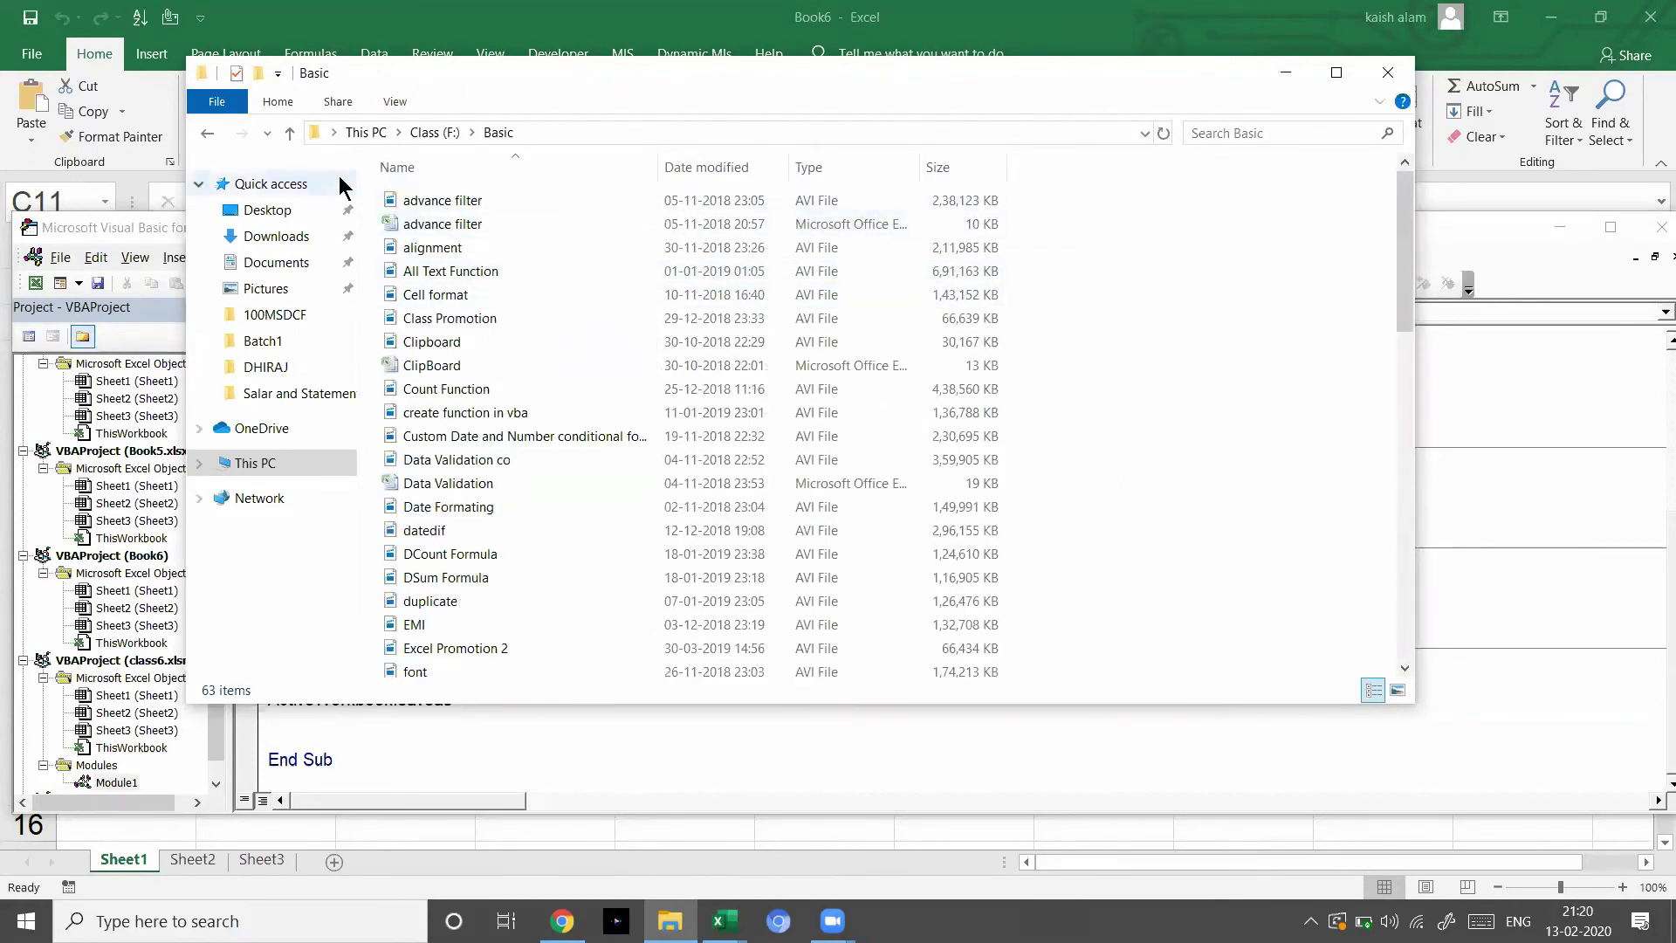
{"action": "key", "text": "alt+Left"}
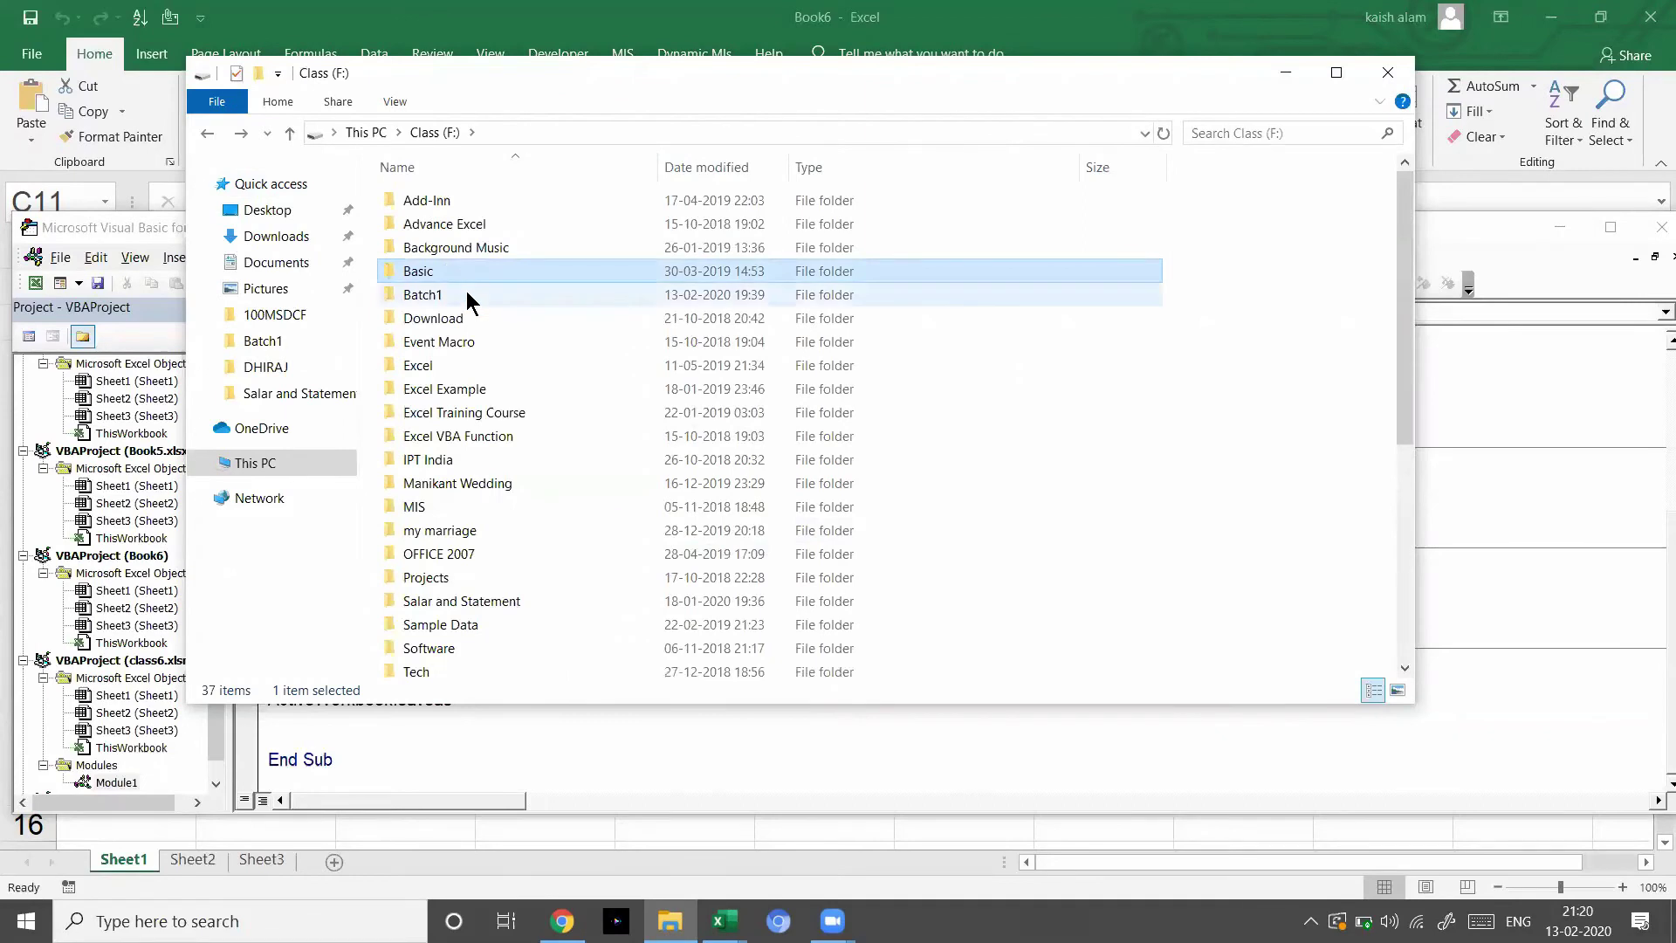
{"action": "double_click", "coordinate": [460, 316]}
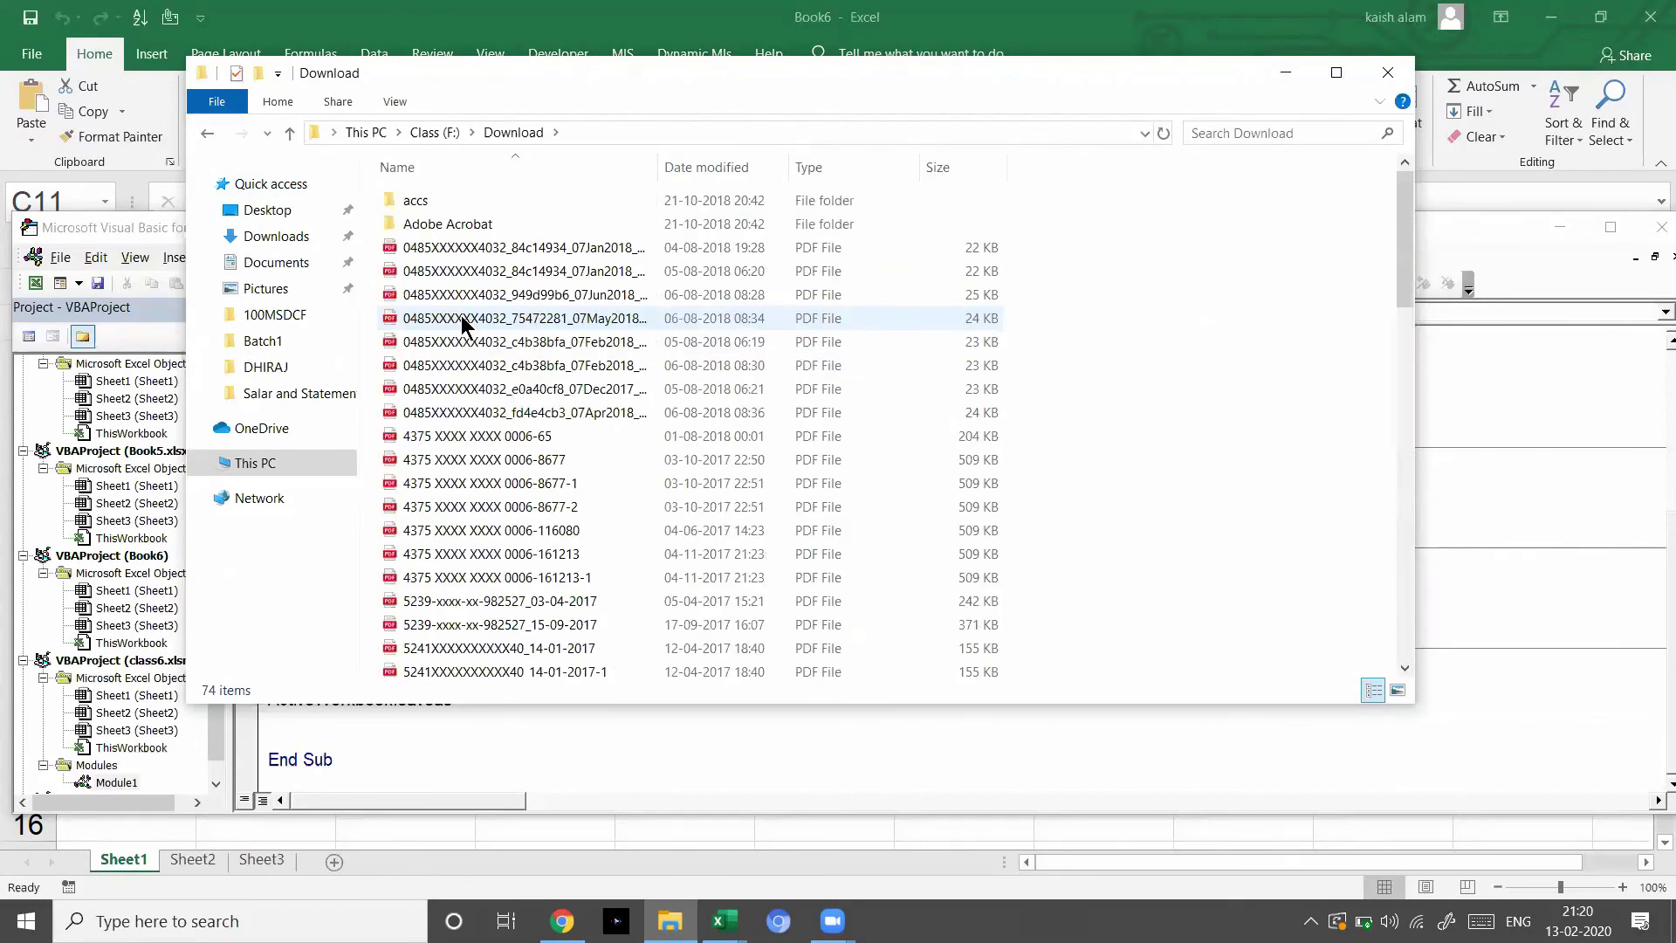
{"action": "key", "text": "alt+Left"}
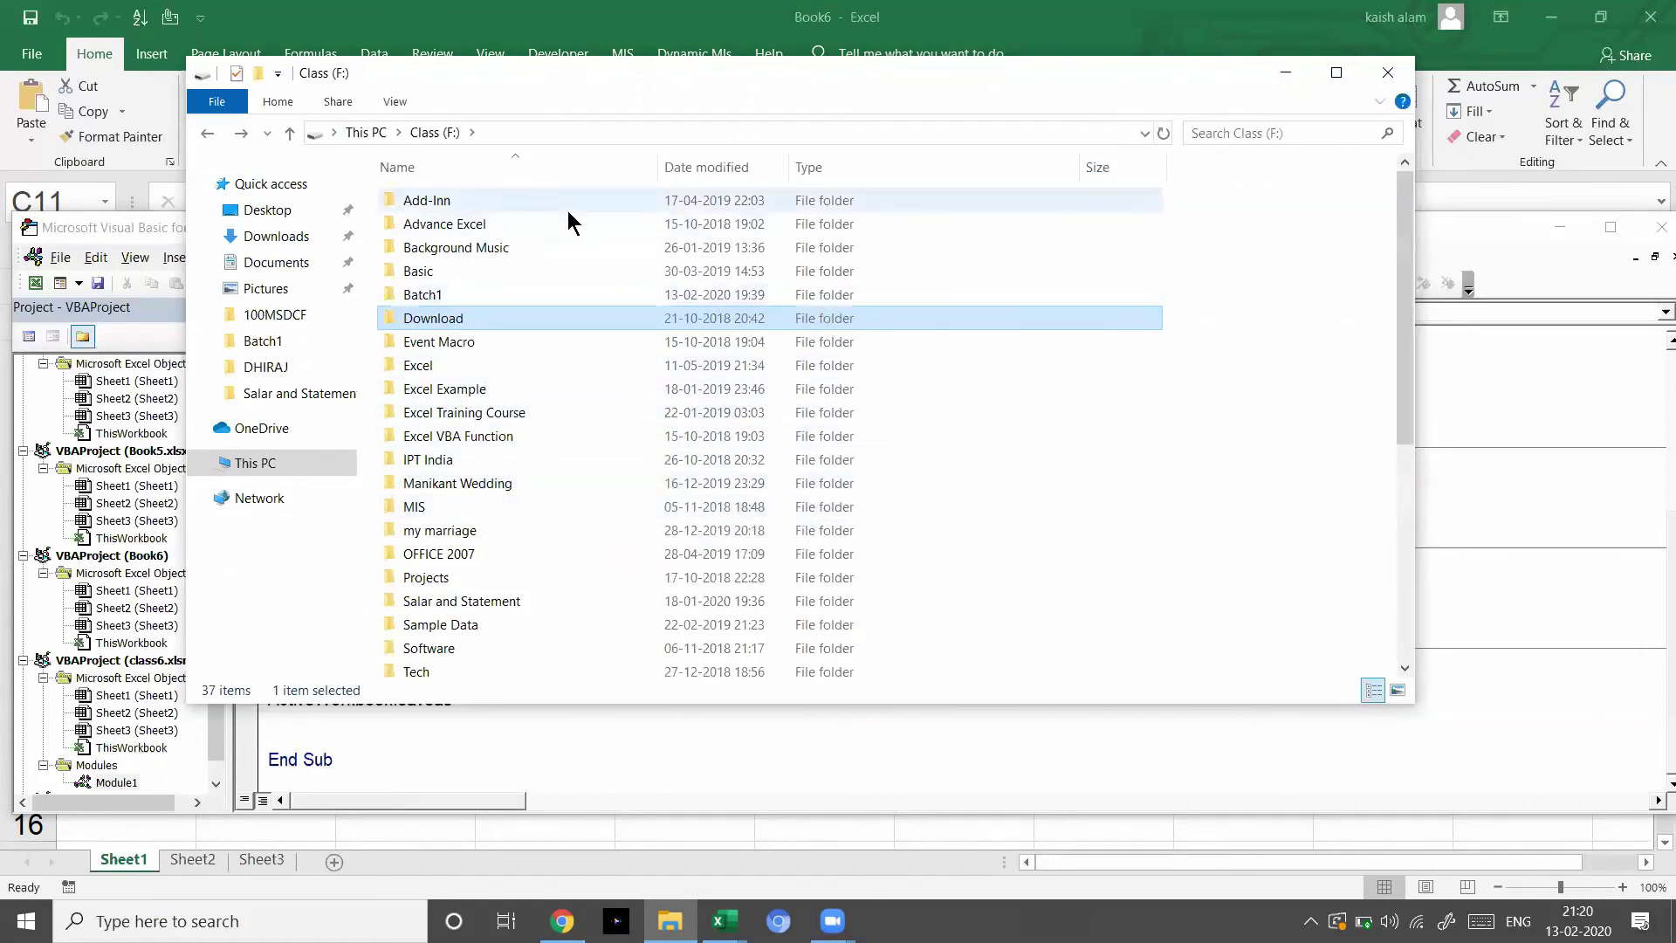
- Copy the F:\ path from the address bar and return to the VBA editor
{"action": "left_click", "coordinate": [548, 127]}
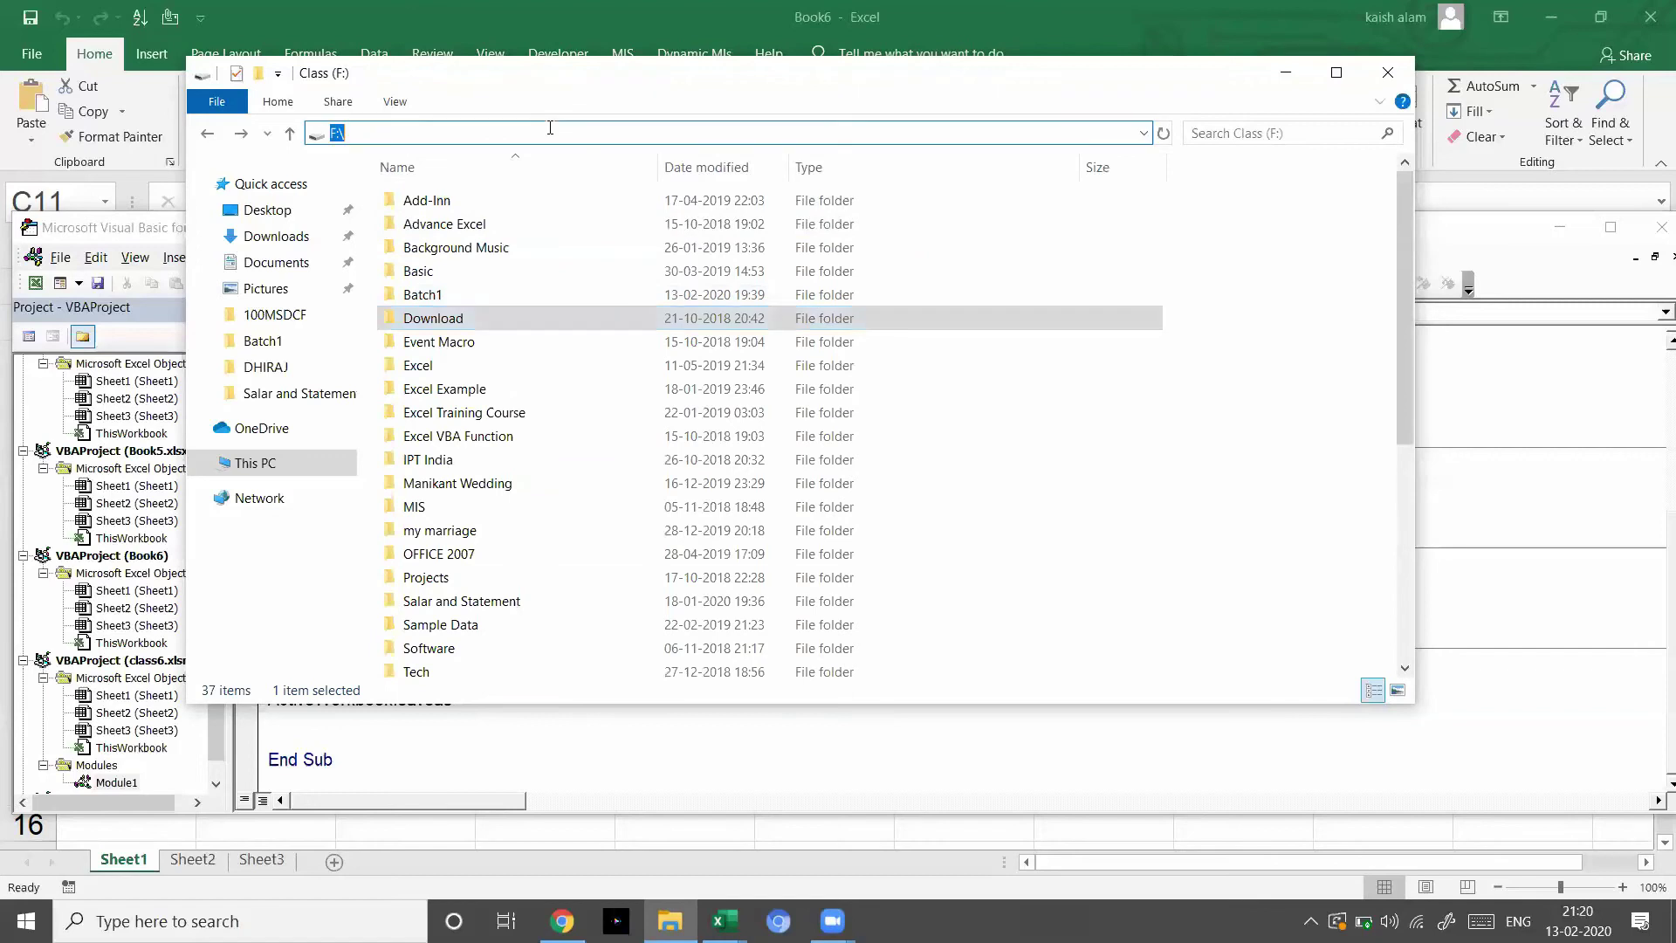
{"action": "key", "text": "Escape"}
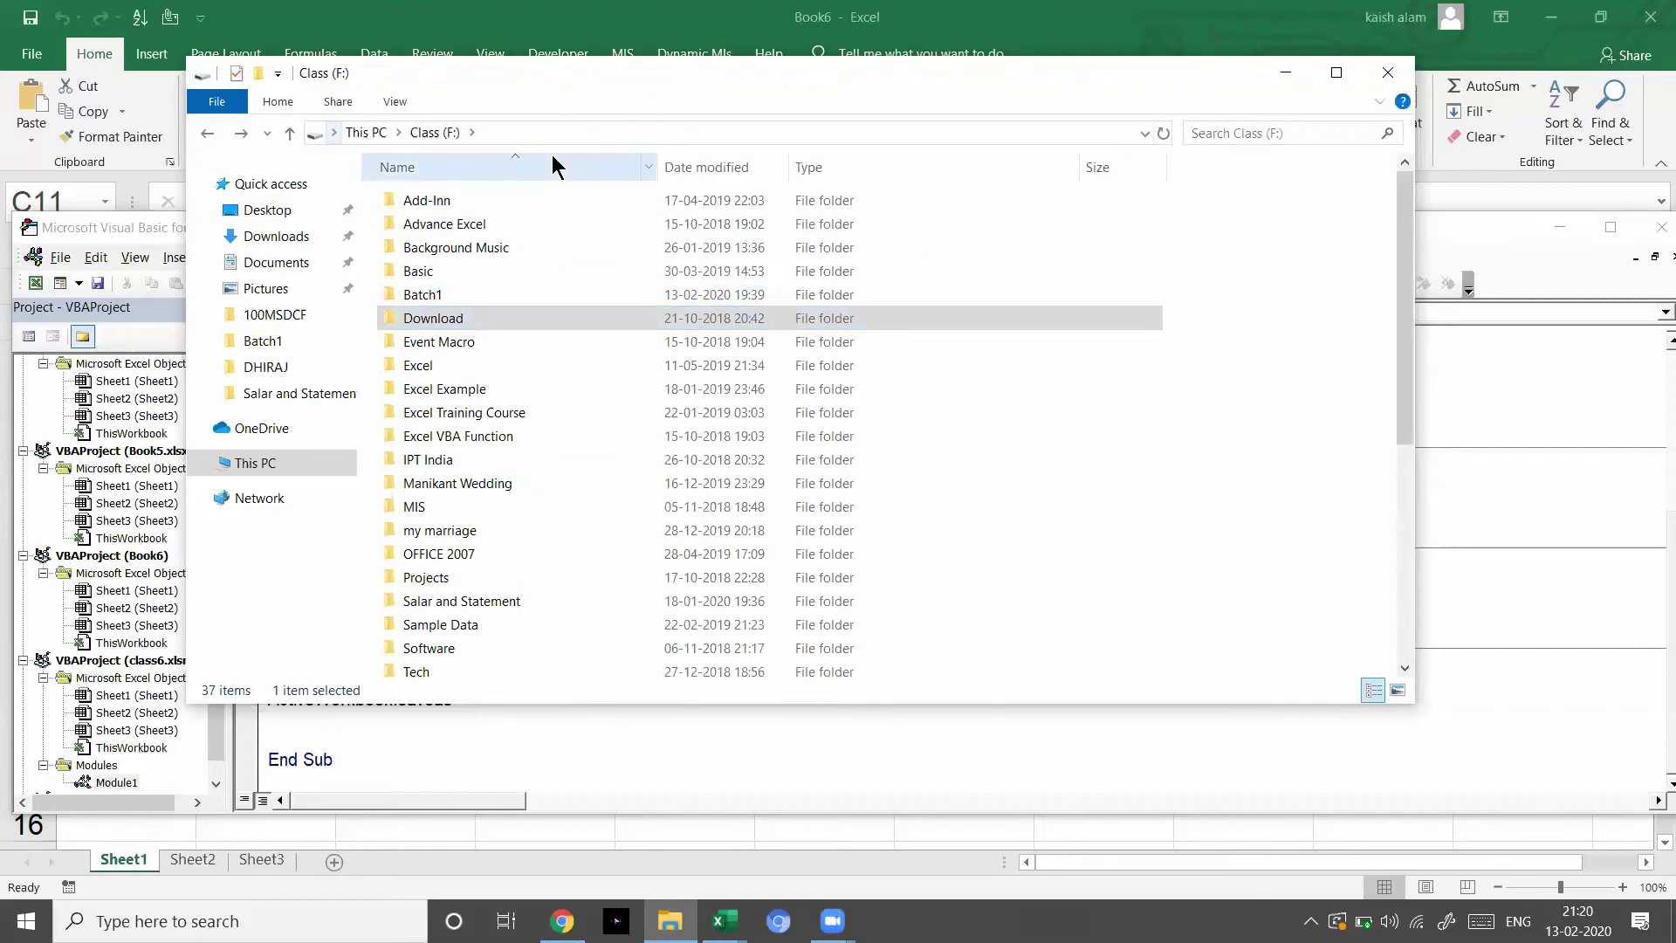
{"action": "key", "text": "alt+Tab"}
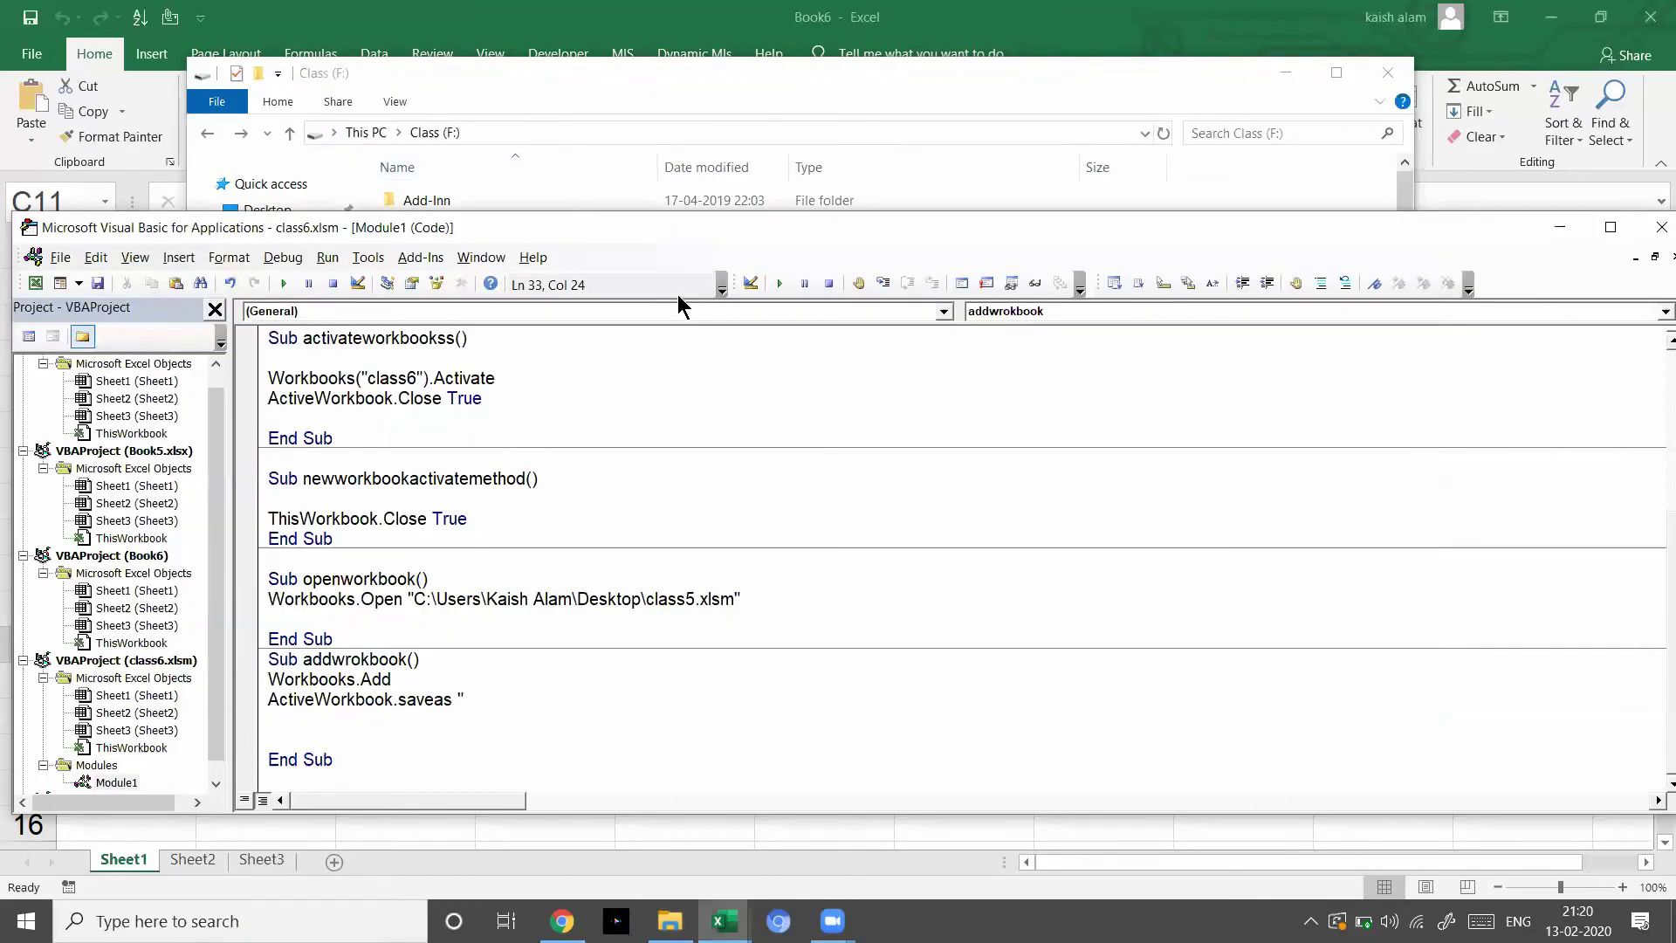
- Complete the SaveAs target as "F:\myworkbook.xlsx" by pasting the path and typing the name
{"action": "type", "text": "F:\\"}
{"action": "key", "text": "Down"}
{"action": "type", "text": "myworkbook."}
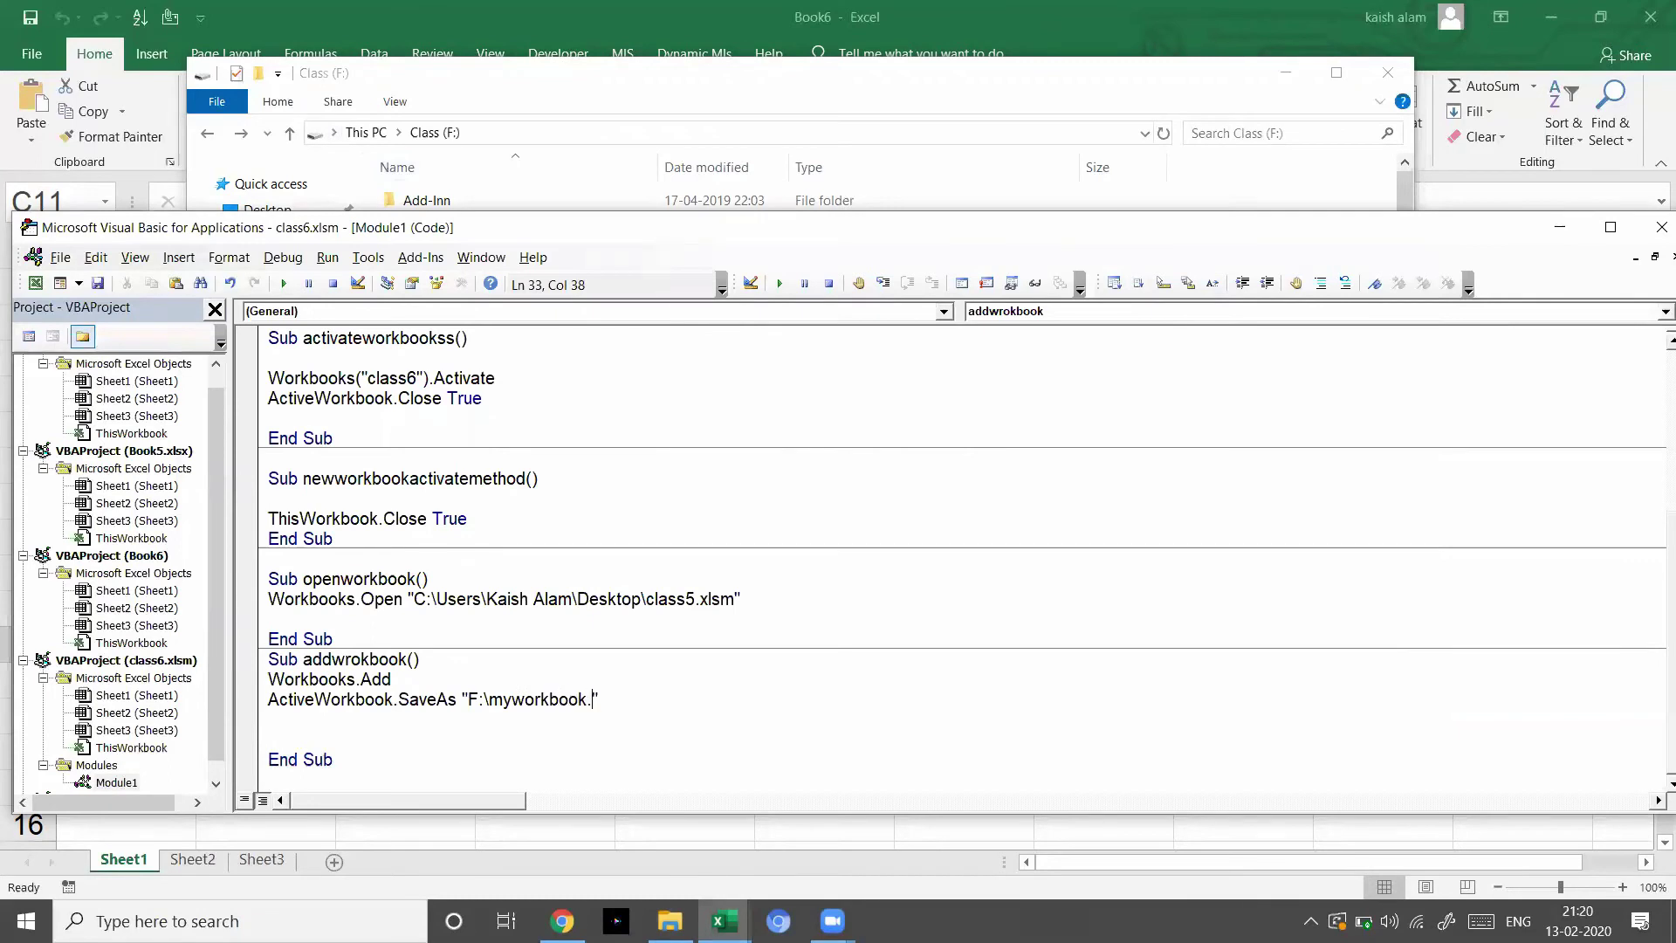
{"action": "type", "text": "slx"}
{"action": "key", "text": "BackSpace"}
{"action": "type", "text": "sx"}
{"action": "key", "text": "BackSpace"}
{"action": "key", "text": "BackSpace"}
{"action": "key", "text": "BackSpace"}
{"action": "key", "text": "BackSpace"}
{"action": "type", "text": "xlsx"}
{"action": "key", "text": "Right"}
- Run the addwrokbook macro to create and save myworkbook on the F: drive
{"action": "key", "text": "alt+F11"}
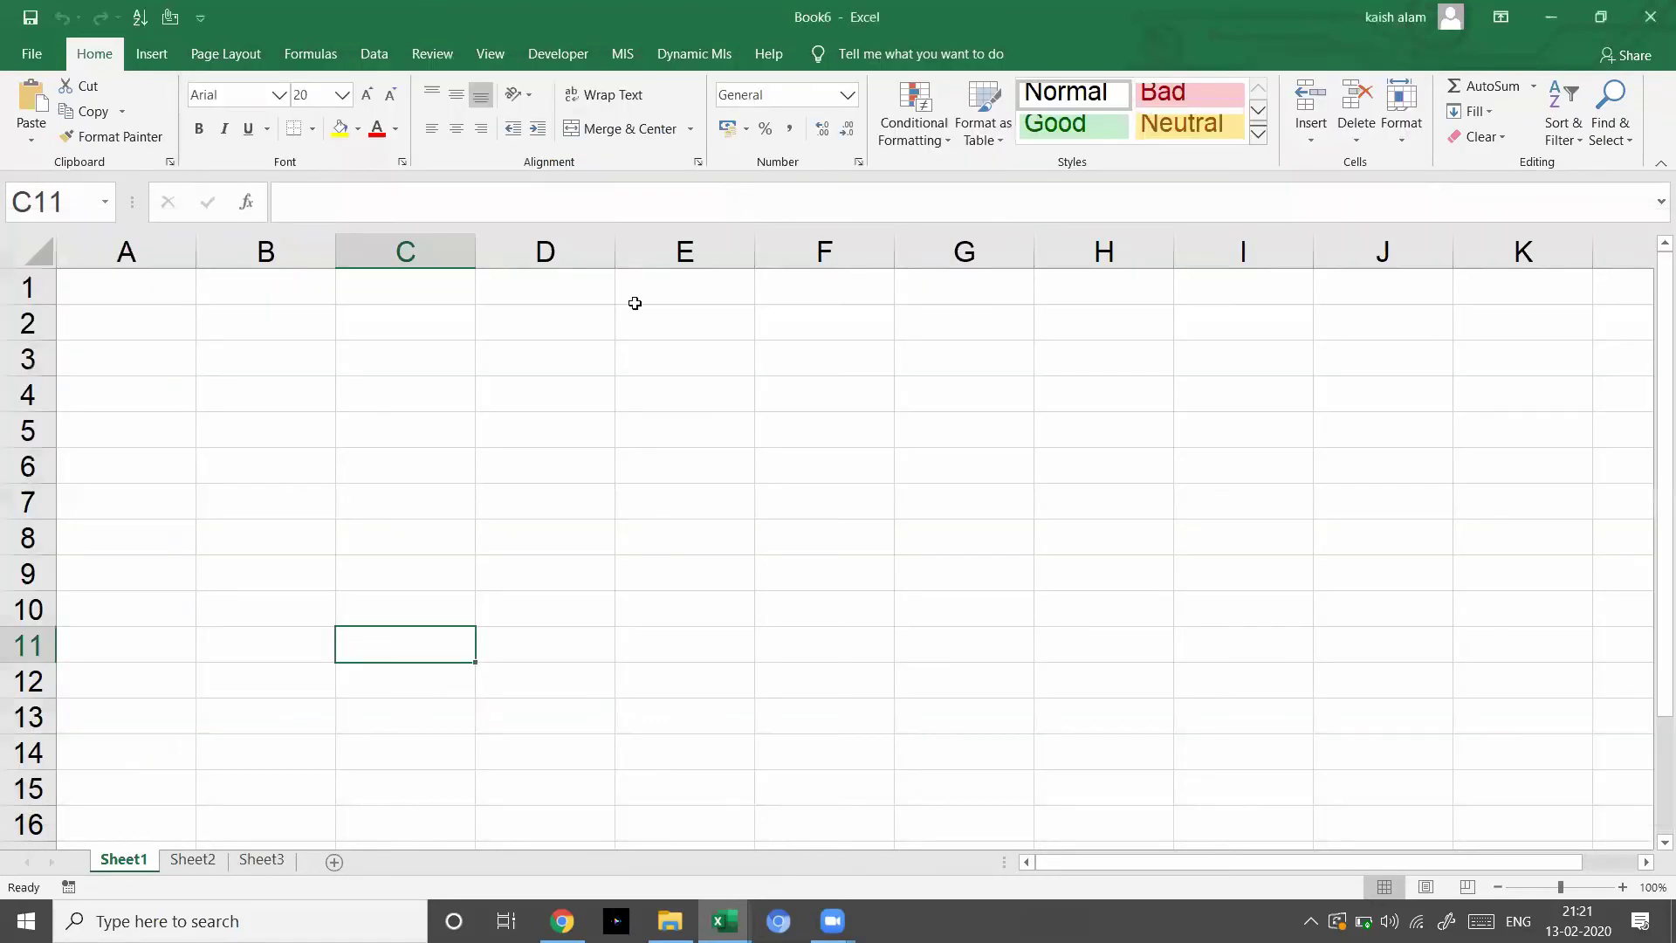
{"action": "left_click", "coordinate": [587, 418]}
{"action": "key", "text": "alt+Tab"}
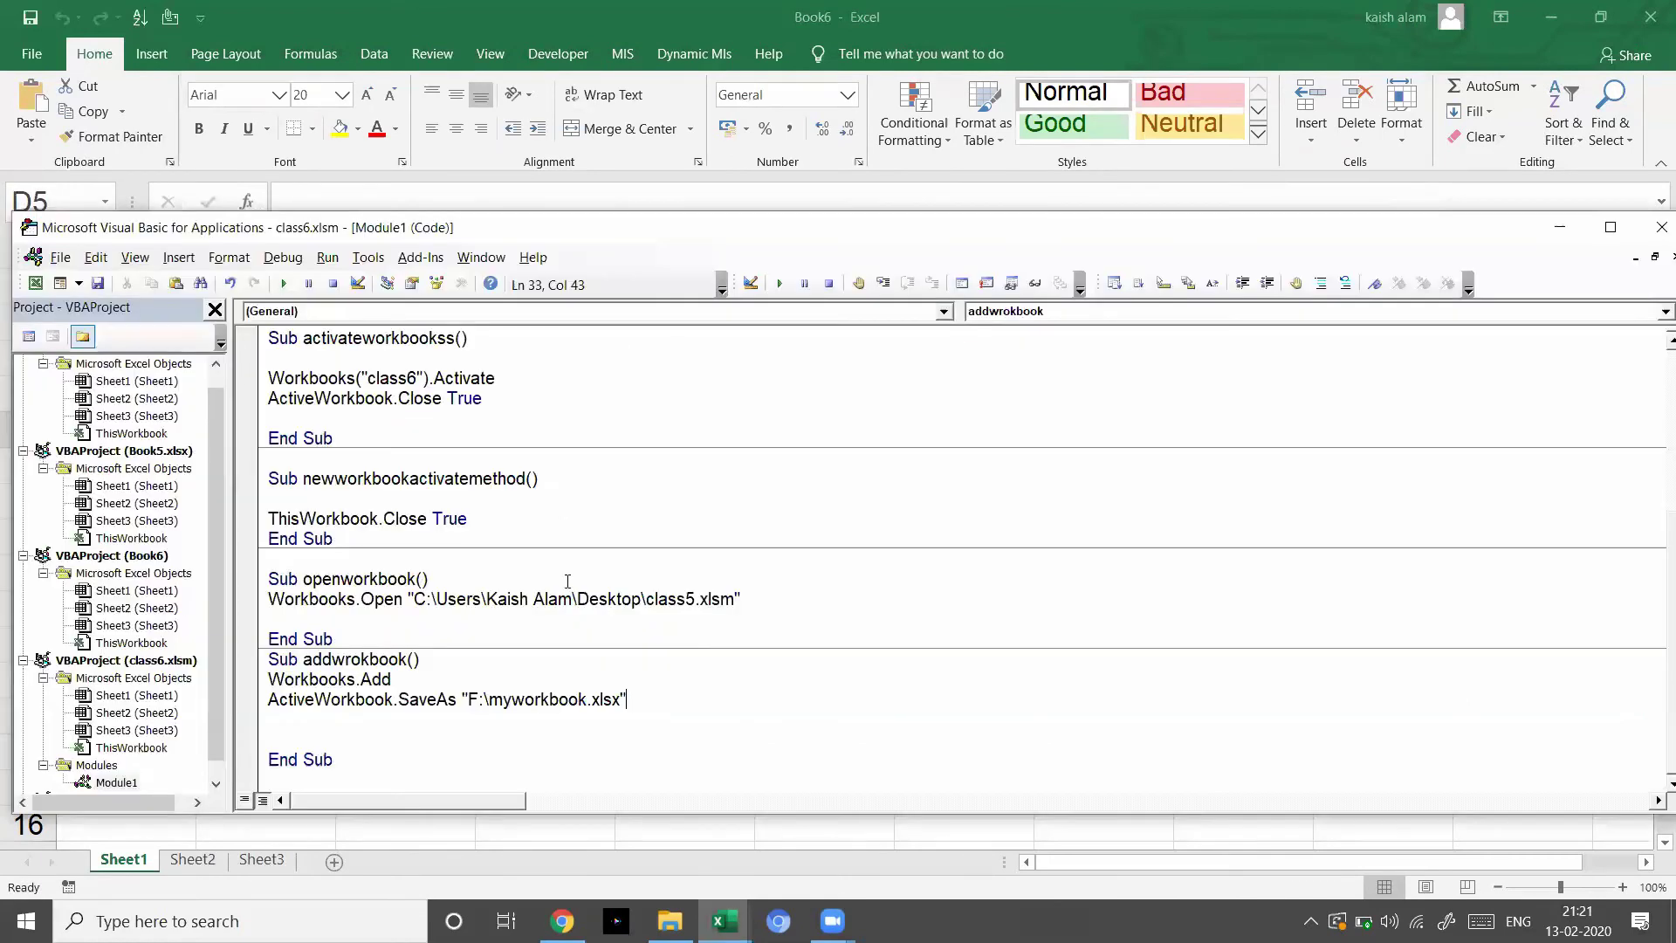
{"action": "left_click", "coordinate": [405, 726]}
{"action": "left_click", "coordinate": [283, 284]}
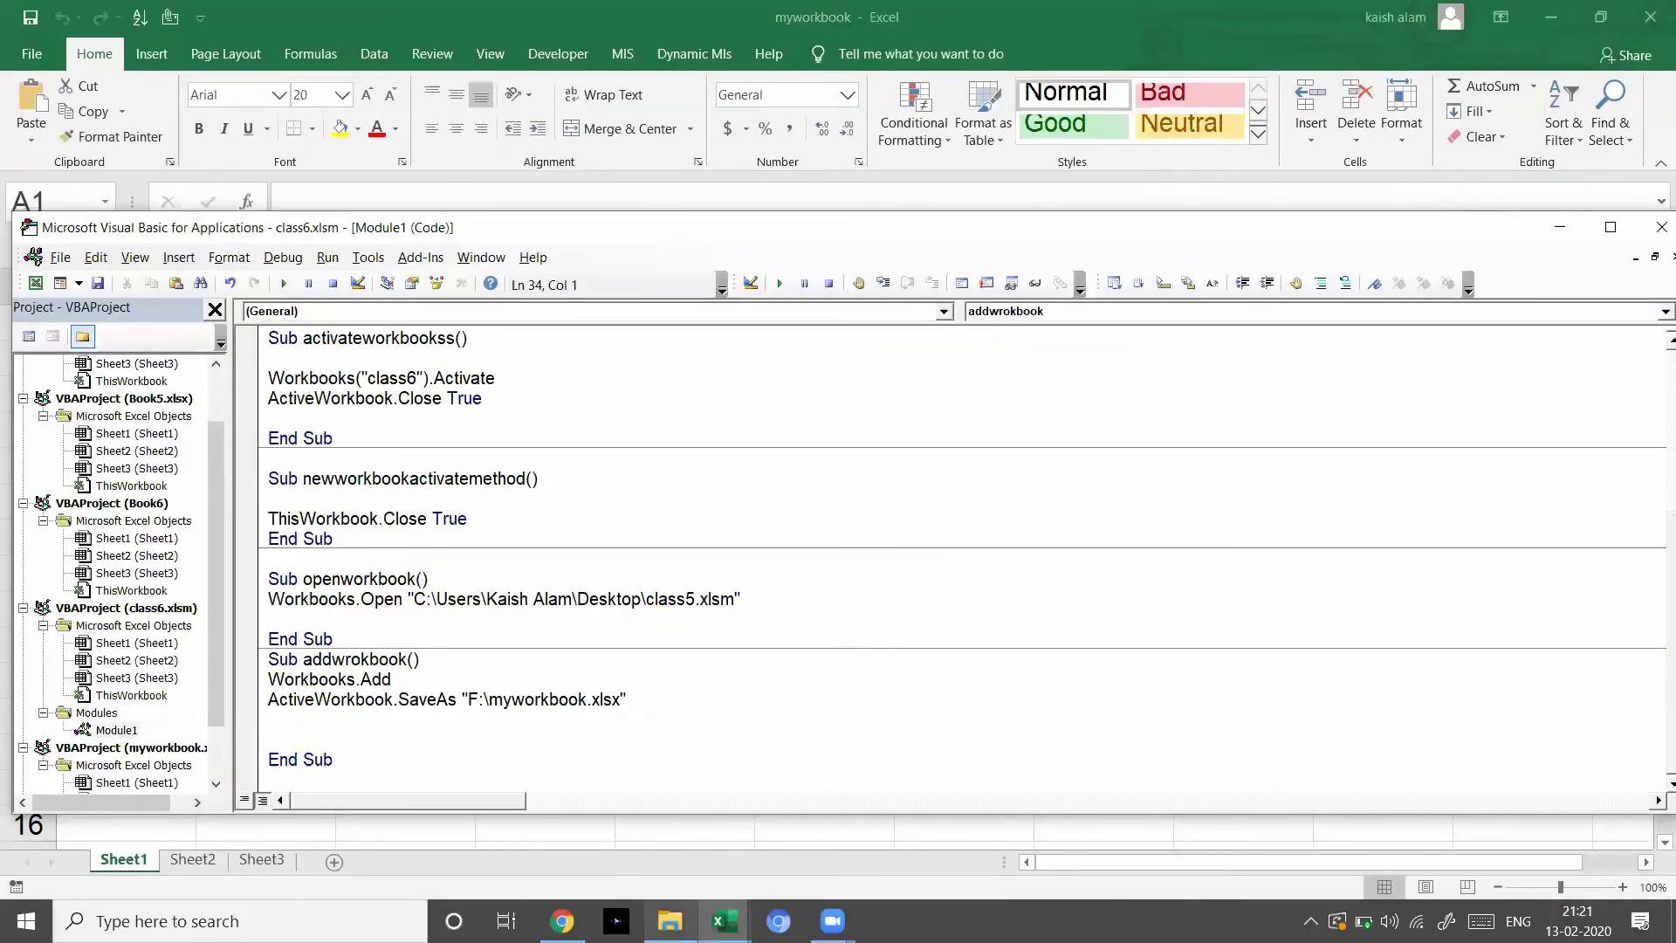
- Confirm myworkbook now appears on the Class (F:) drive, then return to the VBA editor
{"action": "left_click", "coordinate": [669, 921]}
{"action": "scroll", "coordinate": [663, 386], "scroll_direction": "down", "scroll_amount": 1}
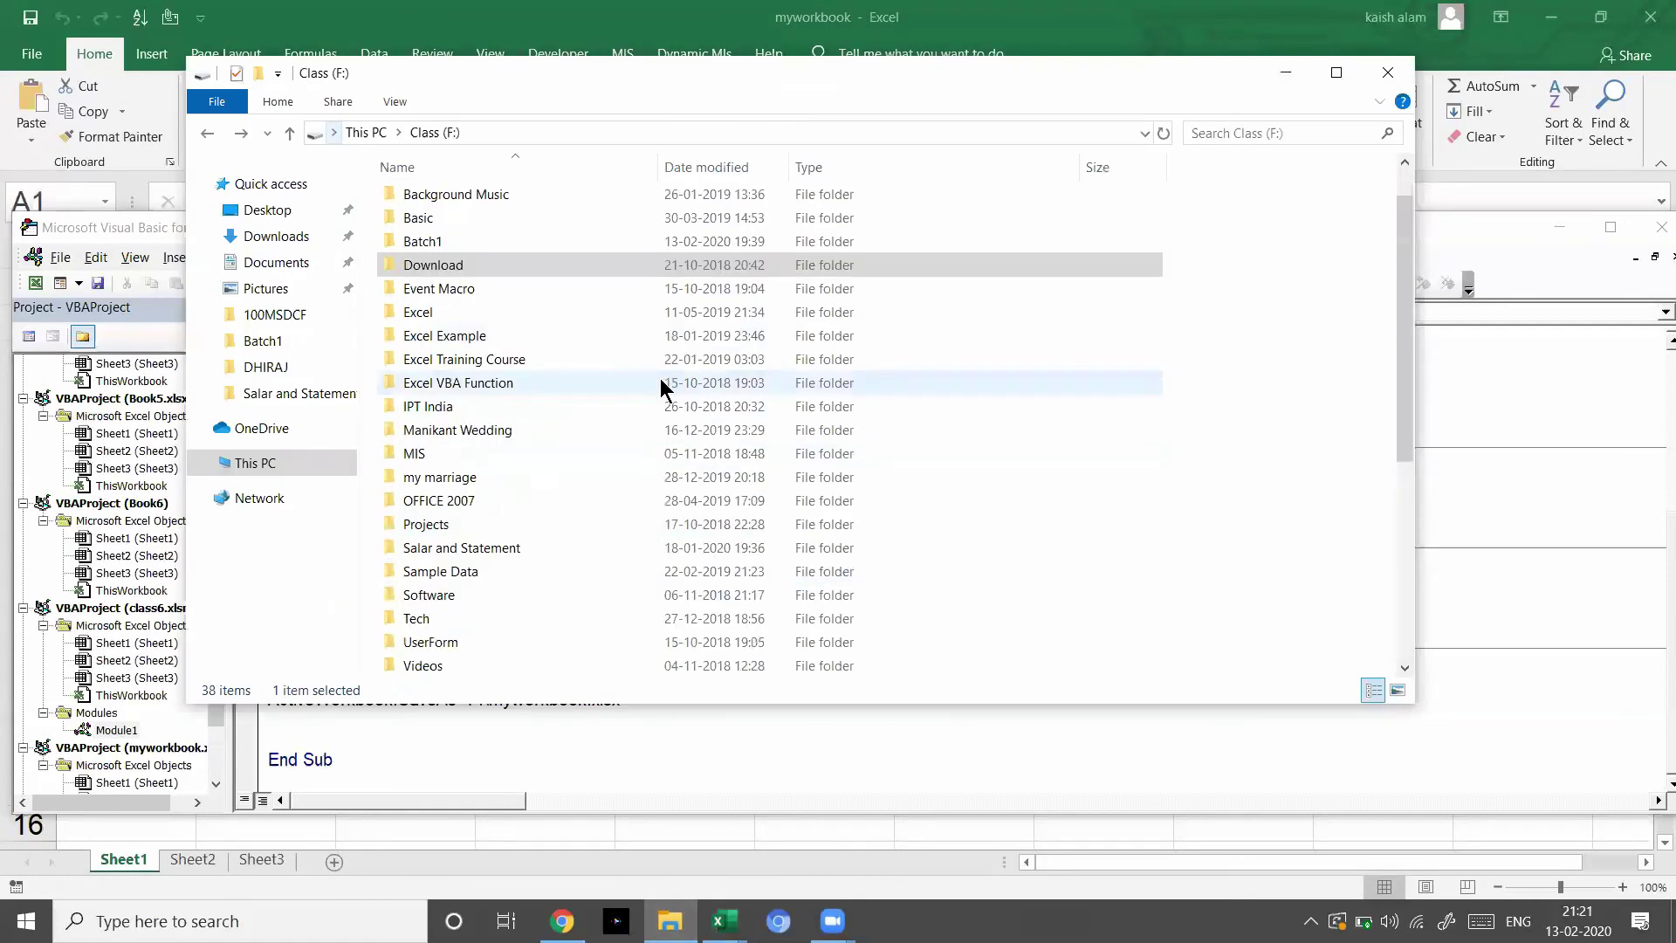
{"action": "scroll", "coordinate": [660, 386], "scroll_direction": "down", "scroll_amount": 3}
{"action": "scroll", "coordinate": [661, 386], "scroll_direction": "down", "scroll_amount": 2}
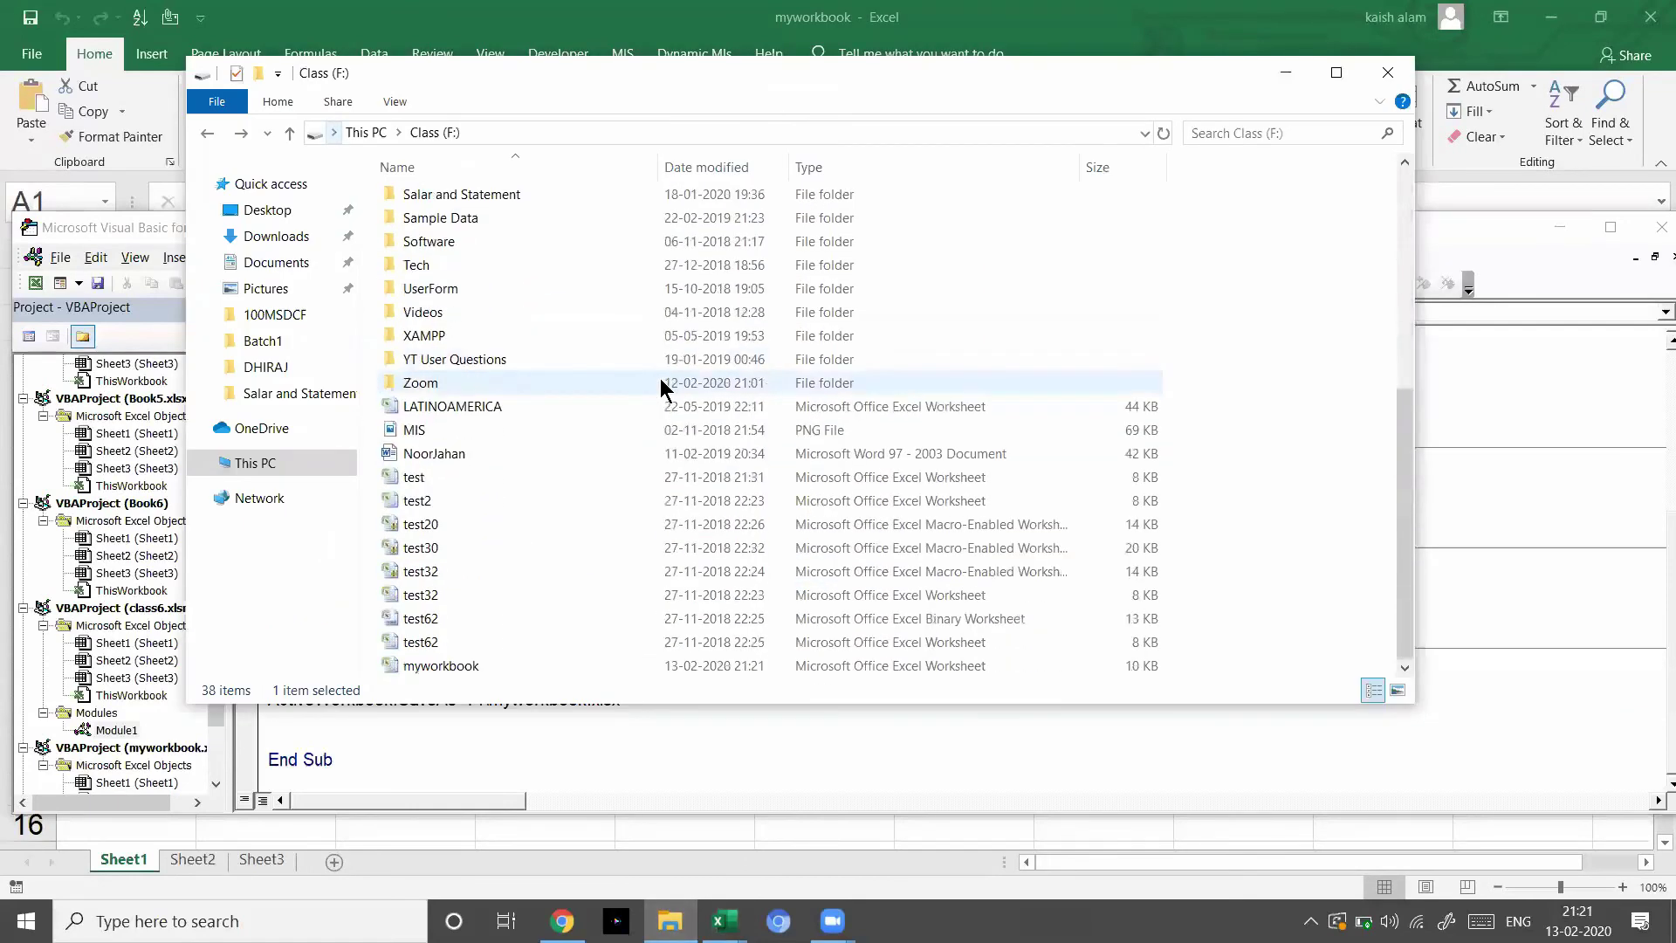
{"action": "left_click", "coordinate": [510, 674]}
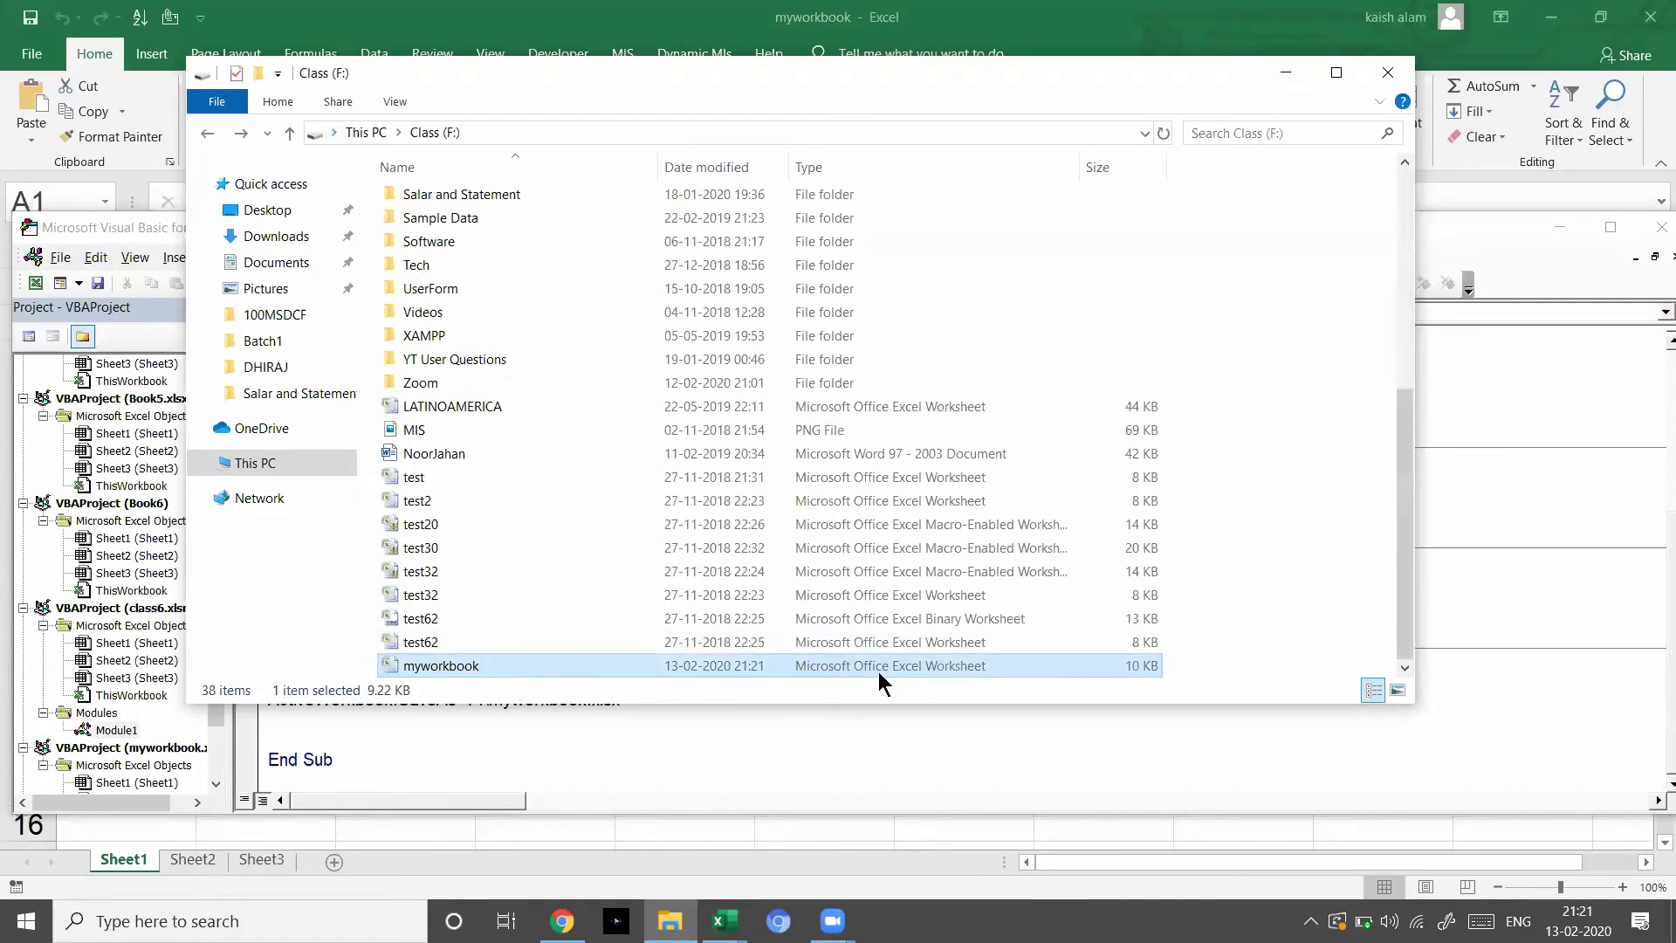
{"action": "key", "text": "alt+Tab"}
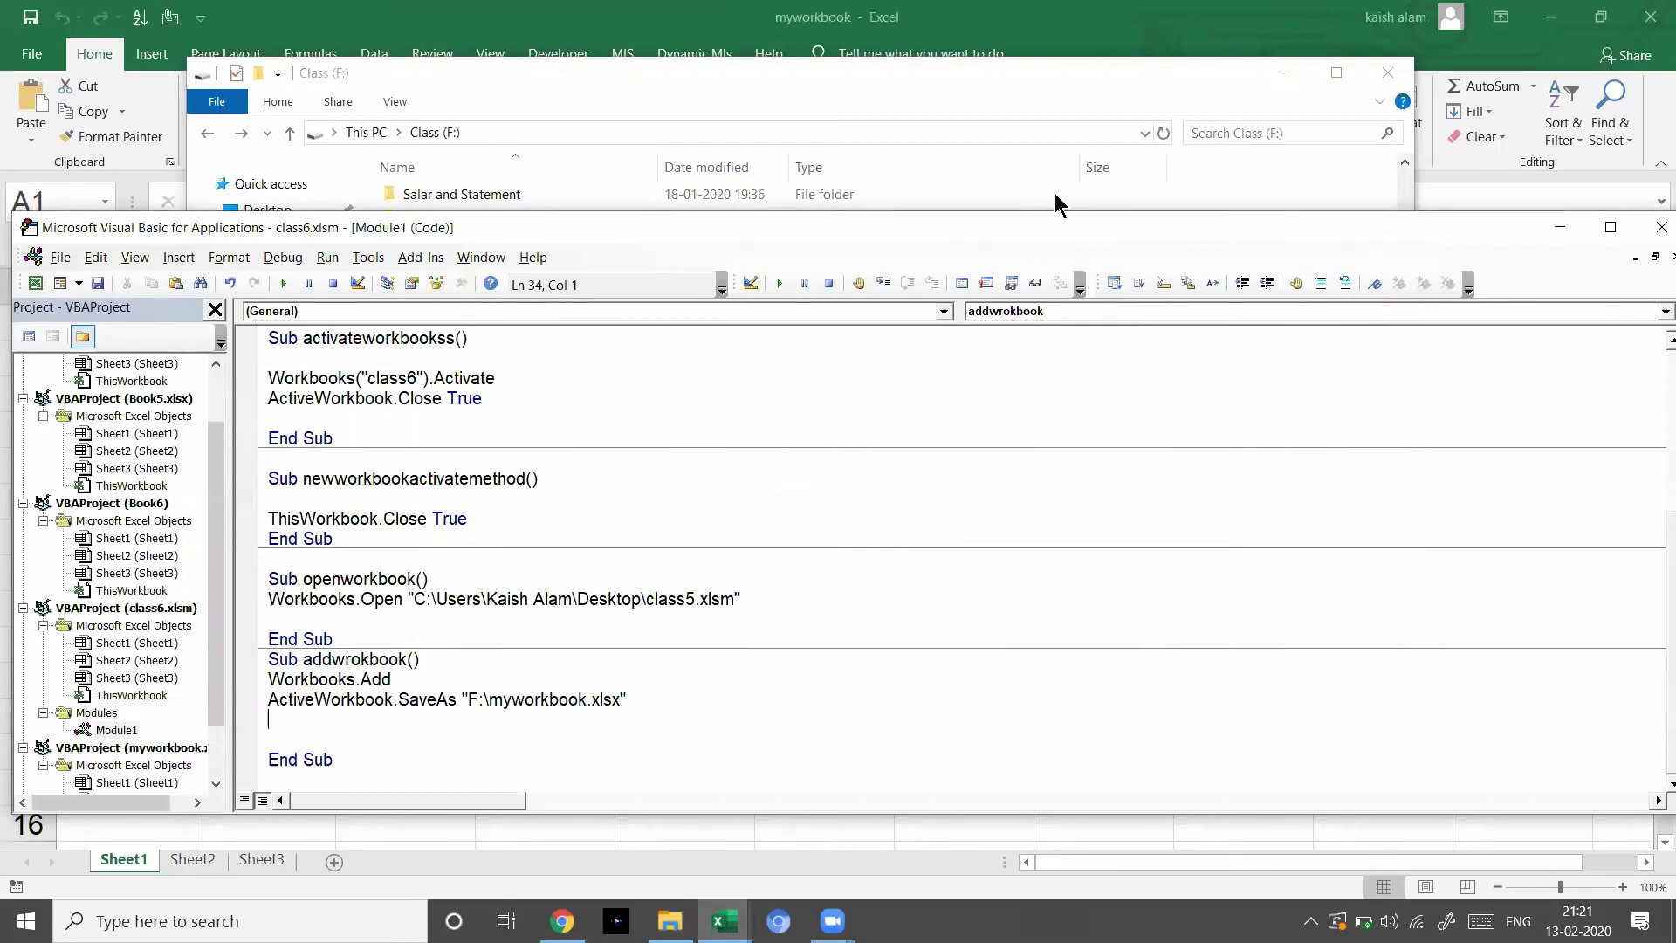
{"action": "mouse_move", "coordinate": [831, 921]}
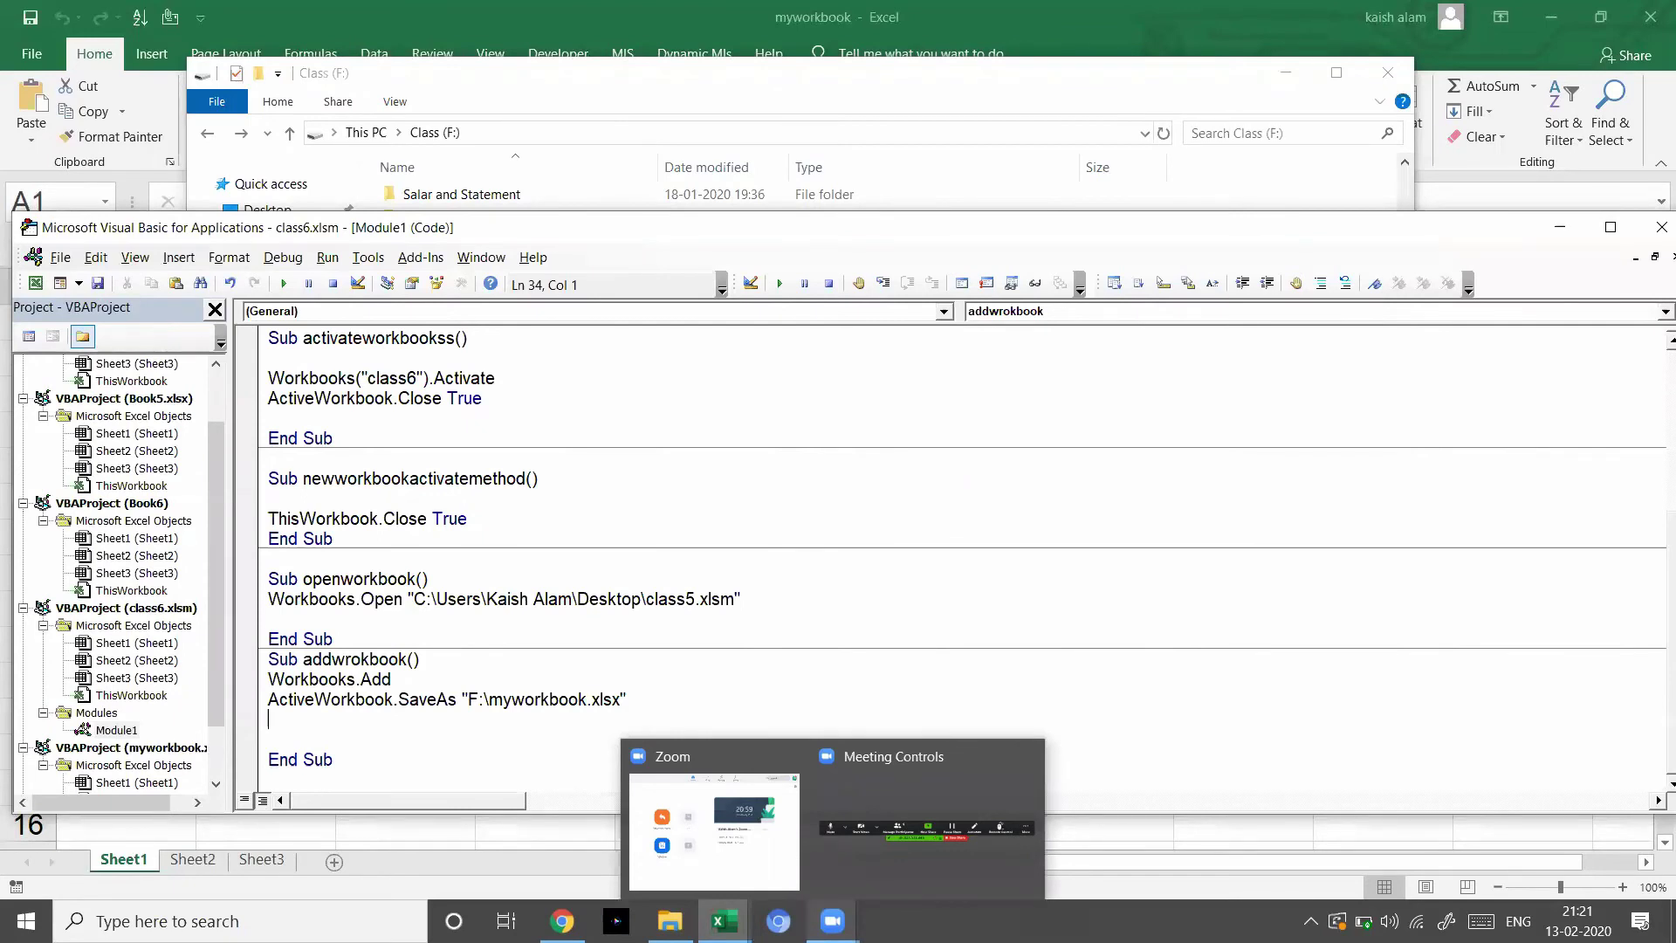
- Raise speaker volume to 100, change the SaveAs extension to .xlsm, and run the macro
{"action": "left_click", "coordinate": [1389, 921]}
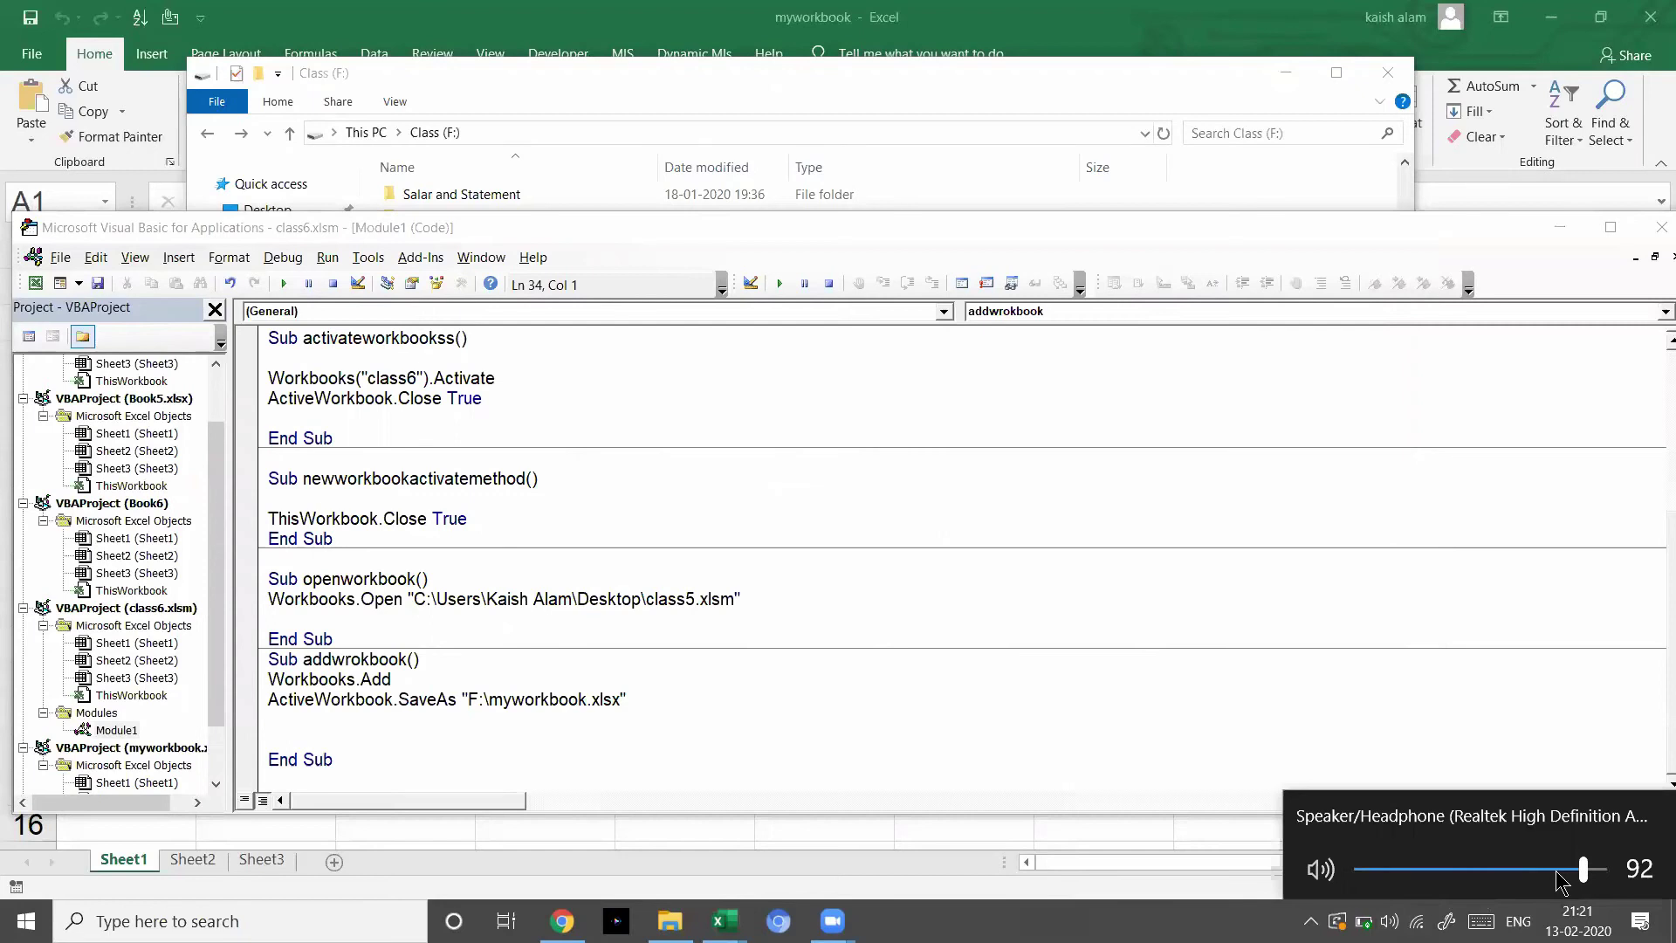
{"action": "left_click", "coordinate": [1604, 870]}
{"action": "left_click", "coordinate": [620, 701]}
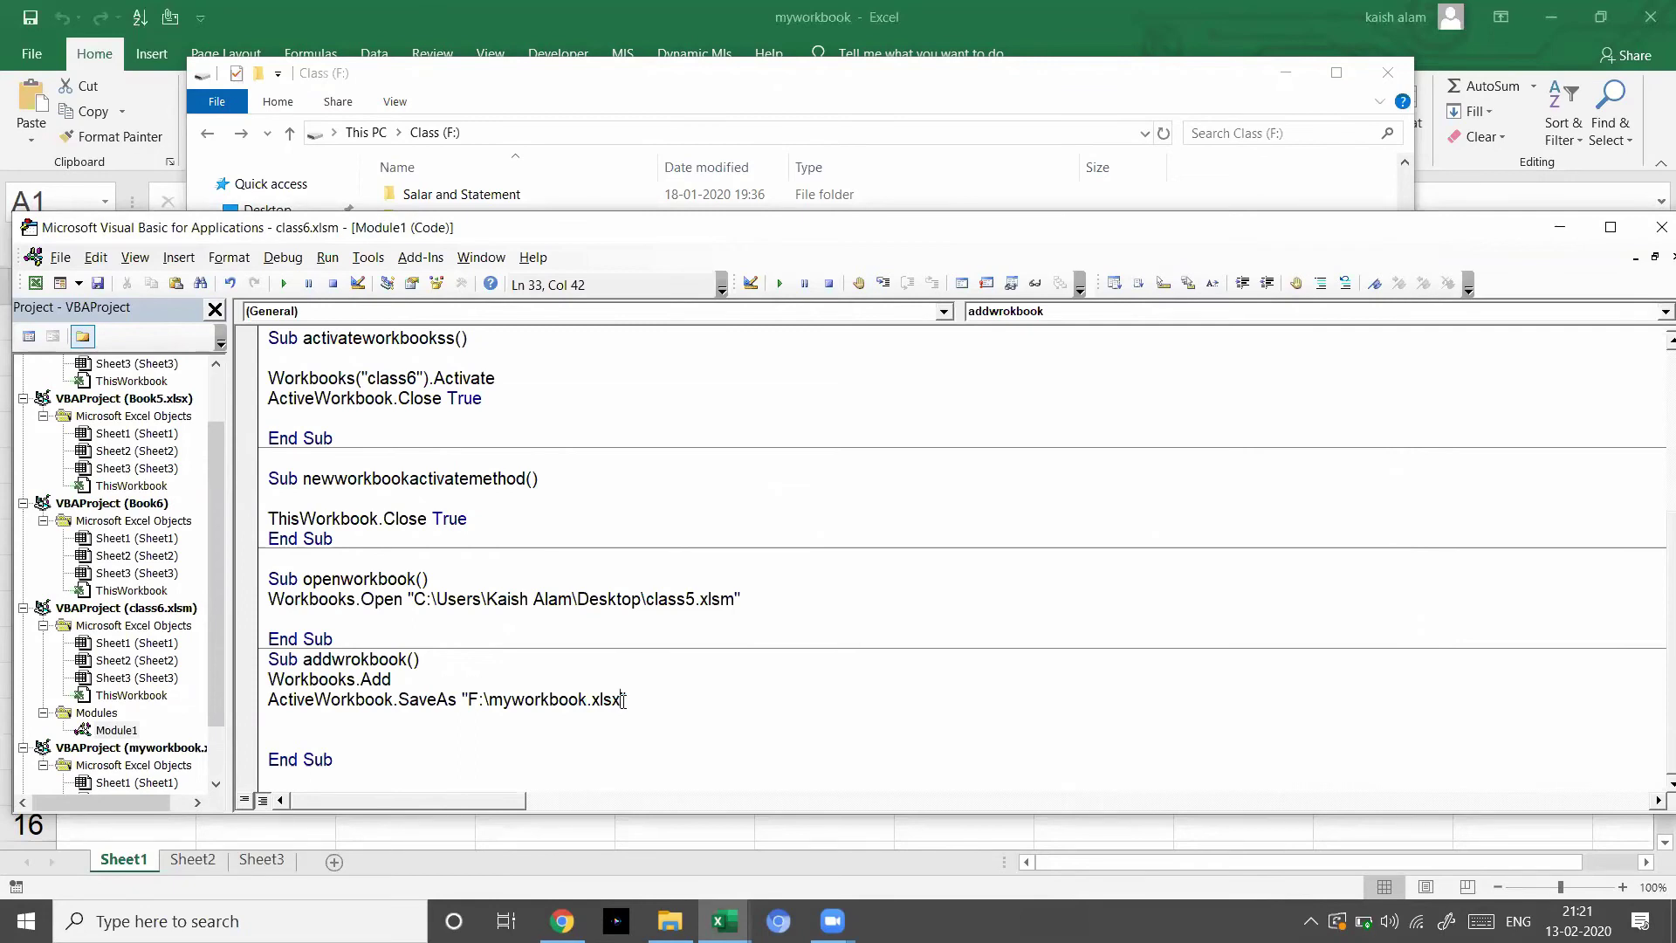
{"action": "key", "text": "BackSpace"}
{"action": "type", "text": "m"}
{"action": "key", "text": "Down"}
{"action": "left_click", "coordinate": [279, 286]}
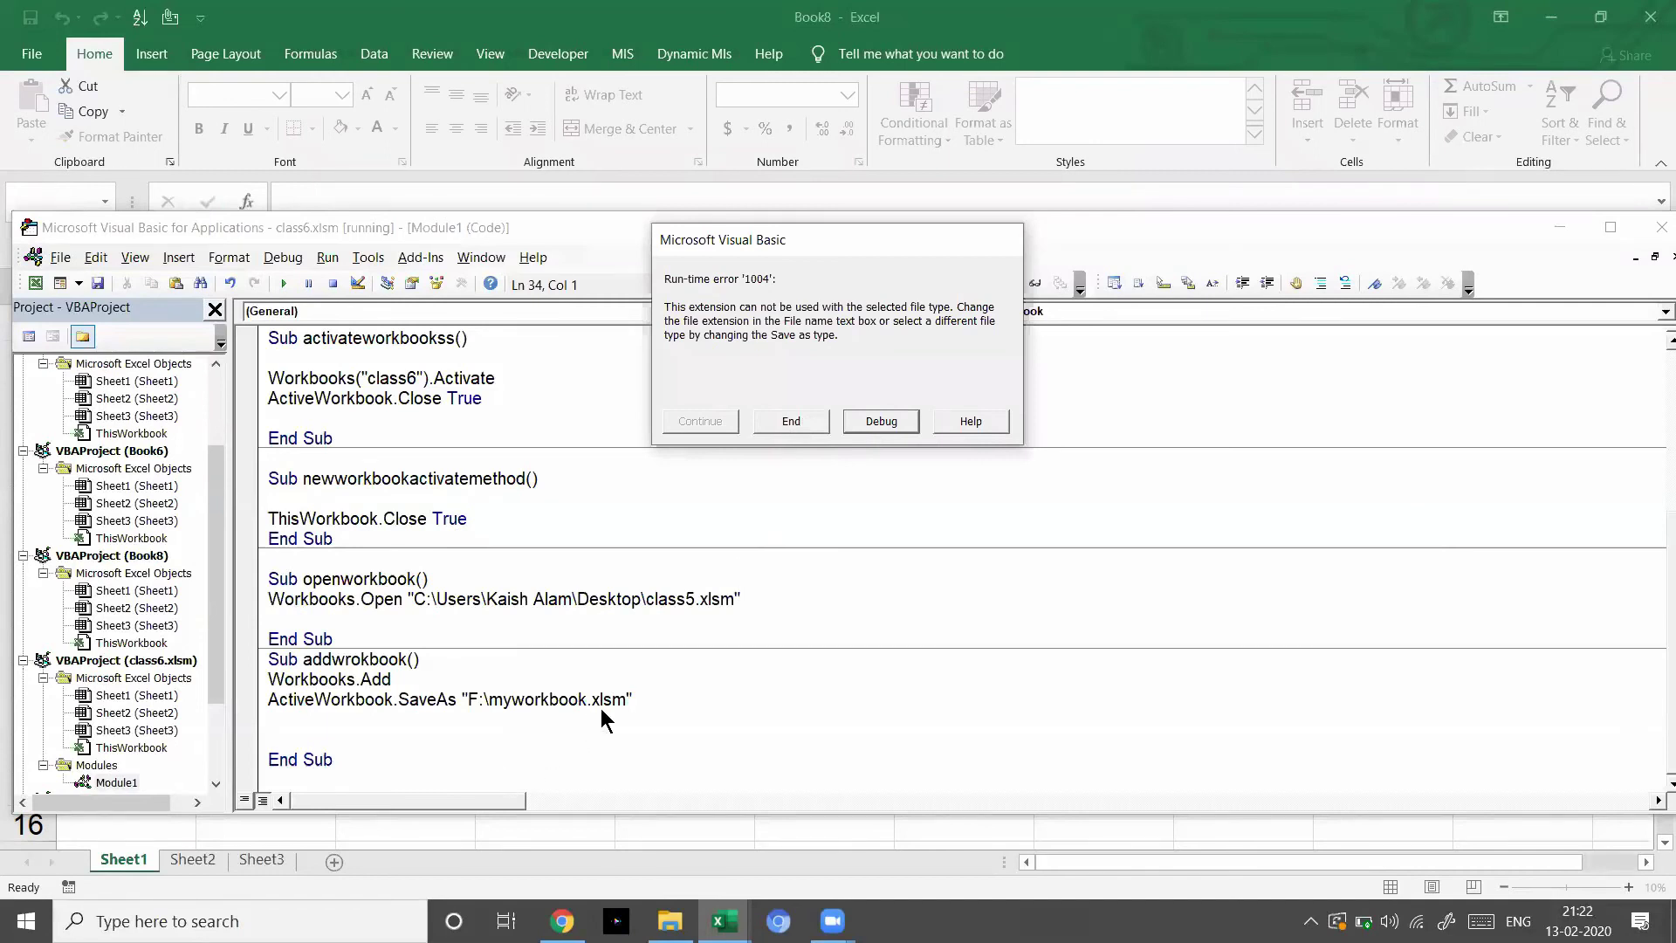
- End the 1004 error, add a comma after the SaveAs file name, and select SaveAs for help
{"action": "left_click", "coordinate": [807, 420]}
{"action": "left_click", "coordinate": [658, 702]}
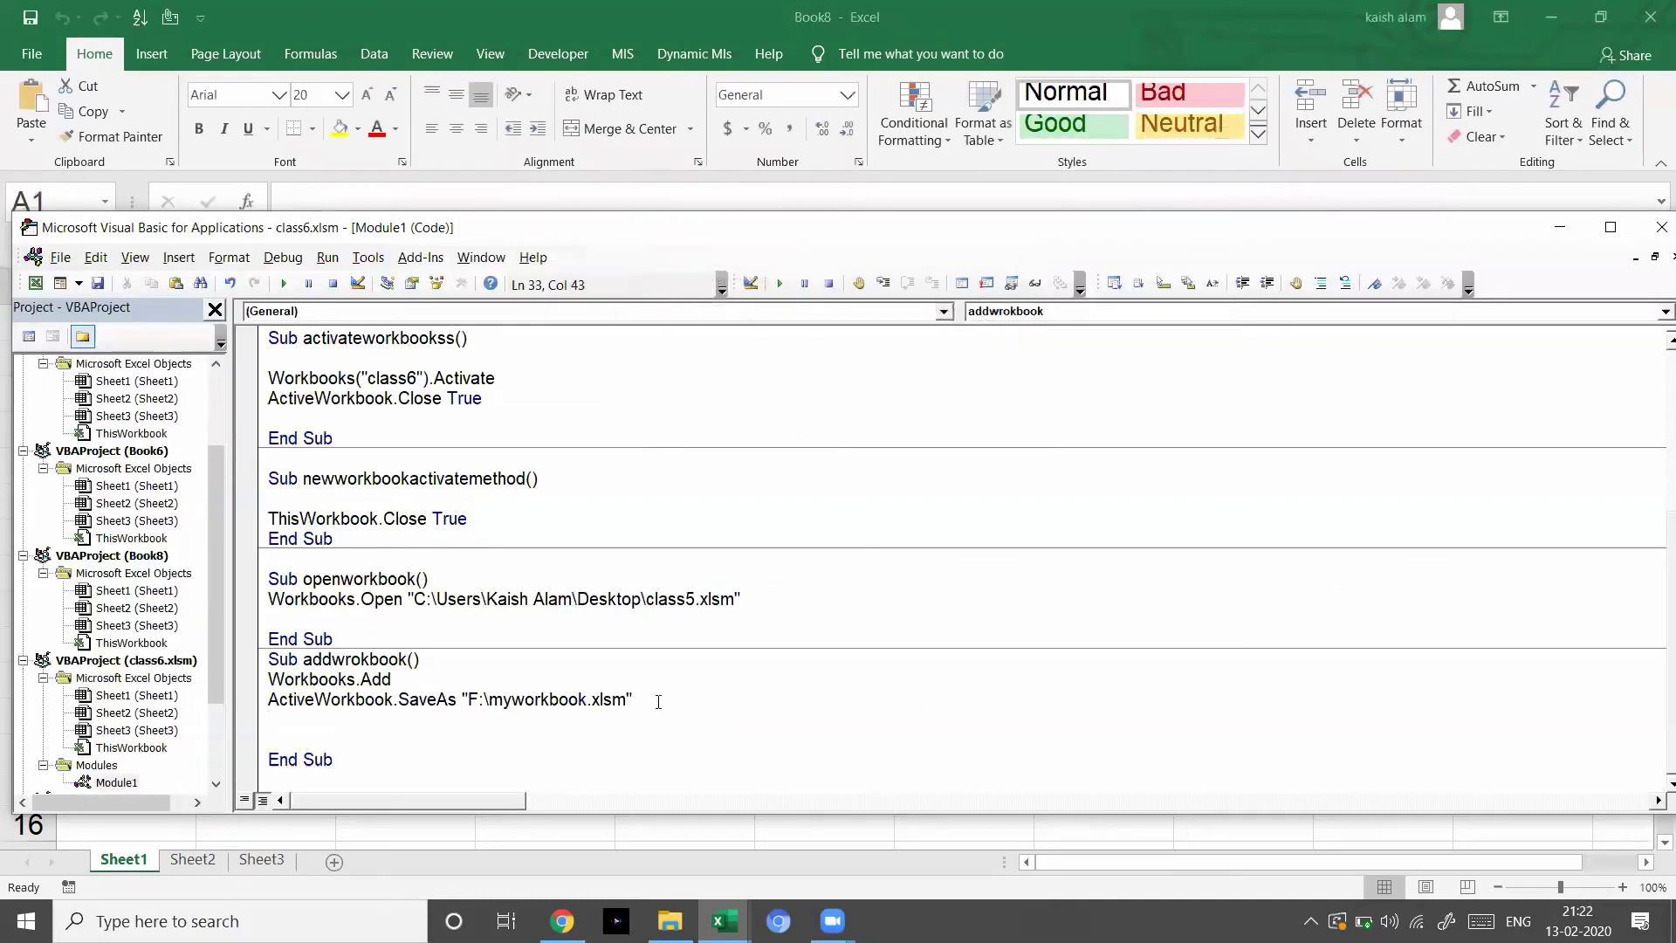
{"action": "type", "text": ",52"}
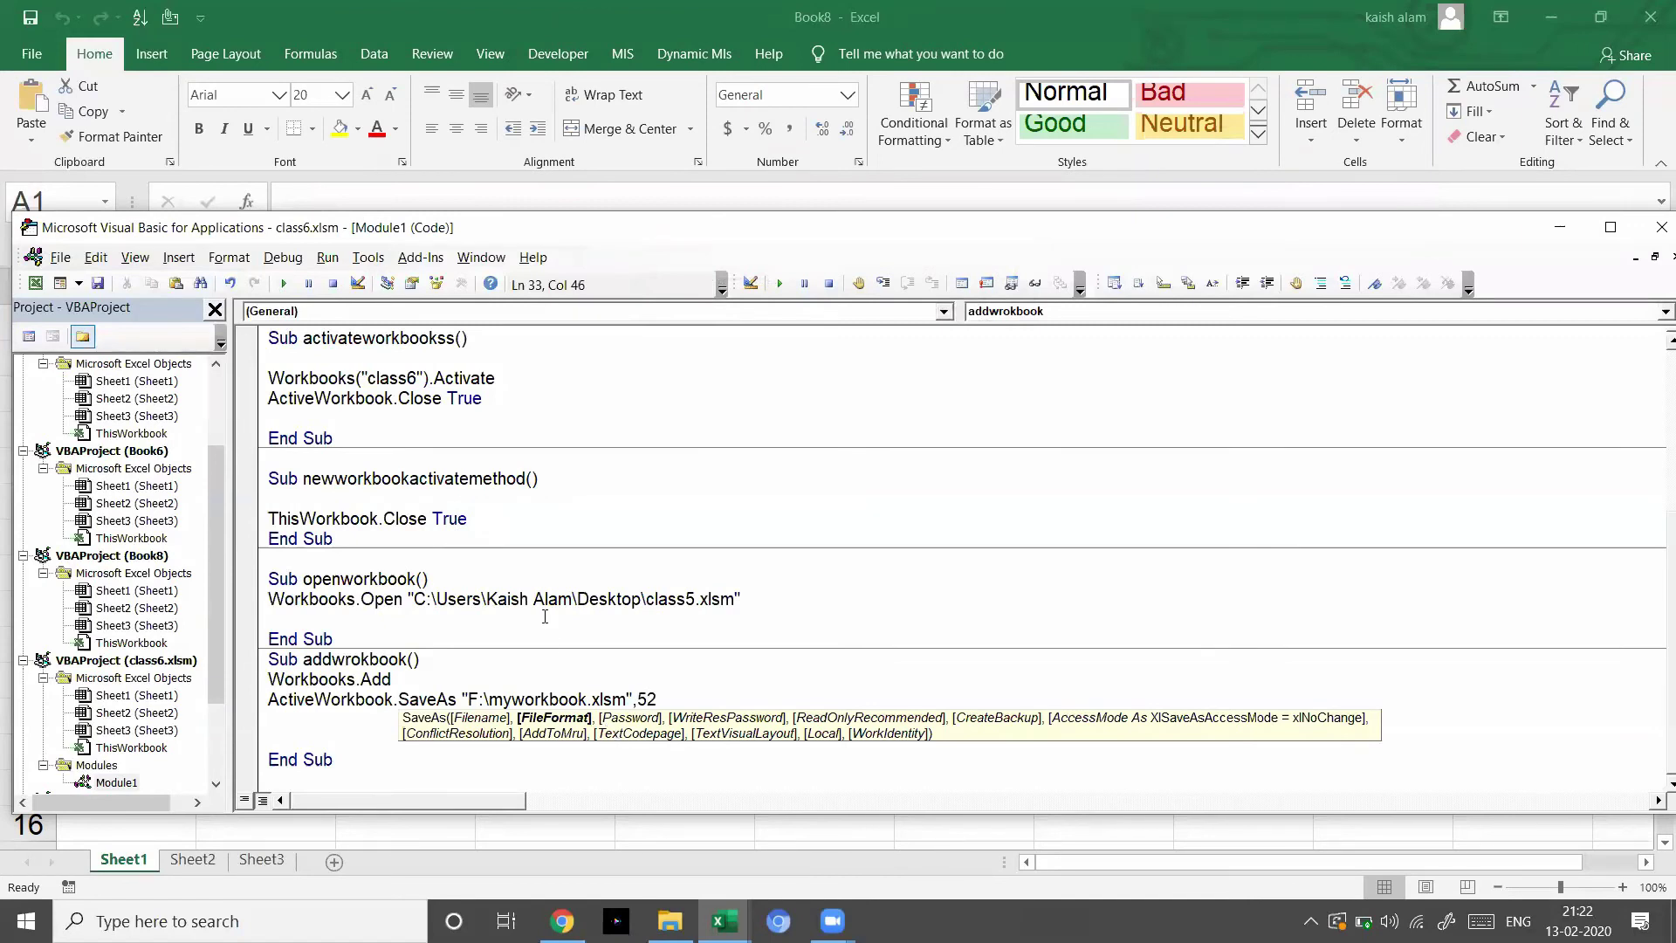
{"action": "left_click", "coordinate": [418, 700]}
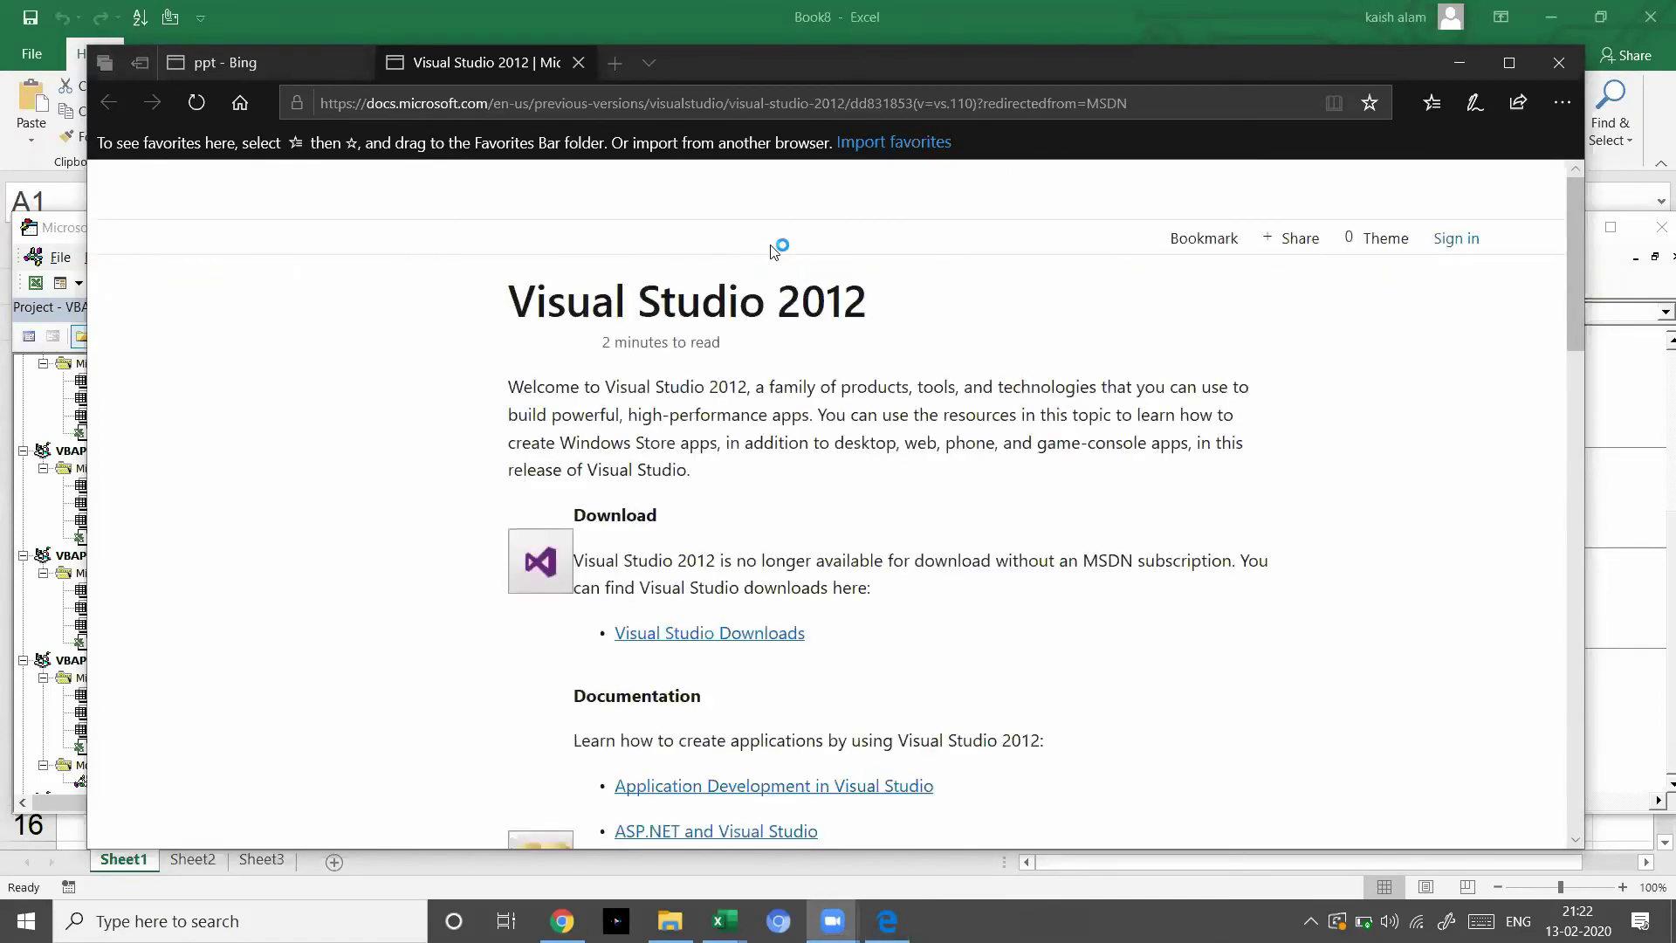
- Search Microsoft Docs for 'saveas fileformat vba'
{"action": "scroll", "coordinate": [759, 524], "scroll_direction": "down", "scroll_amount": 15}
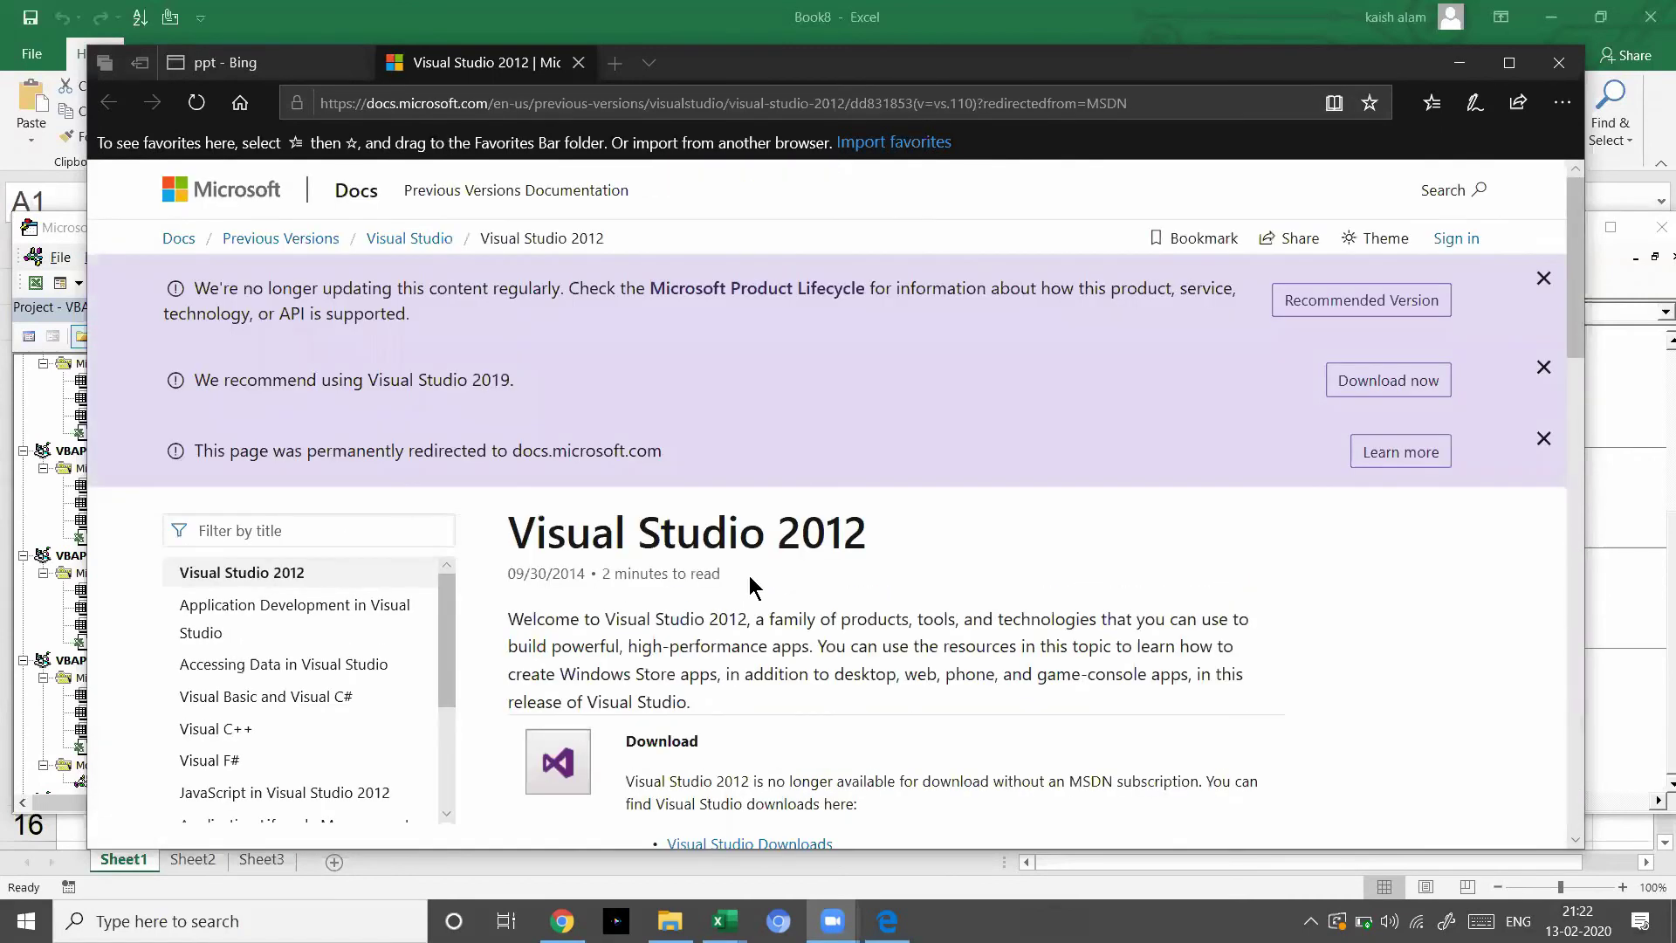
{"action": "scroll", "coordinate": [749, 576], "scroll_direction": "down", "scroll_amount": 5}
{"action": "scroll", "coordinate": [749, 576], "scroll_direction": "down", "scroll_amount": 10}
{"action": "left_click", "coordinate": [1477, 194]}
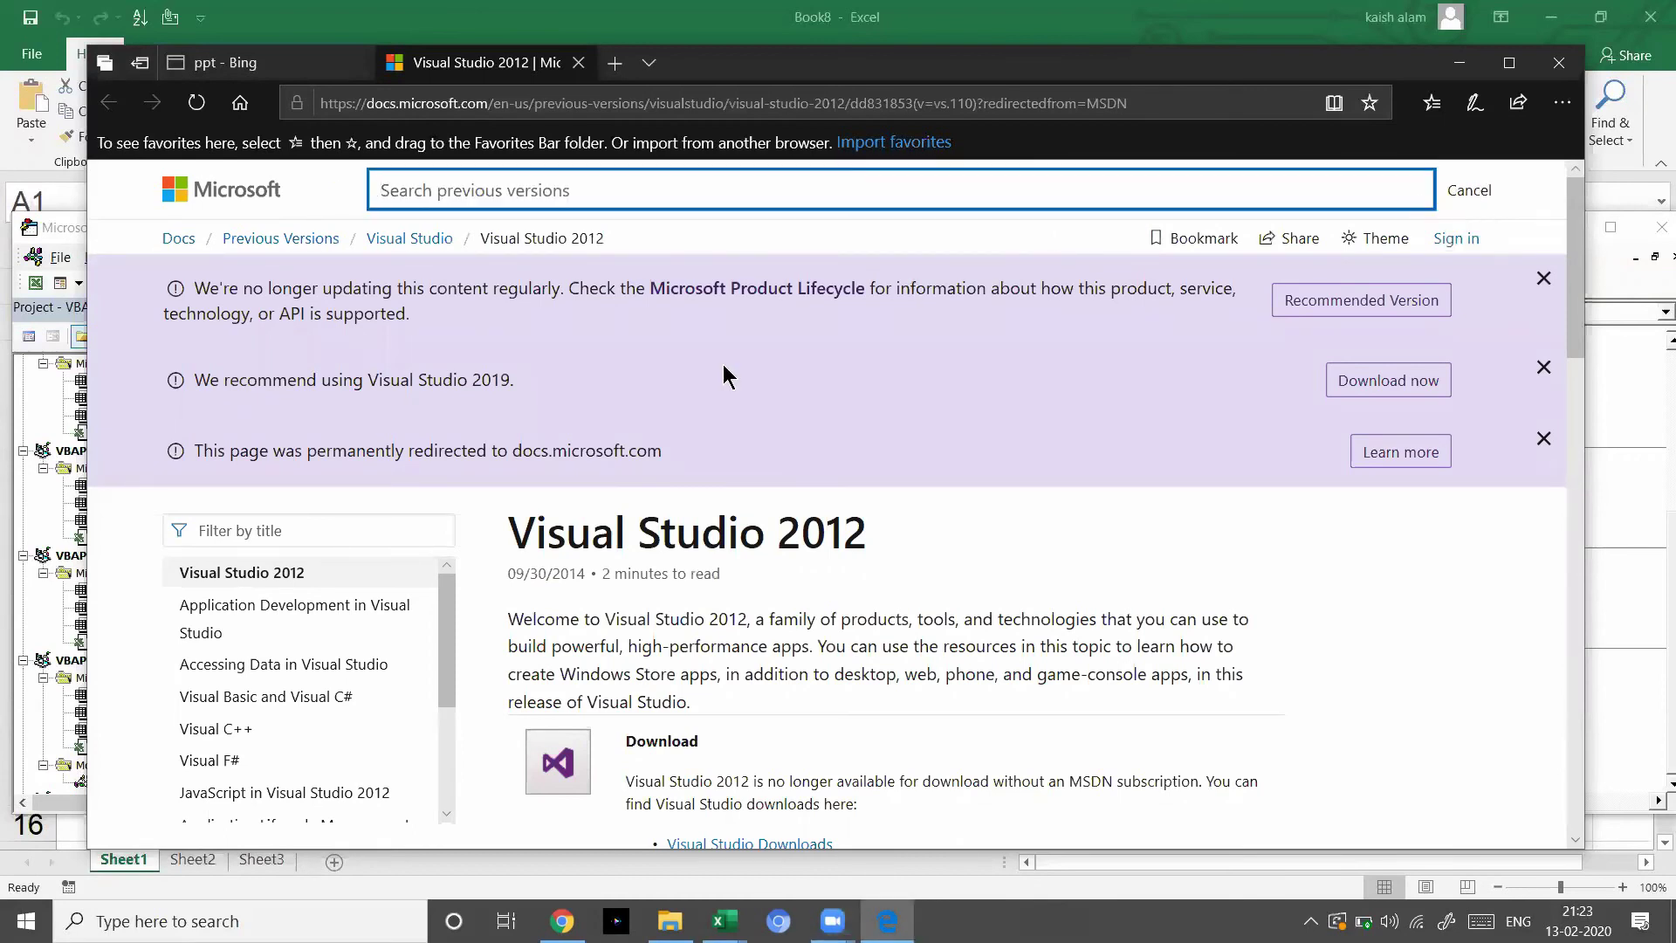
{"action": "type", "text": "saveas"}
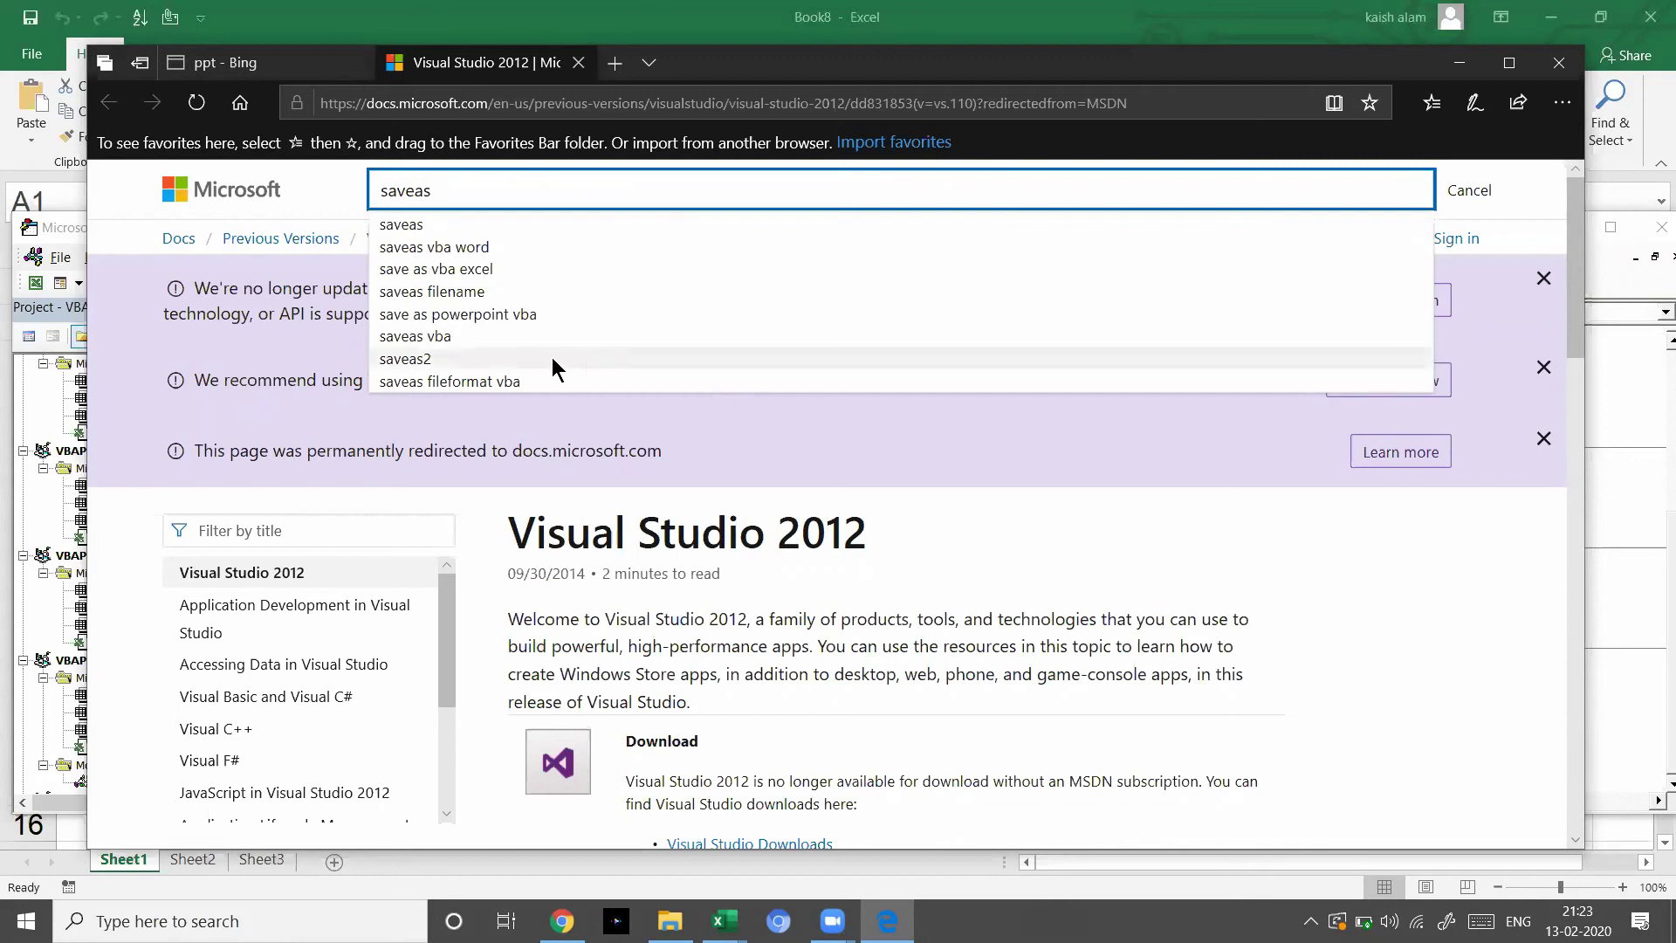
{"action": "left_click", "coordinate": [517, 387]}
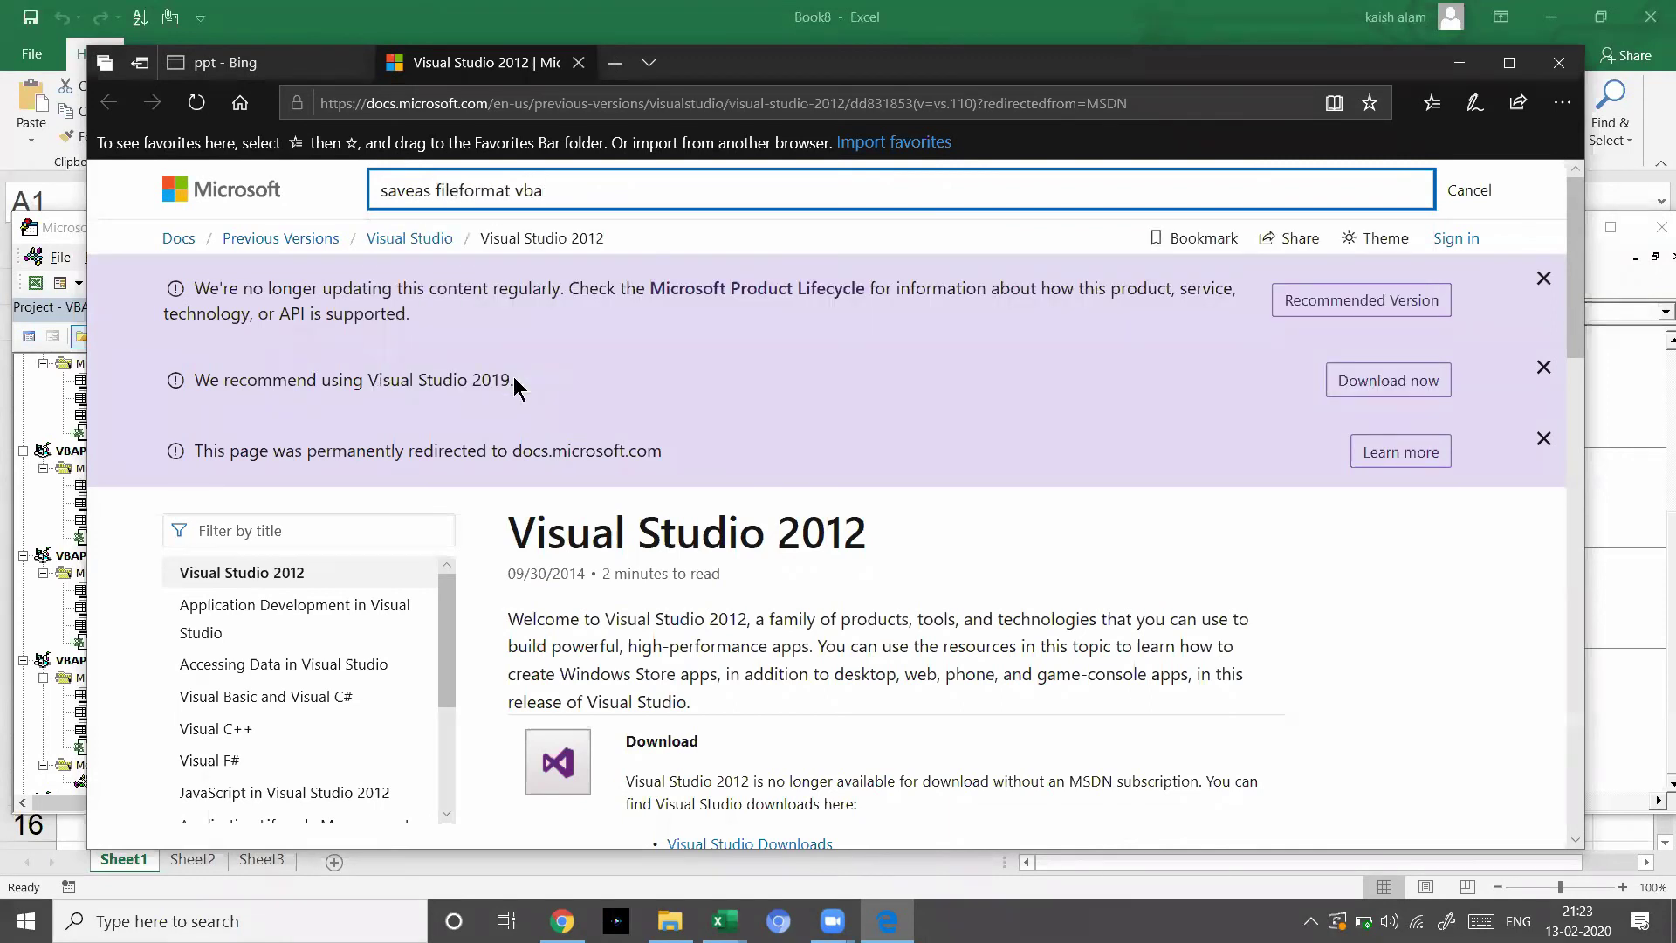
{"action": "key", "text": "Return"}
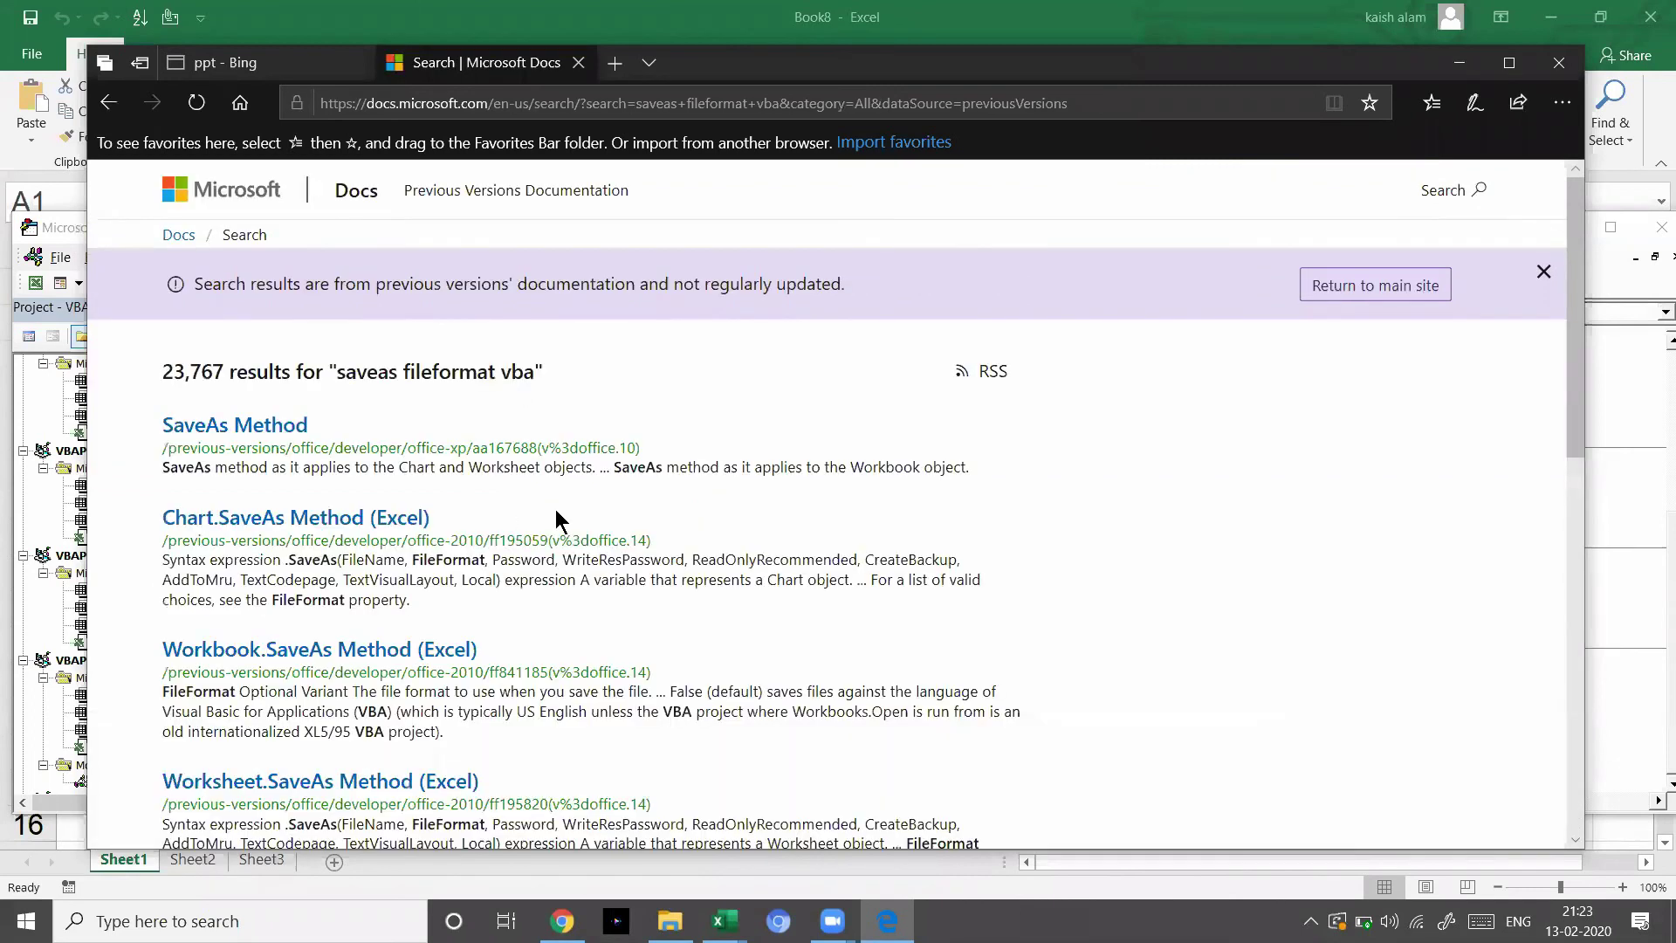
- Open the SaveAs Method article and scroll to its parameters
{"action": "left_click", "coordinate": [253, 426]}
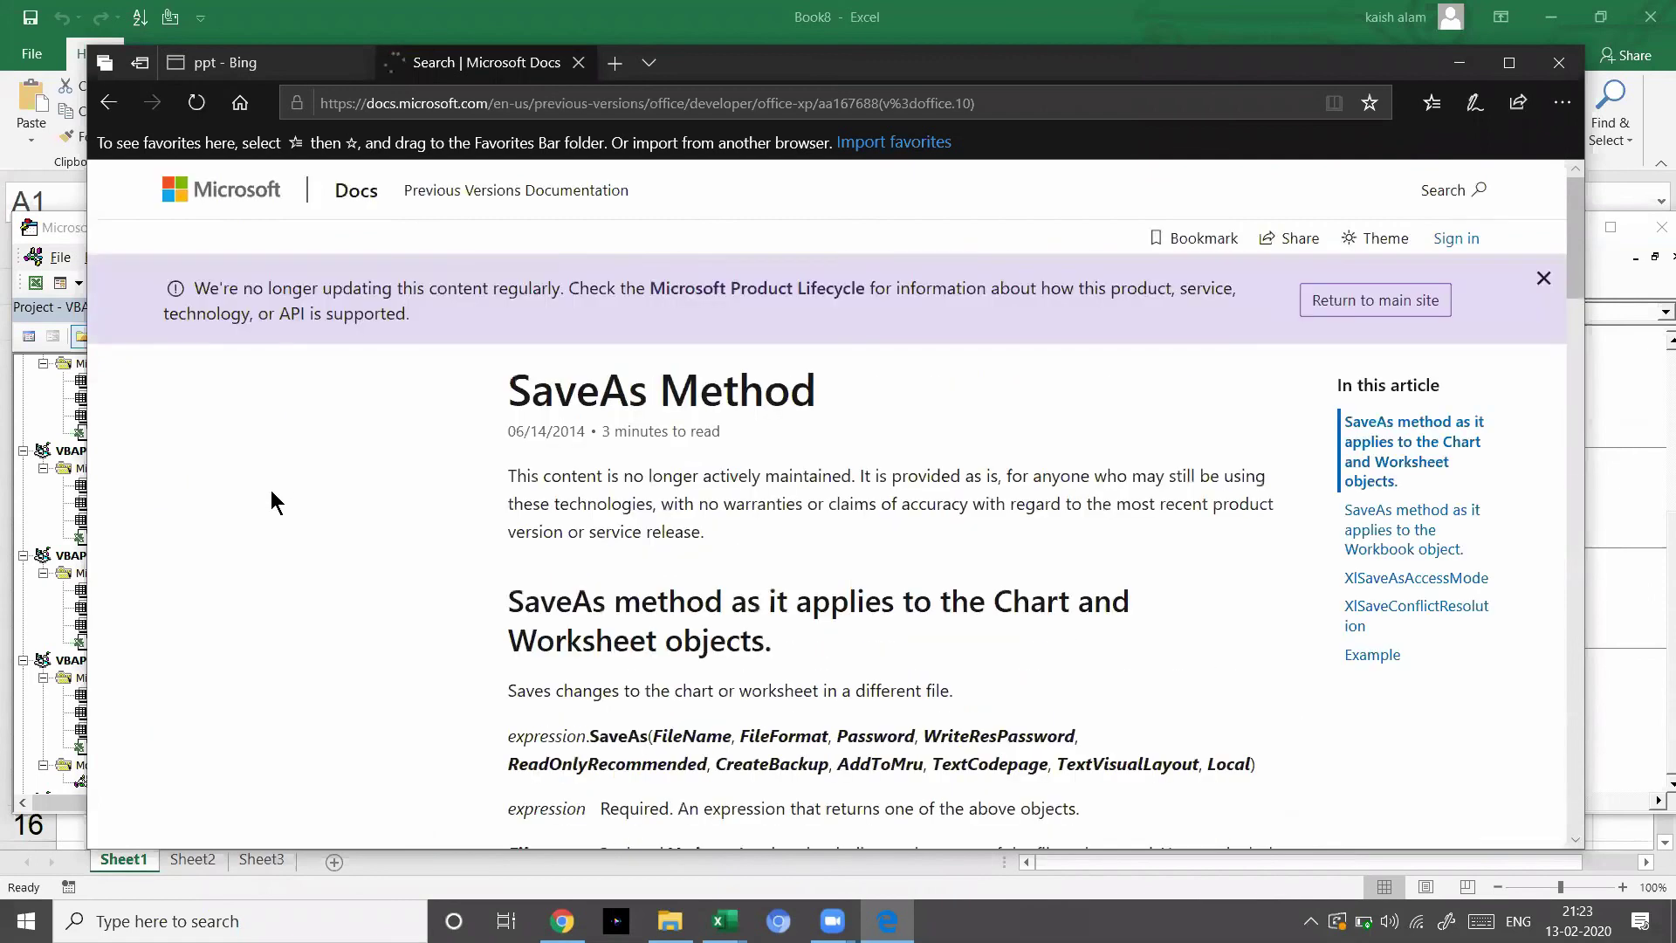
{"action": "scroll", "coordinate": [693, 457], "scroll_direction": "down", "scroll_amount": 5}
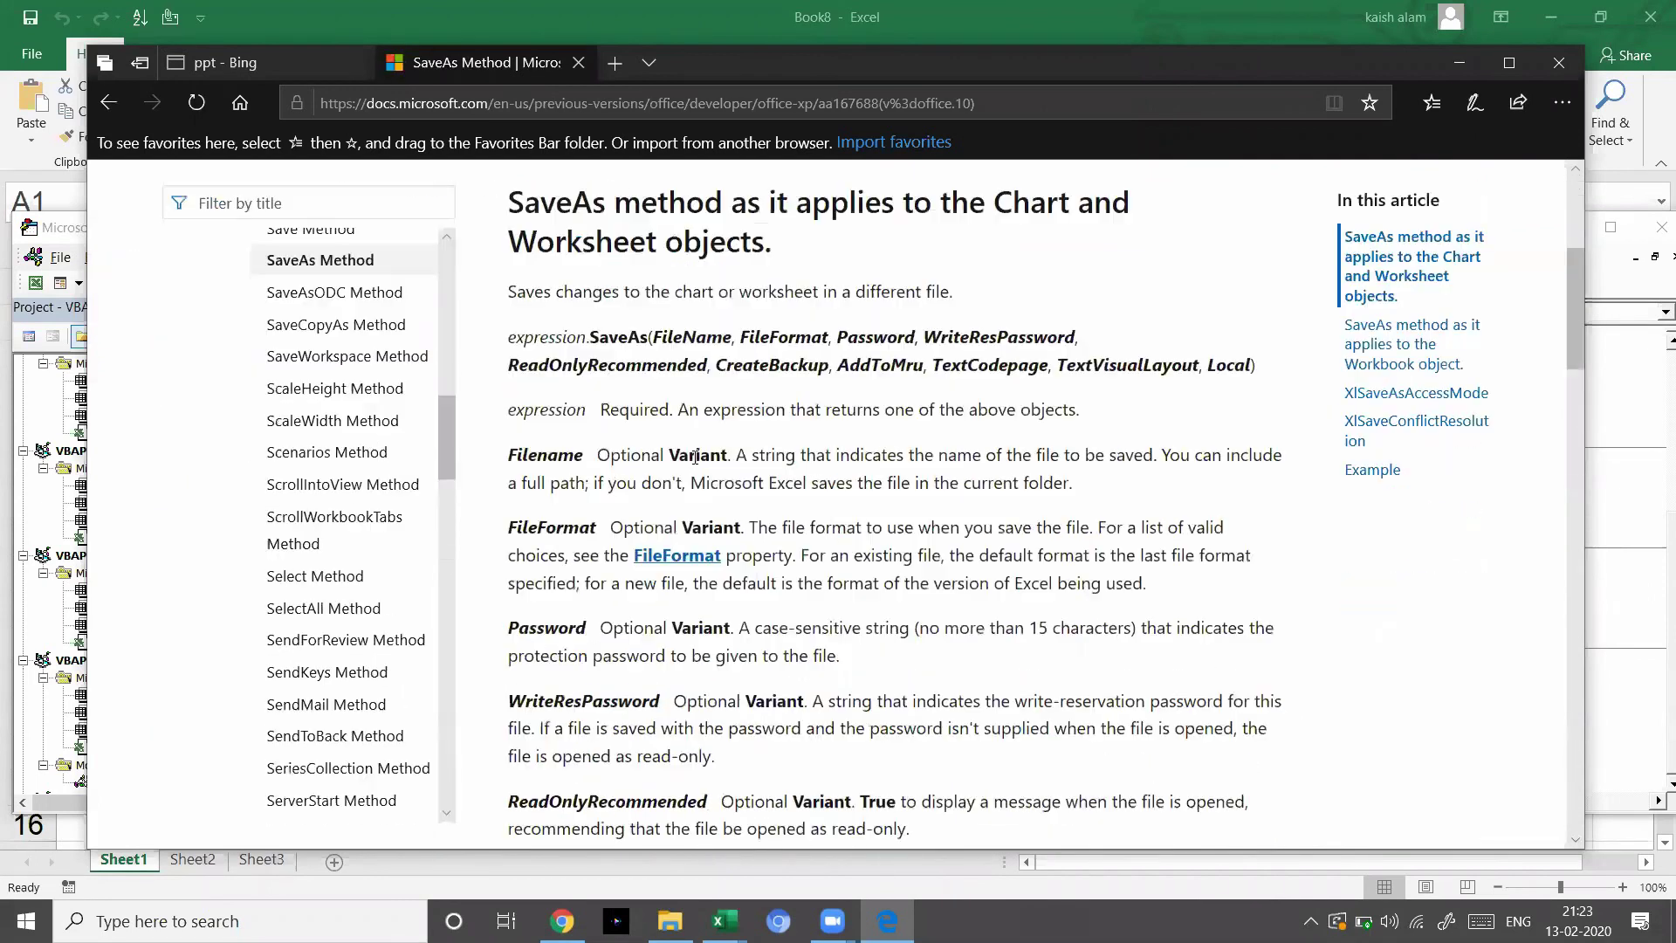
{"action": "scroll", "coordinate": [693, 458], "scroll_direction": "down", "scroll_amount": 7}
{"action": "scroll", "coordinate": [695, 457], "scroll_direction": "down", "scroll_amount": 6}
{"action": "scroll", "coordinate": [695, 458], "scroll_direction": "down", "scroll_amount": 1}
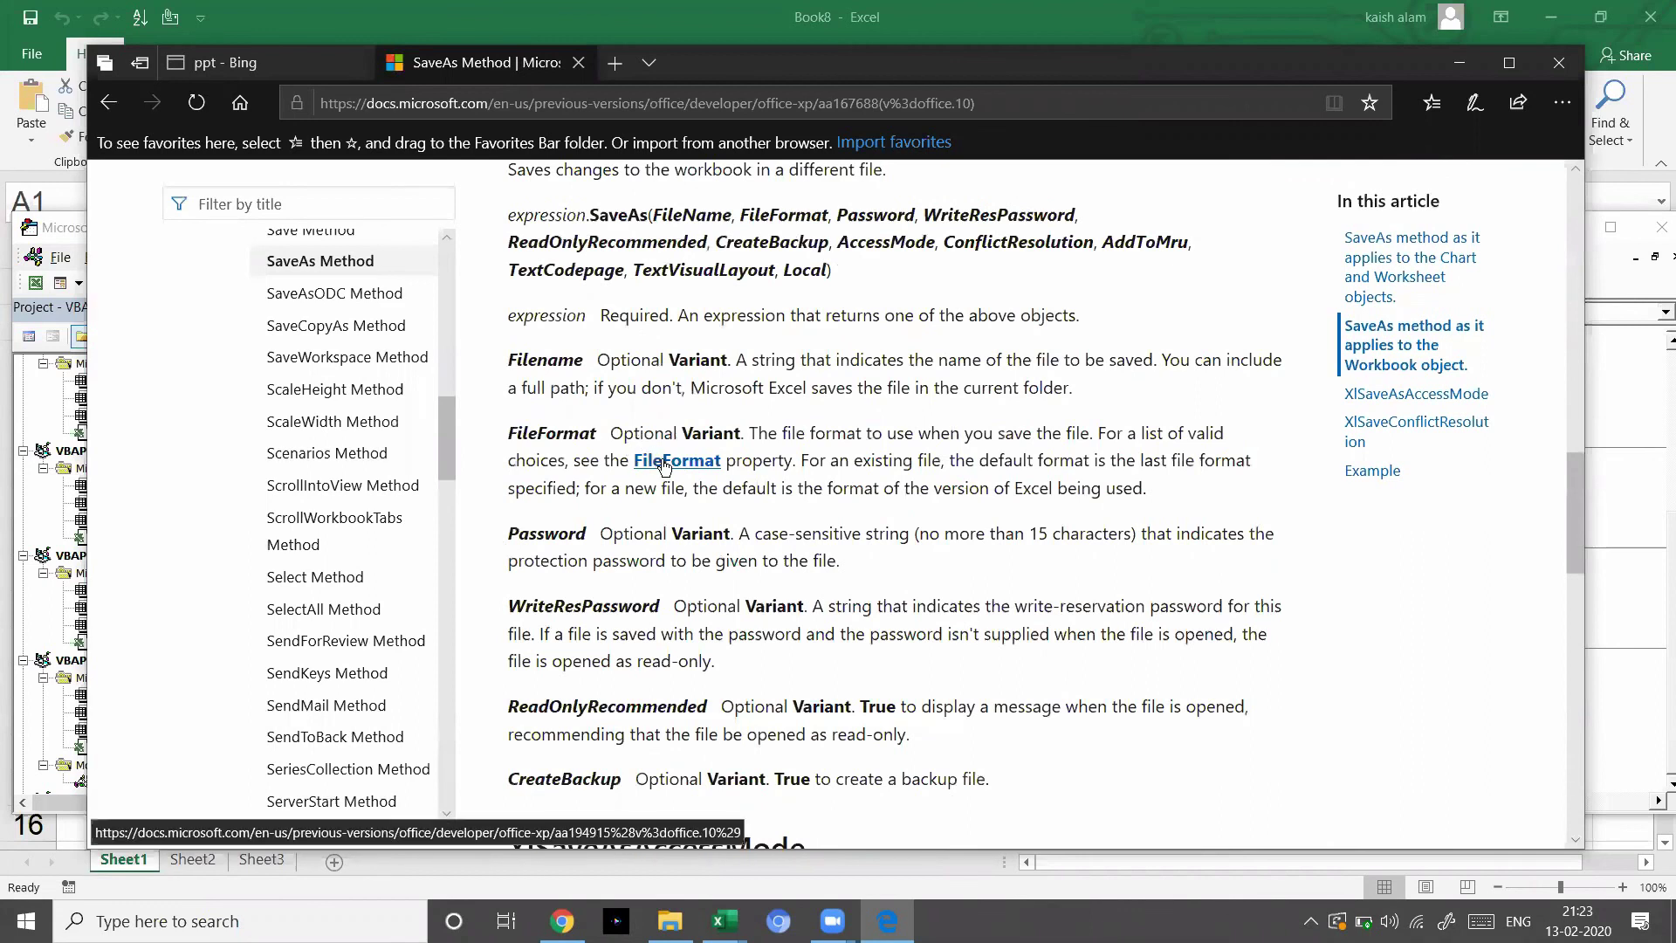
- Review the XlFileFormat constants via the FileFormat link, then go back to the search results
{"action": "left_click", "coordinate": [665, 468]}
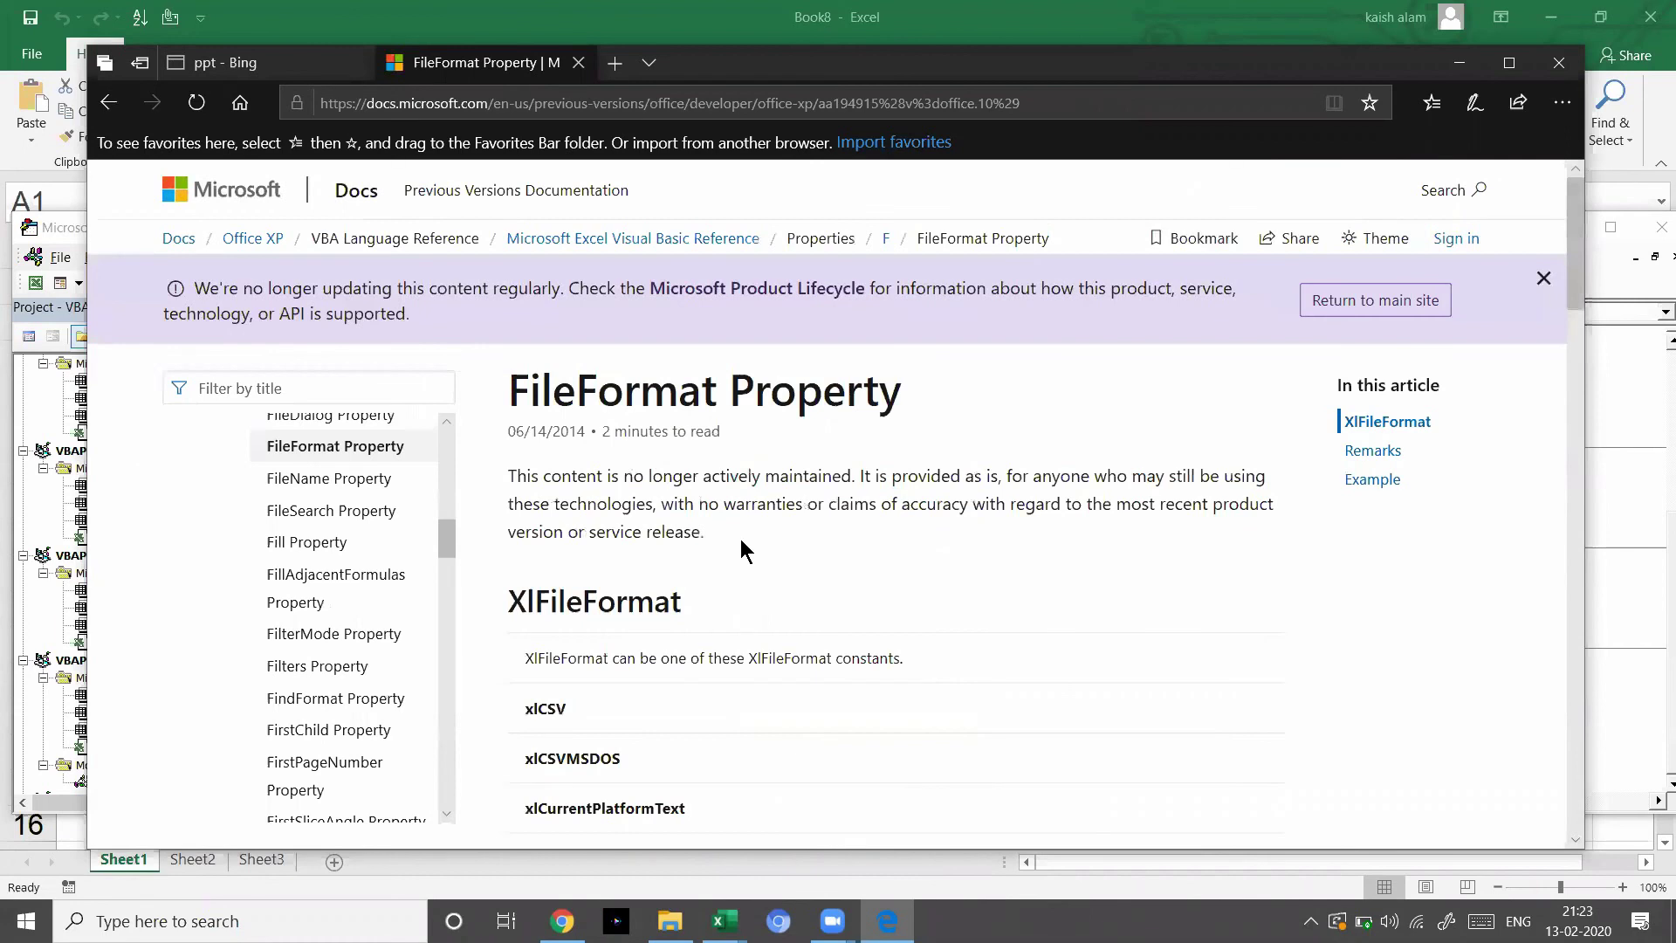
{"action": "scroll", "coordinate": [740, 538], "scroll_direction": "down", "scroll_amount": 10}
{"action": "scroll", "coordinate": [740, 538], "scroll_direction": "down", "scroll_amount": 5}
{"action": "scroll", "coordinate": [740, 538], "scroll_direction": "down", "scroll_amount": 1}
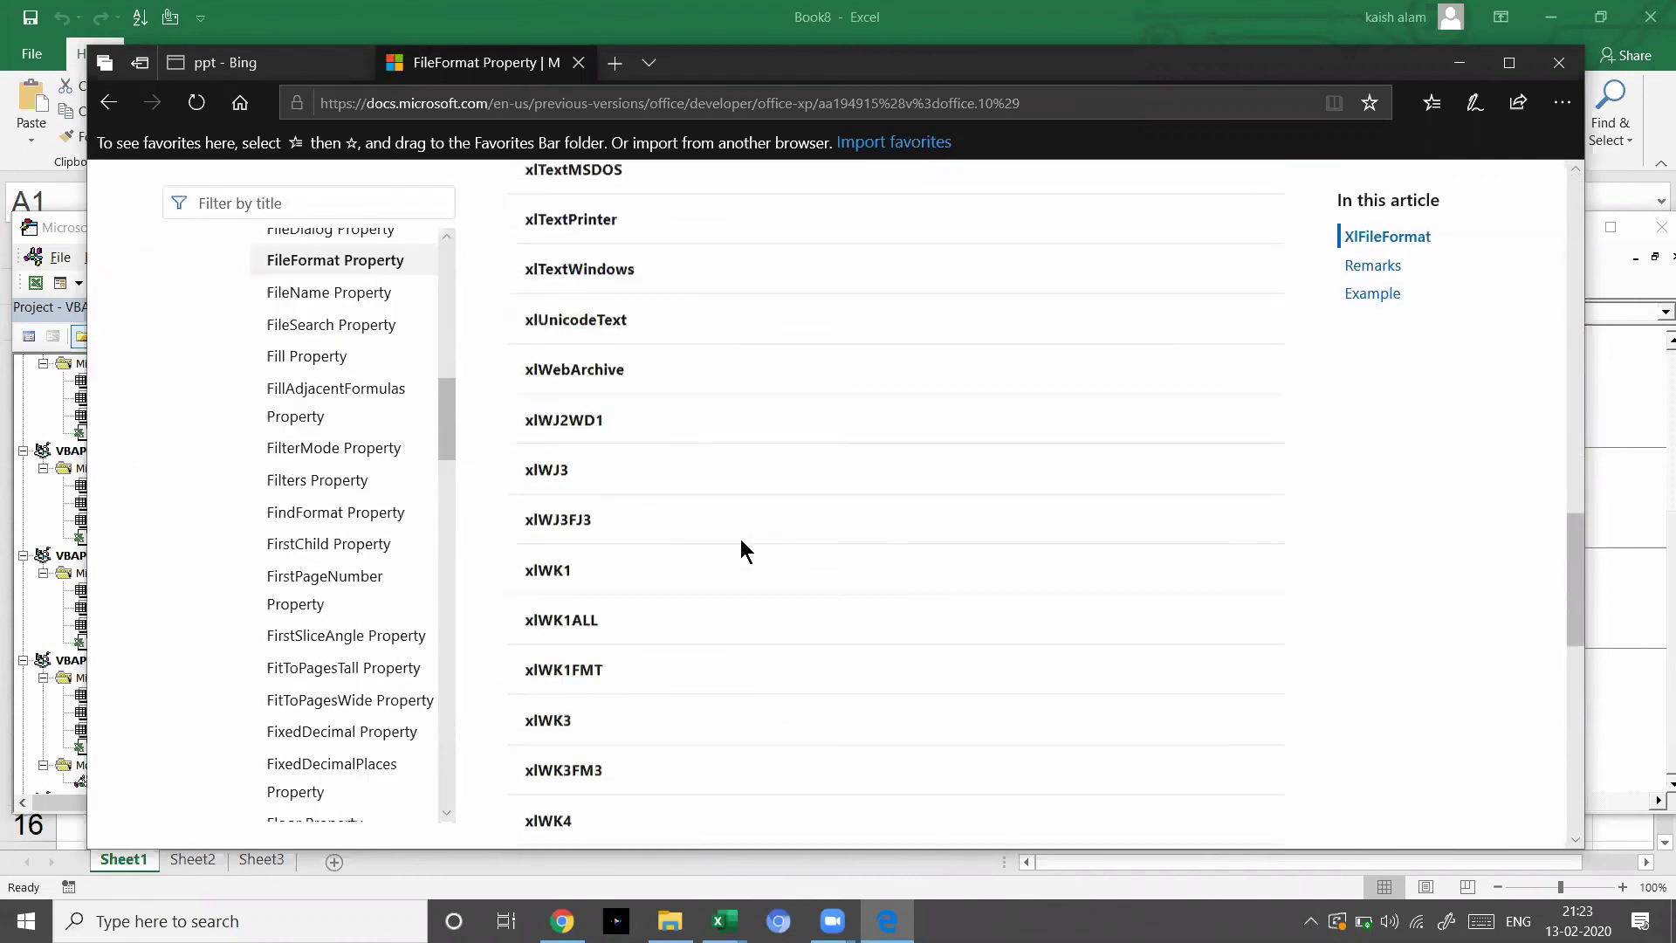
{"action": "scroll", "coordinate": [740, 538], "scroll_direction": "down", "scroll_amount": 5}
{"action": "scroll", "coordinate": [741, 537], "scroll_direction": "down", "scroll_amount": 1}
{"action": "scroll", "coordinate": [741, 538], "scroll_direction": "up", "scroll_amount": 1}
{"action": "scroll", "coordinate": [741, 538], "scroll_direction": "down", "scroll_amount": 2}
{"action": "scroll", "coordinate": [740, 538], "scroll_direction": "up", "scroll_amount": 3}
{"action": "scroll", "coordinate": [740, 537], "scroll_direction": "up", "scroll_amount": 3}
{"action": "scroll", "coordinate": [740, 537], "scroll_direction": "up", "scroll_amount": 3}
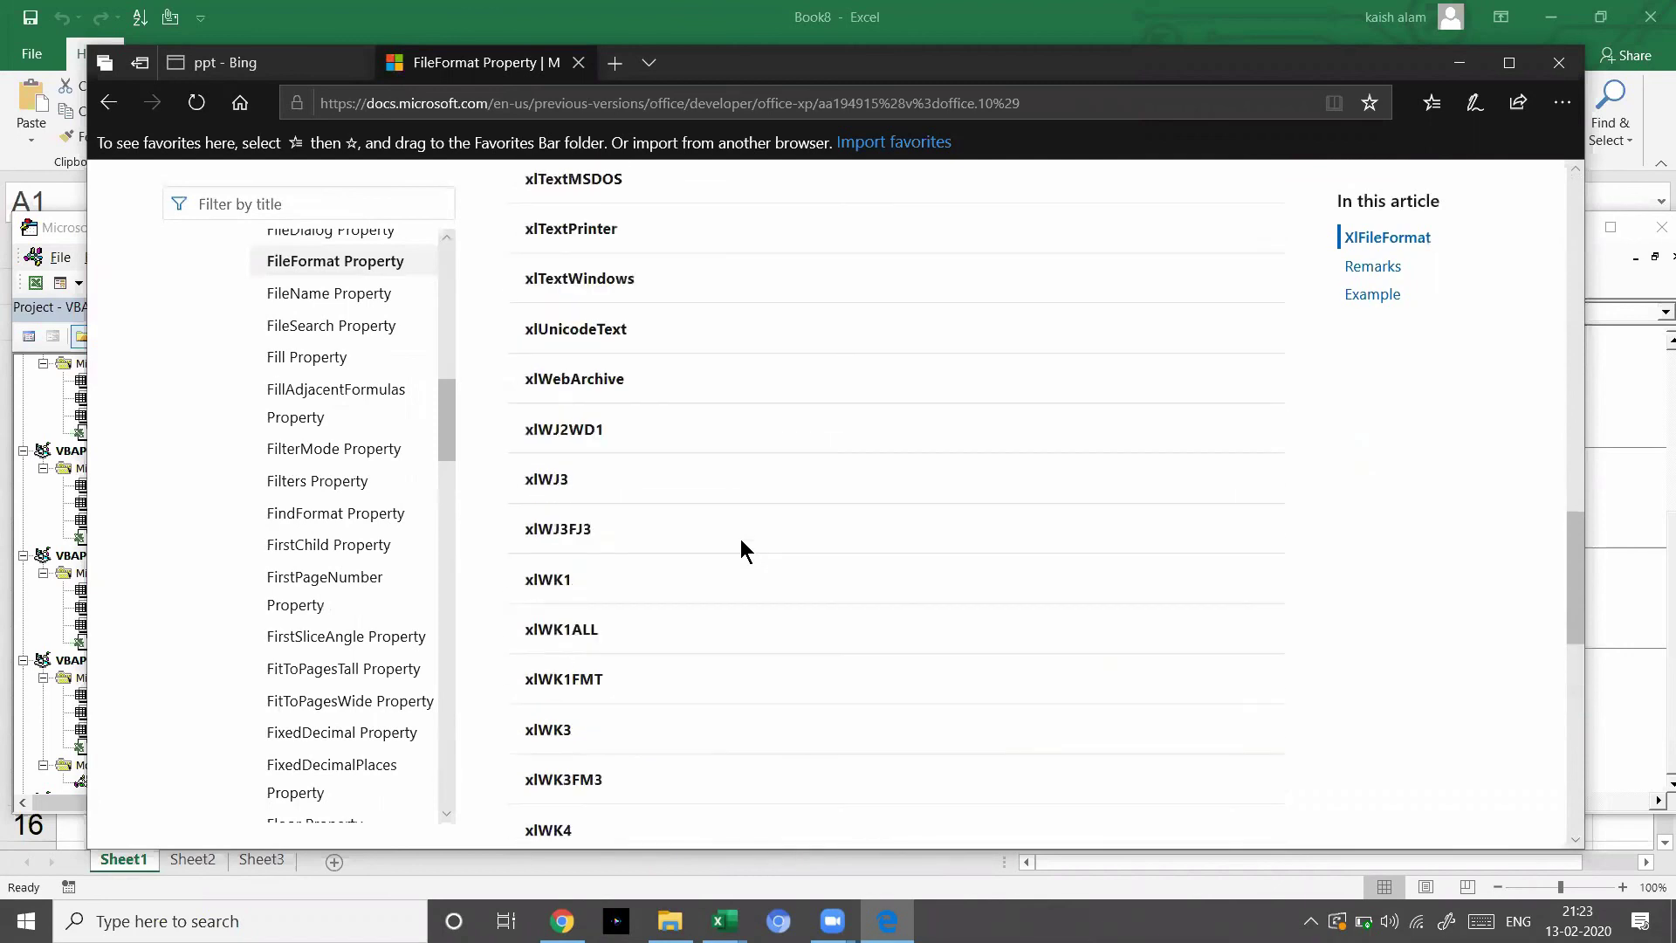
{"action": "scroll", "coordinate": [740, 537], "scroll_direction": "up", "scroll_amount": 3}
{"action": "scroll", "coordinate": [740, 538], "scroll_direction": "up", "scroll_amount": 5}
{"action": "scroll", "coordinate": [740, 538], "scroll_direction": "up", "scroll_amount": 1}
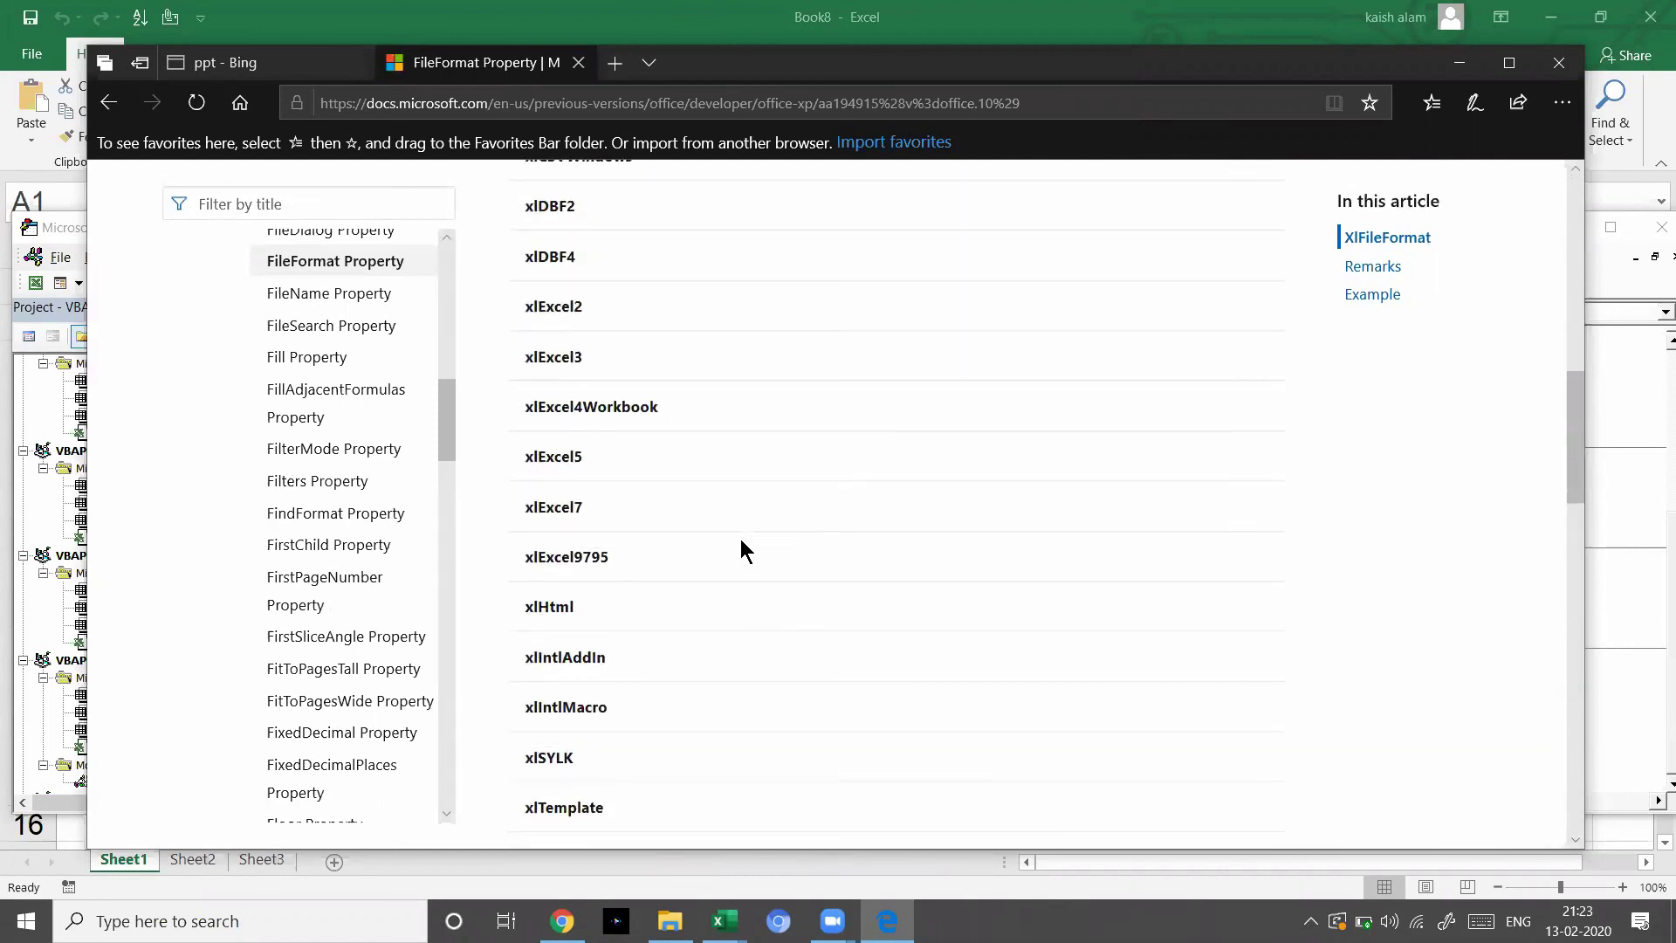
{"action": "scroll", "coordinate": [740, 538], "scroll_direction": "up", "scroll_amount": 1}
{"action": "scroll", "coordinate": [740, 538], "scroll_direction": "up", "scroll_amount": 2}
{"action": "scroll", "coordinate": [741, 537], "scroll_direction": "up", "scroll_amount": 5}
{"action": "scroll", "coordinate": [740, 538], "scroll_direction": "up", "scroll_amount": 2}
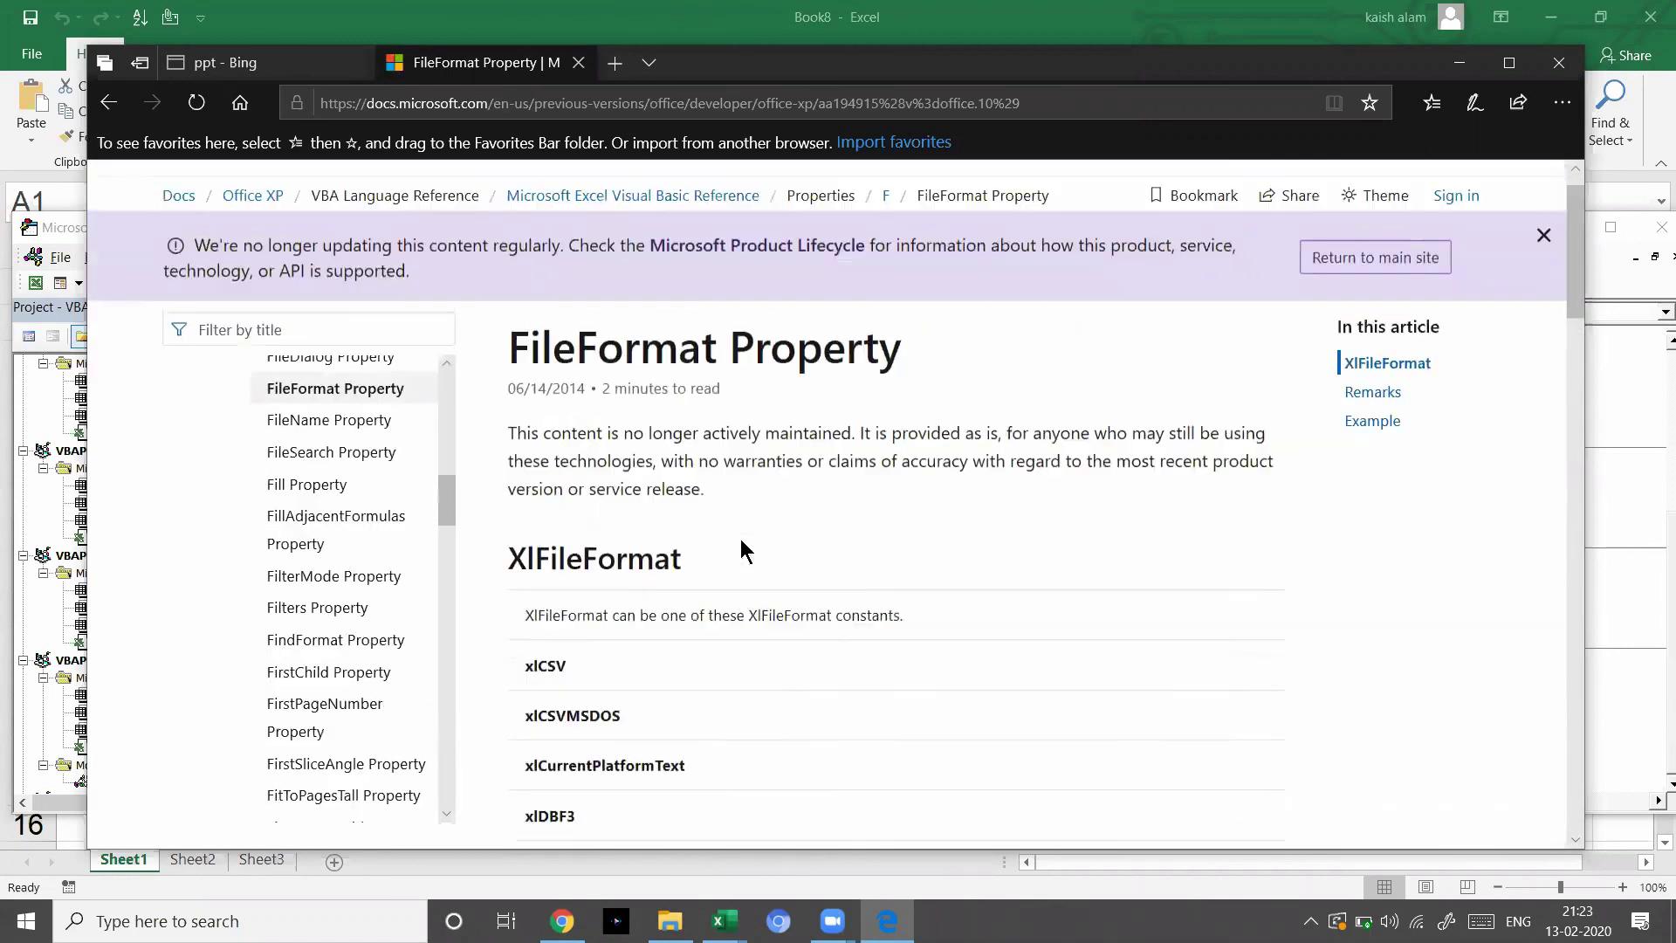
{"action": "scroll", "coordinate": [741, 538], "scroll_direction": "down", "scroll_amount": 2}
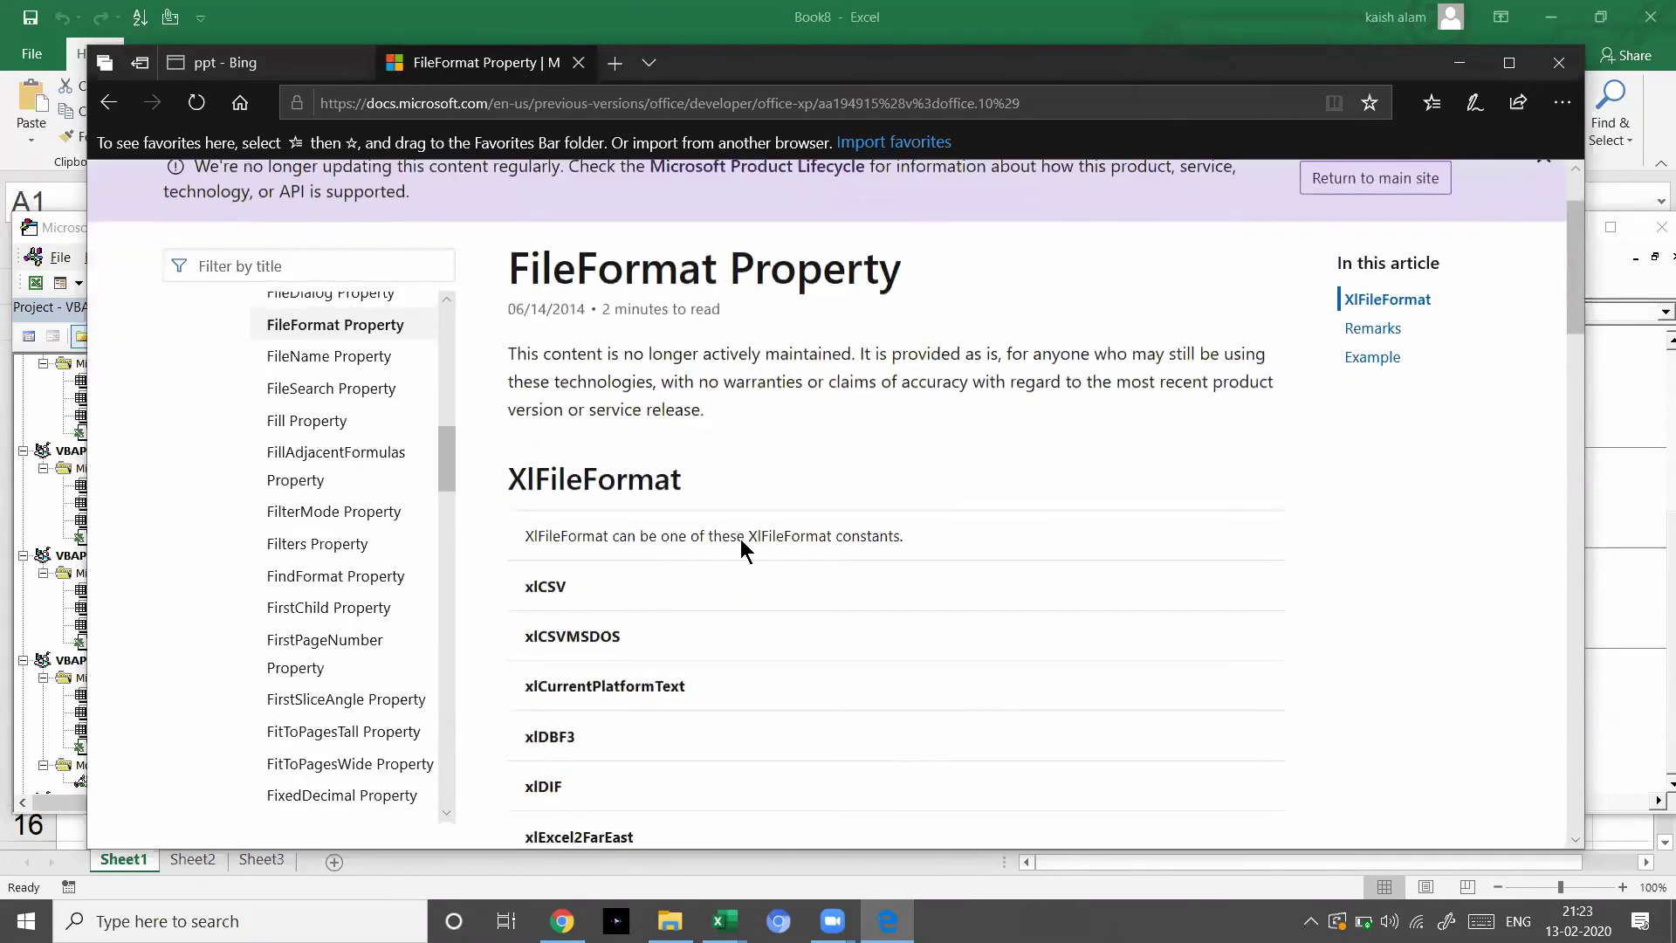
{"action": "scroll", "coordinate": [740, 545], "scroll_direction": "down", "scroll_amount": 2}
{"action": "scroll", "coordinate": [740, 546], "scroll_direction": "down", "scroll_amount": 1}
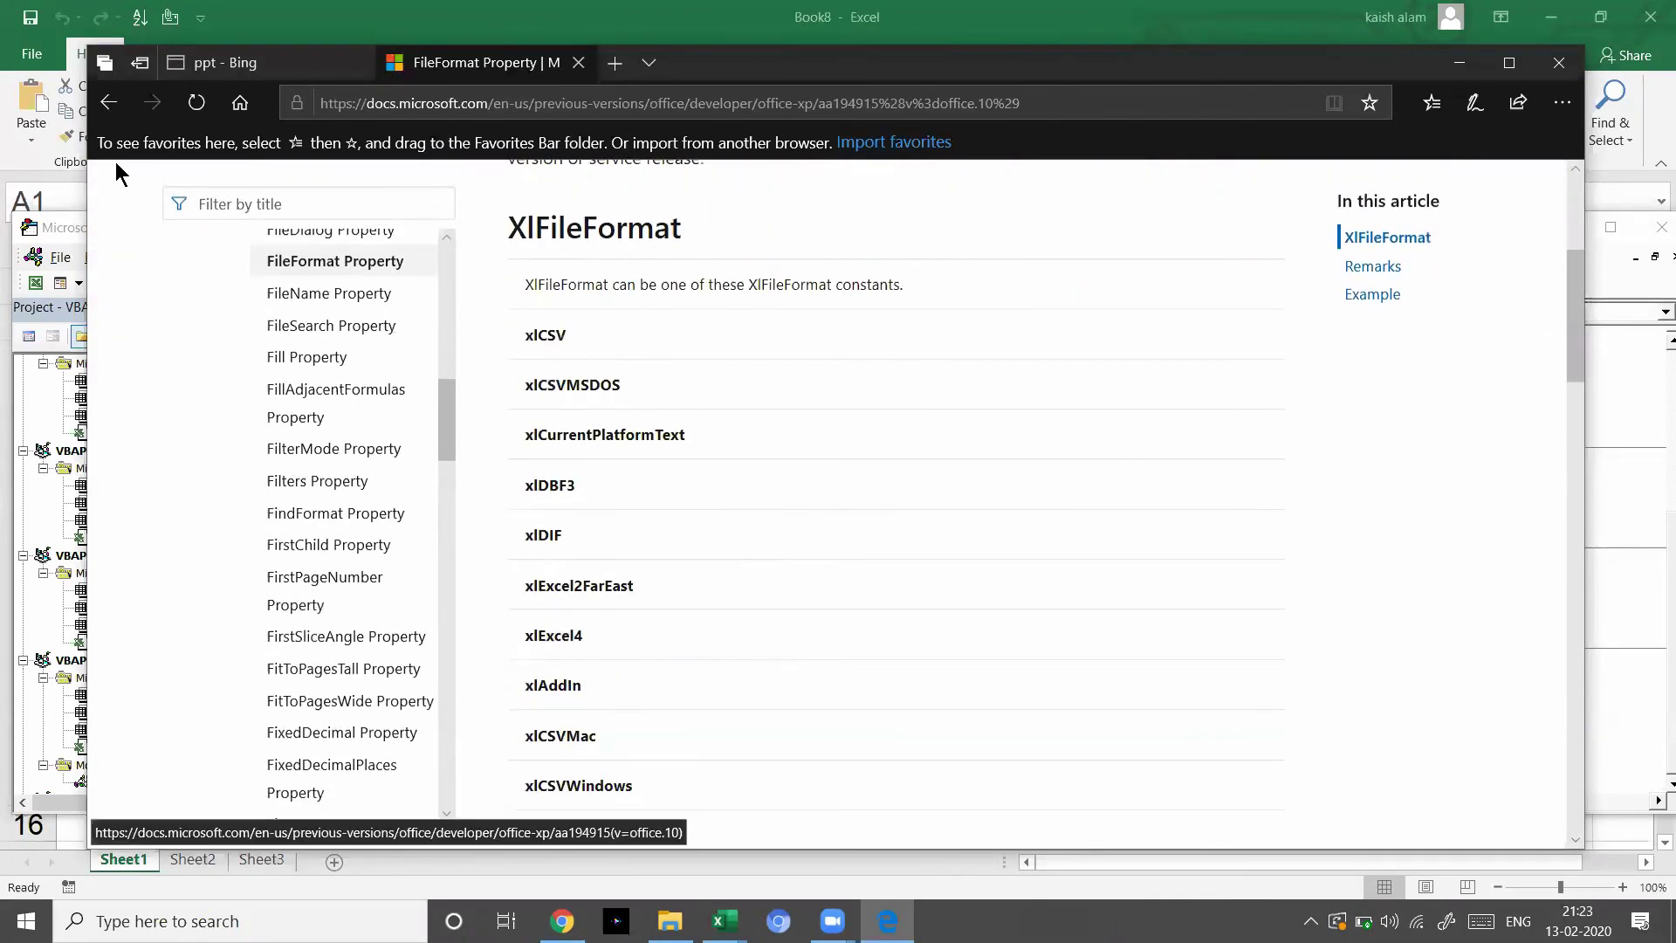
{"action": "left_click", "coordinate": [110, 103]}
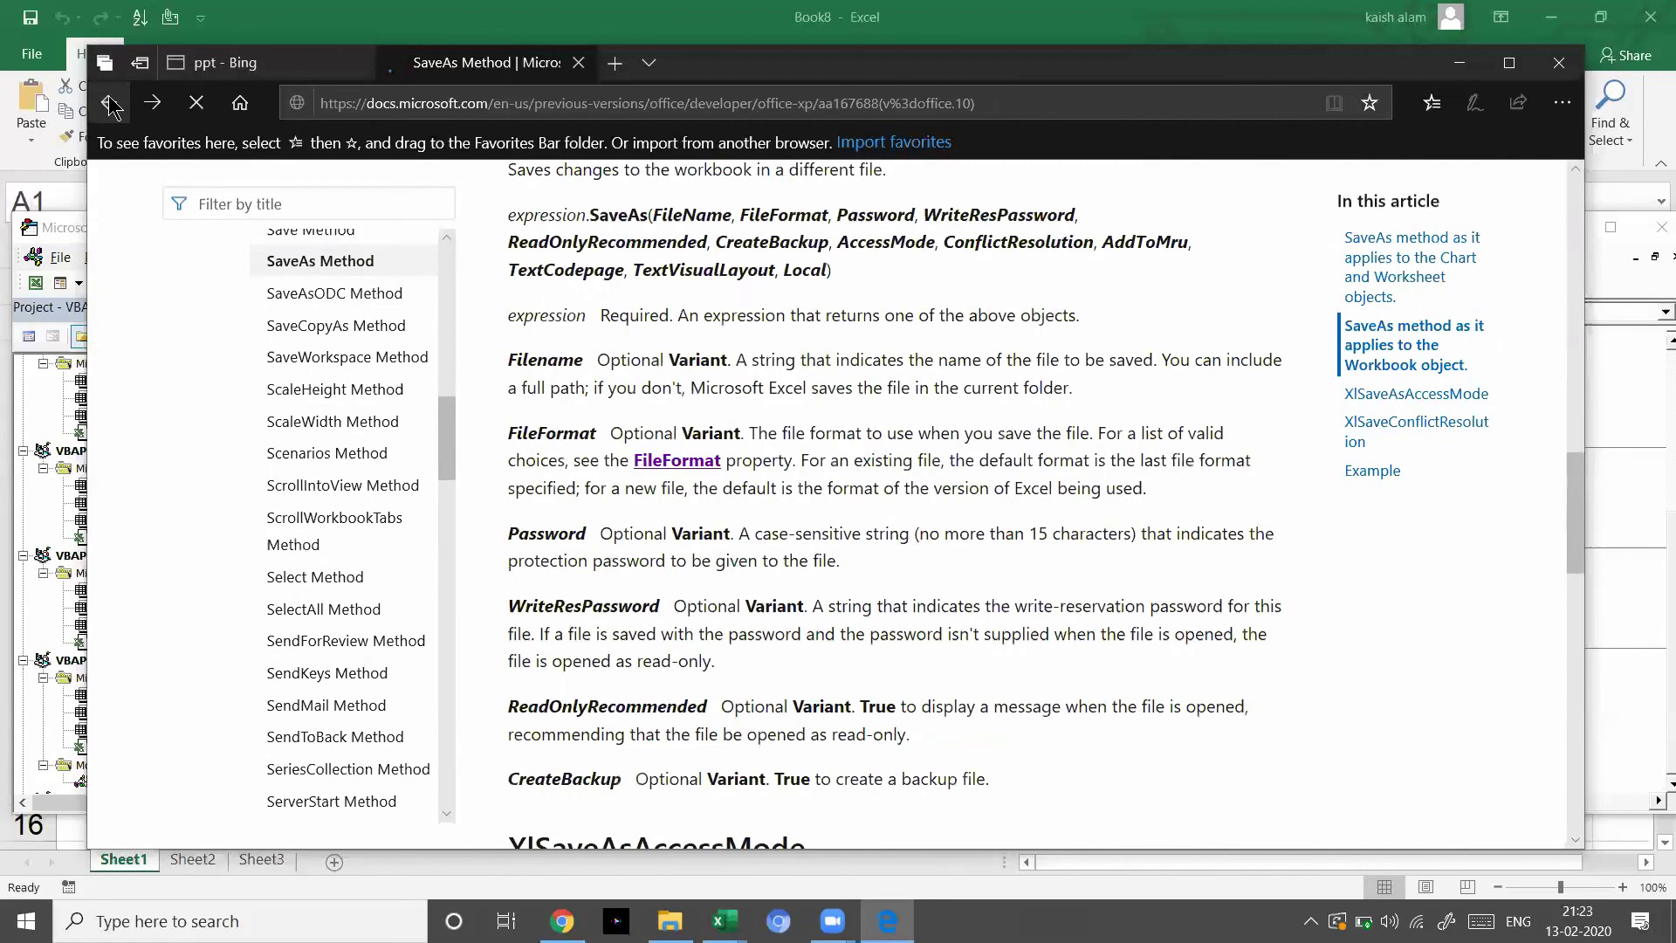
{"action": "left_click", "coordinate": [110, 103]}
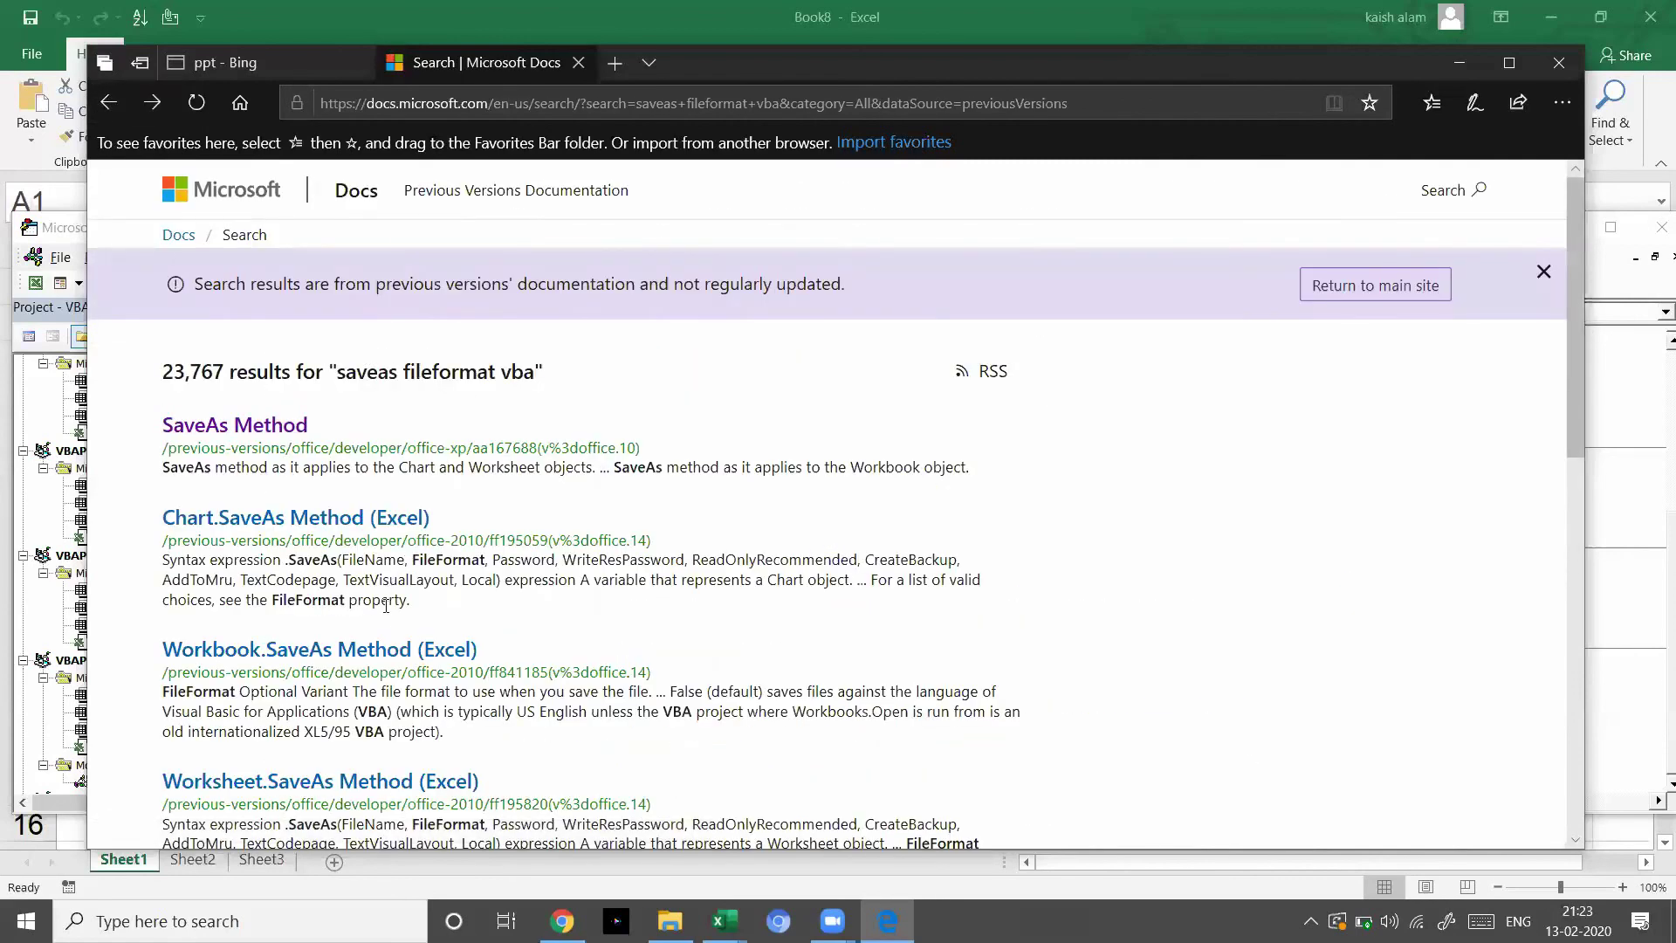
- Open the Workbook.SaveAs Method article and follow its link to the XlFileFormat enumeration
{"action": "left_click", "coordinate": [381, 651]}
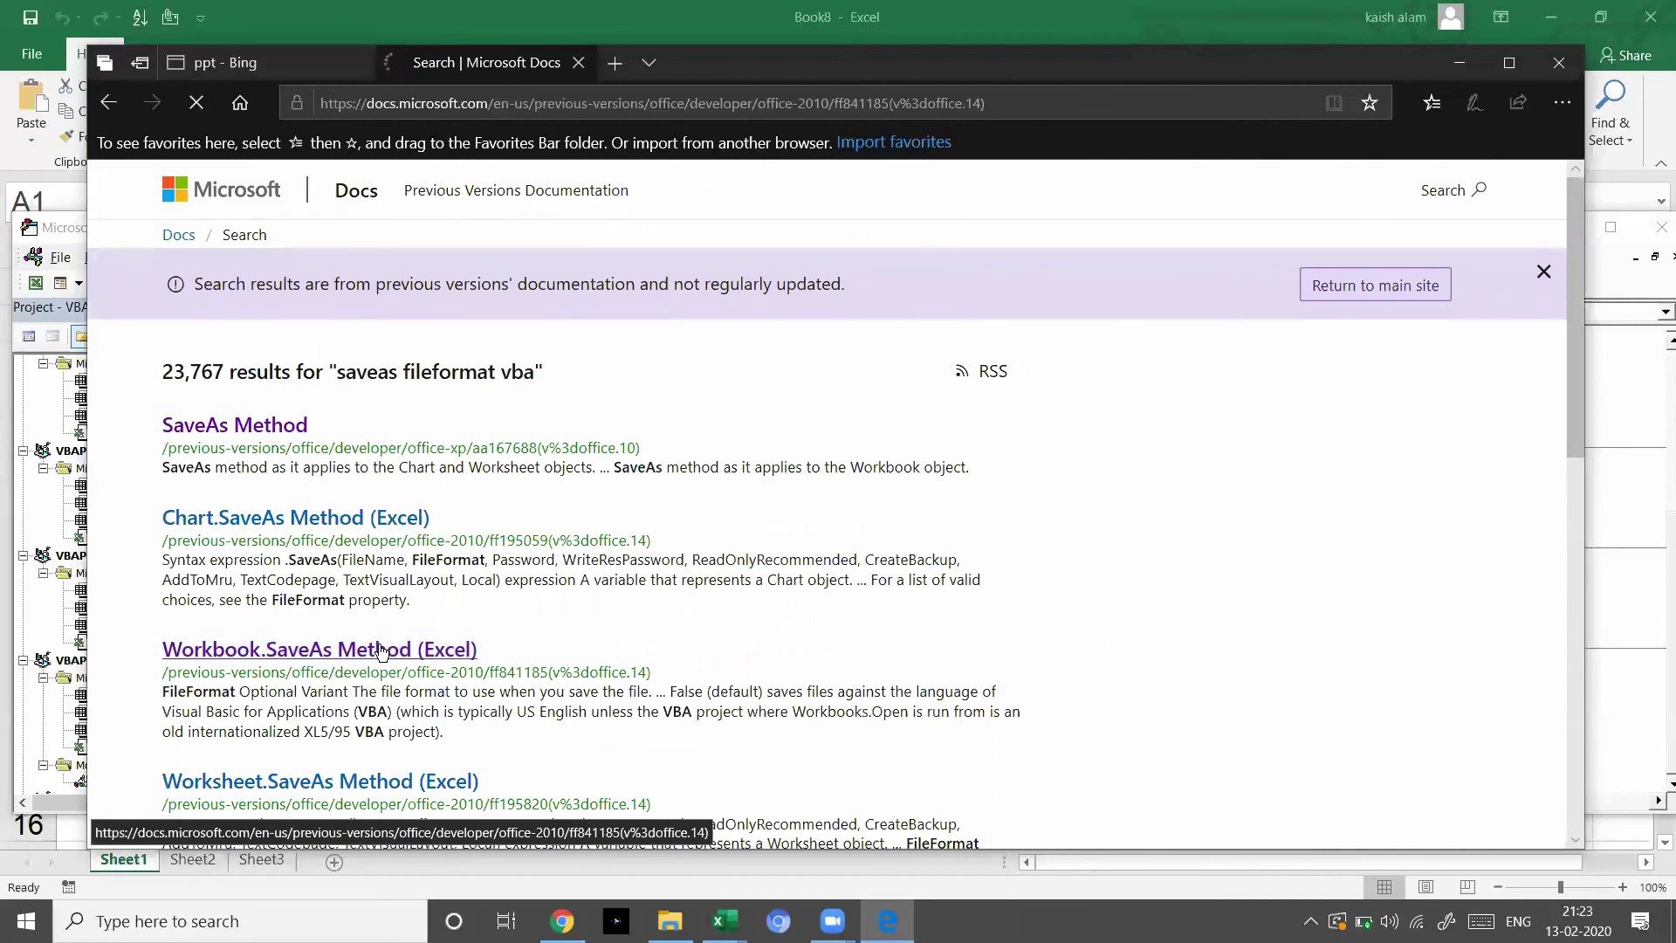
{"action": "scroll", "coordinate": [845, 607], "scroll_direction": "down", "scroll_amount": 3}
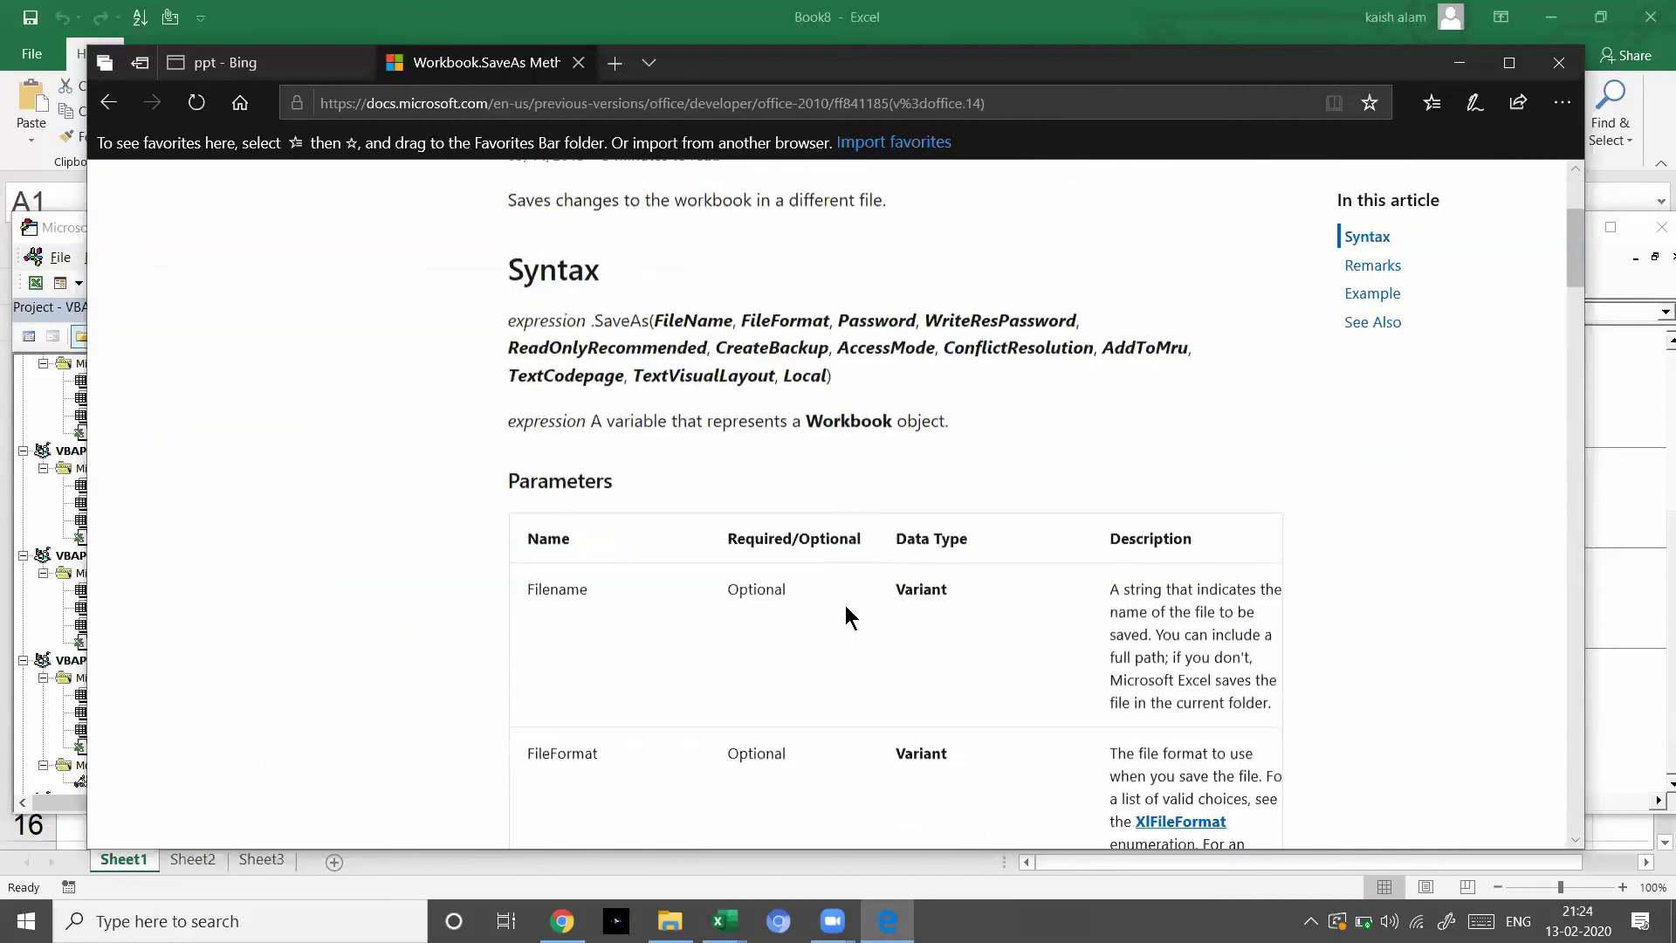
{"action": "scroll", "coordinate": [845, 606], "scroll_direction": "down", "scroll_amount": 3}
{"action": "scroll", "coordinate": [845, 607], "scroll_direction": "down", "scroll_amount": 2}
{"action": "scroll", "coordinate": [845, 612], "scroll_direction": "up", "scroll_amount": 2}
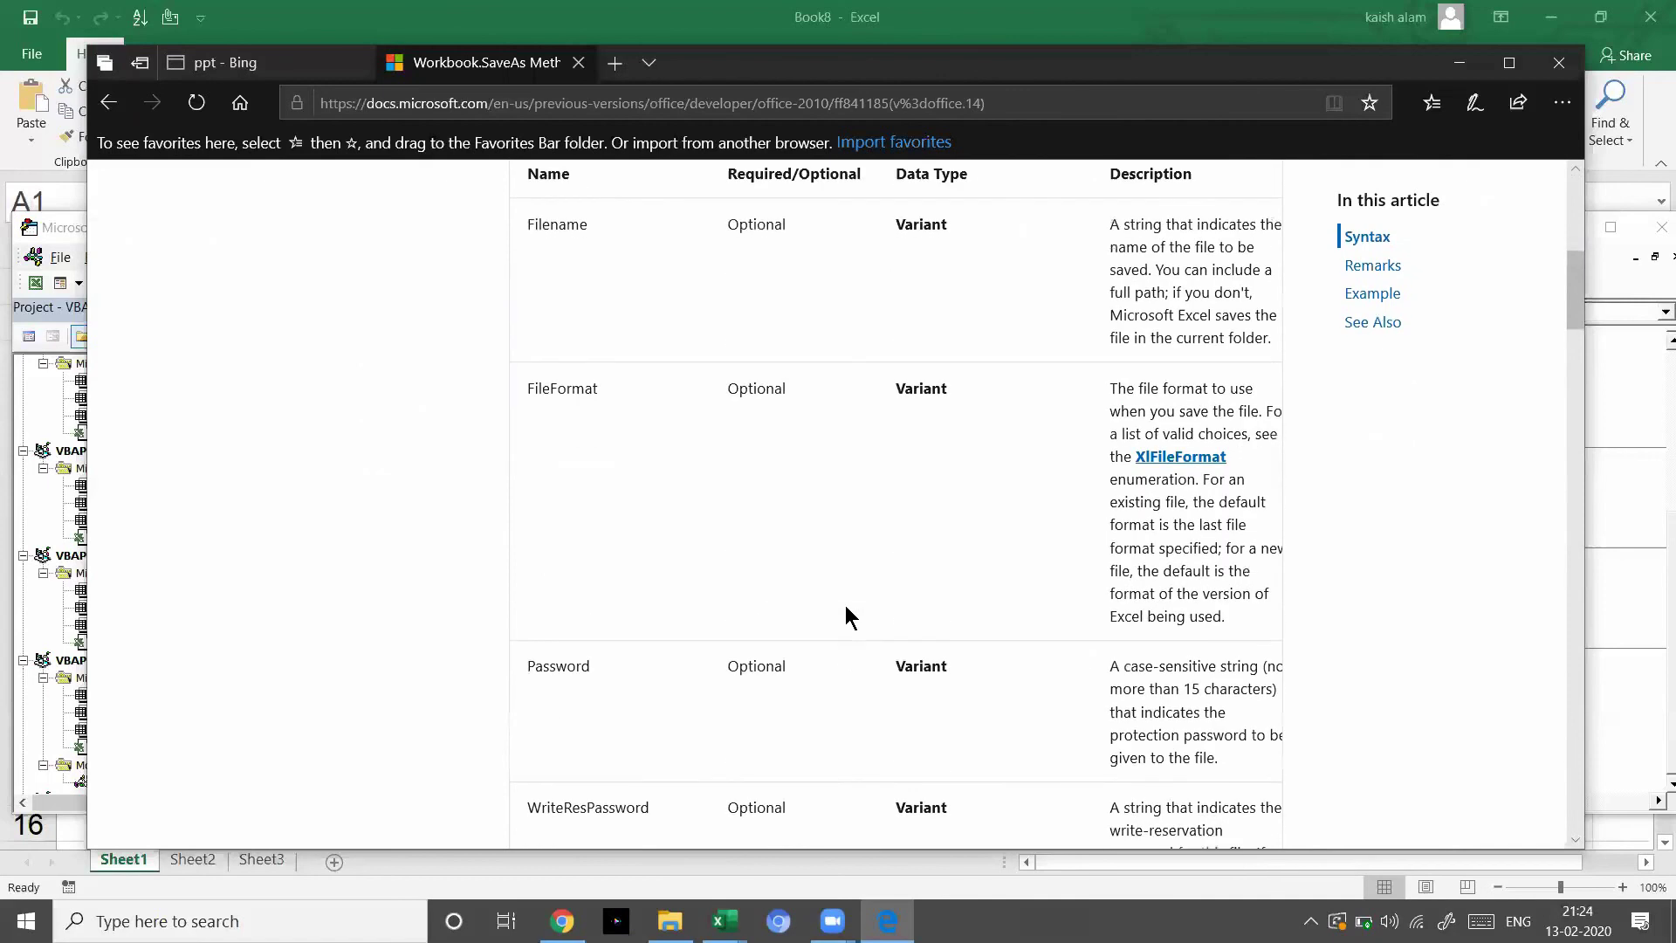
{"action": "scroll", "coordinate": [845, 611], "scroll_direction": "up", "scroll_amount": 1}
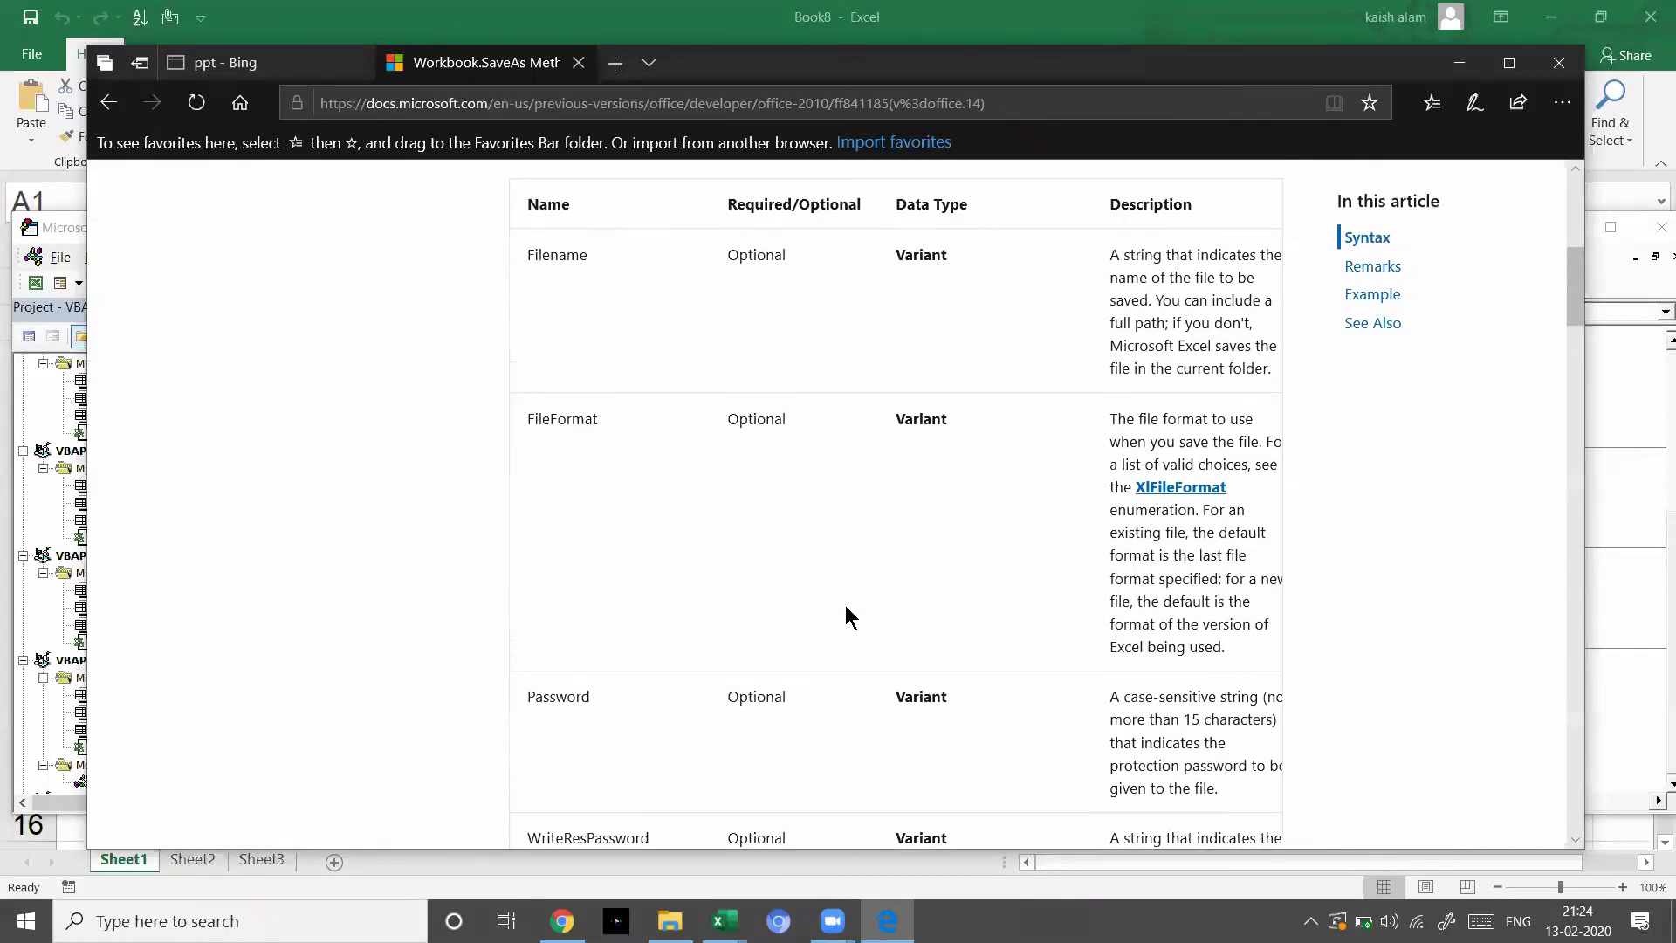
{"action": "left_click", "coordinate": [1183, 490]}
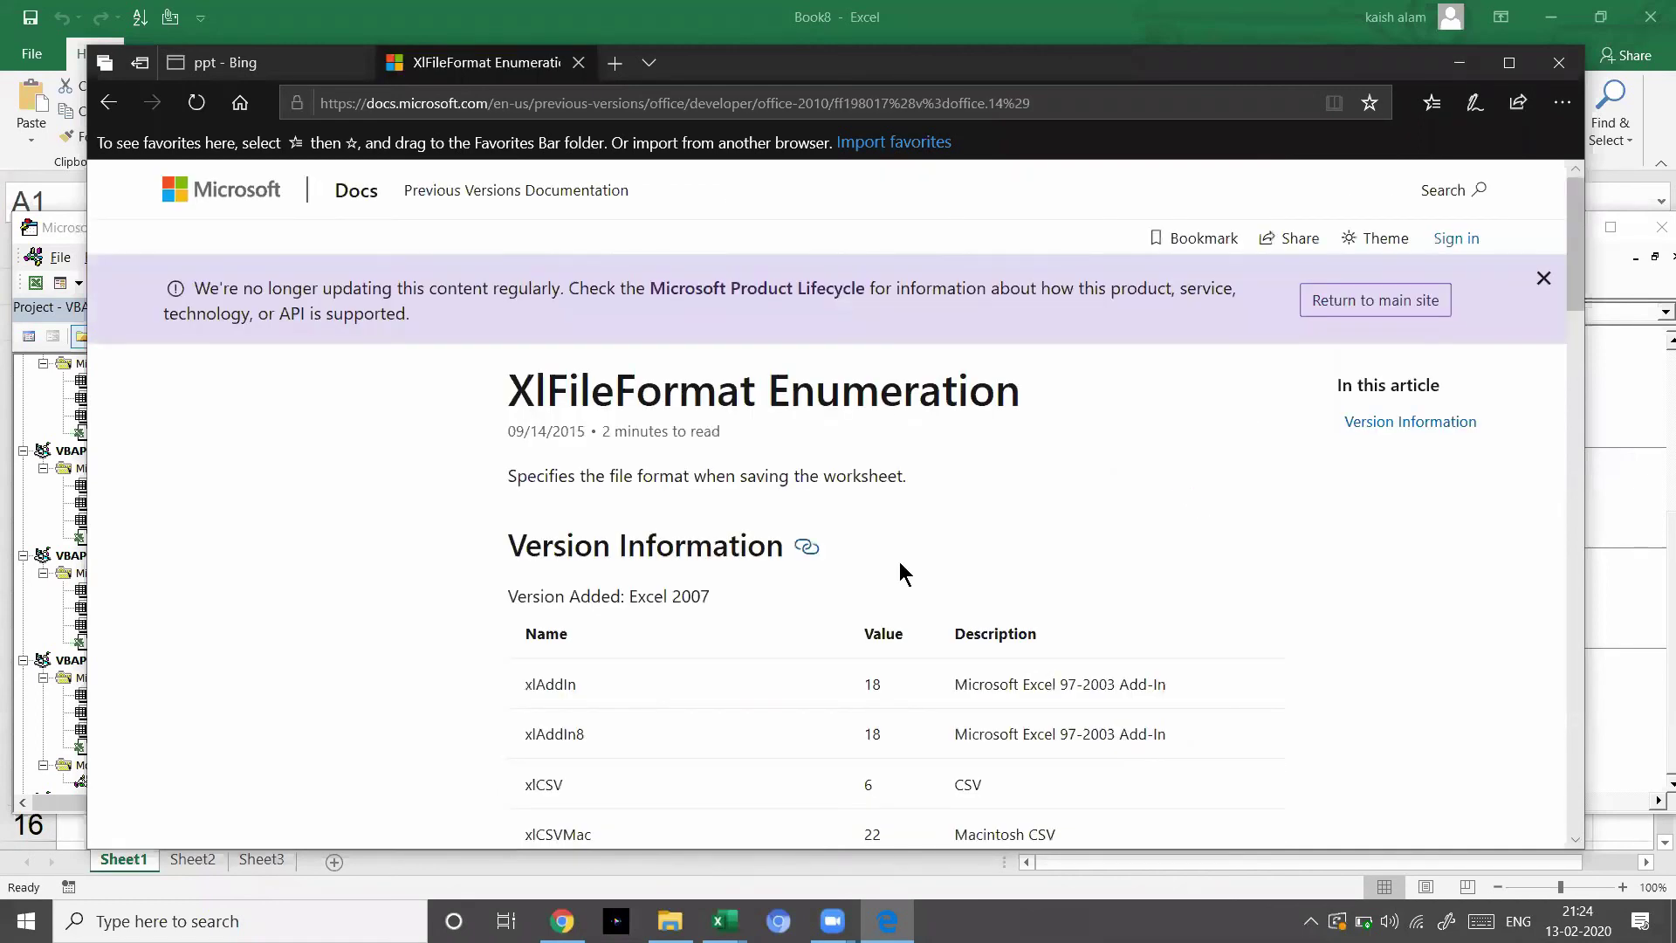
- Locate xlOpenXMLWorkbookMacroEnabled (value 52) in the enumeration list and select its name
{"action": "scroll", "coordinate": [899, 562], "scroll_direction": "down", "scroll_amount": 4}
{"action": "scroll", "coordinate": [899, 562], "scroll_direction": "down", "scroll_amount": 5}
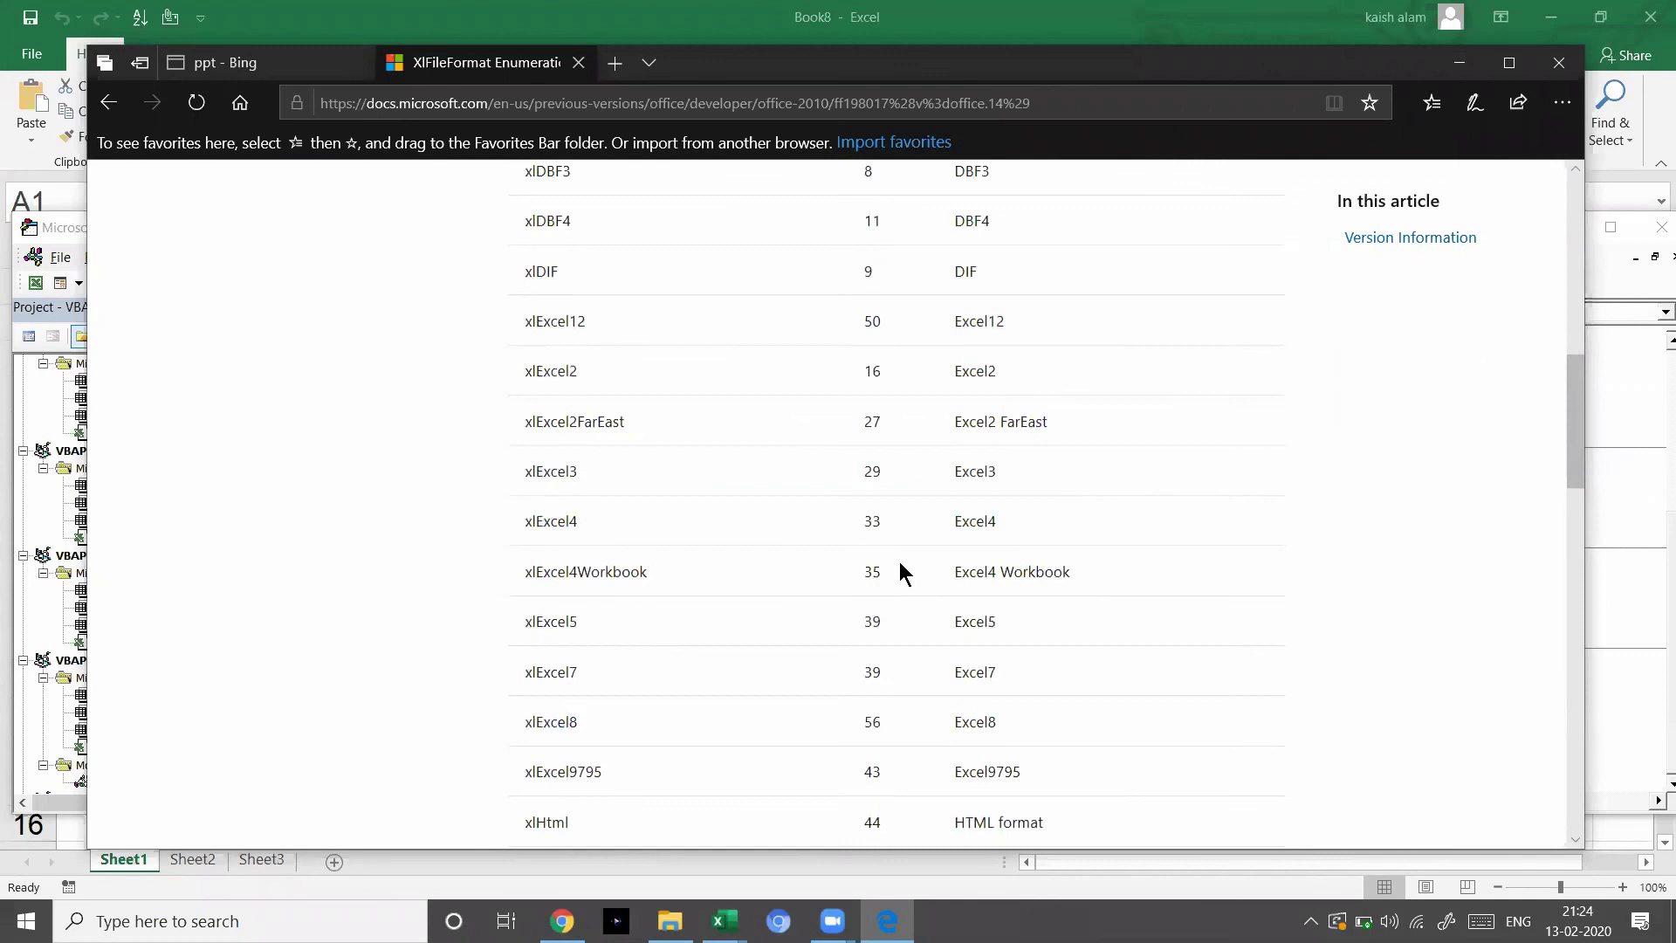
{"action": "scroll", "coordinate": [899, 563], "scroll_direction": "down", "scroll_amount": 2}
{"action": "scroll", "coordinate": [899, 563], "scroll_direction": "down", "scroll_amount": 1}
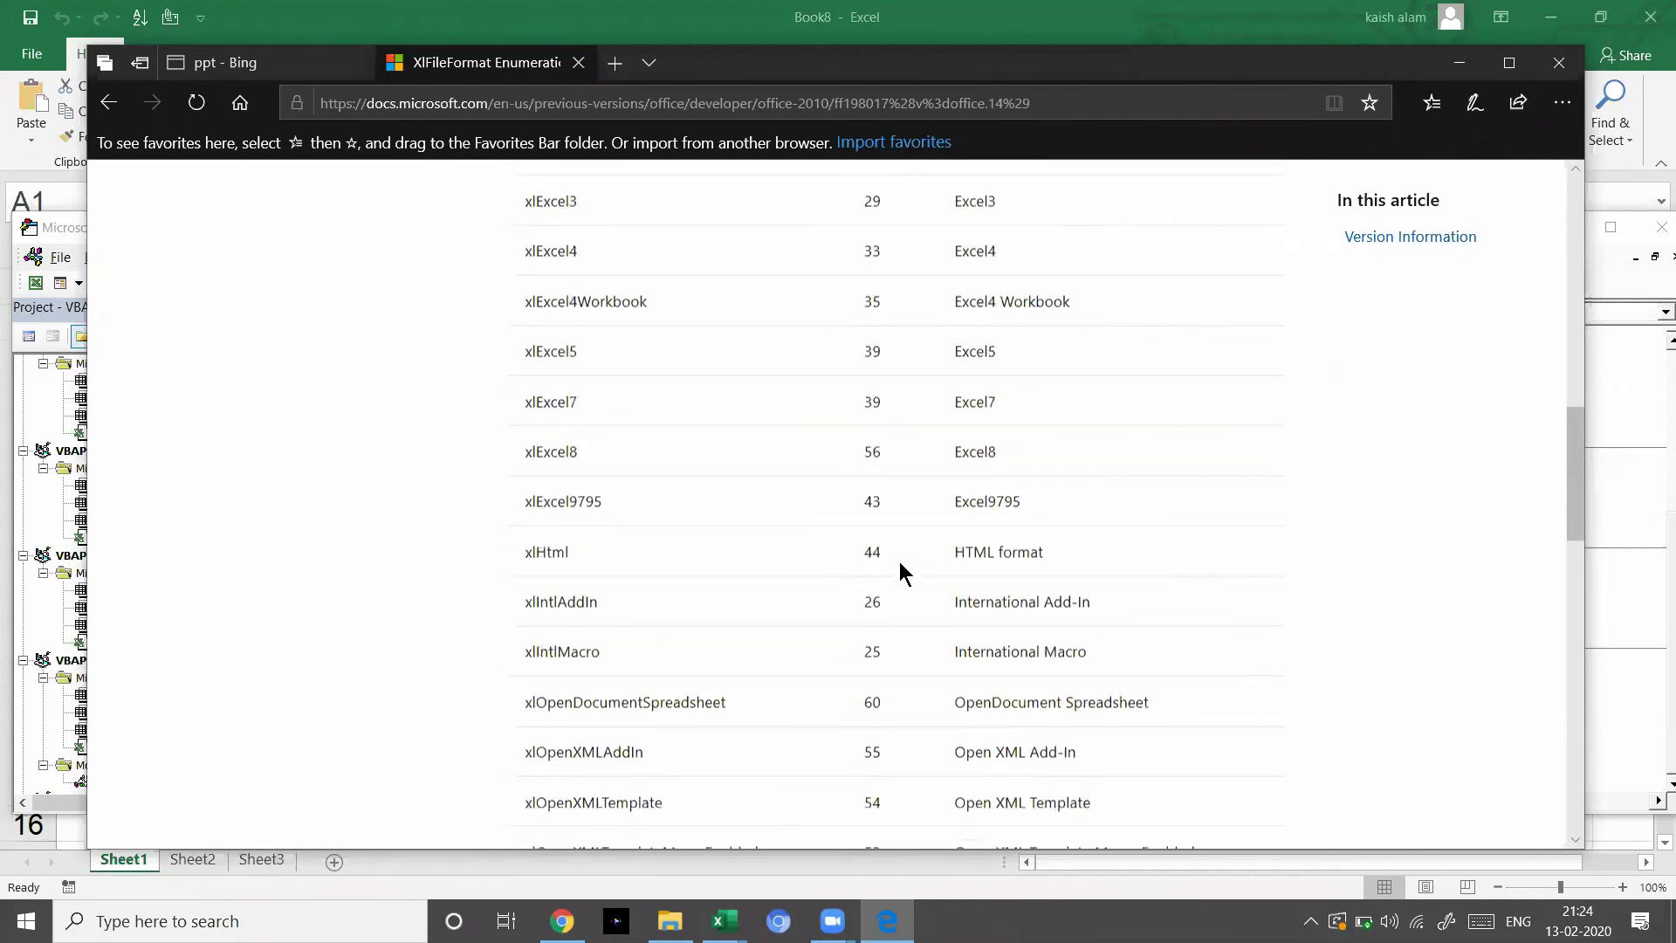
{"action": "scroll", "coordinate": [899, 562], "scroll_direction": "down", "scroll_amount": 2}
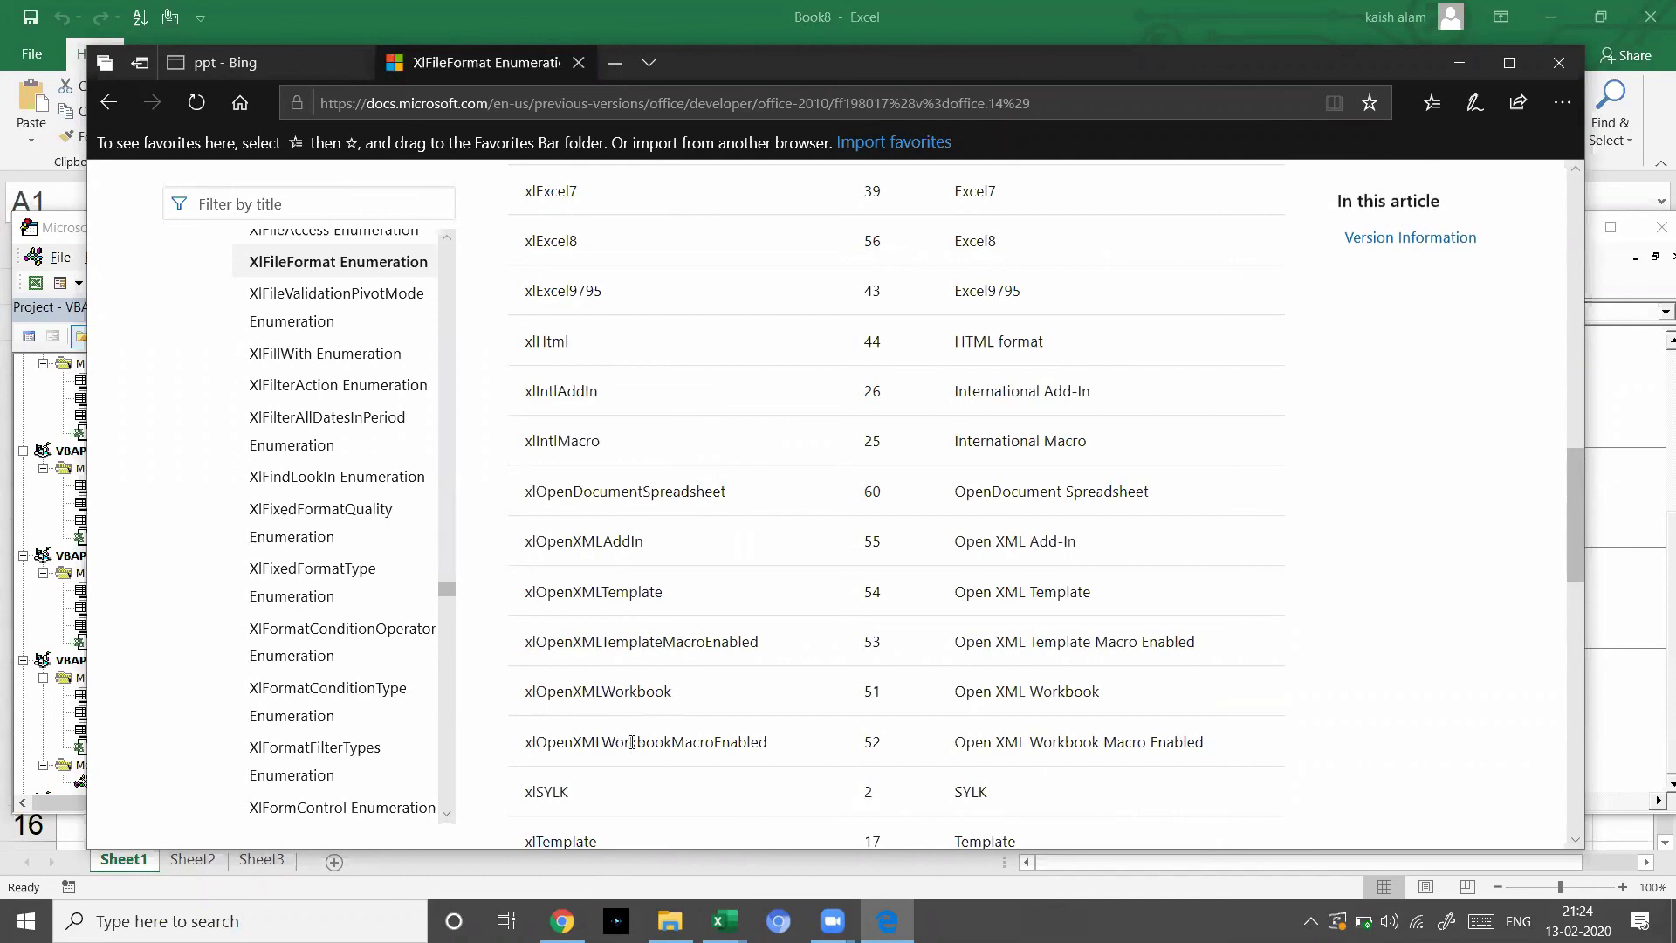
{"action": "double_click", "coordinate": [685, 744]}
{"action": "key", "text": "ctrl+c"}
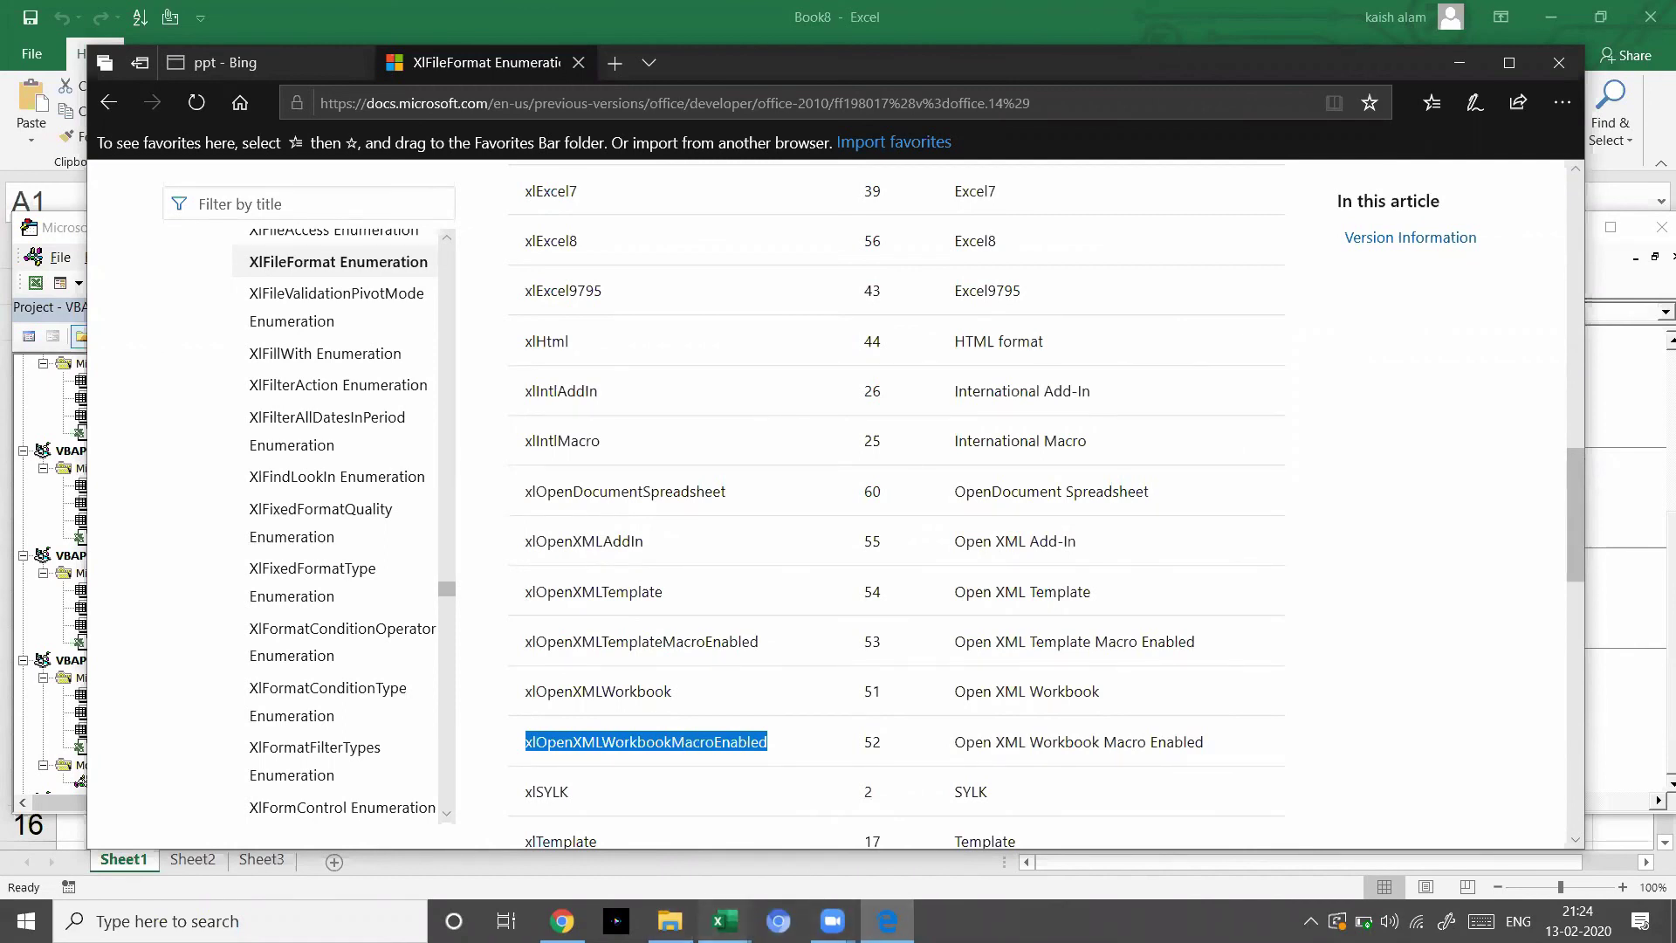
{"action": "mouse_move", "coordinate": [717, 920]}
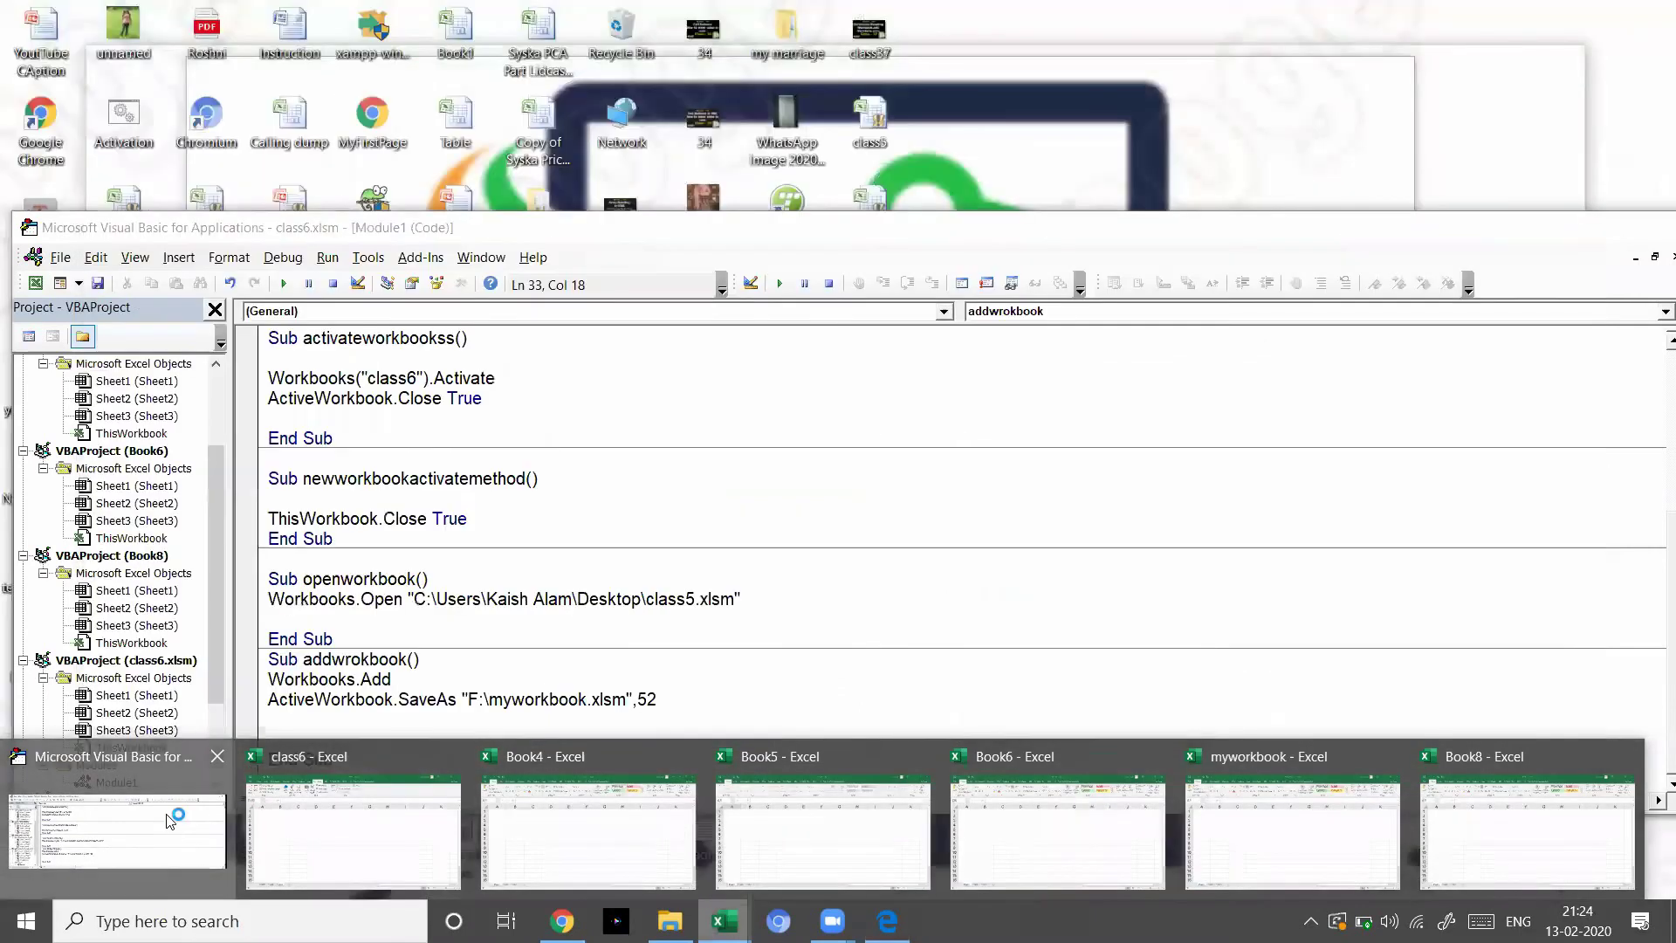
- Replace 52 with xlOpenXMLWorkbookMacroEnabled in the SaveAs line and run the addwrokbook macro
{"action": "left_click", "coordinate": [170, 821]}
{"action": "left_click", "coordinate": [700, 697]}
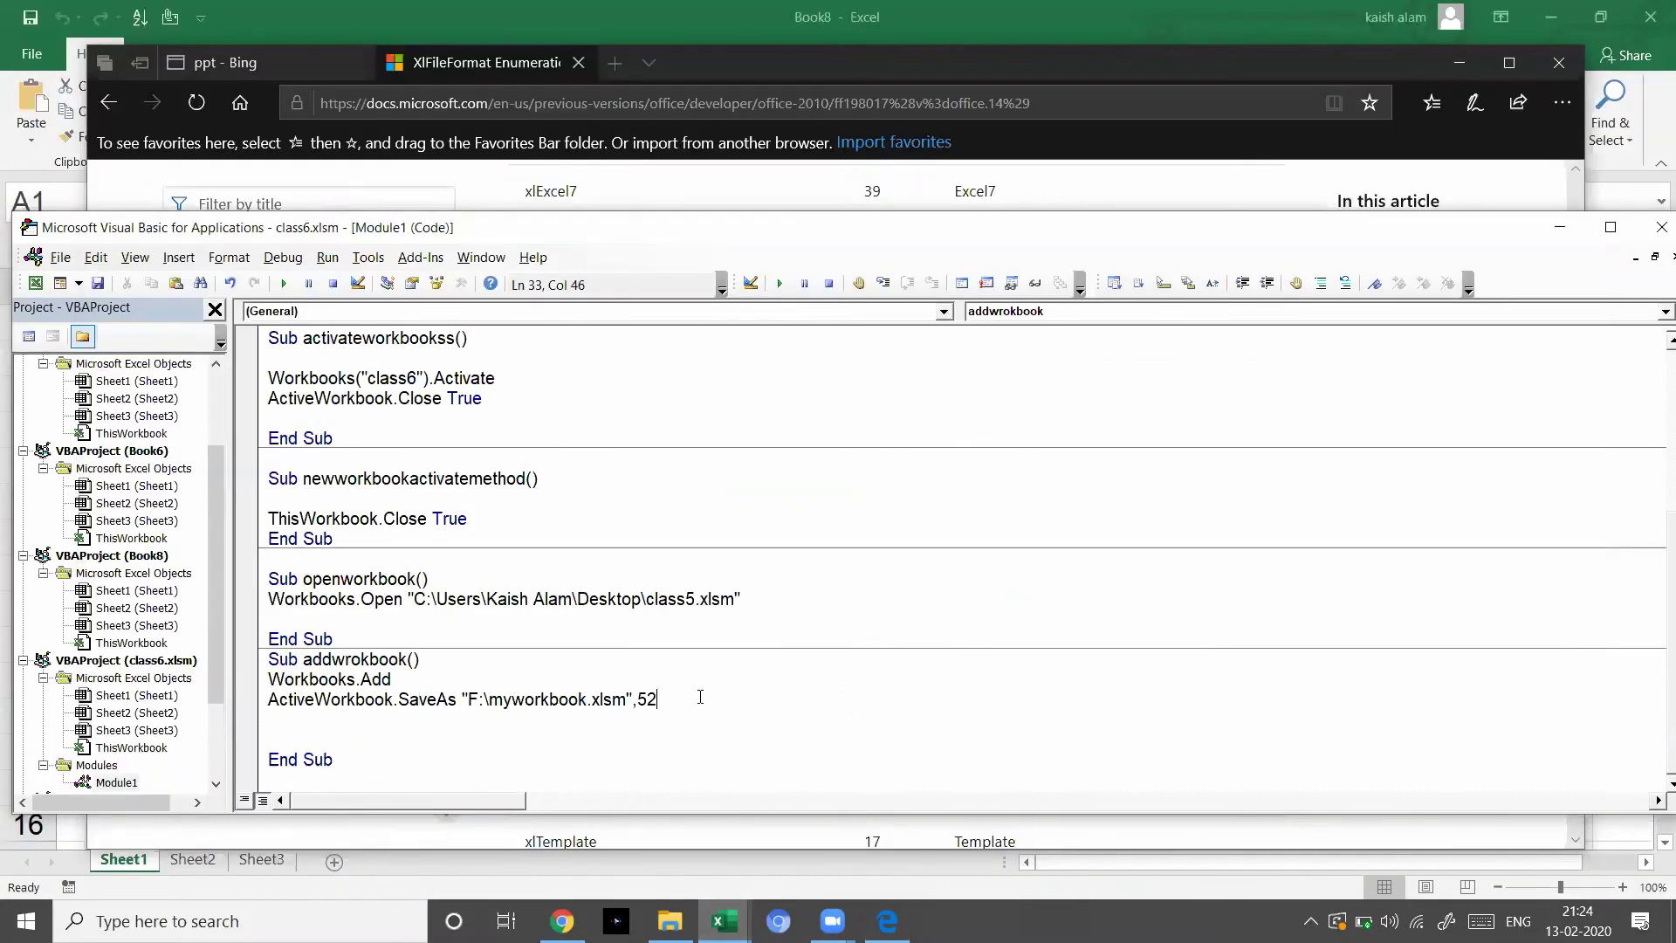
{"action": "key", "text": "BackSpace"}
{"action": "key", "text": "BackSpace"}
{"action": "key", "text": "ctrl+v"}
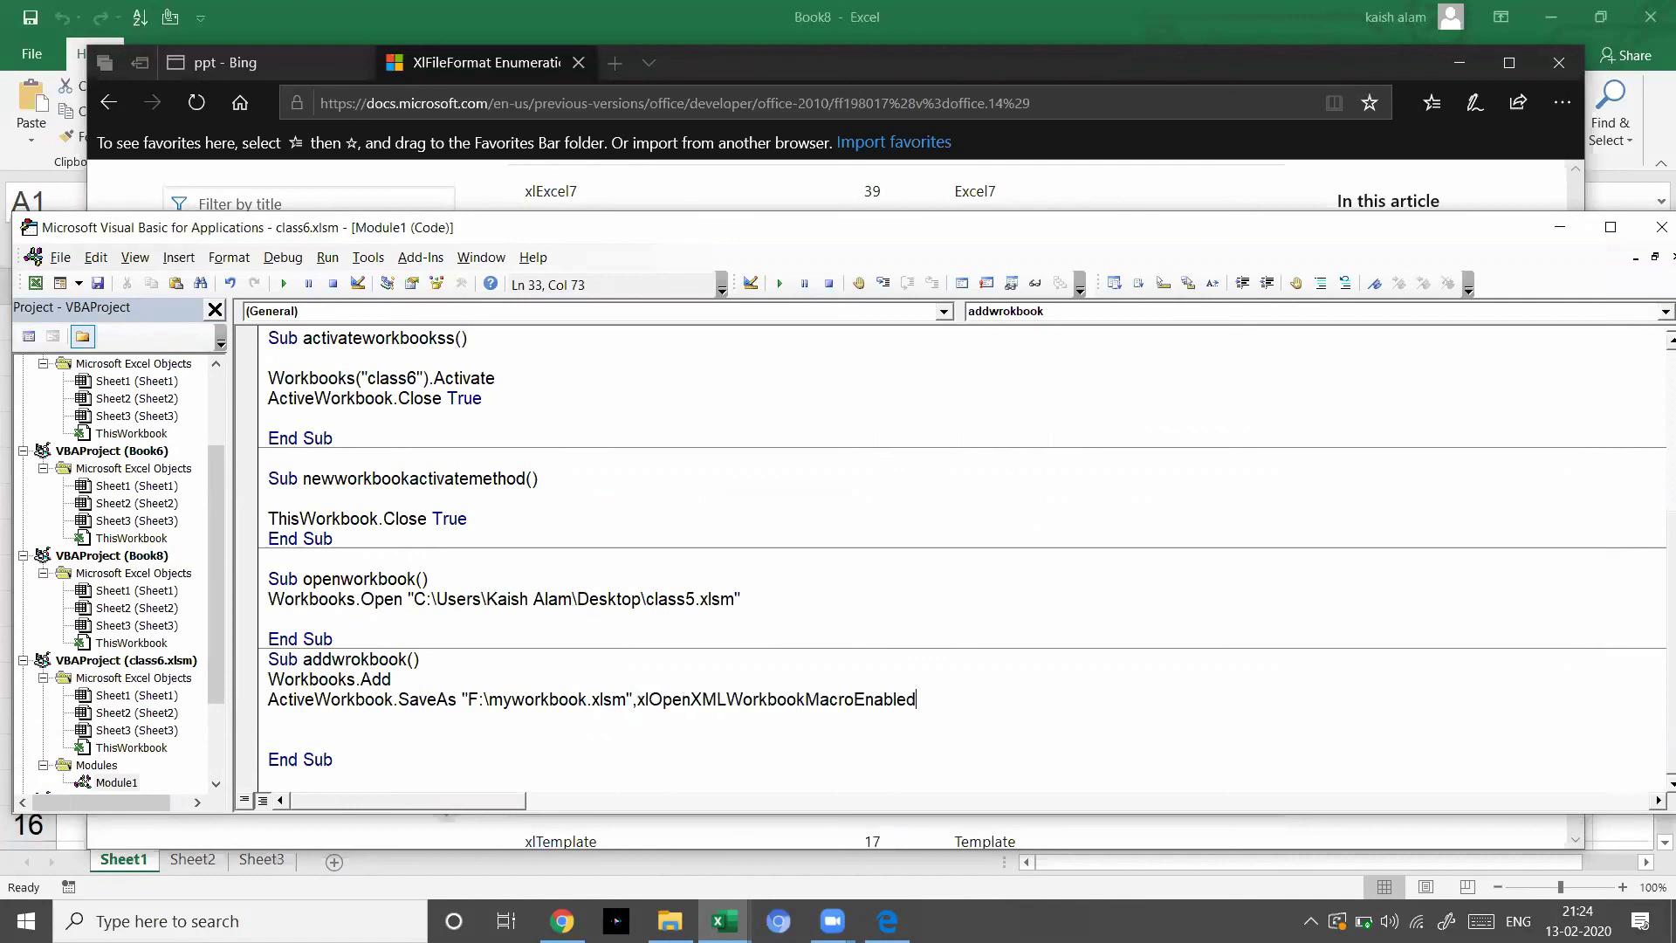
{"action": "left_click", "coordinate": [716, 735]}
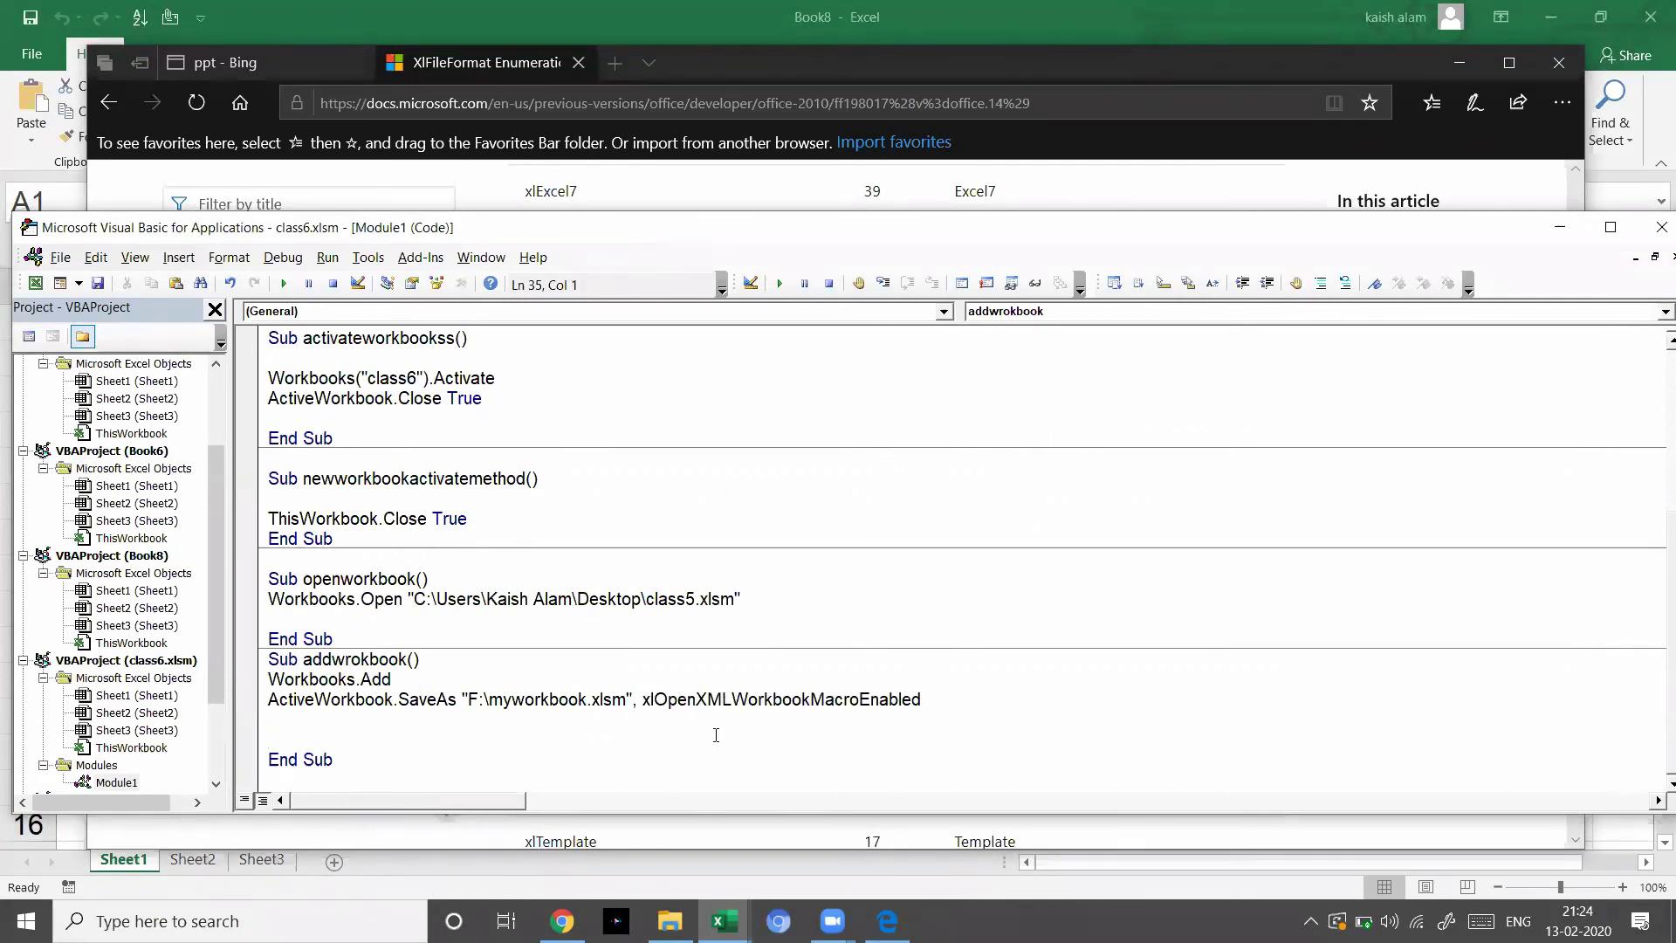
{"action": "left_click", "coordinate": [607, 702]}
{"action": "left_click", "coordinate": [287, 288]}
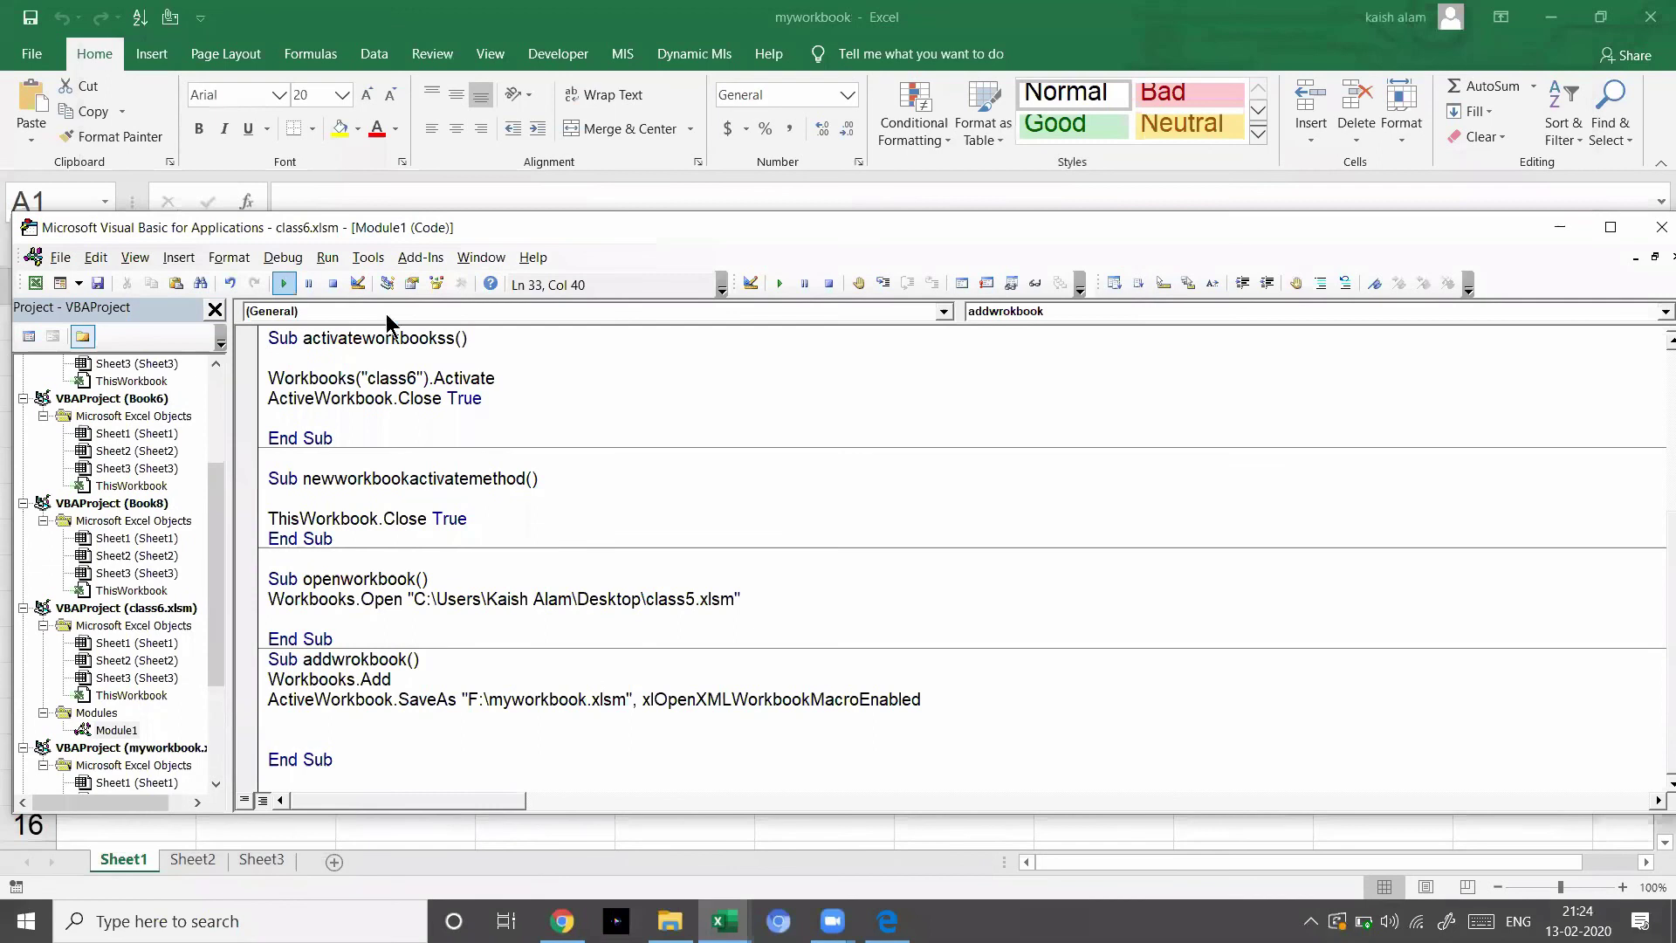
- Confirm the new 10 KB macro-enabled myworkbook on Class (F:), then return to the VBA editor
{"action": "left_click", "coordinate": [669, 921]}
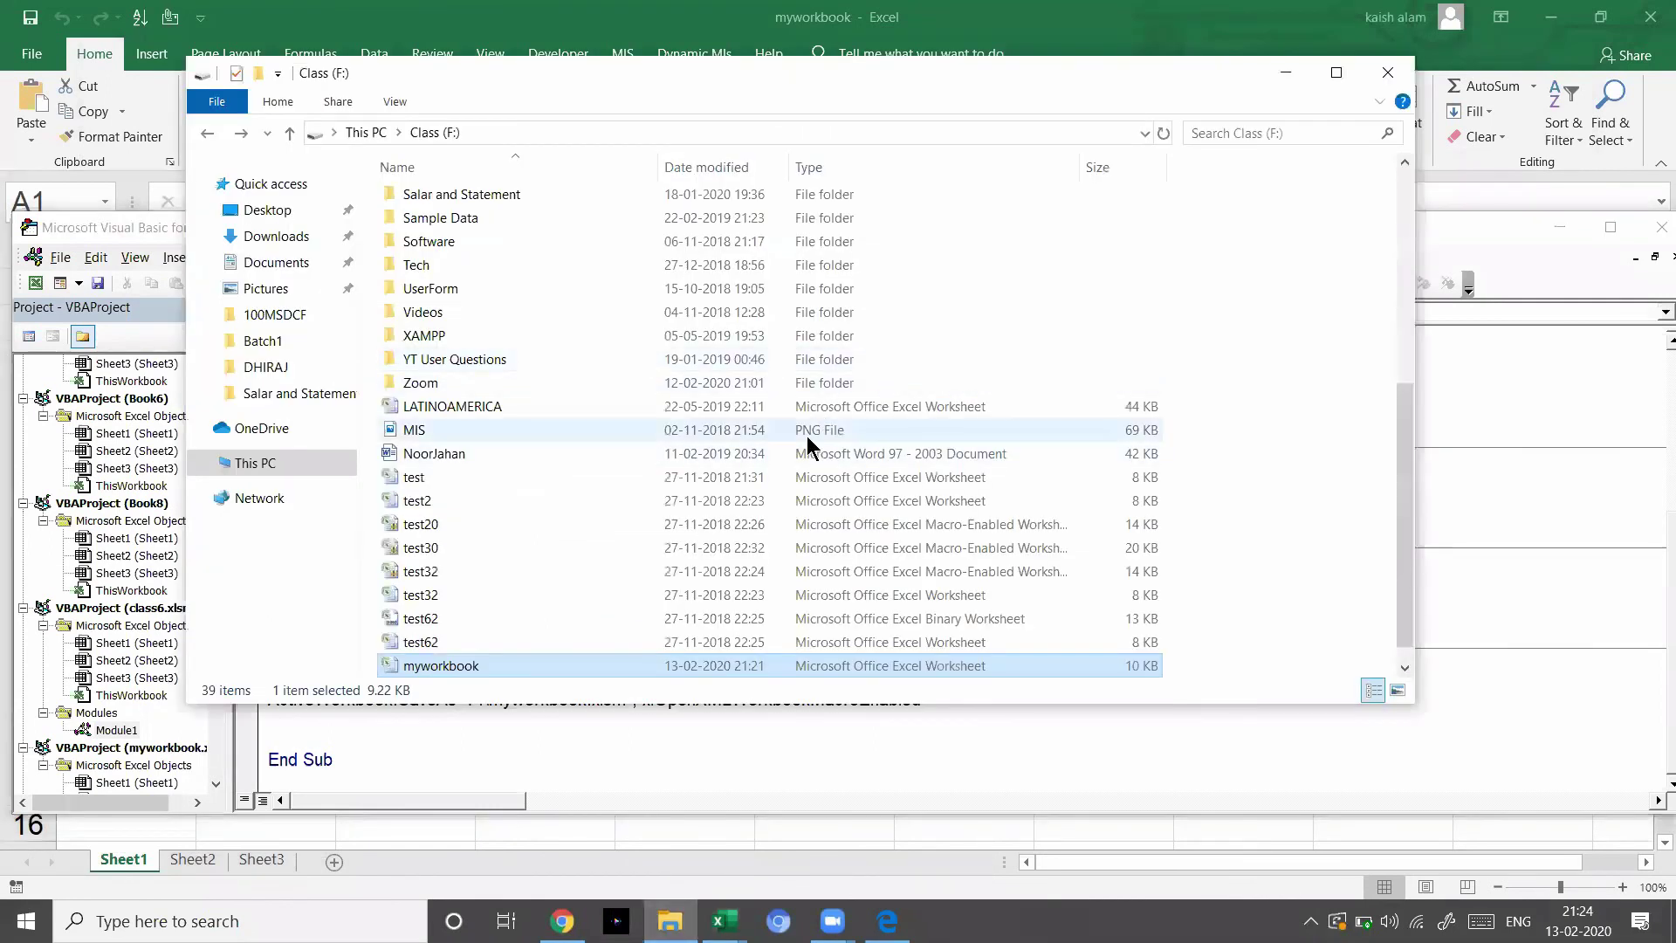
{"action": "scroll", "coordinate": [804, 432], "scroll_direction": "down", "scroll_amount": 1}
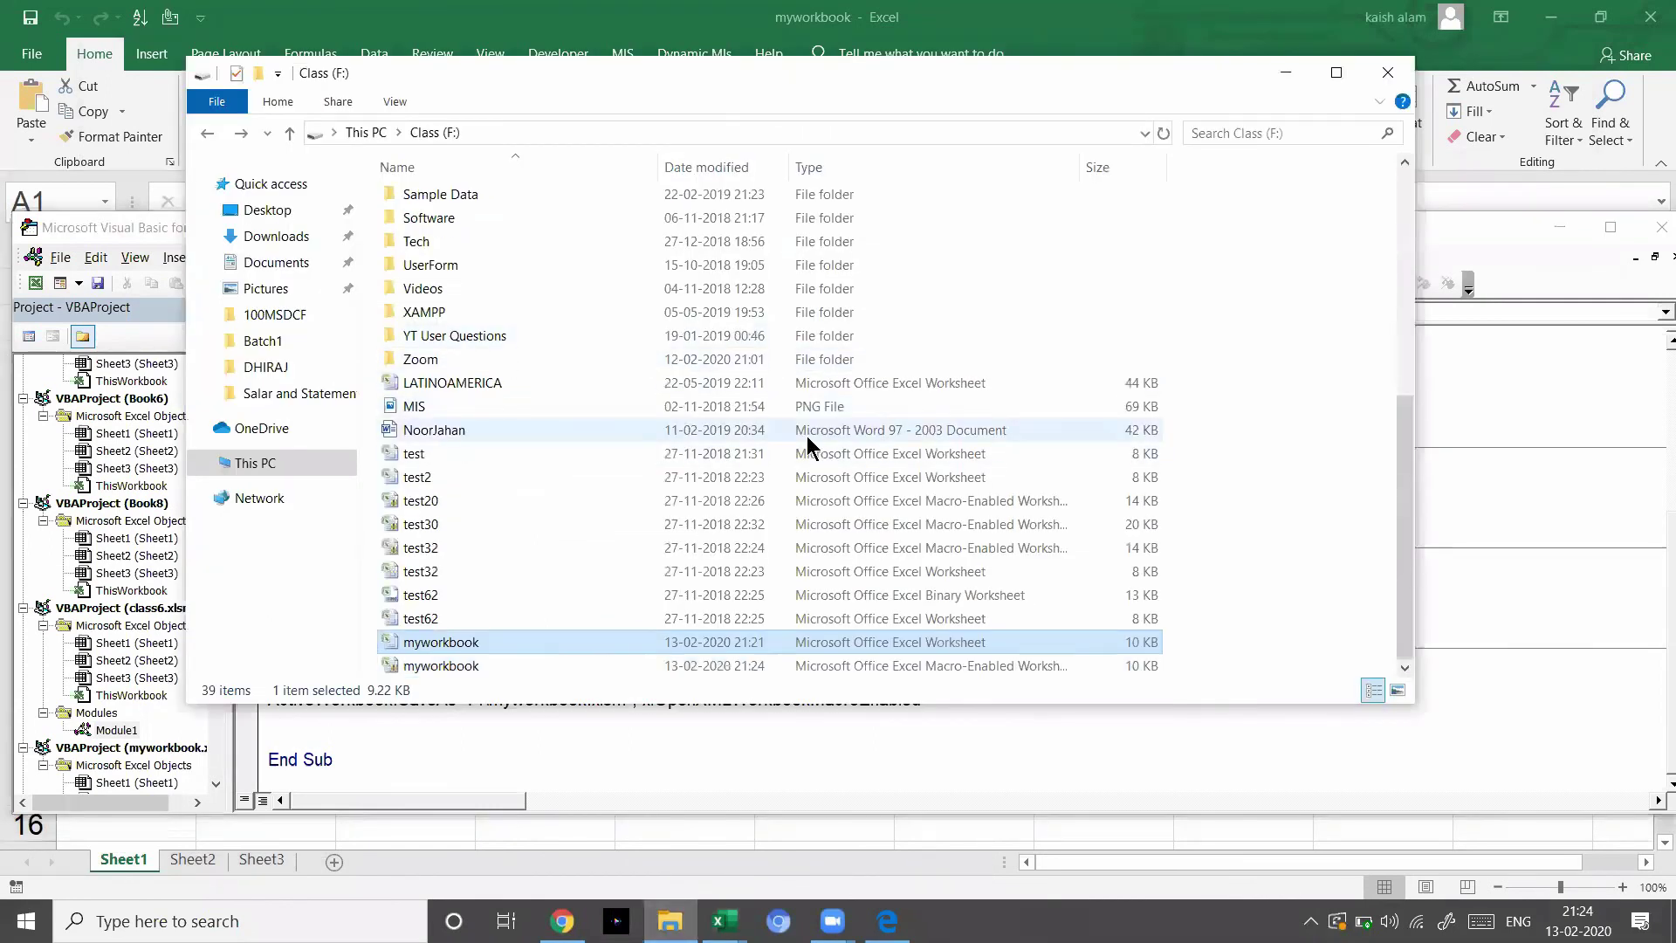
{"action": "left_click", "coordinate": [452, 666]}
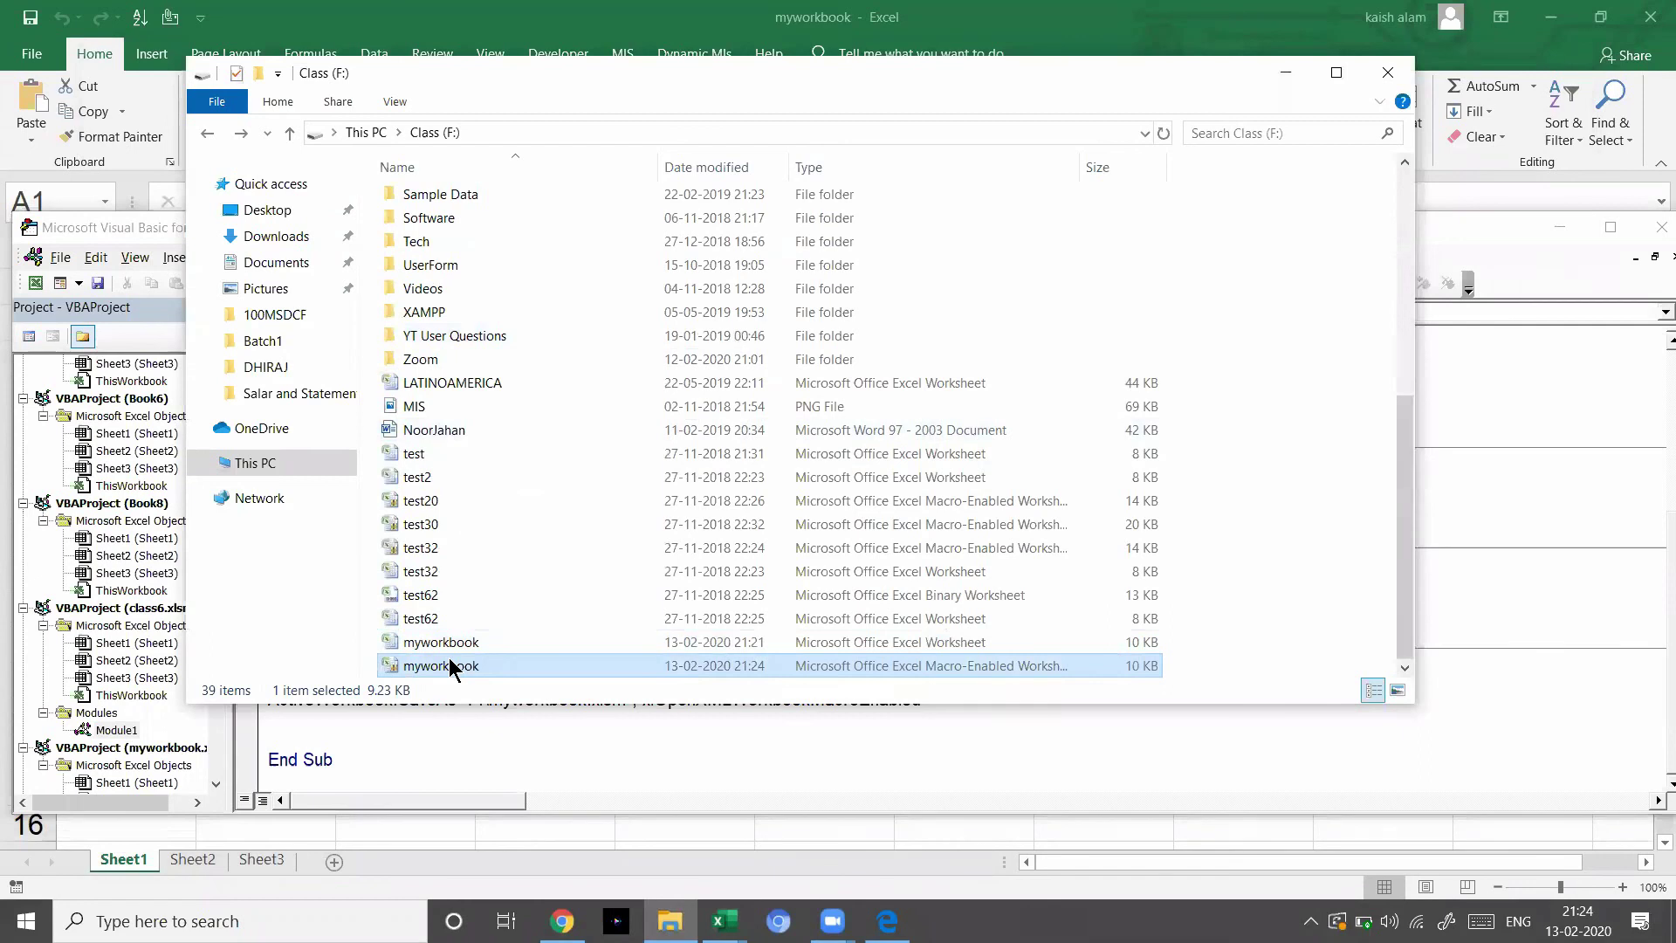
{"action": "left_click", "coordinate": [603, 707]}
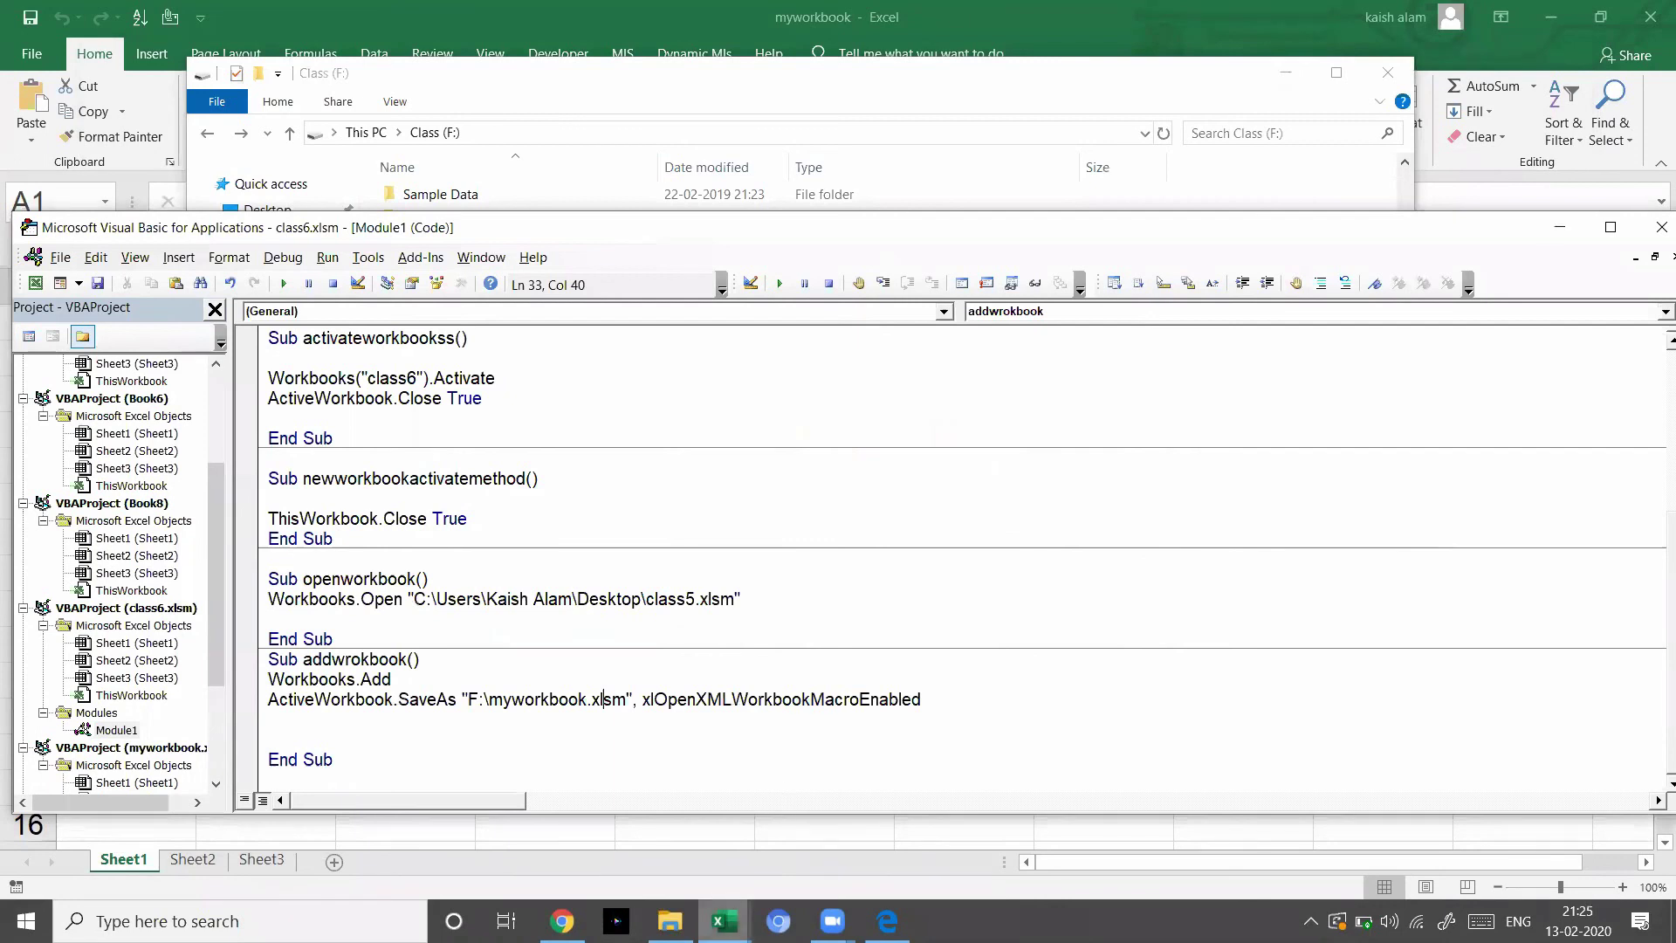
- Copy the ActiveWorkbook.SaveAs statement with its F:\myworkbook.xlsm path
{"action": "mouse_move", "coordinate": [887, 921]}
{"action": "left_click", "coordinate": [894, 841]}
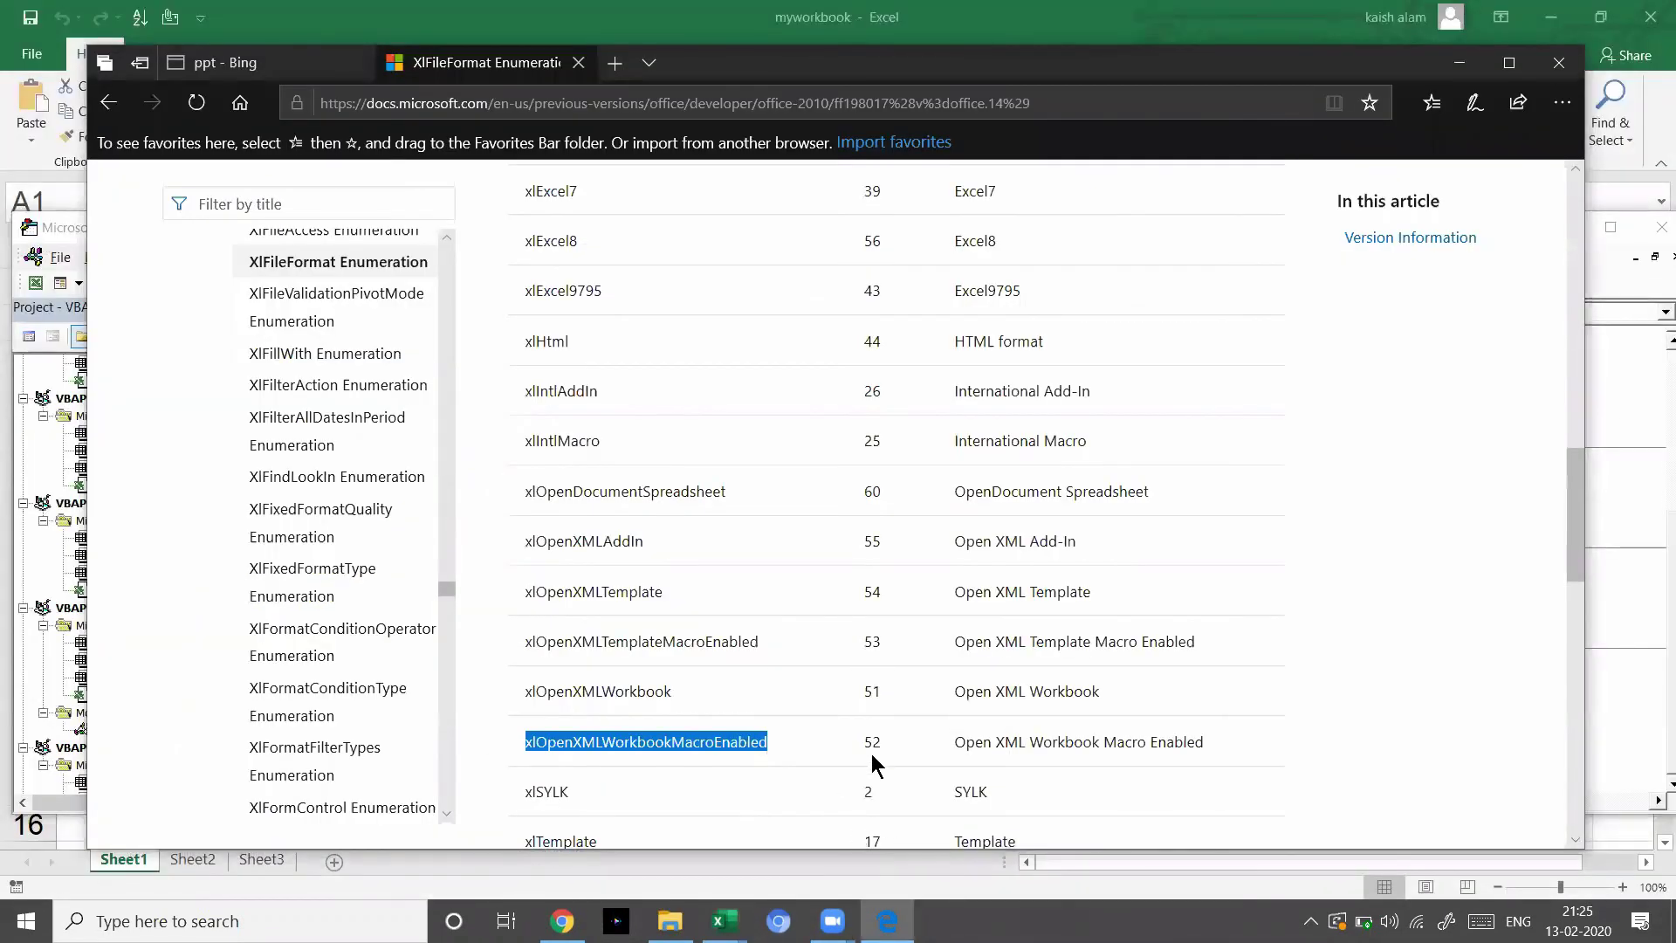
{"action": "double_click", "coordinate": [872, 742]}
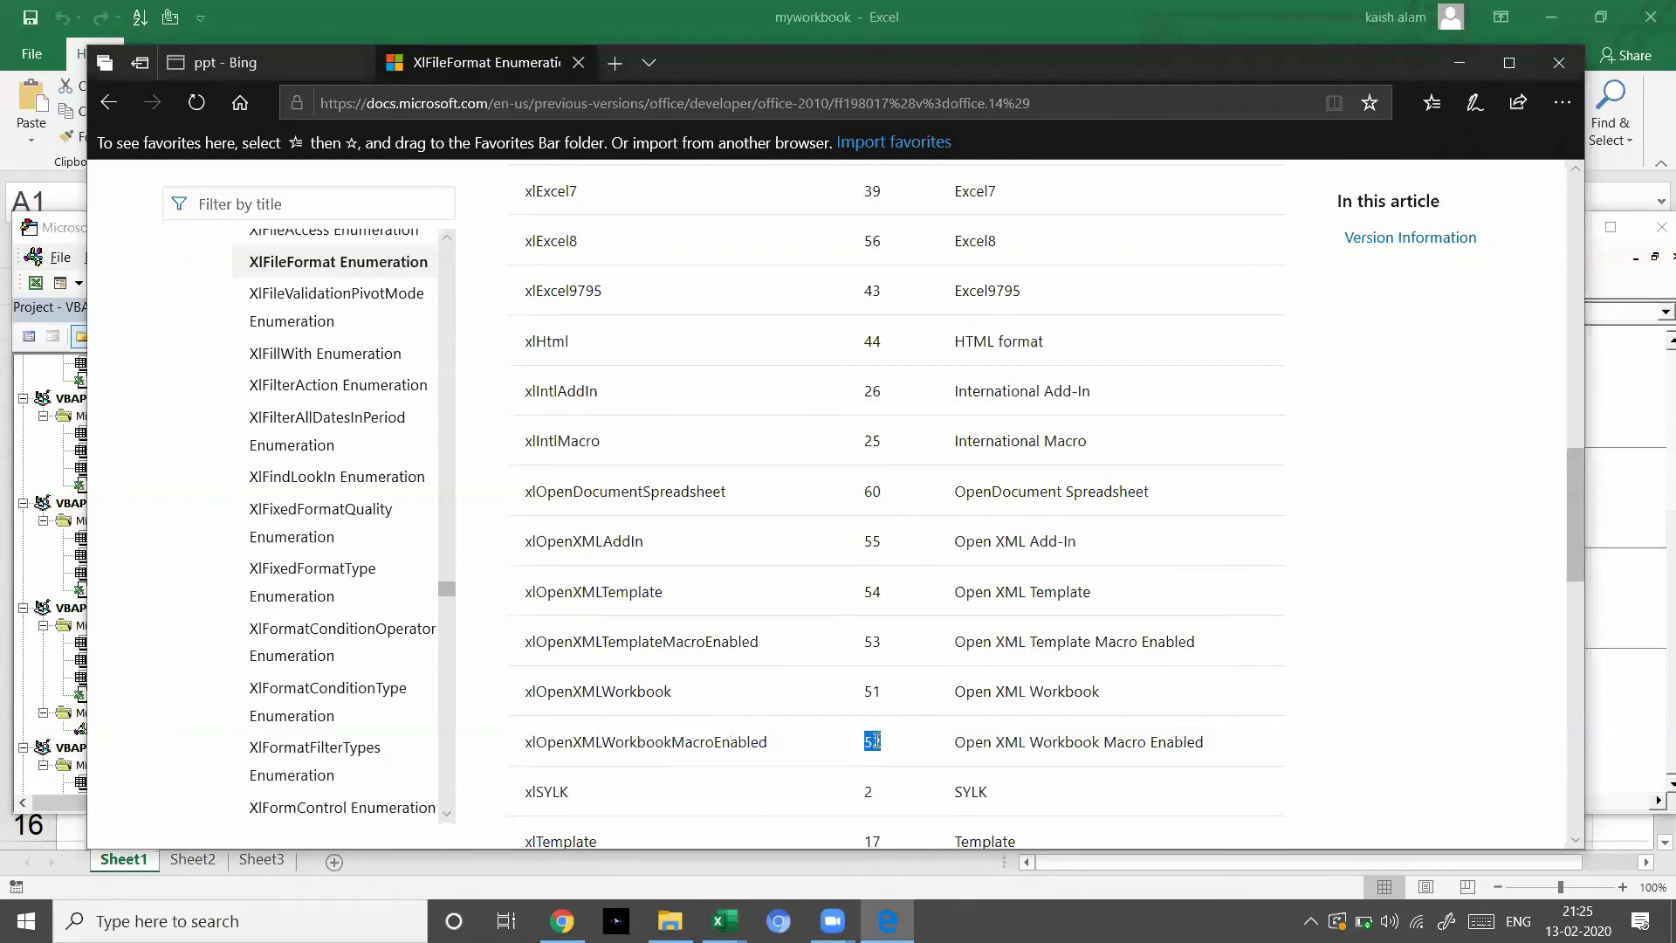
{"action": "key", "text": "alt+Tab"}
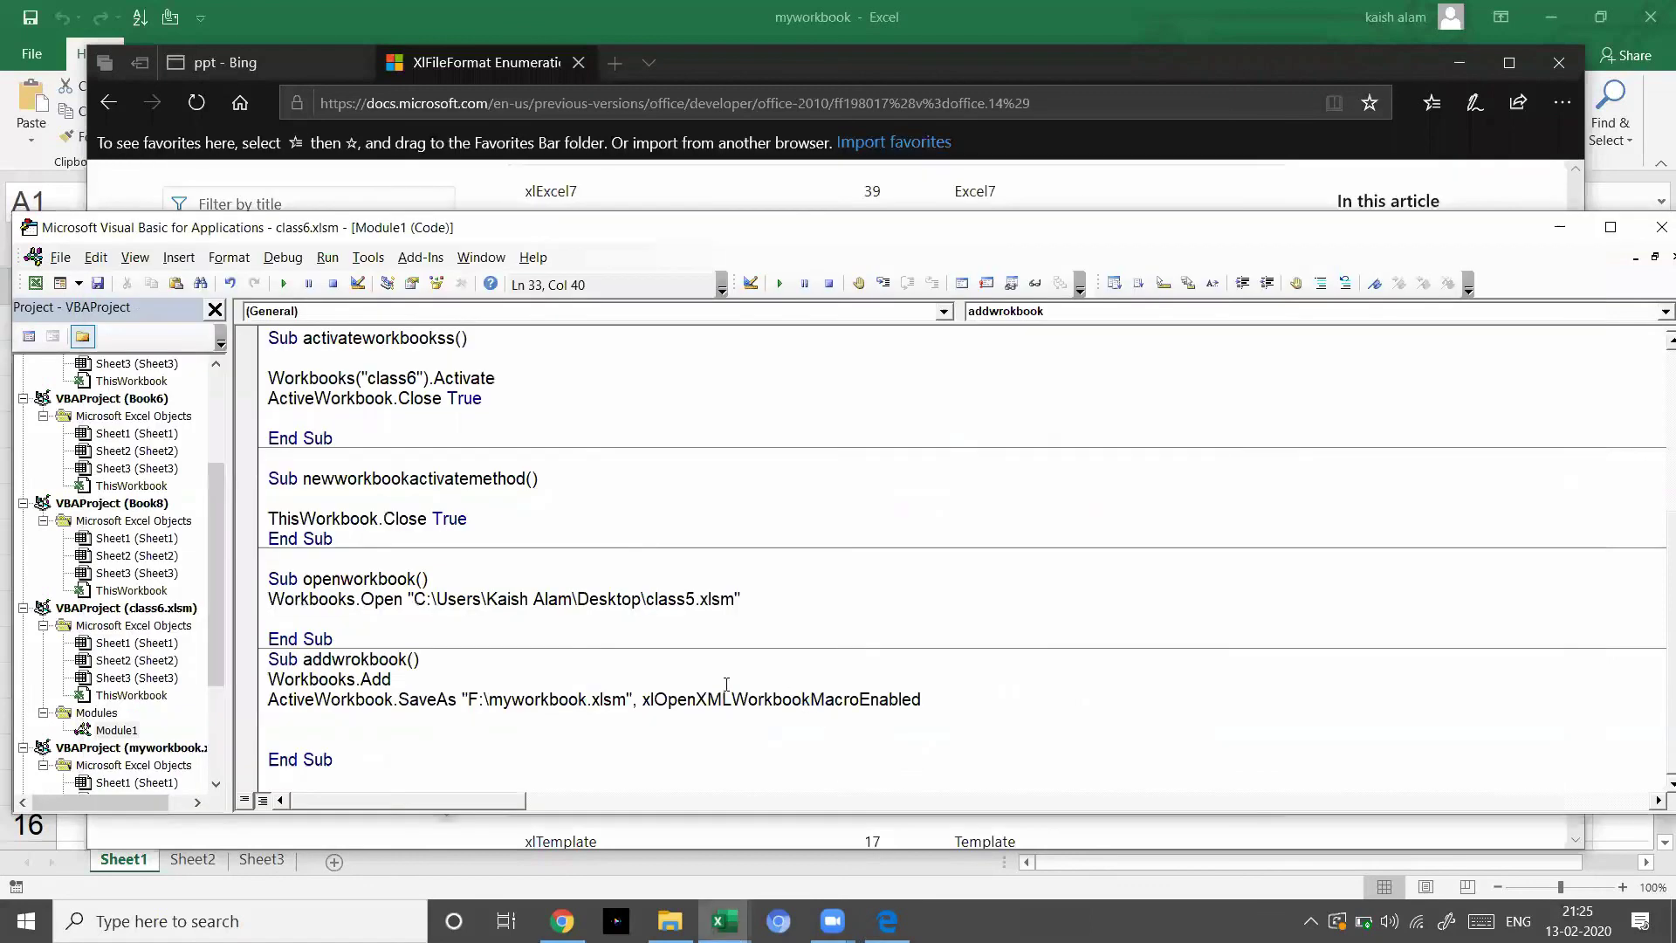
{"action": "left_click", "coordinate": [933, 707]}
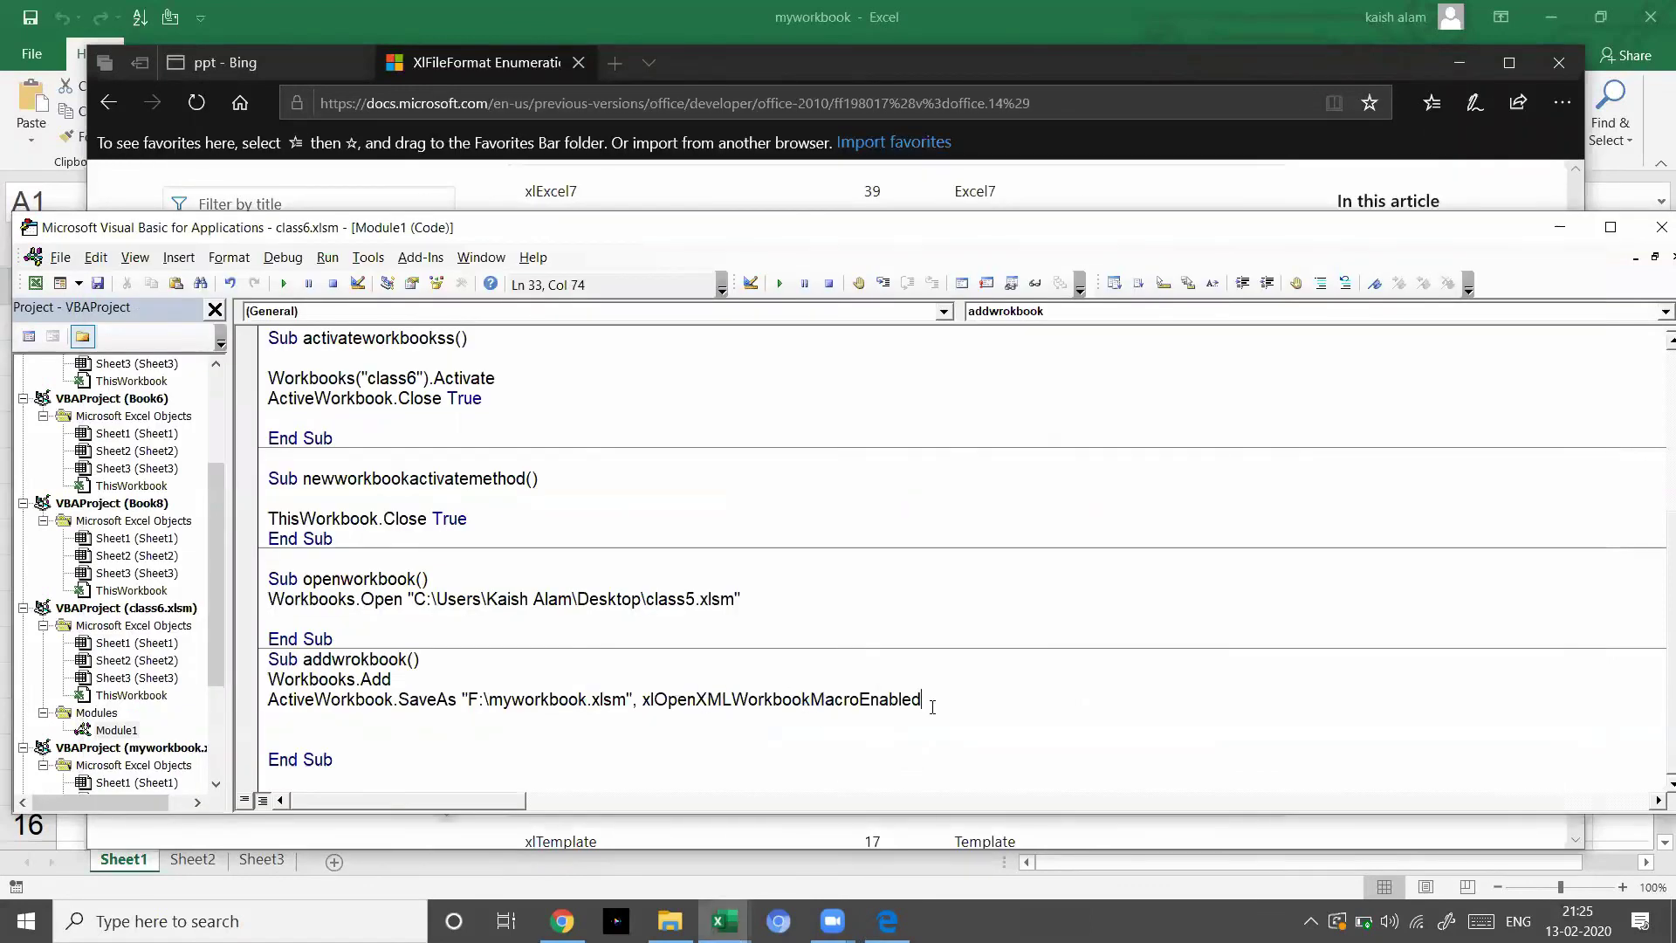
{"action": "left_click", "coordinate": [274, 699]}
{"action": "key", "text": "shift+Right"}
{"action": "key", "text": "shift+Right"}
{"action": "key", "text": "shift+Right"}
{"action": "key", "text": "shift+Right"}
{"action": "key", "text": "shift+Right"}
{"action": "key", "text": "shift+Right"}
{"action": "key", "text": "shift+Right"}
{"action": "key", "text": "shift+Right"}
{"action": "key", "text": "shift+Right"}
{"action": "key", "text": "shift+Right"}
{"action": "key", "text": "shift+Right"}
{"action": "key", "text": "shift+Right"}
{"action": "key", "text": "shift+Right"}
{"action": "key", "text": "shift+Right"}
{"action": "key", "text": "shift+Right"}
{"action": "key", "text": "shift+Right"}
{"action": "key", "text": "shift+Right"}
{"action": "key", "text": "shift+Left"}
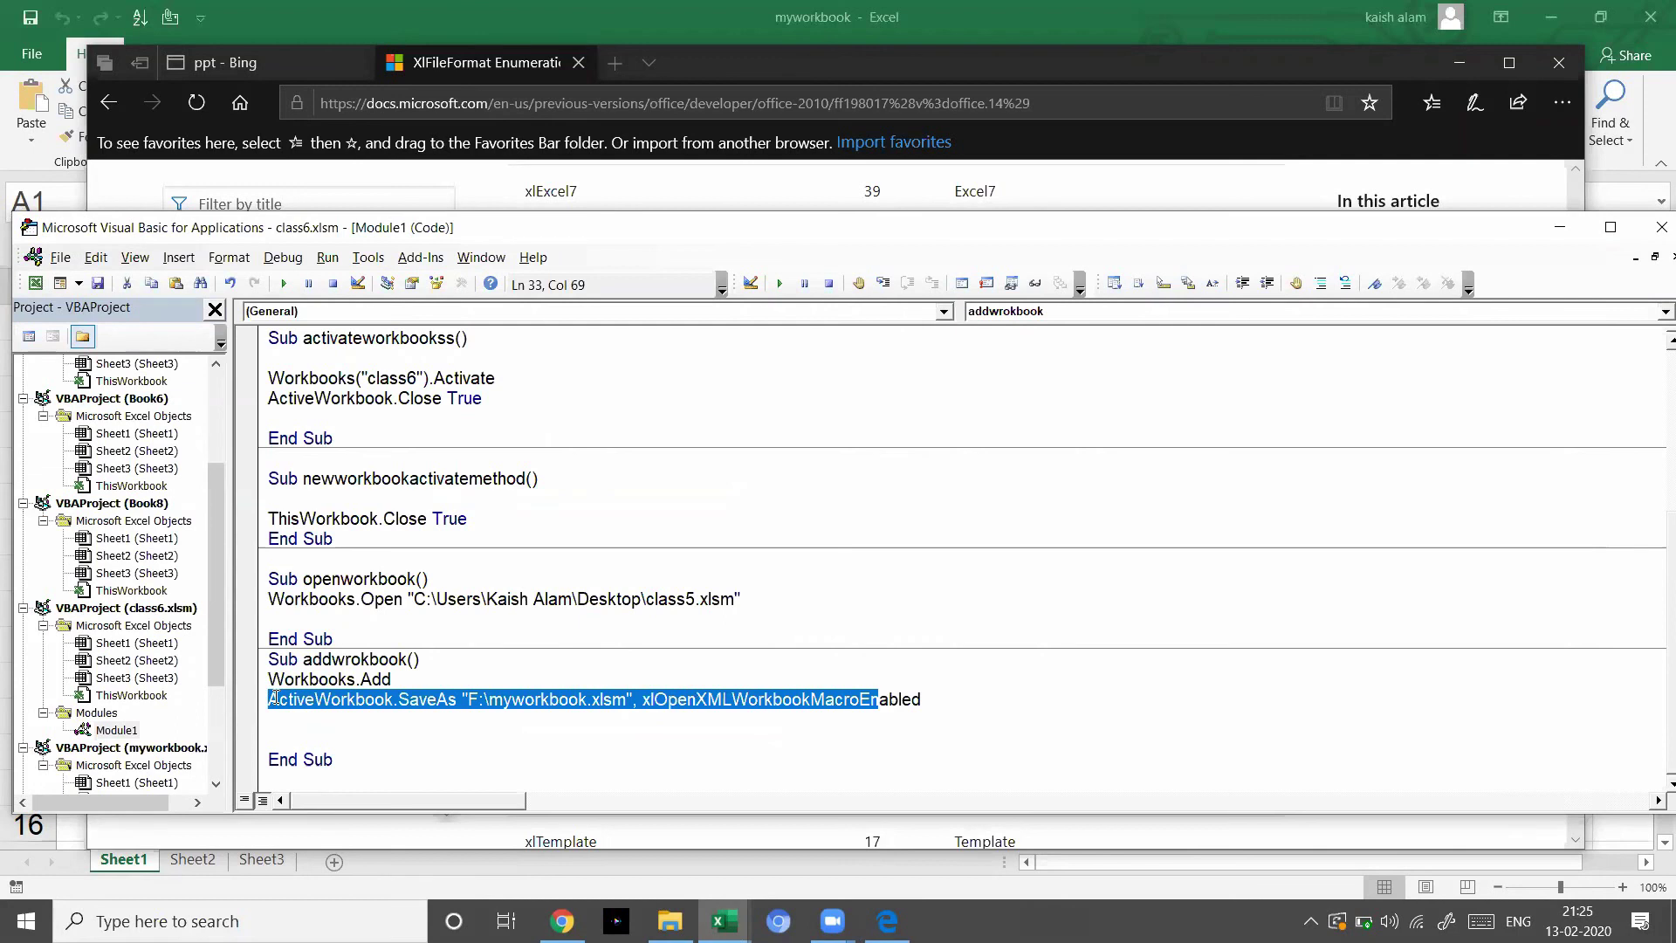
{"action": "key", "text": "shift+Left"}
{"action": "key", "text": "shift+Left"}
{"action": "key", "text": "shift+Left"}
{"action": "key", "text": "shift+Left"}
{"action": "key", "text": "shift+Left"}
{"action": "key", "text": "shift+Left"}
{"action": "key", "text": "shift+Right"}
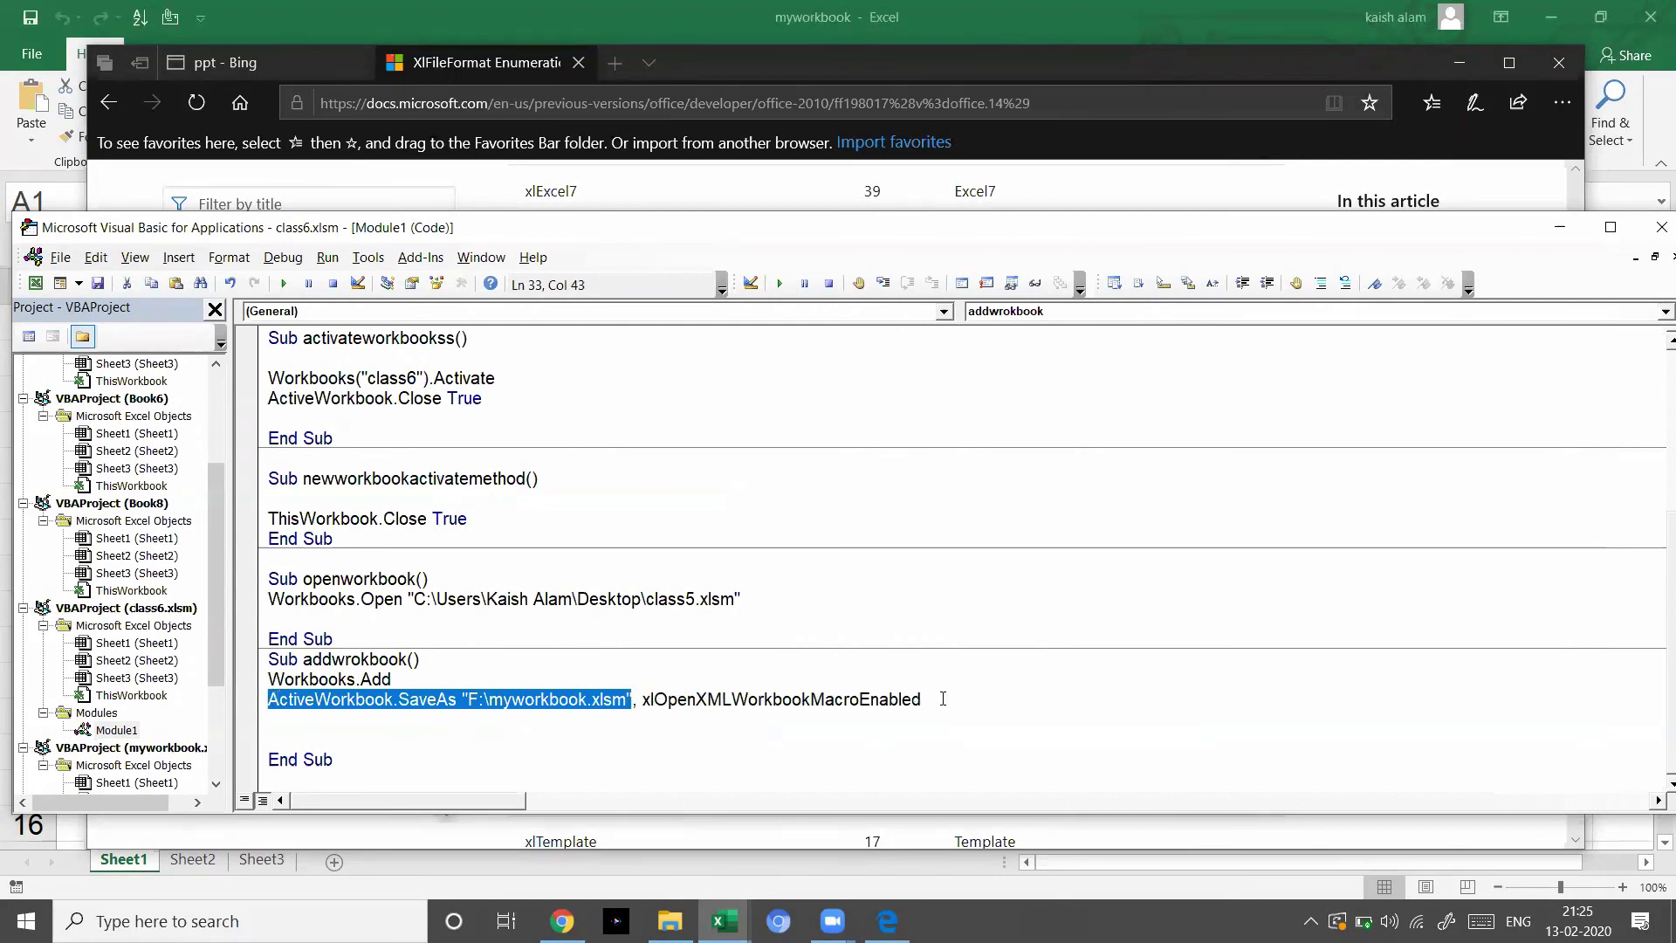
{"action": "key", "text": "ctrl+c"}
- Paste it on a new line as ActiveWorkbook.SaveAs "F:\myworkbook1.xlsm",52
{"action": "key", "text": "End"}
{"action": "key", "text": "Return"}
{"action": "key", "text": "ctrl+v"}
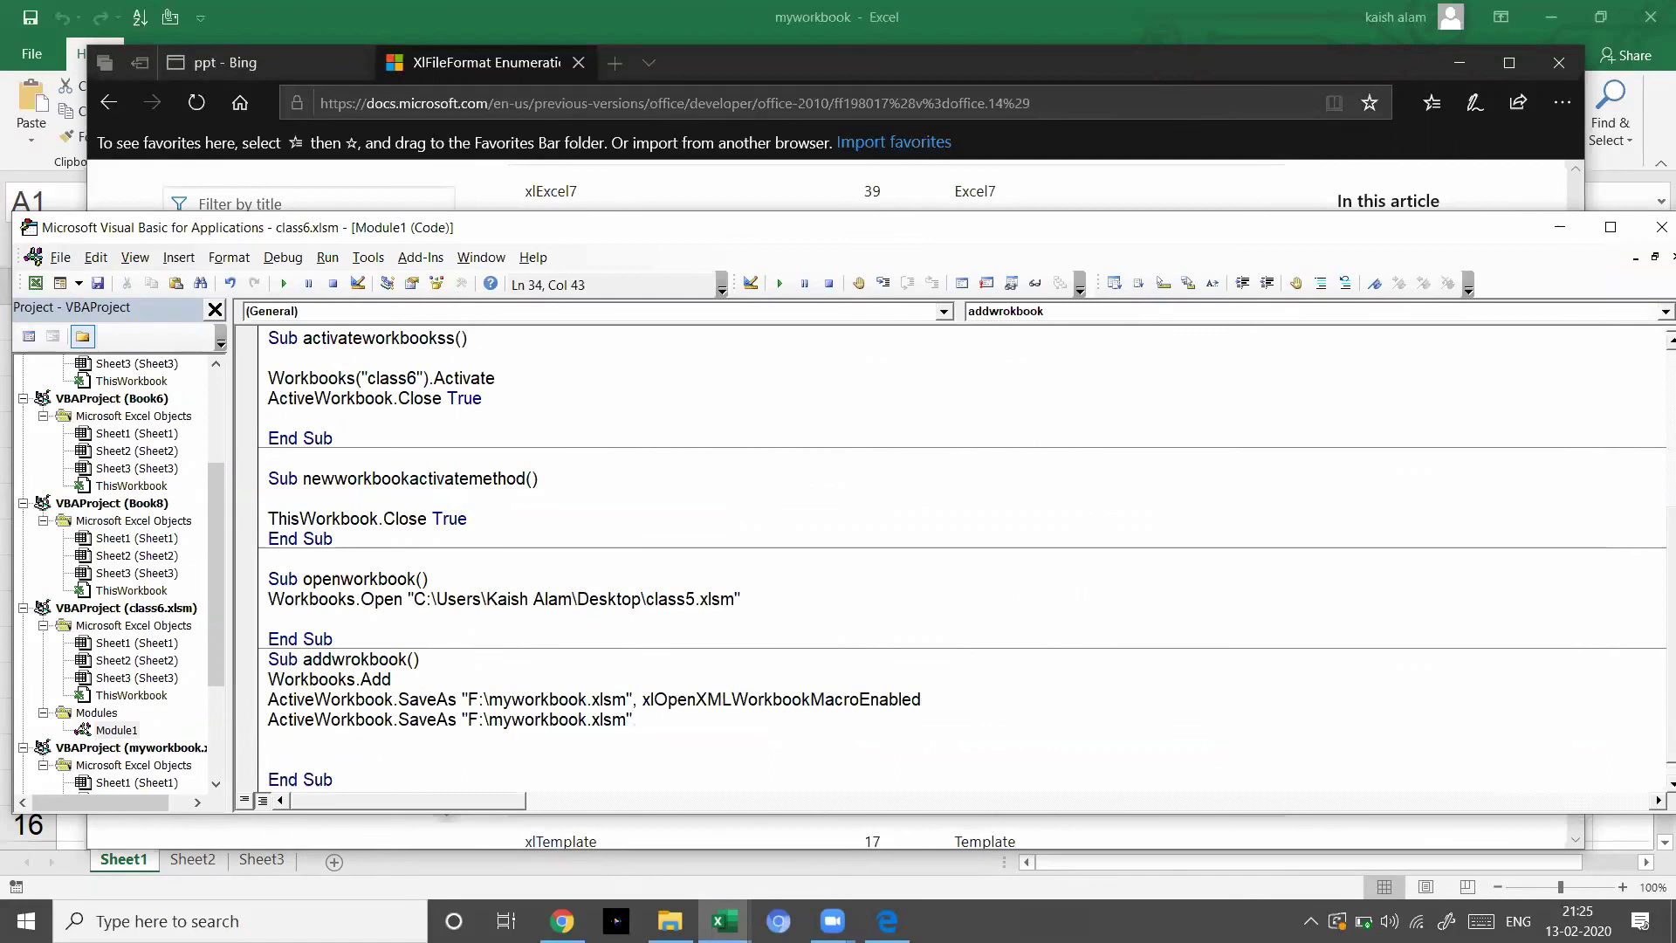
{"action": "type", "text": ",52"}
{"action": "left_click", "coordinate": [581, 718]}
{"action": "type", "text": "1"}
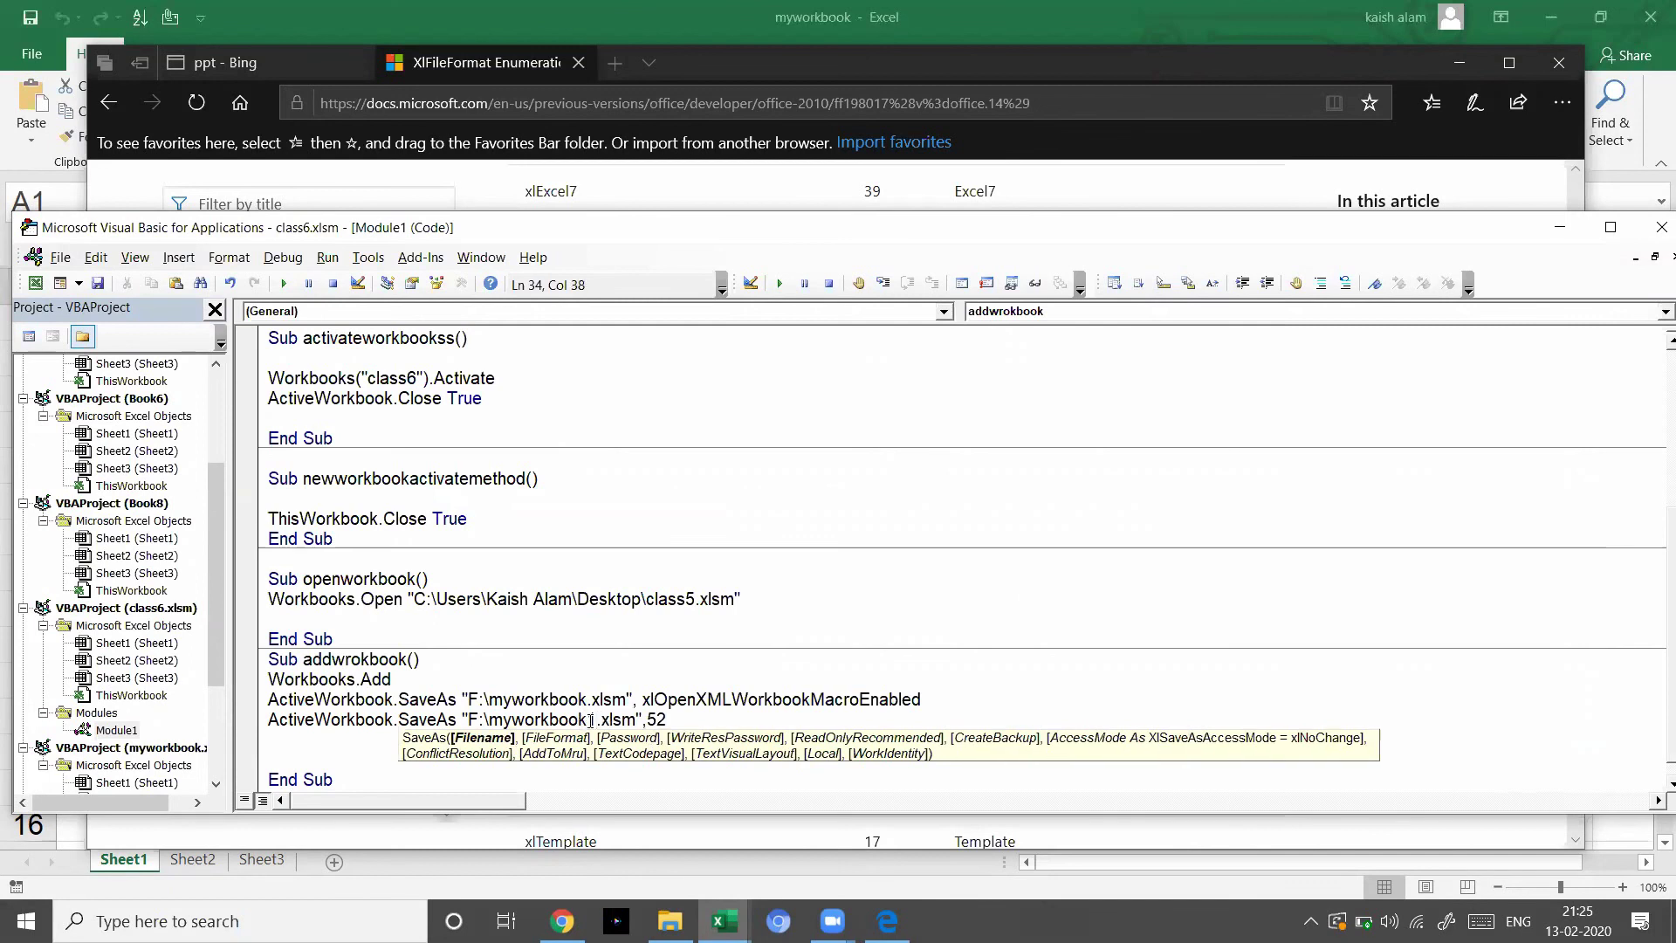
- Comment out the original SaveAs line with an apostrophe
{"action": "key", "text": "Left"}
{"action": "left_click", "coordinate": [269, 699]}
{"action": "type", "text": "'"}
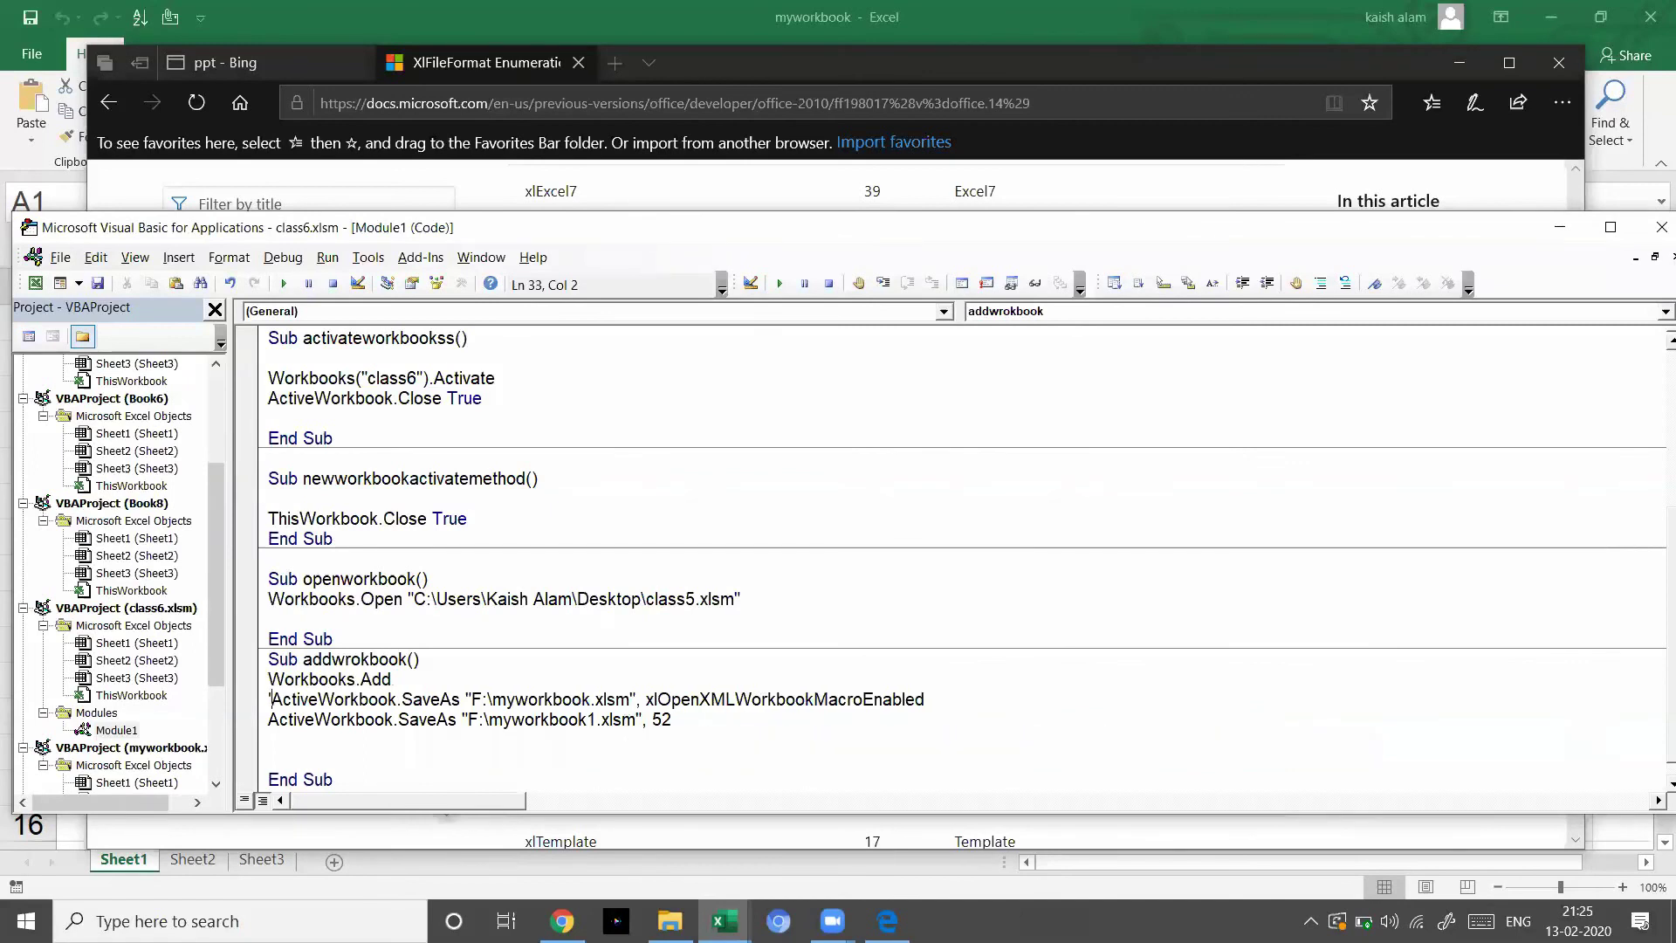
{"action": "left_click", "coordinate": [260, 705]}
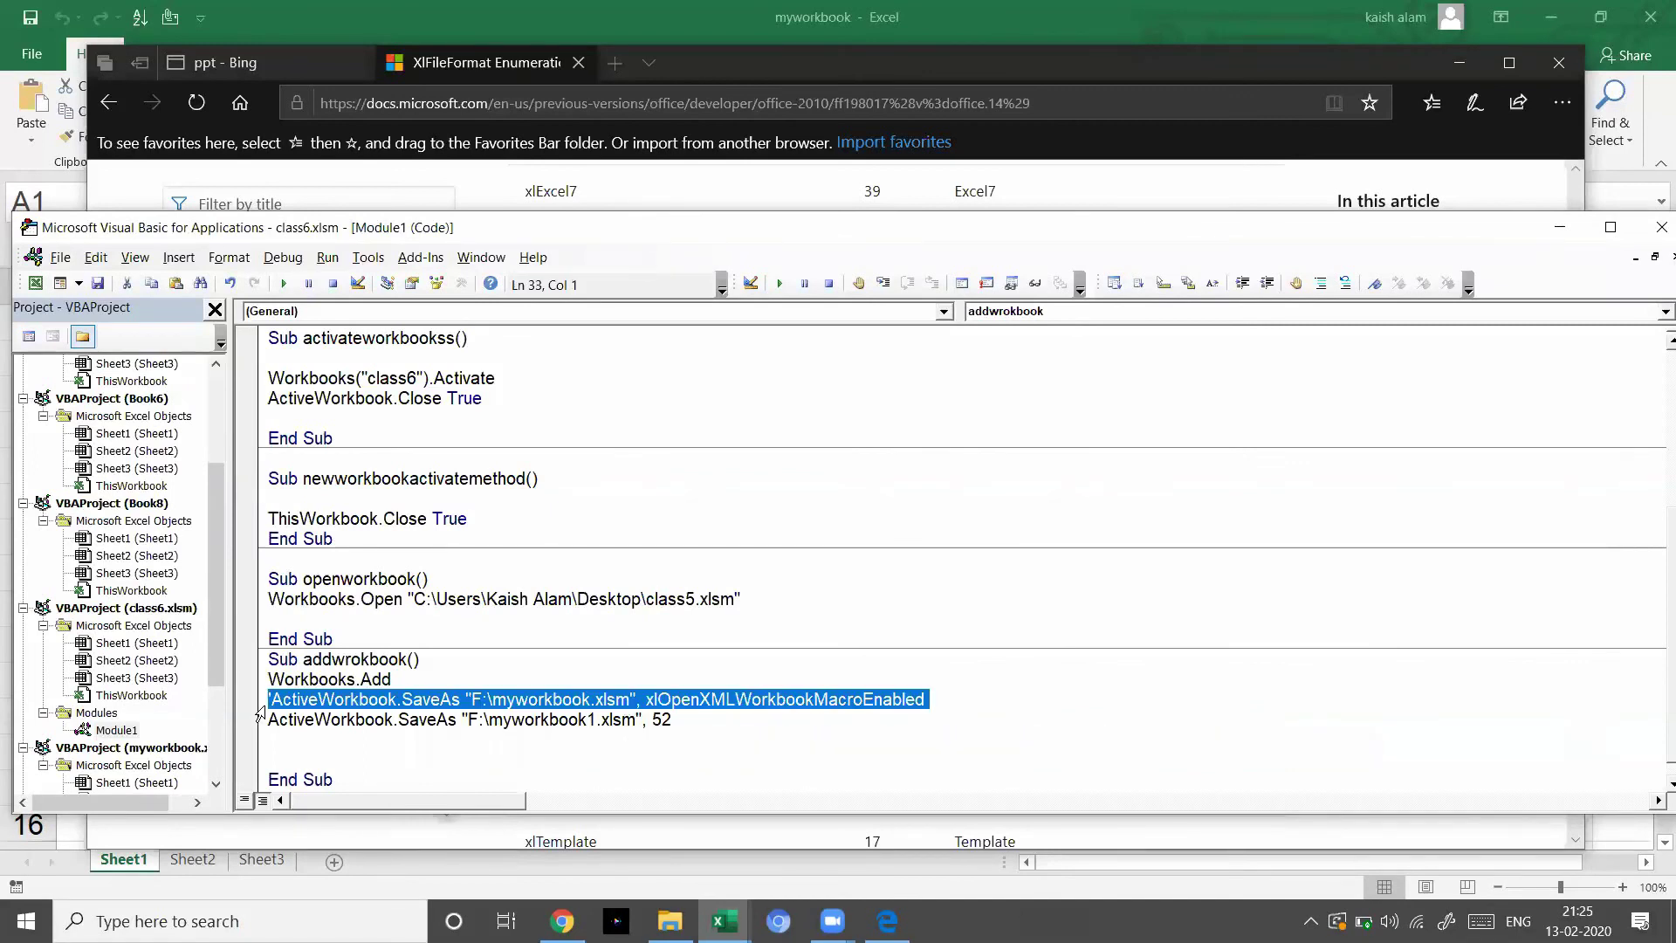
{"action": "left_click", "coordinate": [315, 738]}
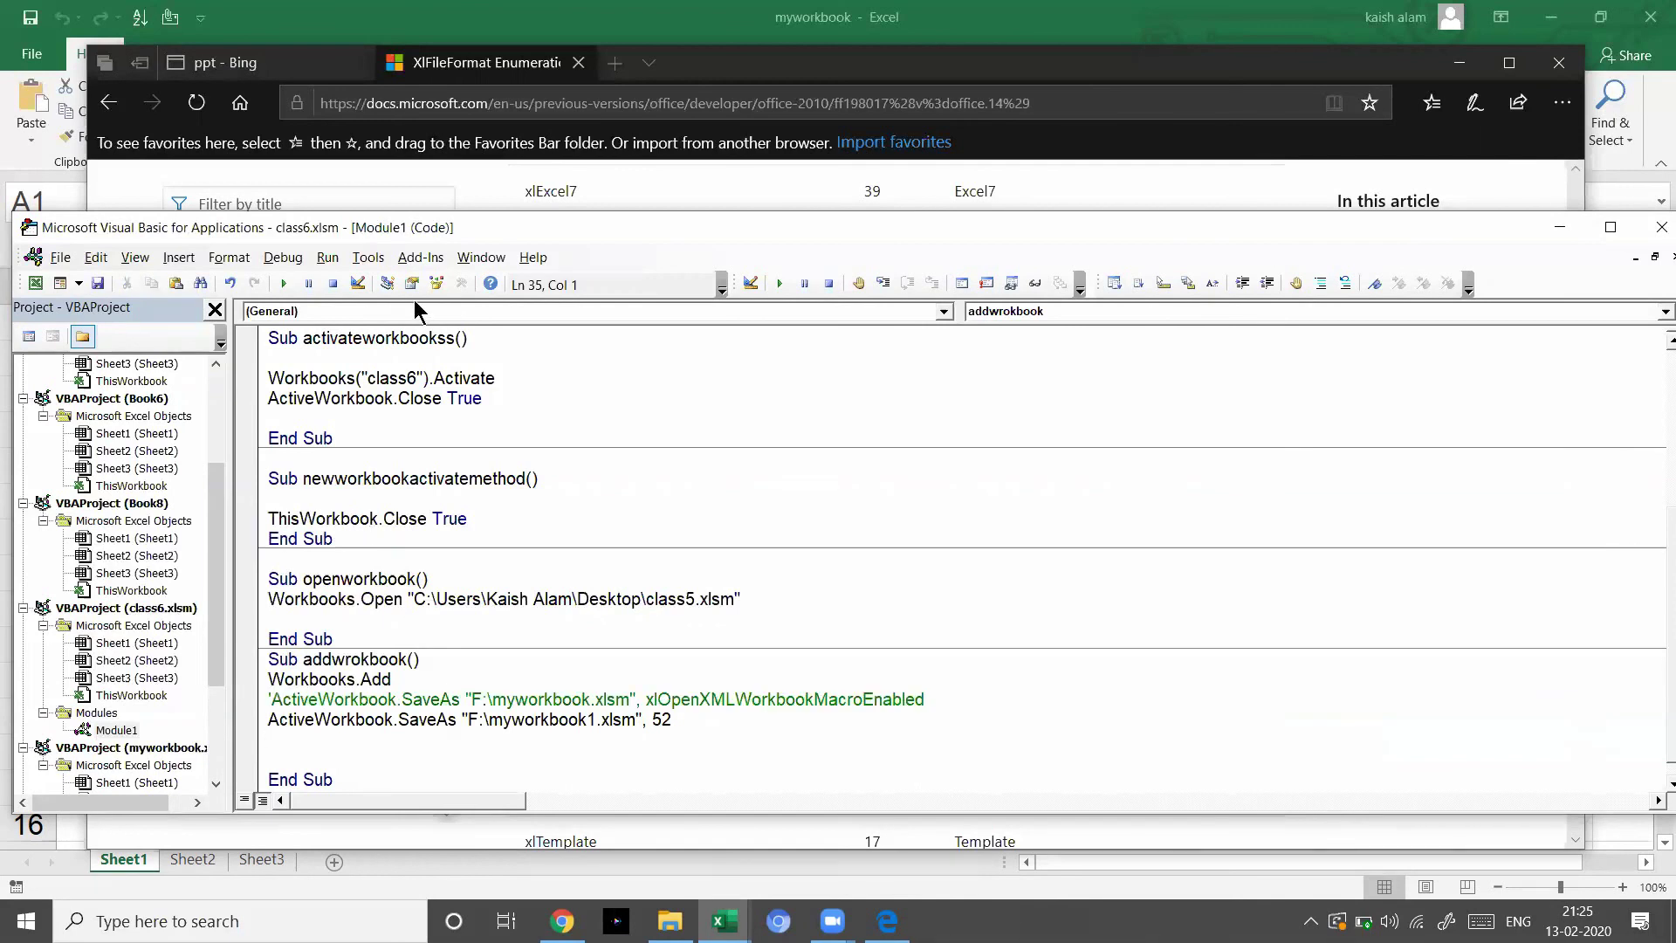
- Rerun the macro and confirm myworkbook1 appears on Class (F:) as a macro-enabled workbook
{"action": "left_click", "coordinate": [284, 283]}
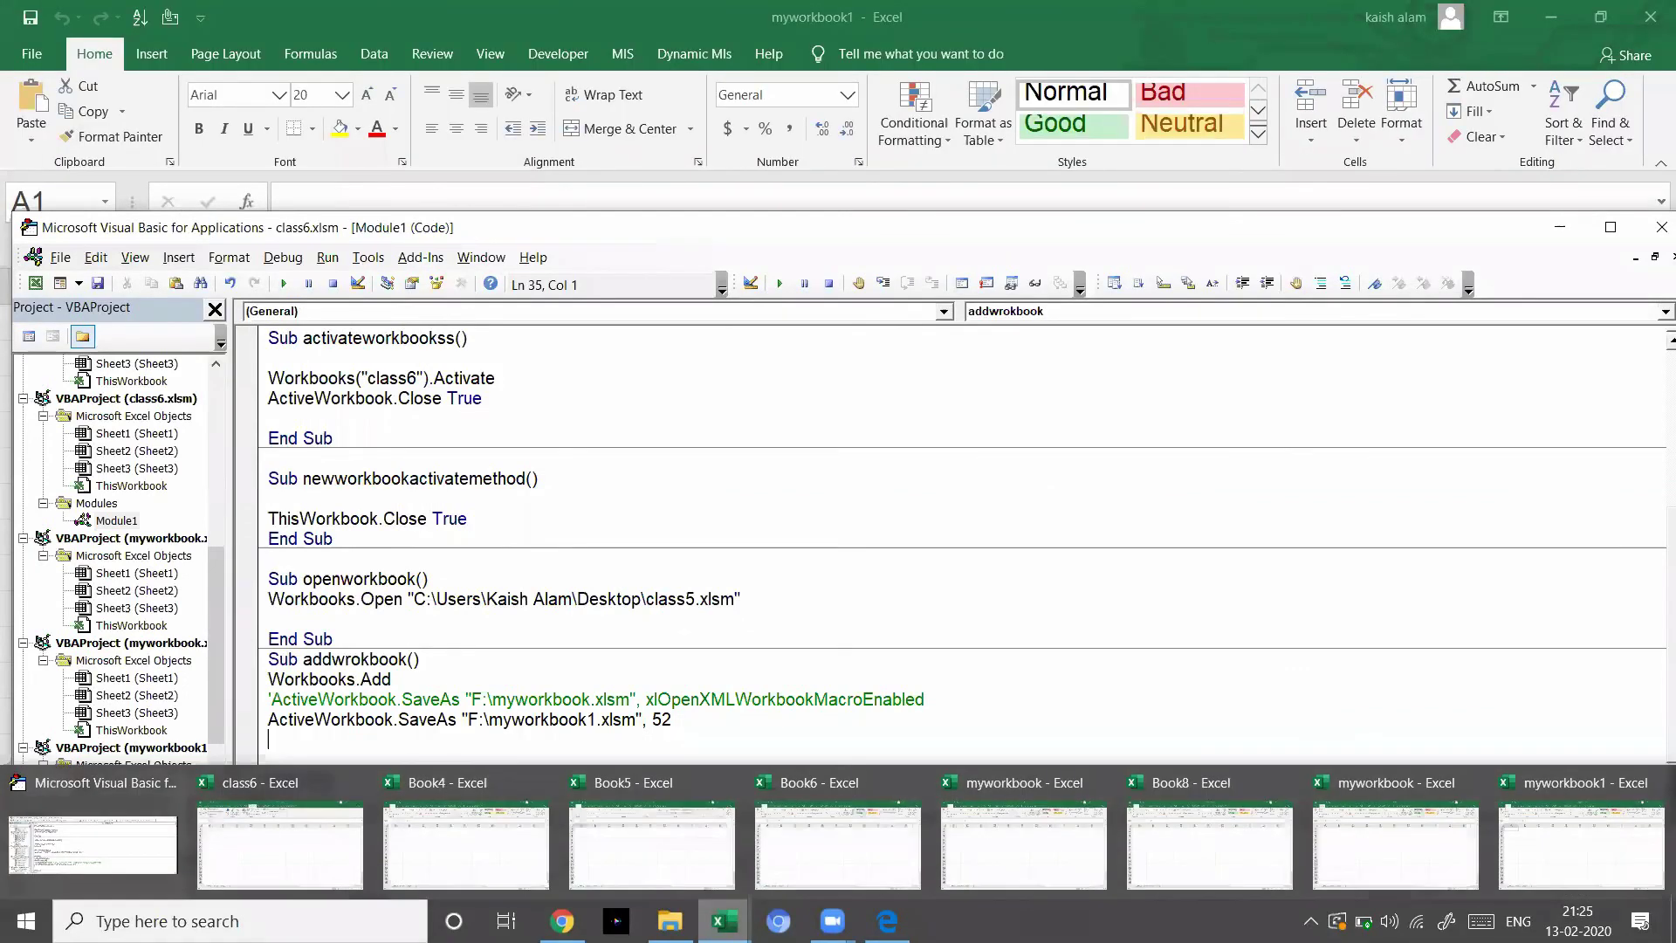
{"action": "mouse_move", "coordinate": [669, 920]}
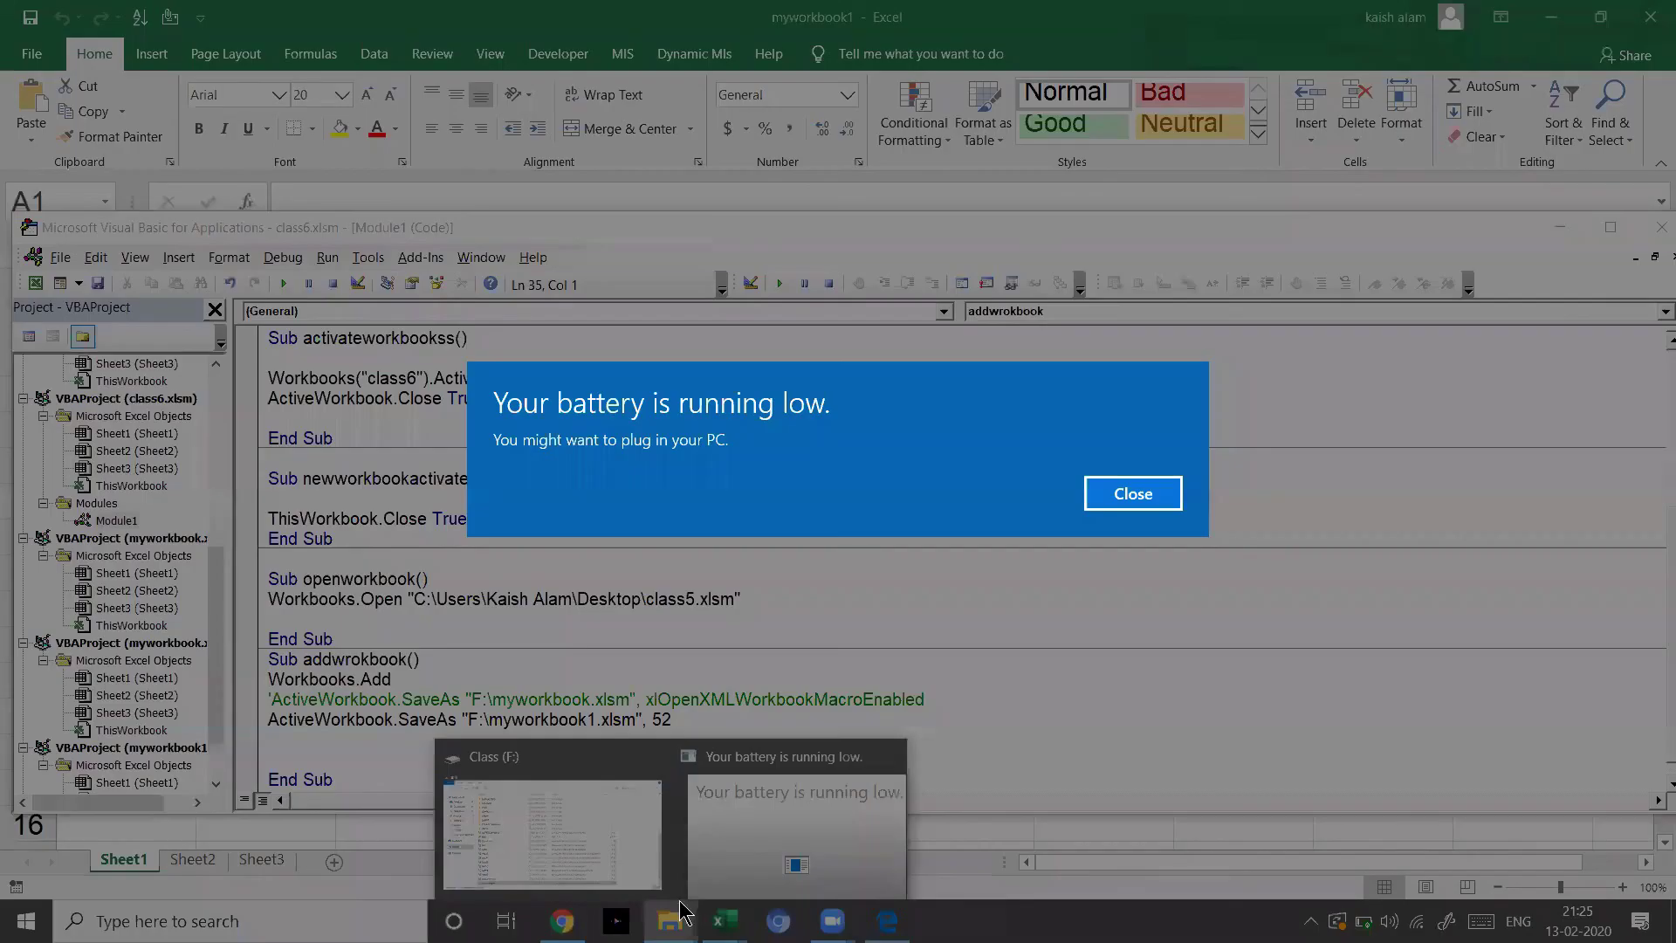
{"action": "left_click", "coordinate": [1132, 494]}
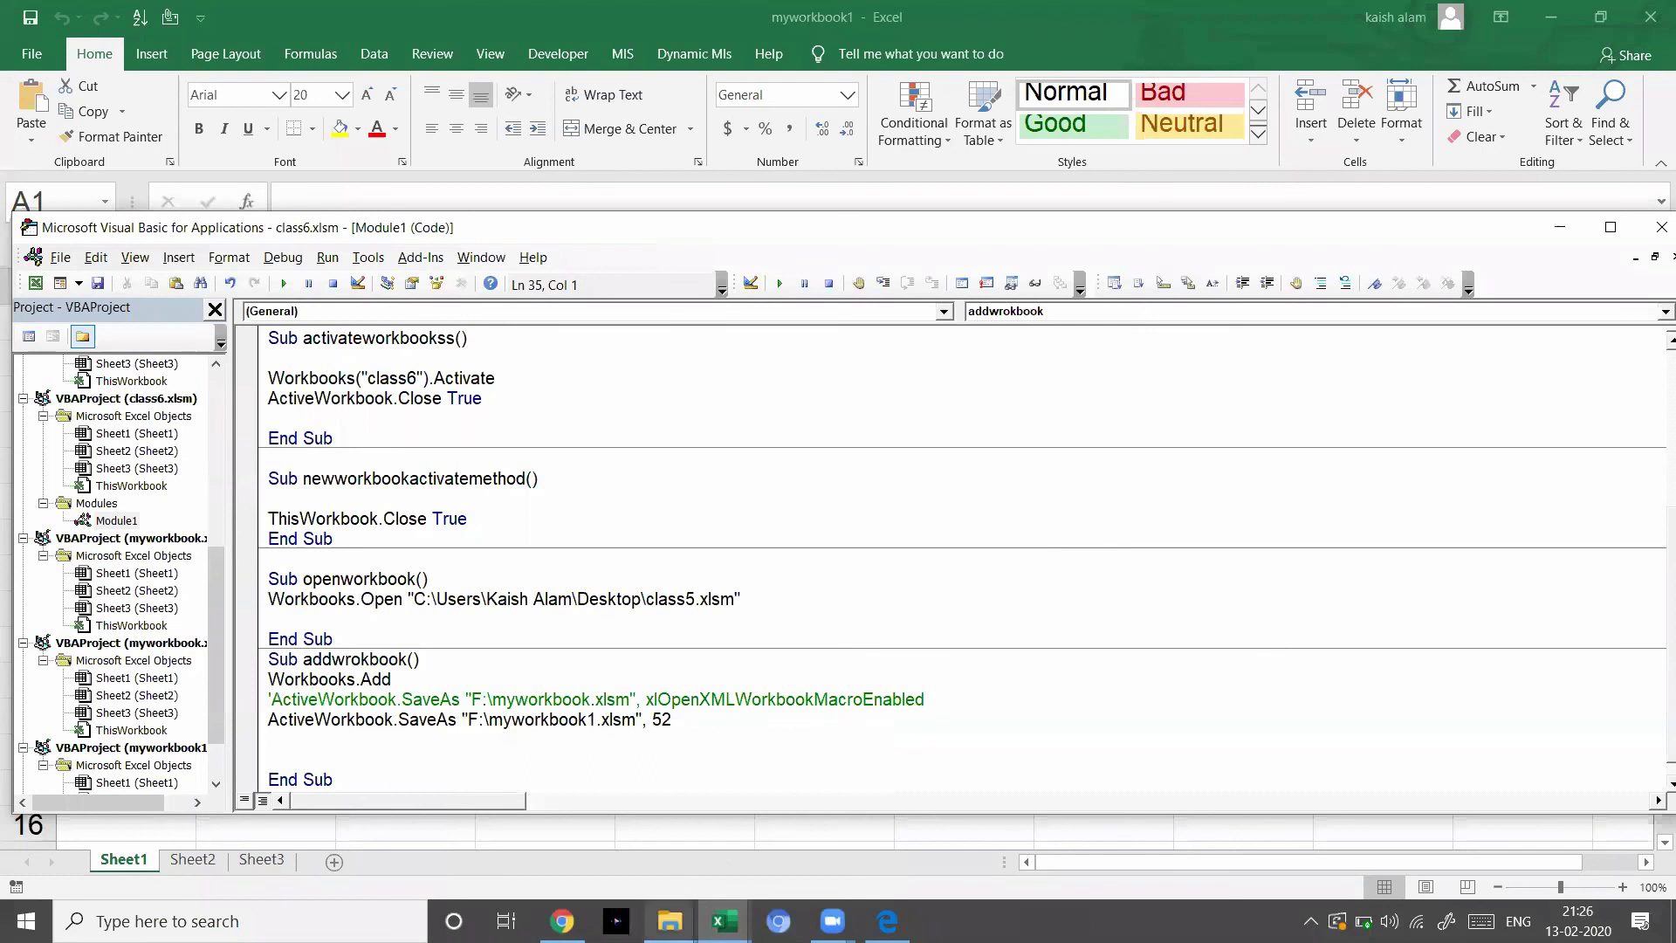
{"action": "mouse_move", "coordinate": [669, 921]}
{"action": "left_click", "coordinate": [606, 809]}
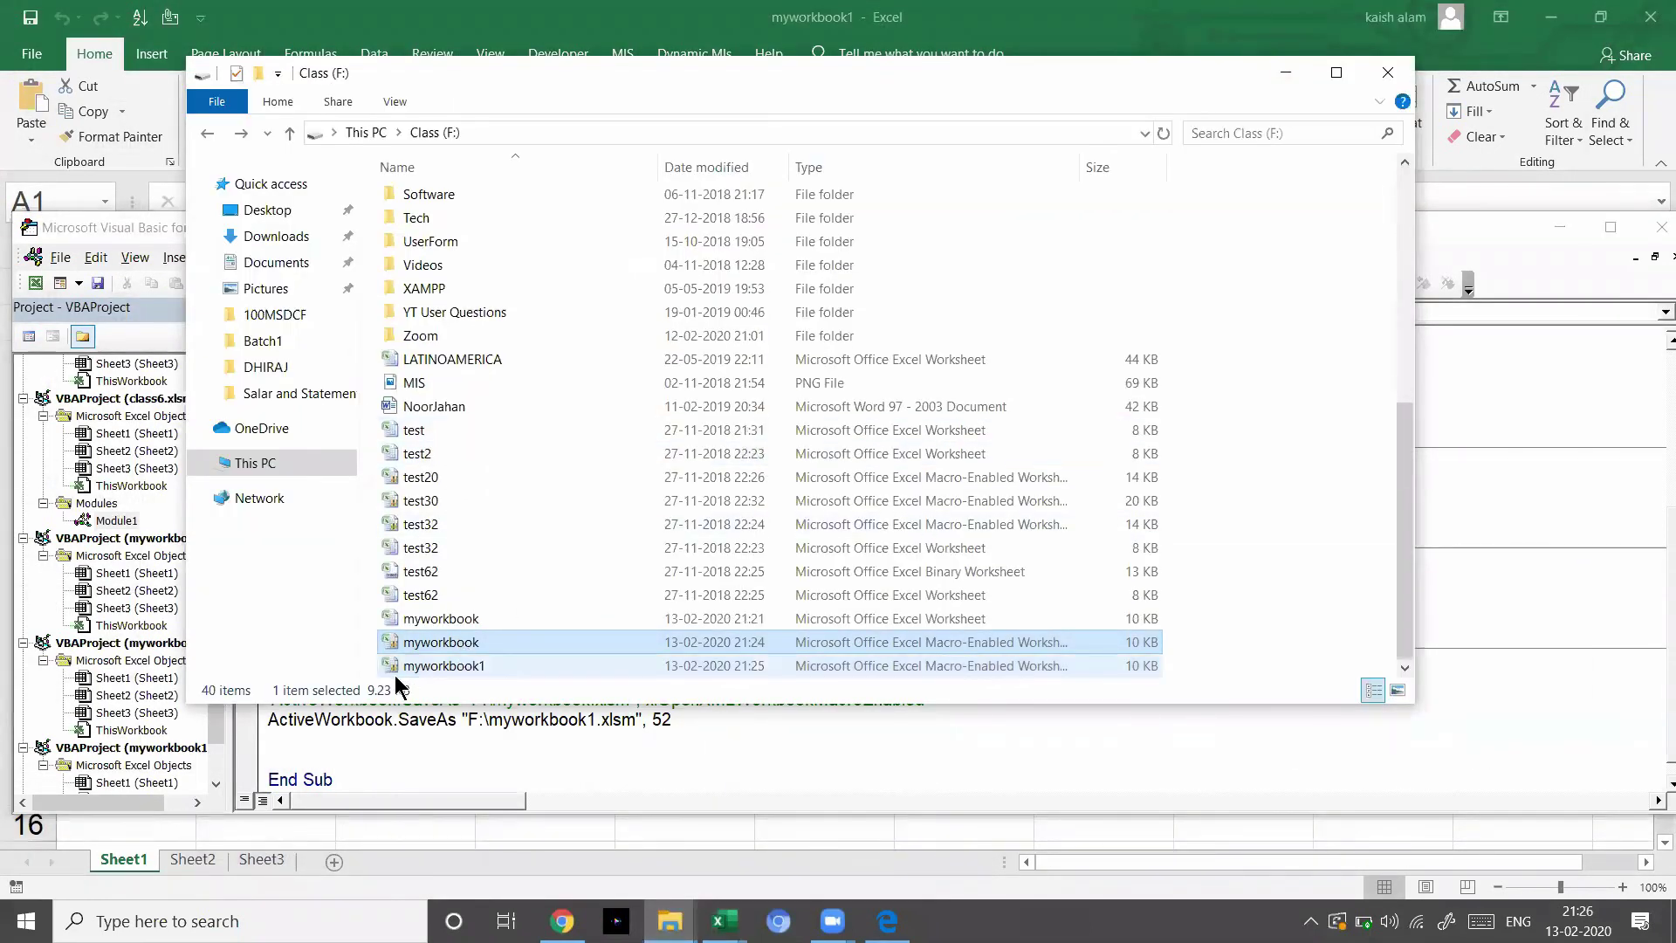
{"action": "left_click", "coordinate": [423, 667]}
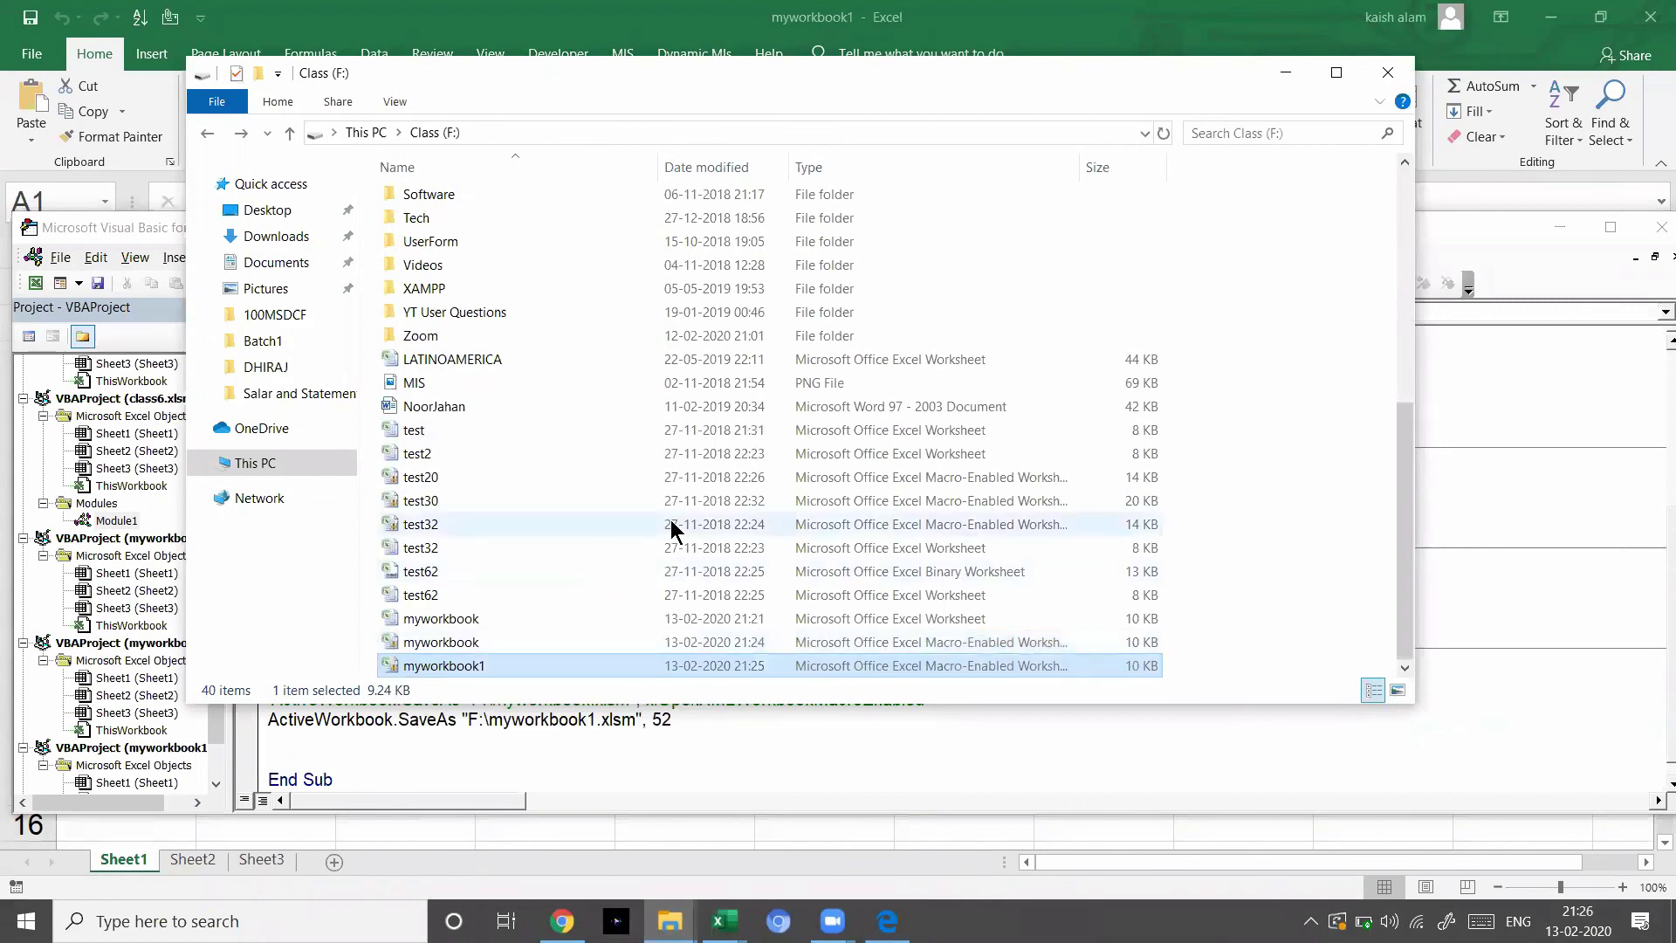